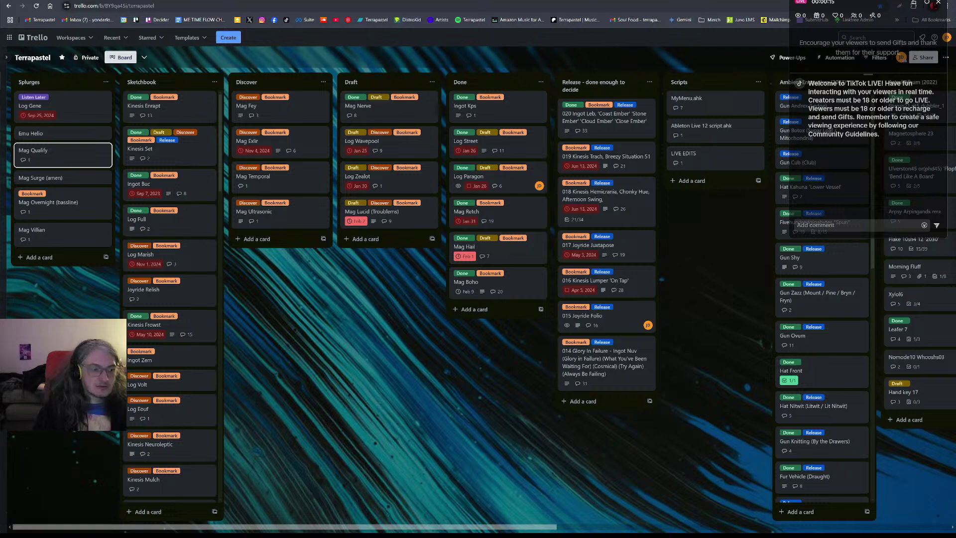
- Switch to foobar2000 to control playback of Mag Nerve_14, and open the Mag Nerve card in the Trello board's Draft list
{"action": "key", "text": "alt+Tab"}
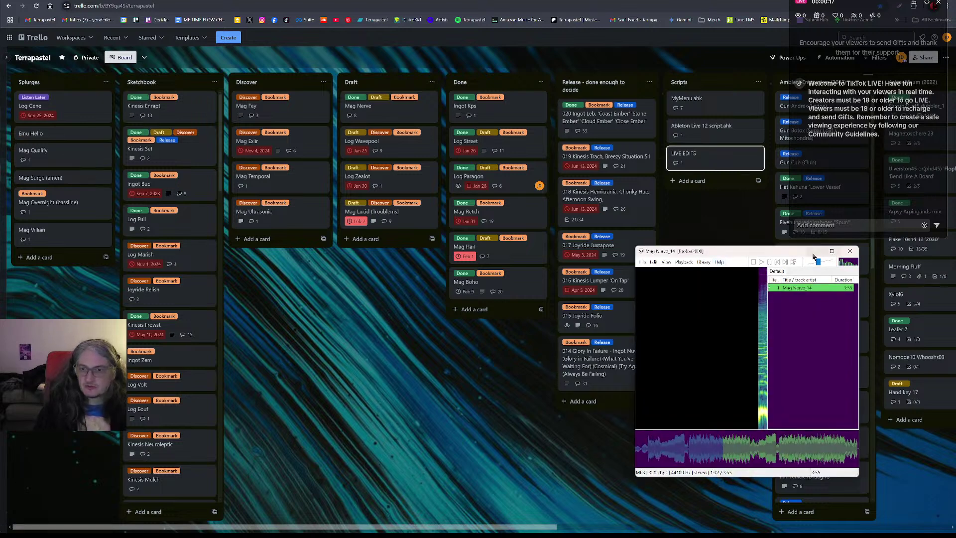
{"action": "left_click", "coordinate": [771, 262]}
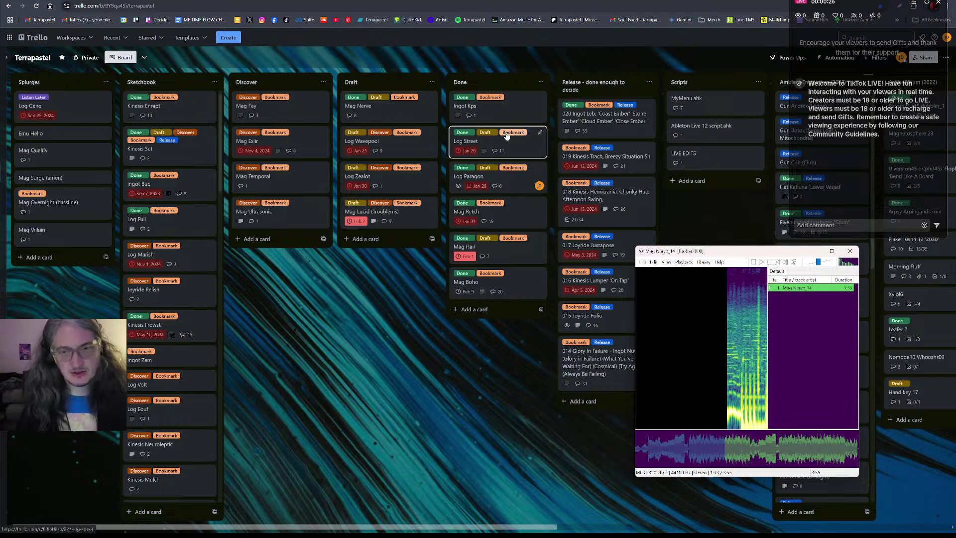
{"action": "left_click", "coordinate": [410, 114]}
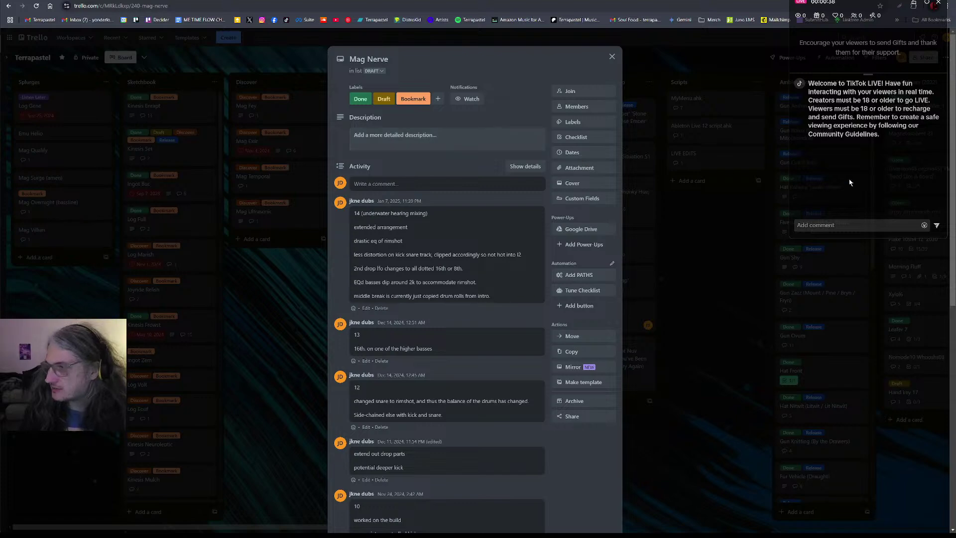
- Move the live chat window aside, then switch to OneCommander and open the Mag Nerve_14.als project in Ableton Live
{"action": "left_click_drag", "start_coordinate": [853, 4], "coordinate": [678, 36]}
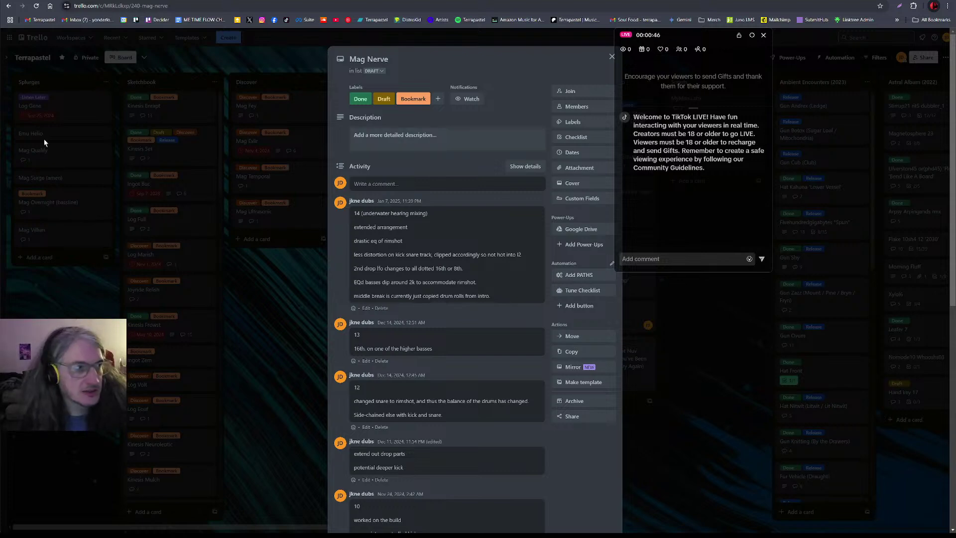
{"action": "key", "text": "alt+Tab"}
{"action": "left_click", "coordinate": [583, 242]}
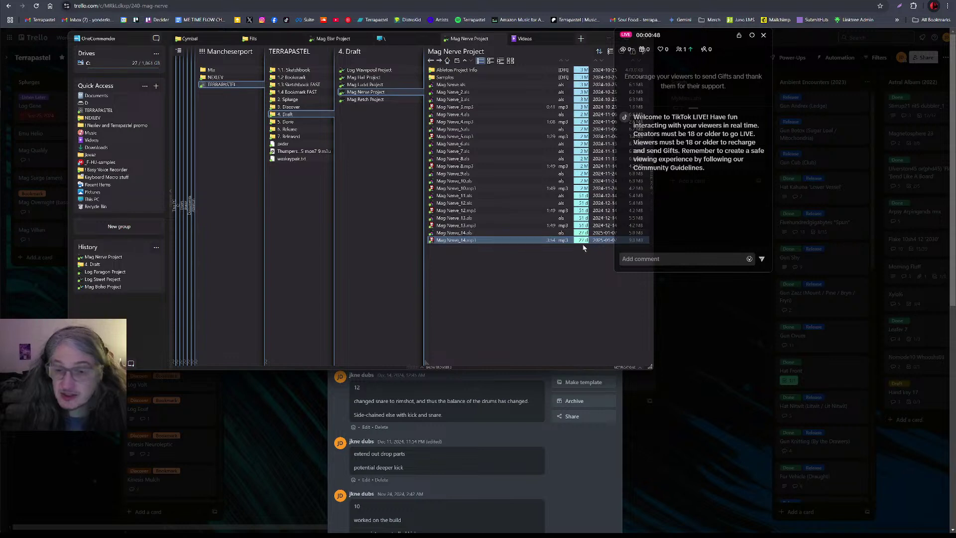
{"action": "double_click", "coordinate": [457, 235]}
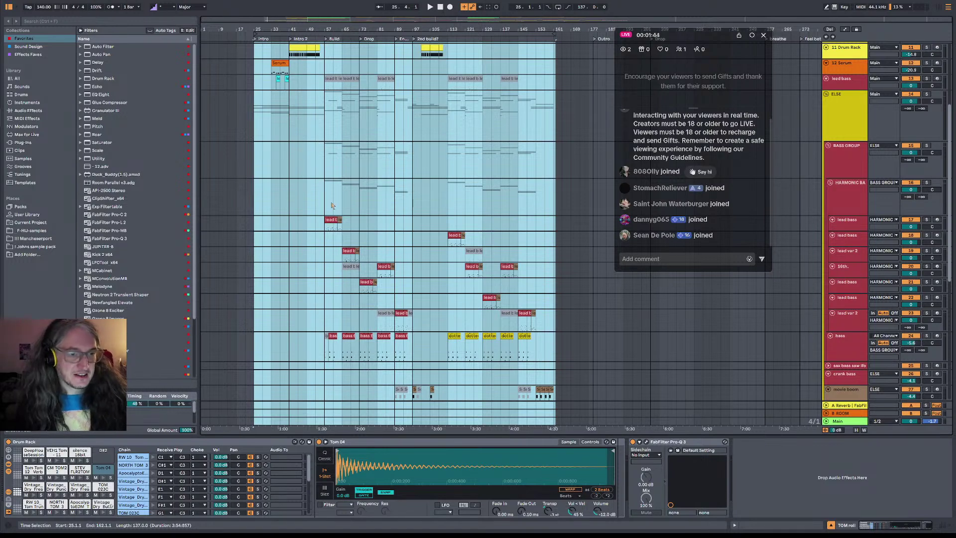
- Play the arrangement from bar 57 and show the ELSE group's Duck Buddy devices while listening
{"action": "left_click", "coordinate": [333, 222]}
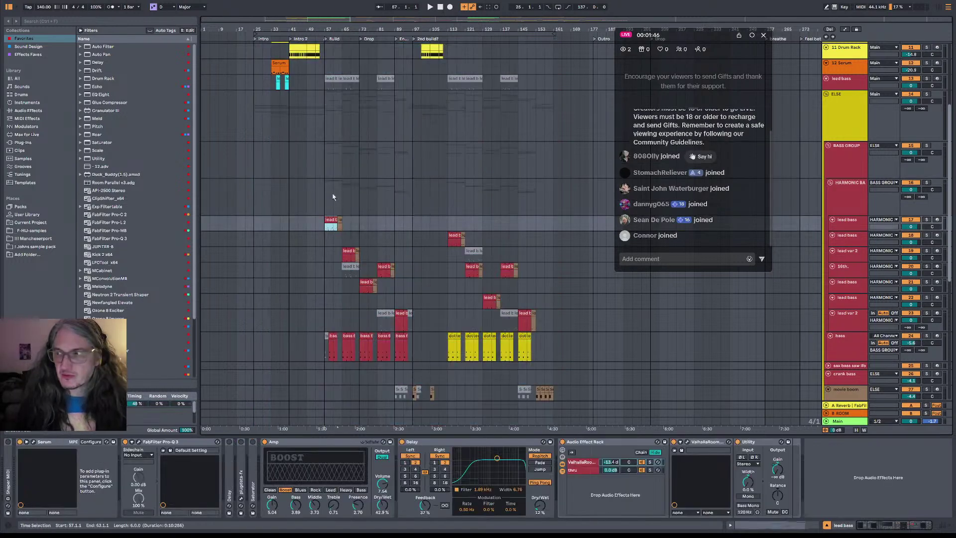
{"action": "left_click", "coordinate": [327, 211]}
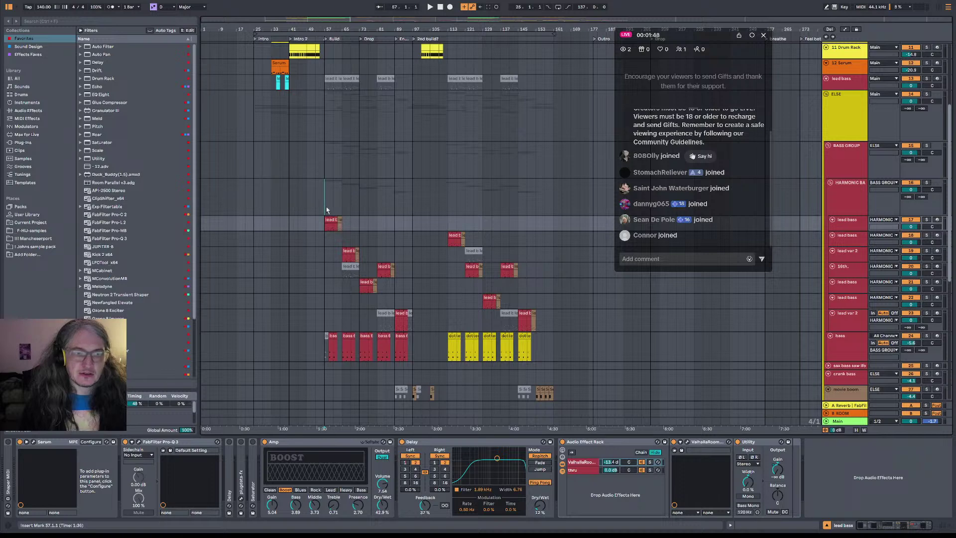
{"action": "key", "text": "space"}
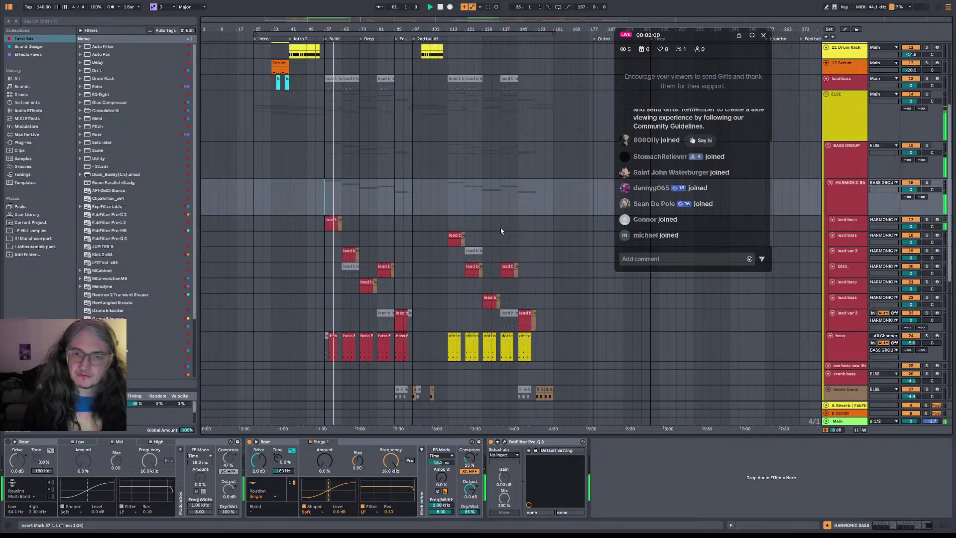
{"action": "left_click", "coordinate": [840, 124]}
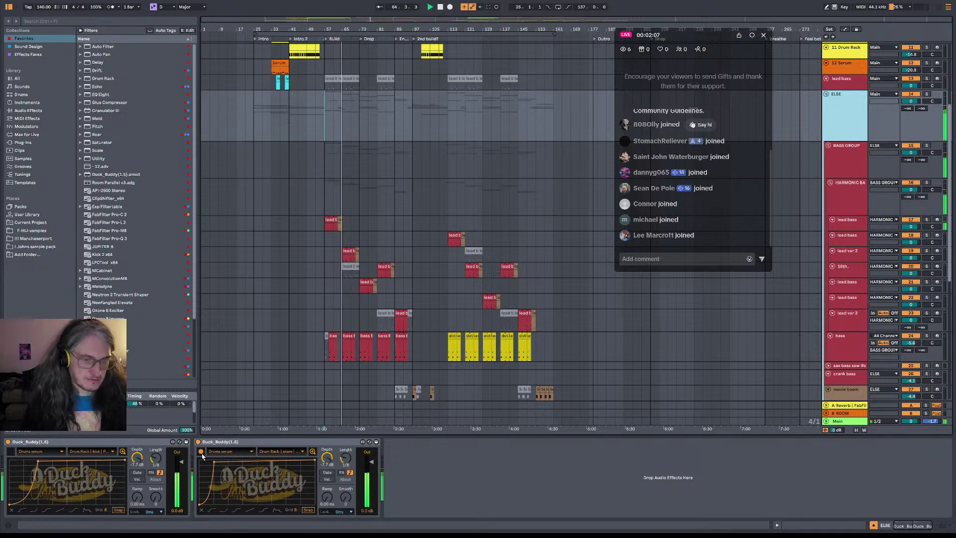
{"action": "key", "text": "space"}
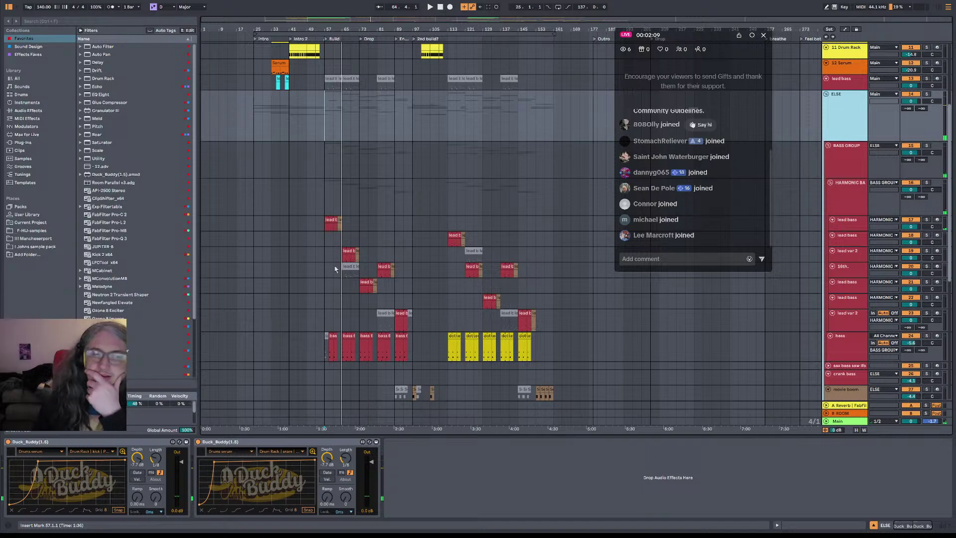
- Listen to the build from the MIDI 2 clip at bar 63 and again from bar 57
{"action": "scroll", "coordinate": [335, 269], "scroll_direction": "down", "scroll_amount": 10}
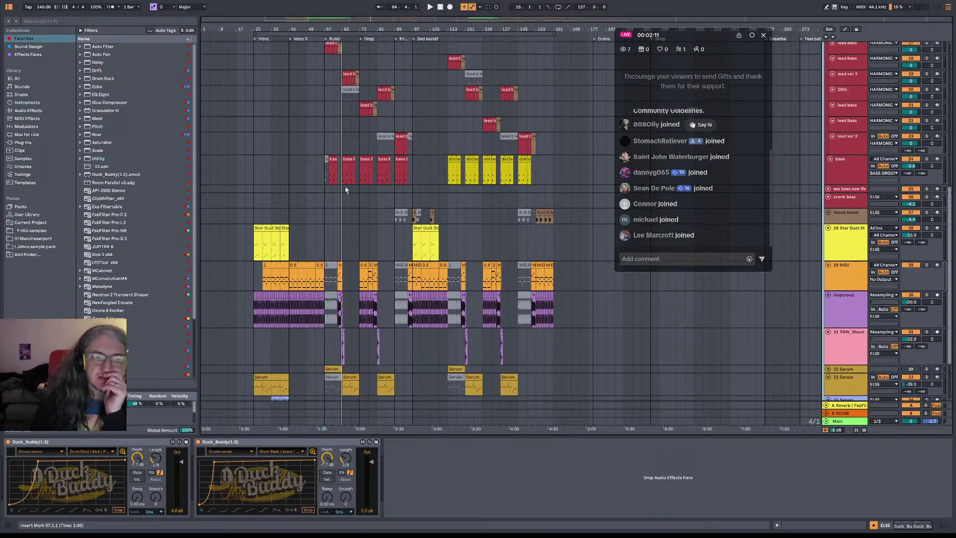
{"action": "scroll", "coordinate": [342, 294], "scroll_direction": "up", "scroll_amount": 4}
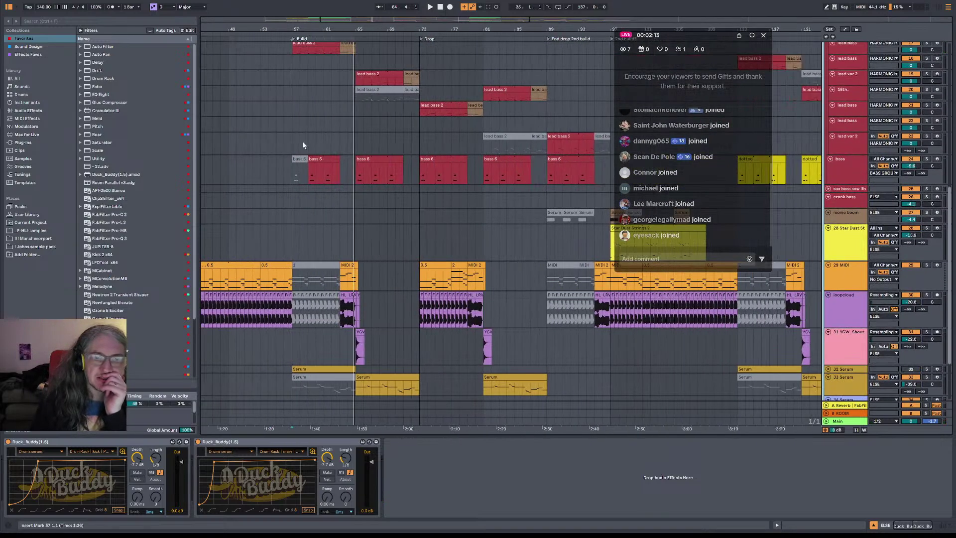
{"action": "left_click", "coordinate": [343, 286]}
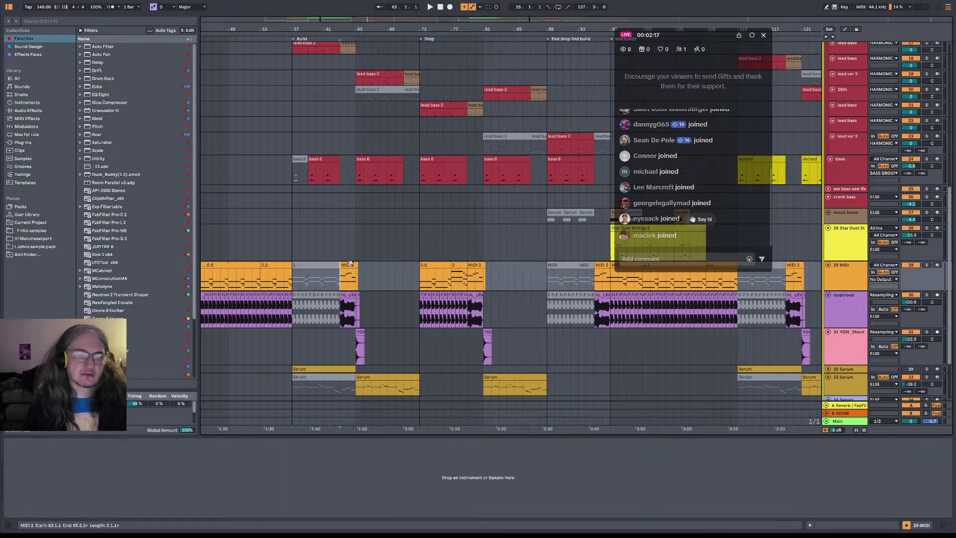
{"action": "key", "text": "space"}
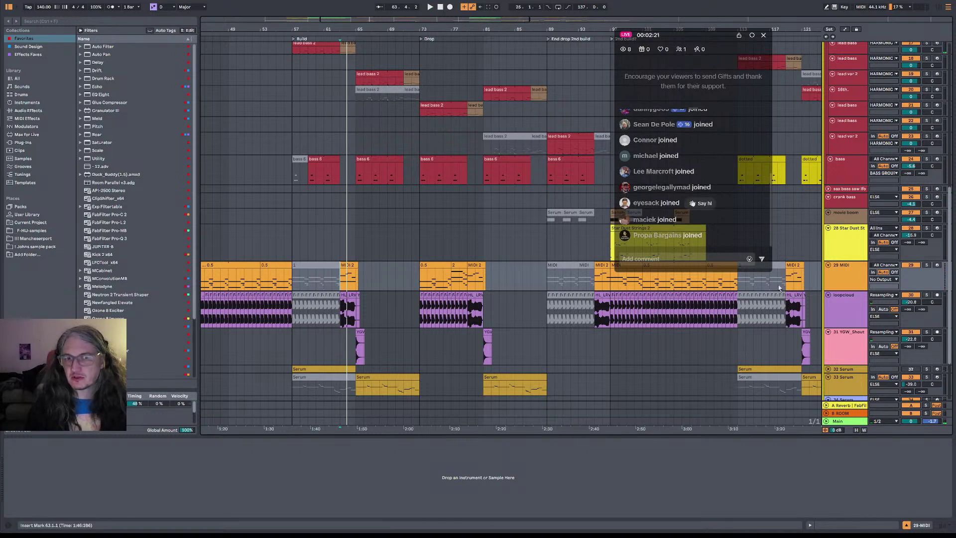
{"action": "left_click", "coordinate": [293, 139]}
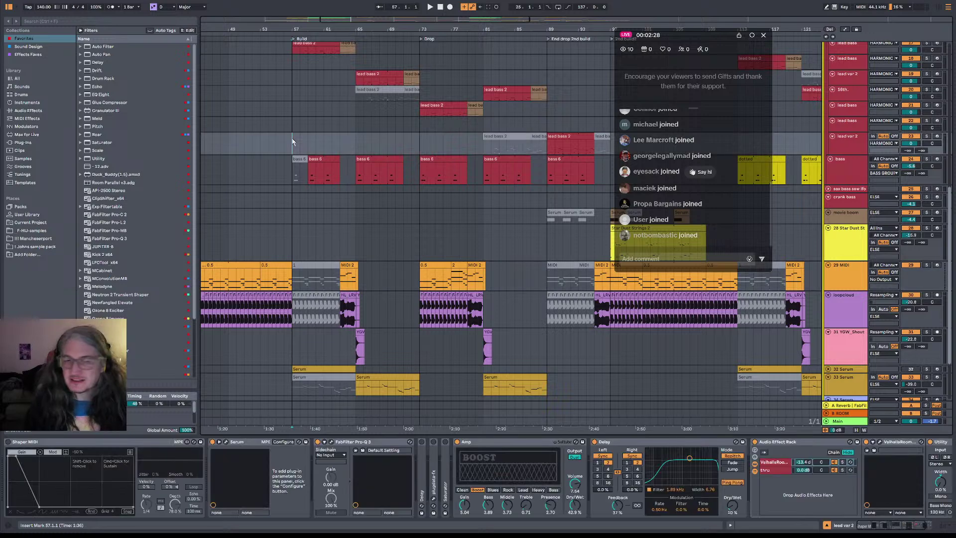
{"action": "key", "text": "space"}
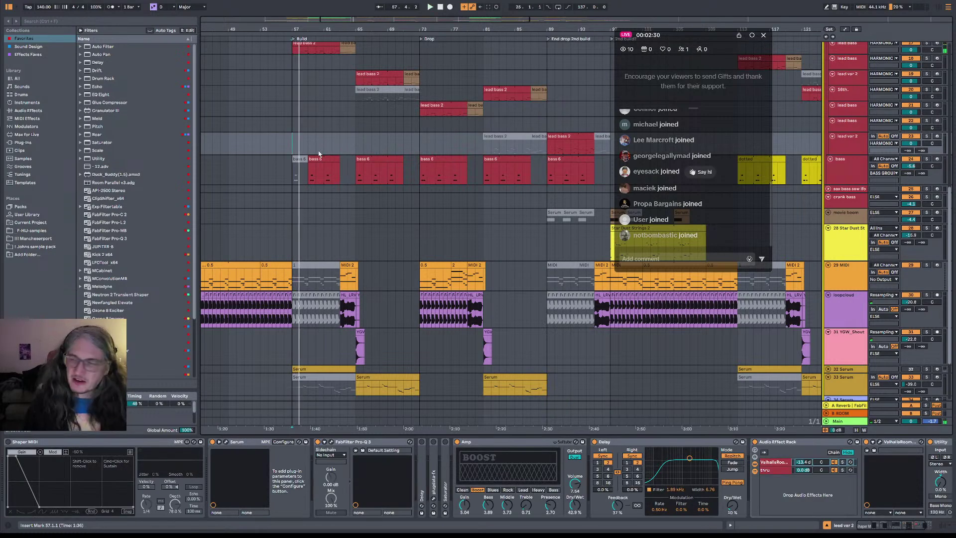
- Inspect the first two lead bass tracks in the harmonic bass group and play the lead bass part from bar 59
{"action": "scroll", "coordinate": [318, 150], "scroll_direction": "up", "scroll_amount": 5}
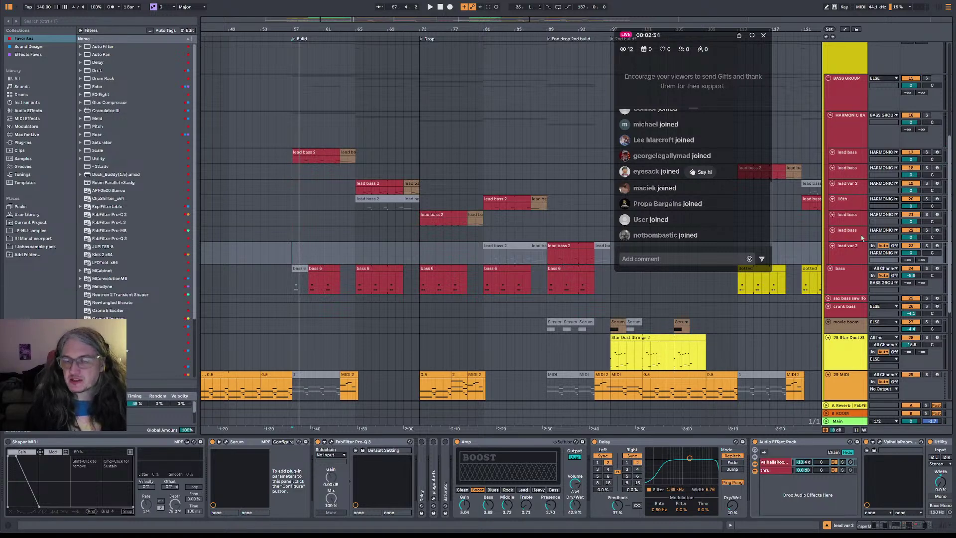
{"action": "left_click", "coordinate": [853, 156]}
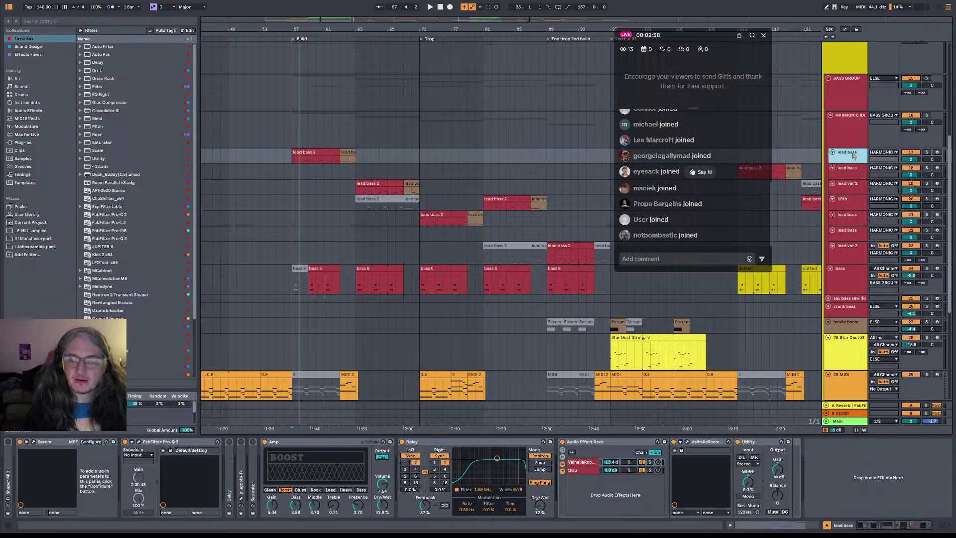
{"action": "left_click", "coordinate": [858, 174]}
{"action": "left_click", "coordinate": [858, 162]}
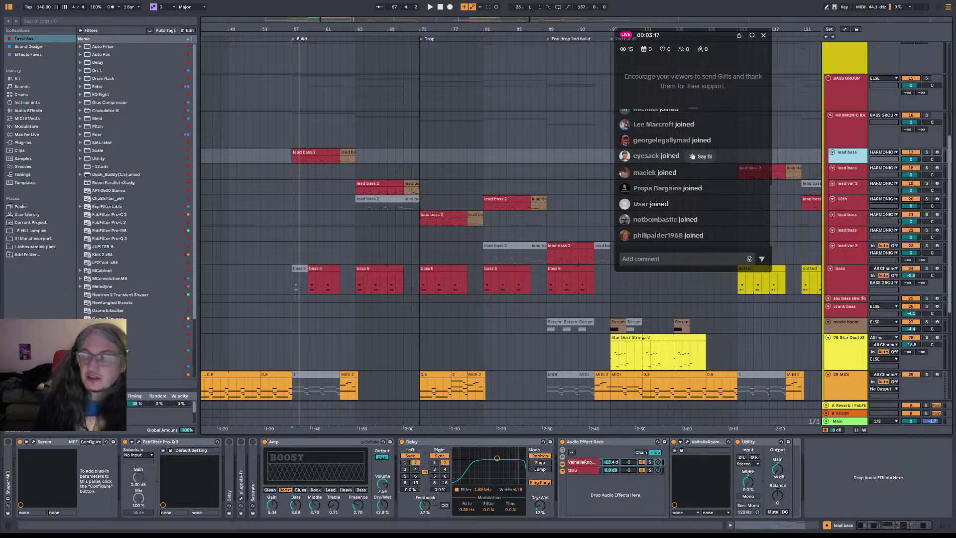
{"action": "left_click", "coordinate": [309, 159]}
{"action": "key", "text": "space"}
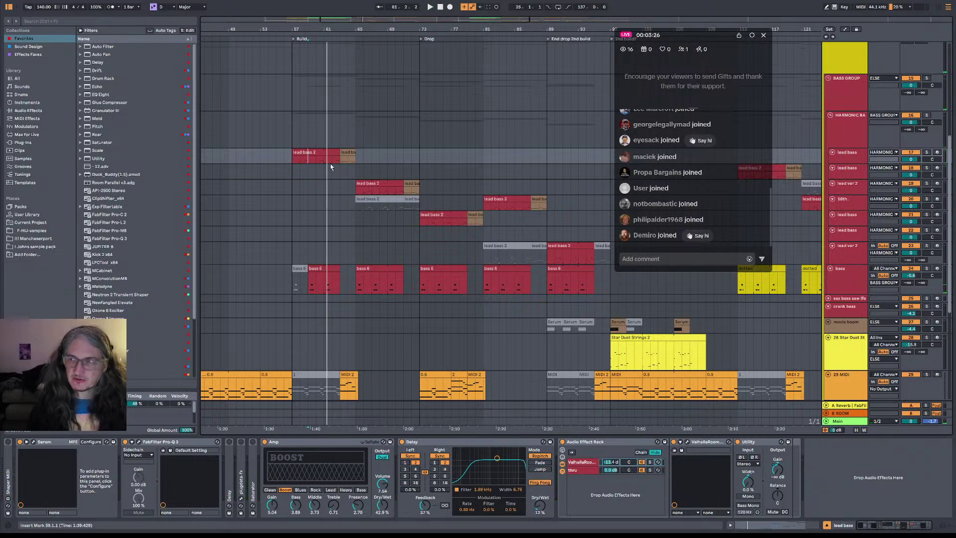
- Play the arrangement from bar 65 and audition the 33 Serum track
{"action": "left_click", "coordinate": [360, 162]}
{"action": "key", "text": "space"}
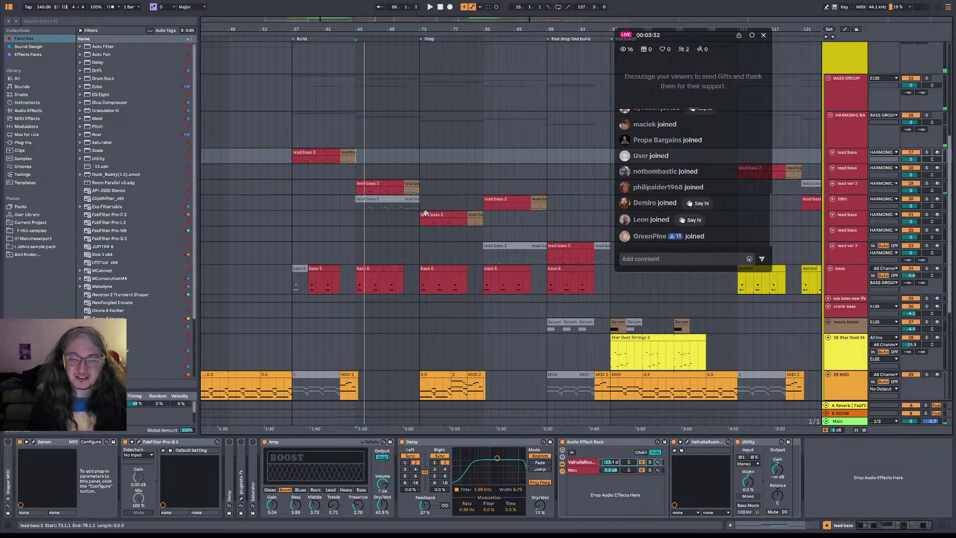
{"action": "scroll", "coordinate": [425, 213], "scroll_direction": "down", "scroll_amount": 10}
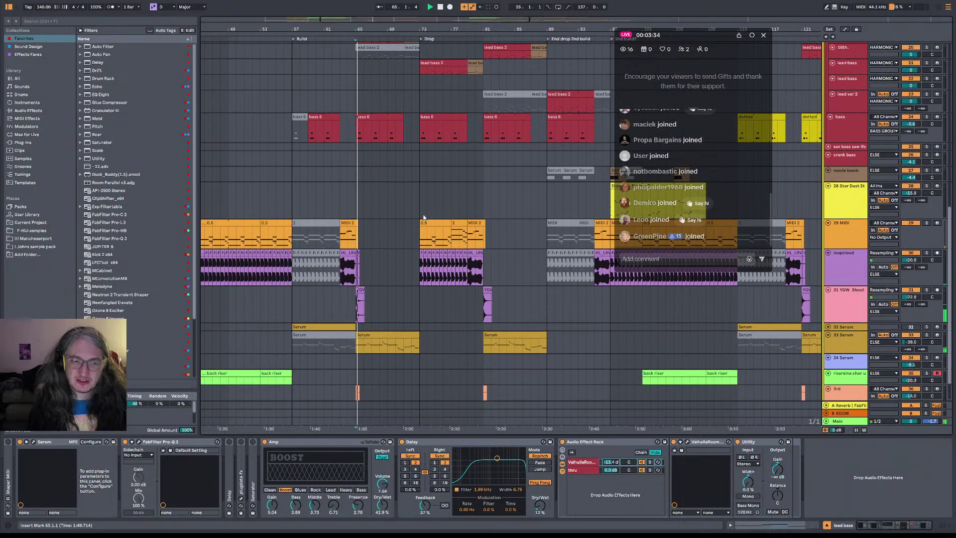
{"action": "left_click", "coordinate": [930, 338]}
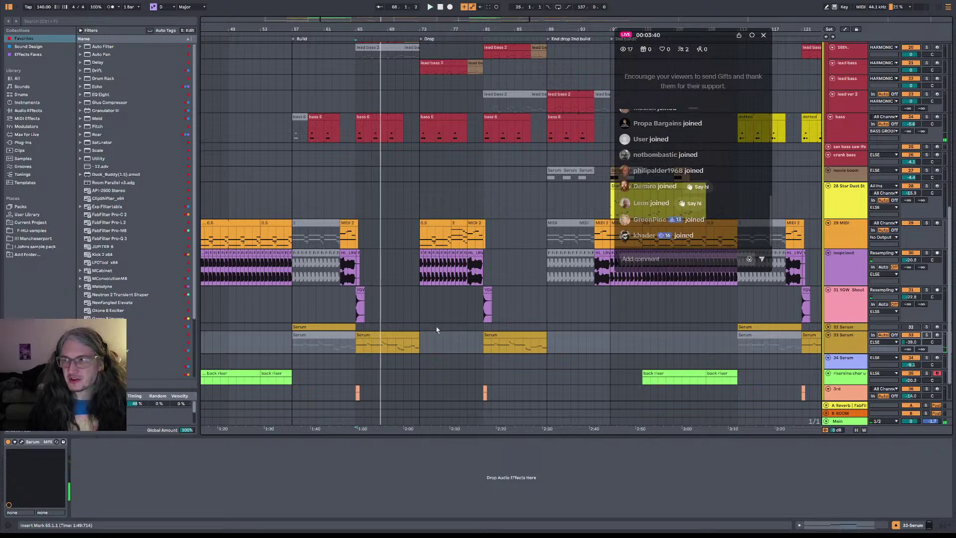
- Activate the muted Serum clip at bar 57 on the 33 Serum track and play it in context
{"action": "left_click", "coordinate": [322, 335]}
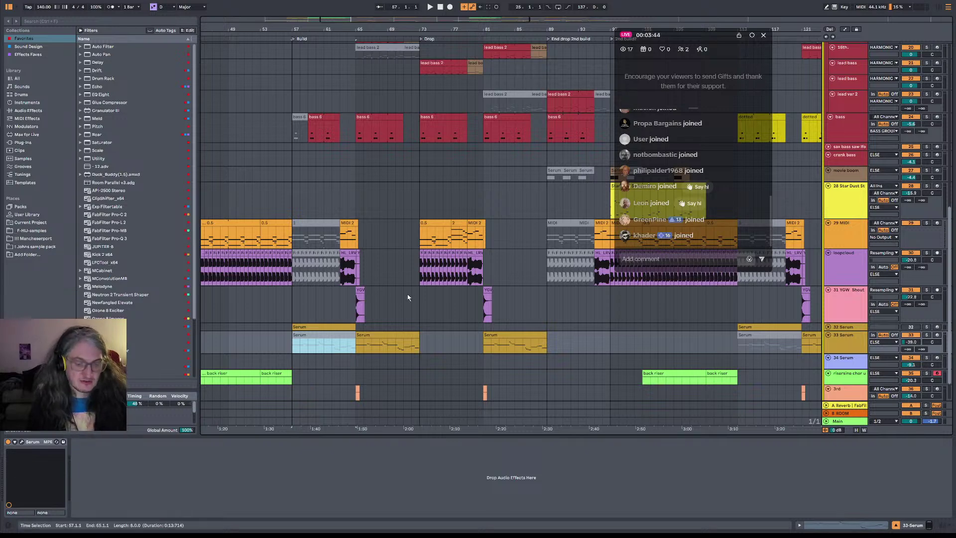
{"action": "key", "text": "0"}
{"action": "key", "text": "space"}
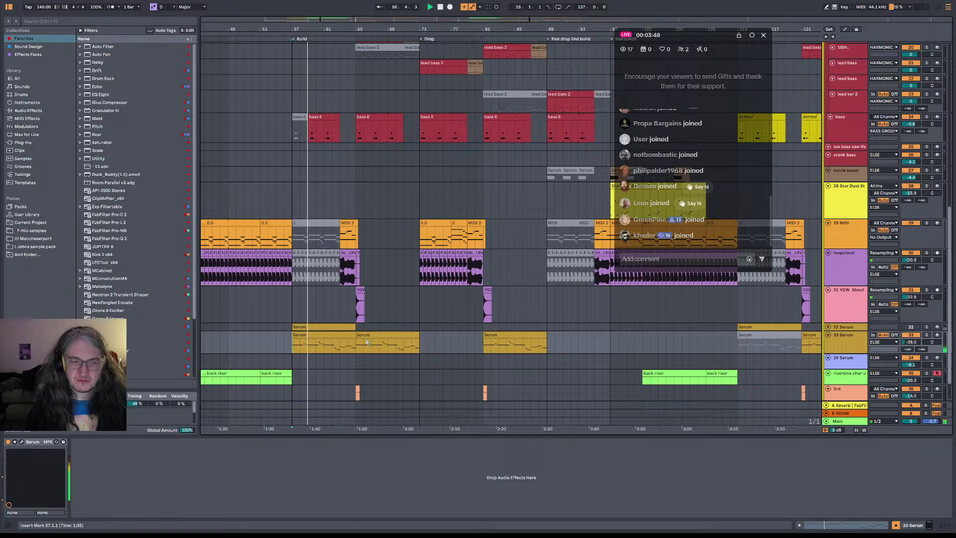
{"action": "left_click", "coordinate": [320, 349]}
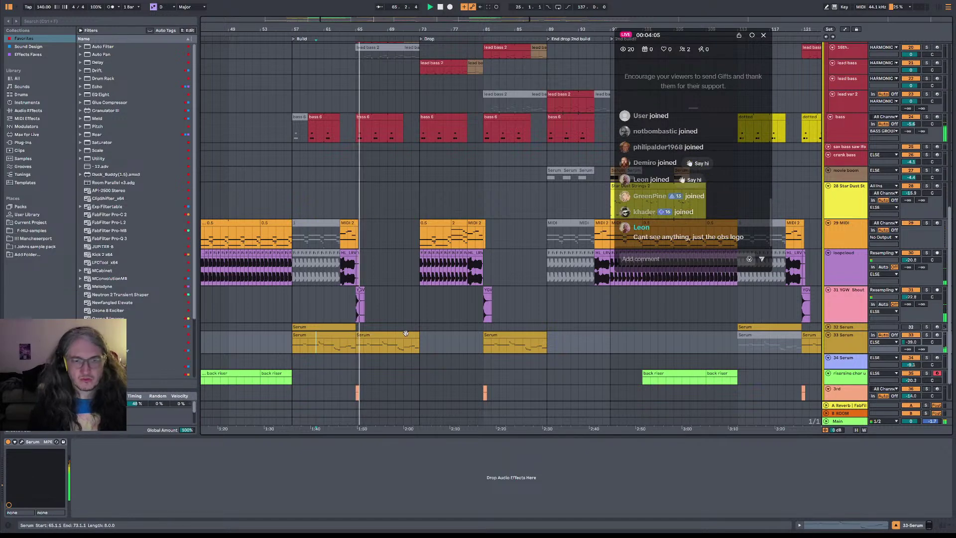
- Audition the section from bar 73 and paste an eight-bar Serum clip at bar 89 on the 33 Serum track
{"action": "left_click", "coordinate": [420, 349]}
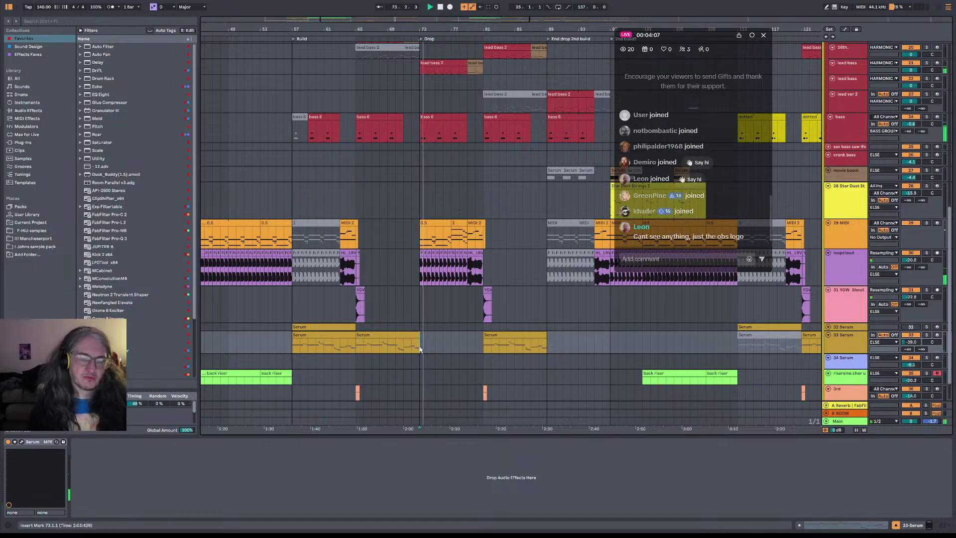
{"action": "left_click", "coordinate": [548, 349]}
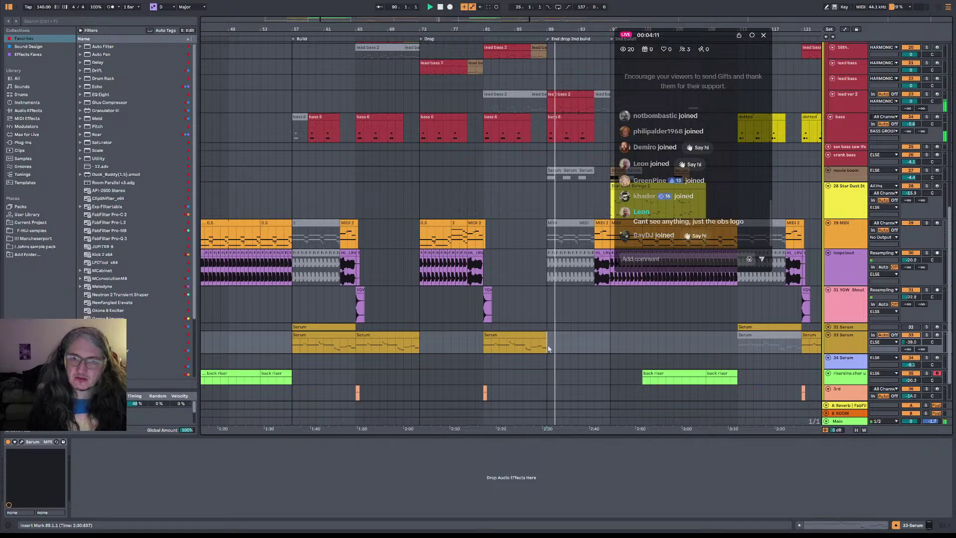
{"action": "key", "text": "ctrl+v"}
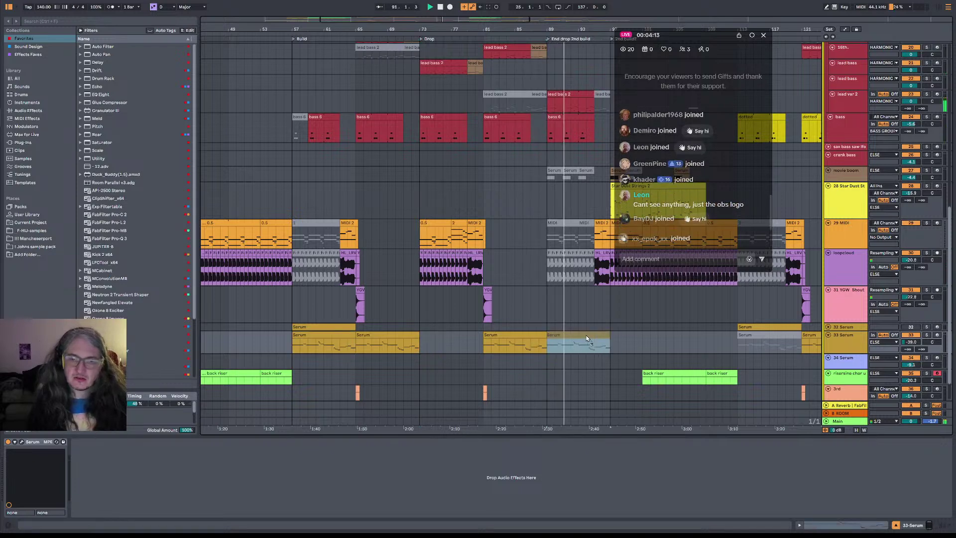
{"action": "left_click", "coordinate": [552, 347]}
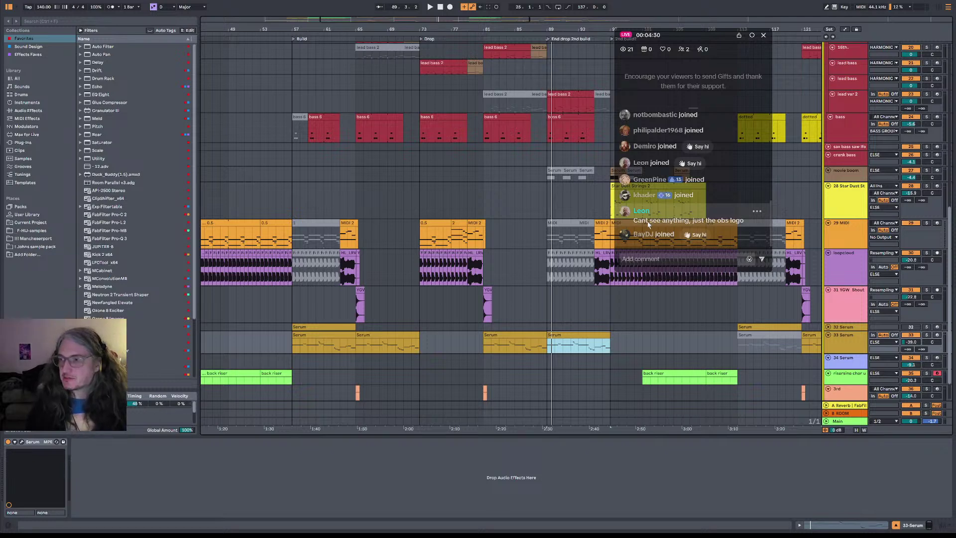
{"action": "left_click", "coordinate": [283, 315]}
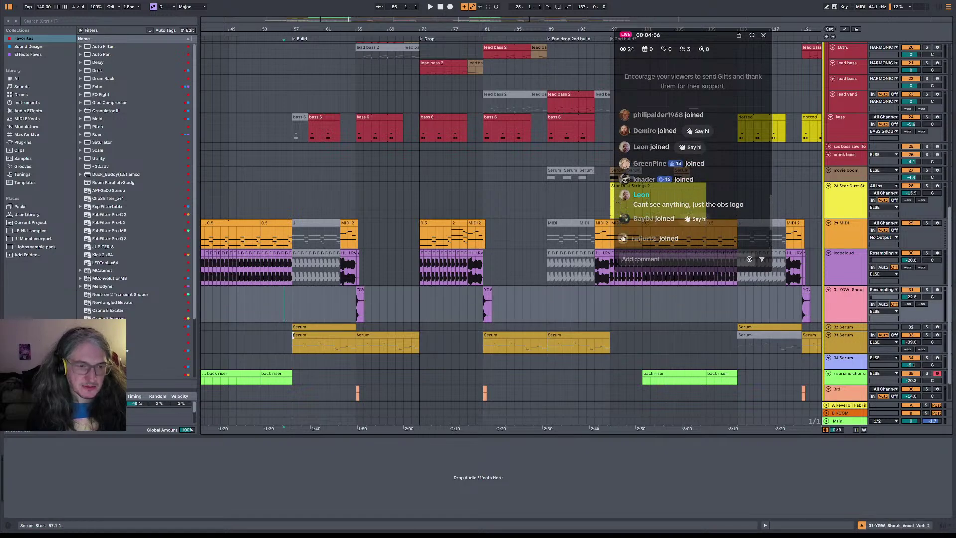
{"action": "left_click", "coordinate": [289, 347]}
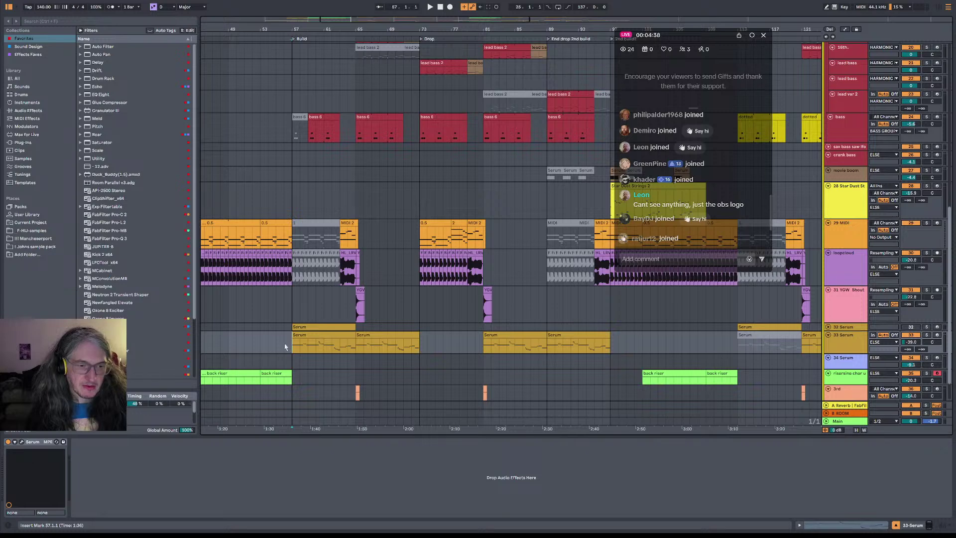
{"action": "left_click", "coordinate": [279, 345]}
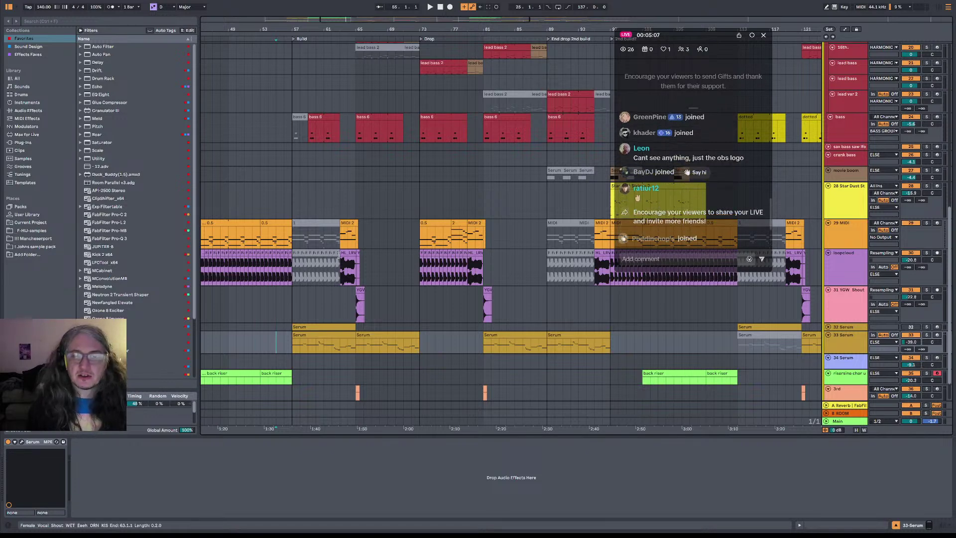
{"action": "scroll", "coordinate": [661, 232], "scroll_direction": "up", "scroll_amount": 1}
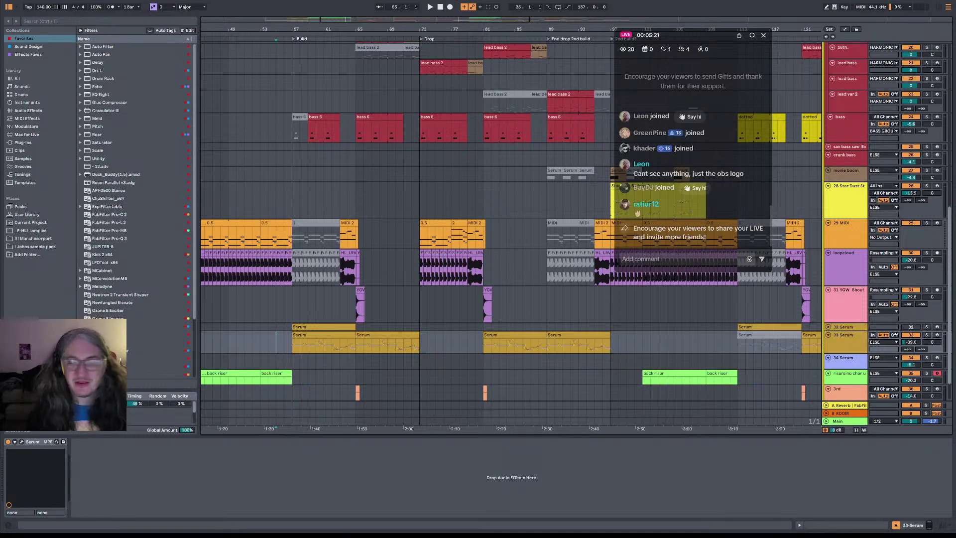
- Audition the 33 Serum track by playing the arrangement from bar 55 and repeatedly from bar 57
{"action": "key", "text": "space"}
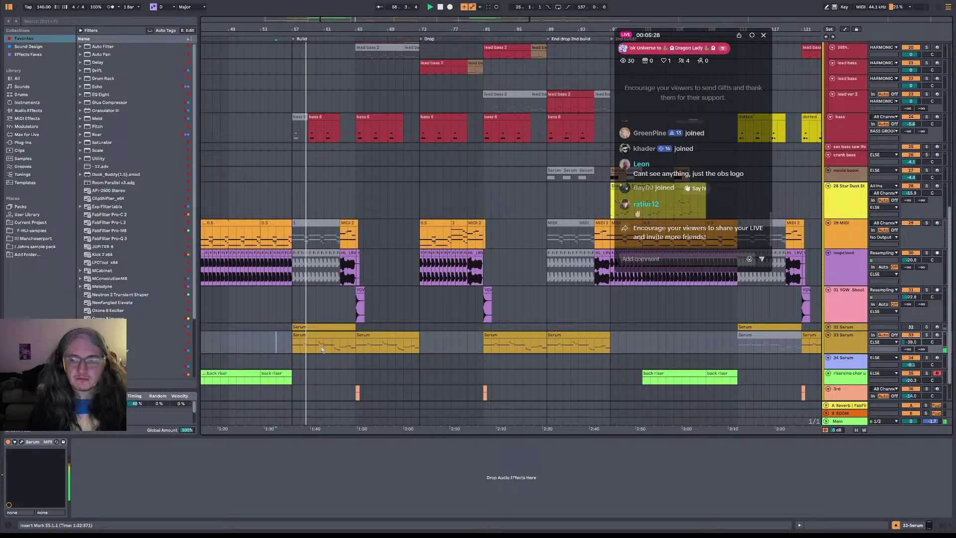
{"action": "left_click", "coordinate": [292, 349]}
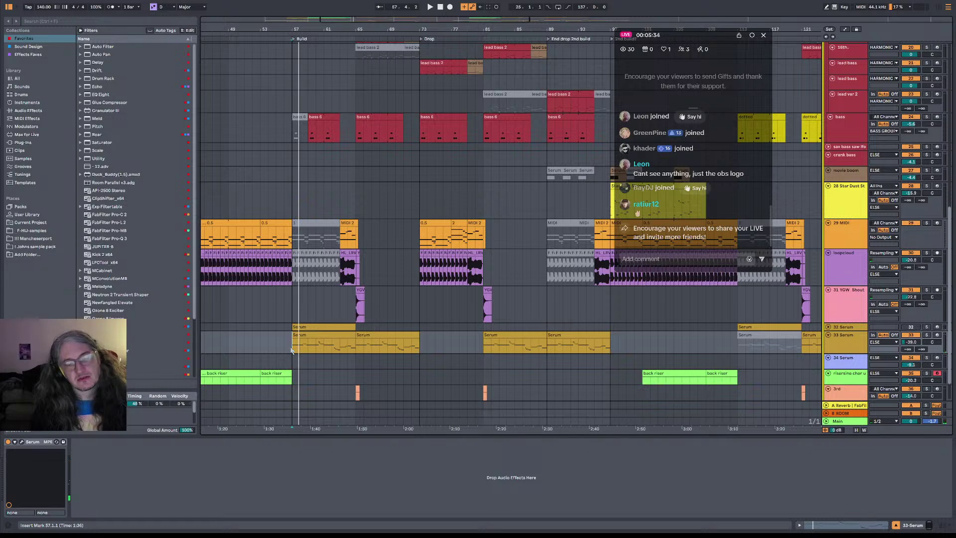
{"action": "key", "text": "space"}
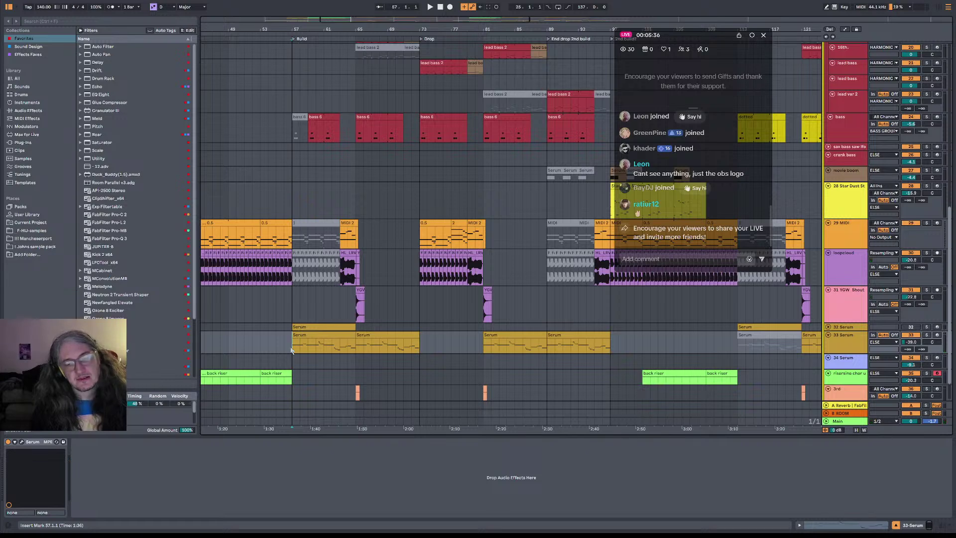
{"action": "key", "text": "space"}
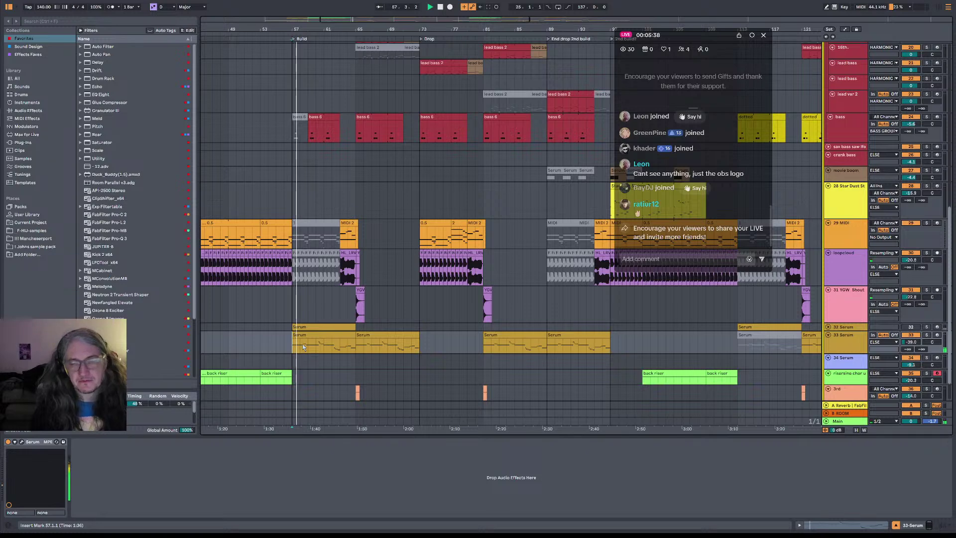
{"action": "key", "text": "space"}
{"action": "key", "text": "space"}
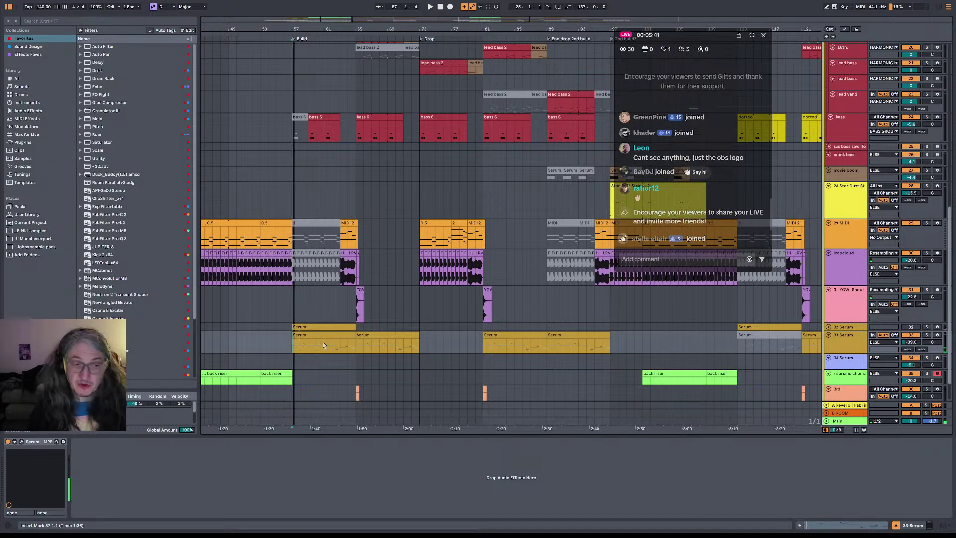
- Audition the first lead bass track in the harmonic bass group from bar 57 and open its Serum instrument
{"action": "left_click", "coordinate": [927, 335]}
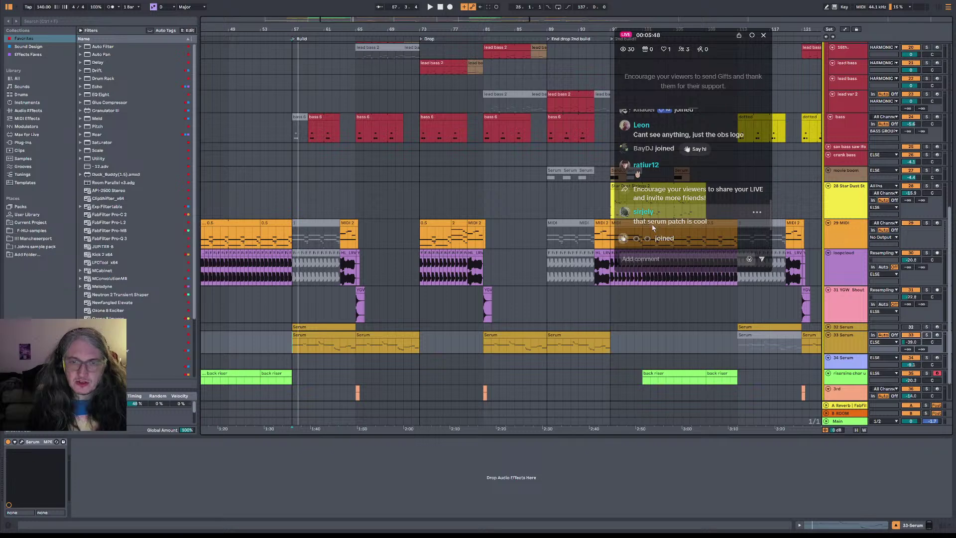
{"action": "scroll", "coordinate": [910, 145], "scroll_direction": "up", "scroll_amount": 5}
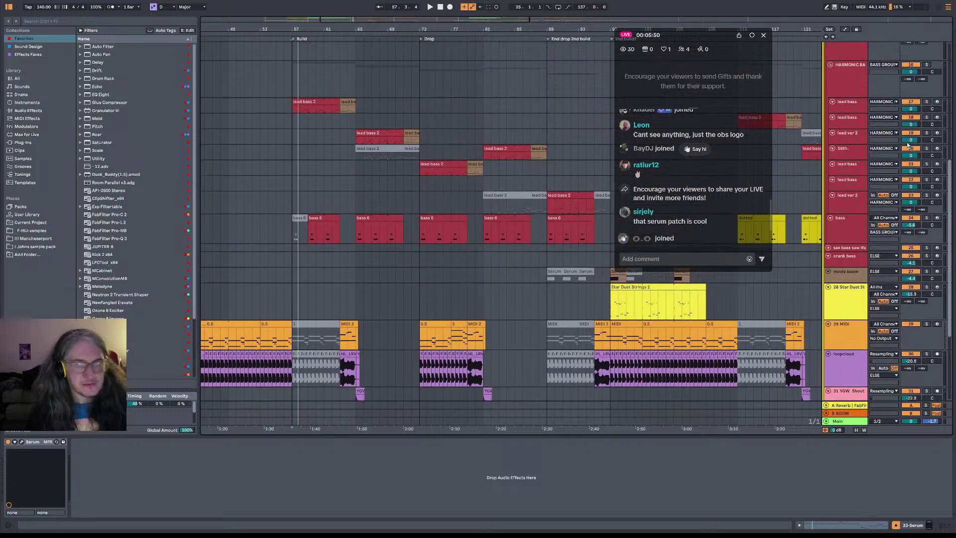
{"action": "left_click", "coordinate": [849, 104]}
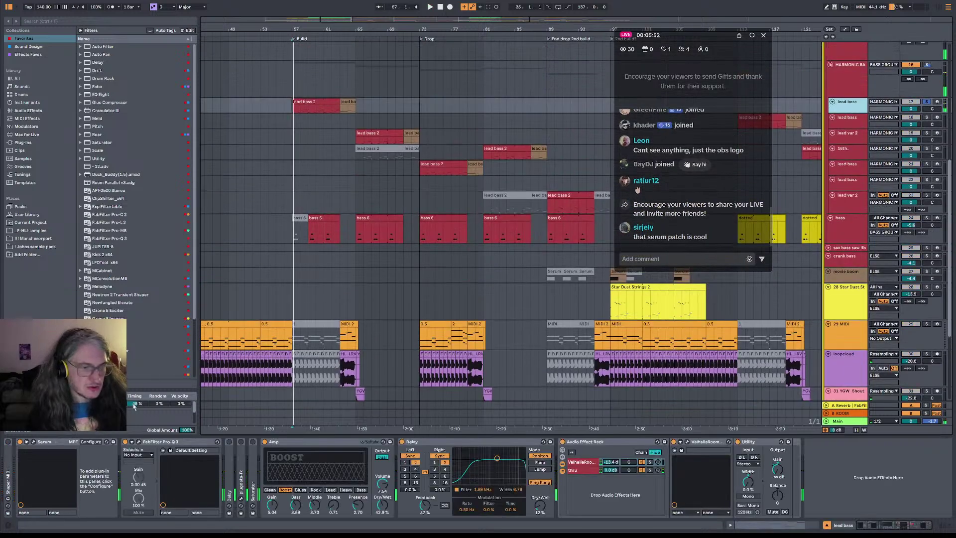
{"action": "left_click", "coordinate": [33, 443]}
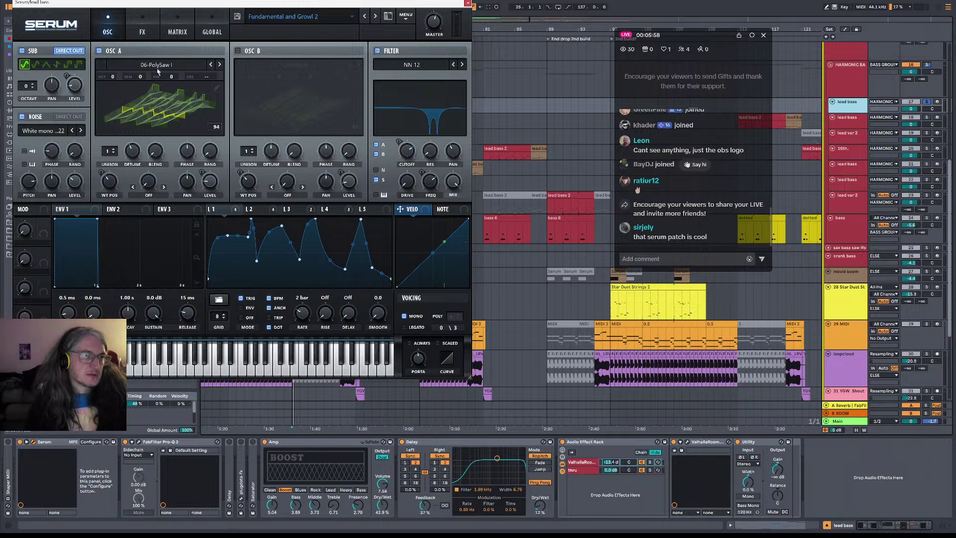
- Browse the Digital wavetables available for oscillator A in the lead bass patch and close the instrument window
{"action": "left_click", "coordinate": [163, 66]}
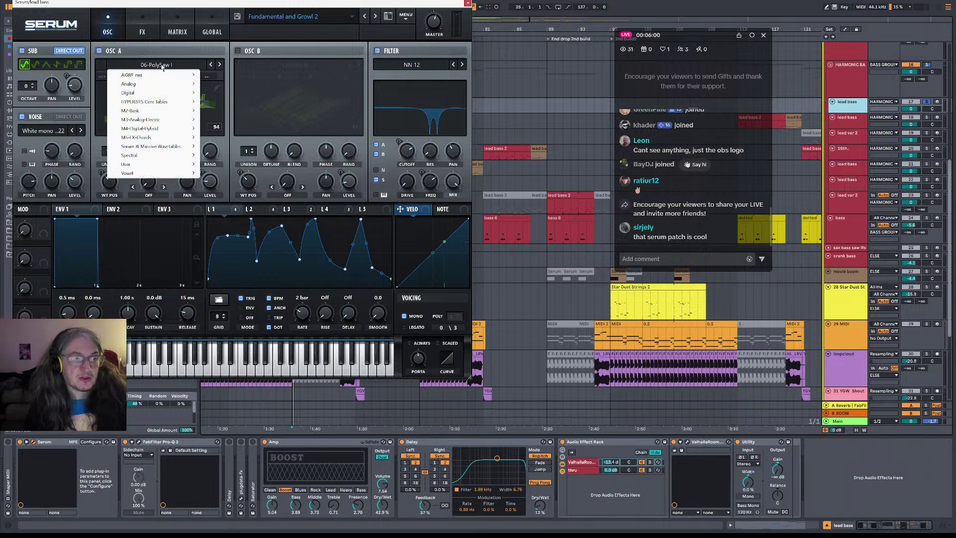
{"action": "mouse_move", "coordinate": [164, 113]}
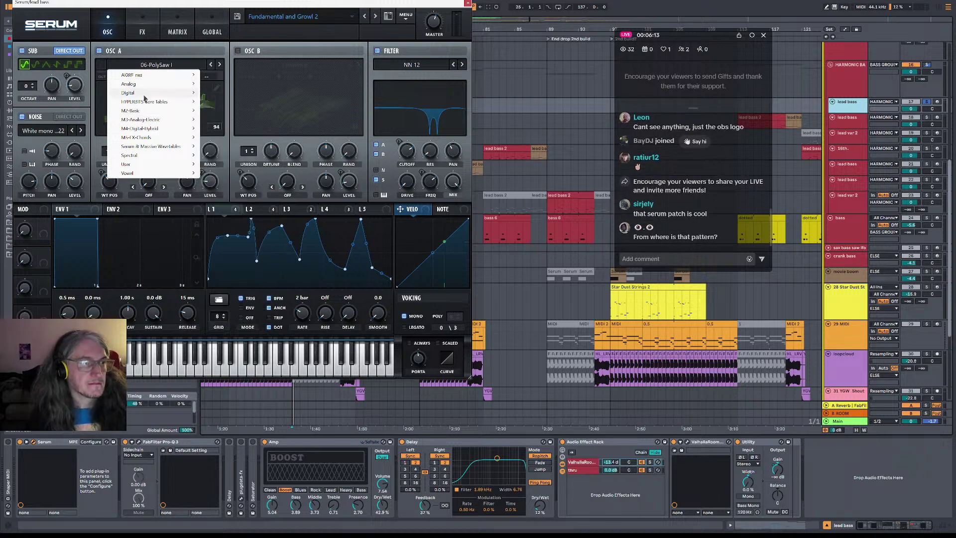
{"action": "mouse_move", "coordinate": [144, 87]}
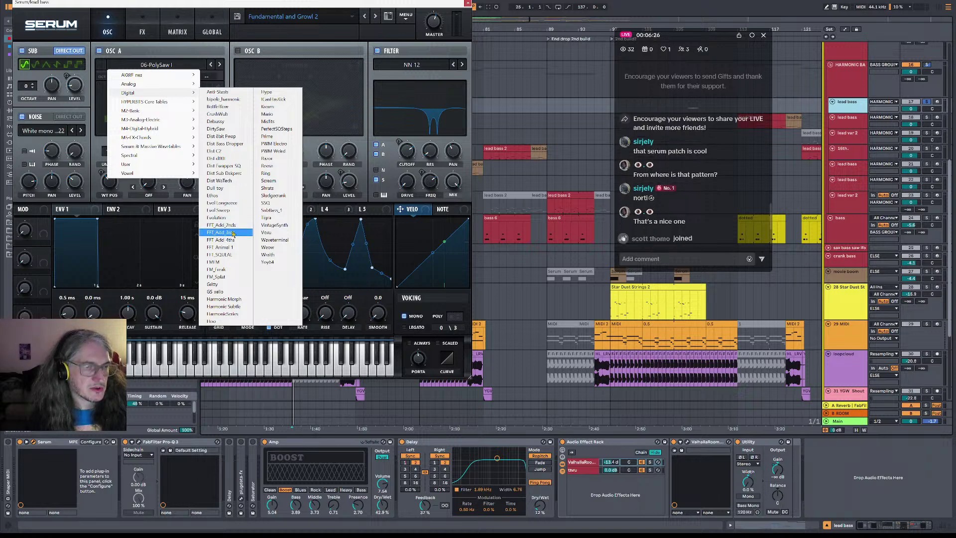
{"action": "left_click", "coordinate": [263, 2]}
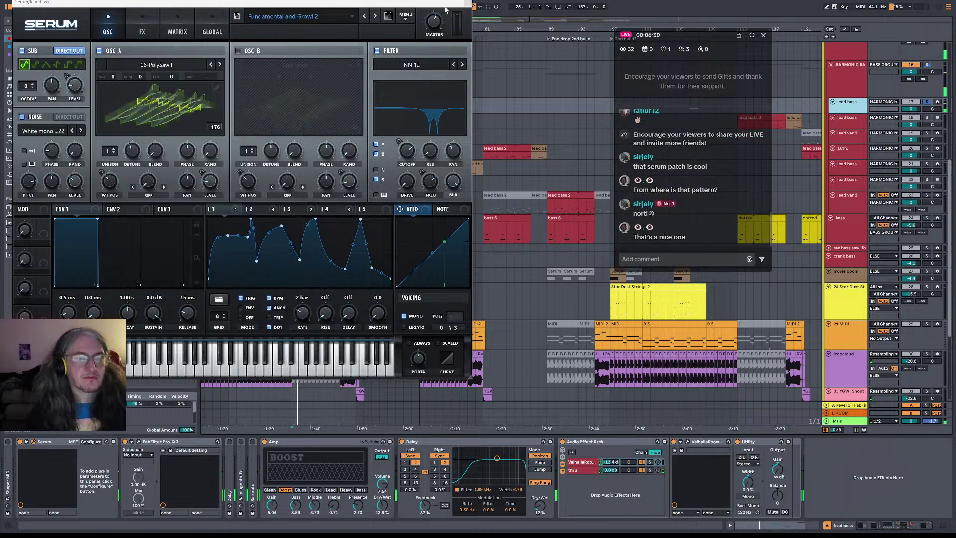
{"action": "left_click", "coordinate": [467, 2]}
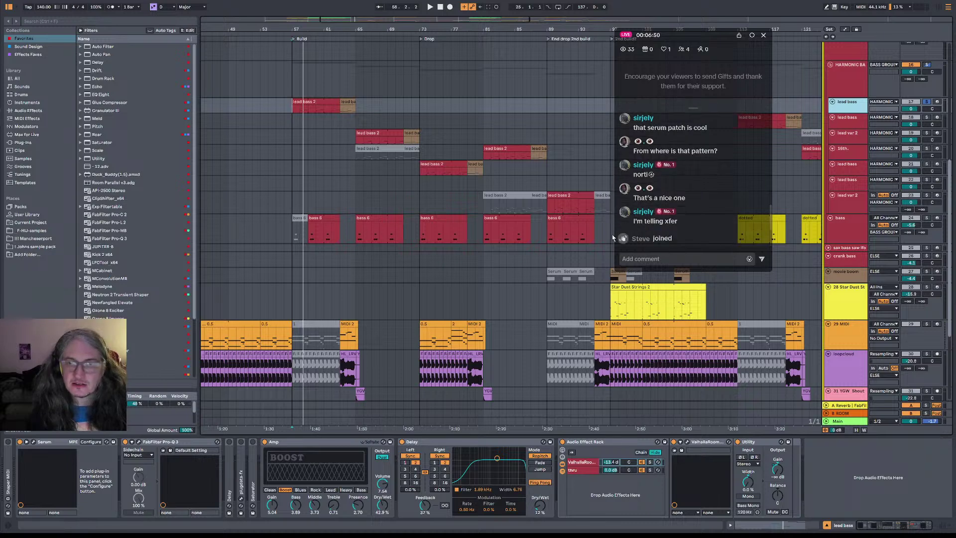
- Reopen the lead bass Serum patch to examine oscillator A's wavetable, and close the instrument window
{"action": "left_click", "coordinate": [33, 443]}
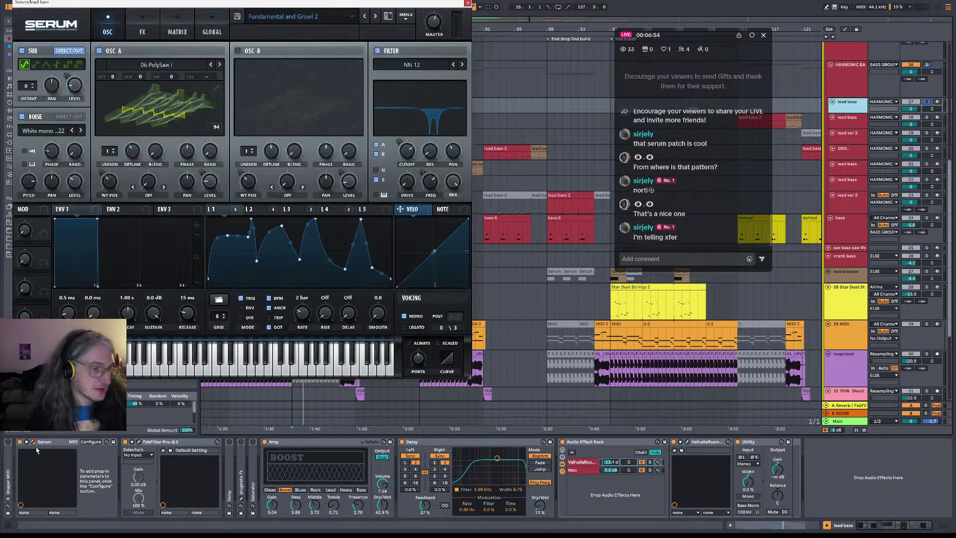
{"action": "left_click", "coordinate": [33, 442]}
{"action": "left_click", "coordinate": [32, 443]}
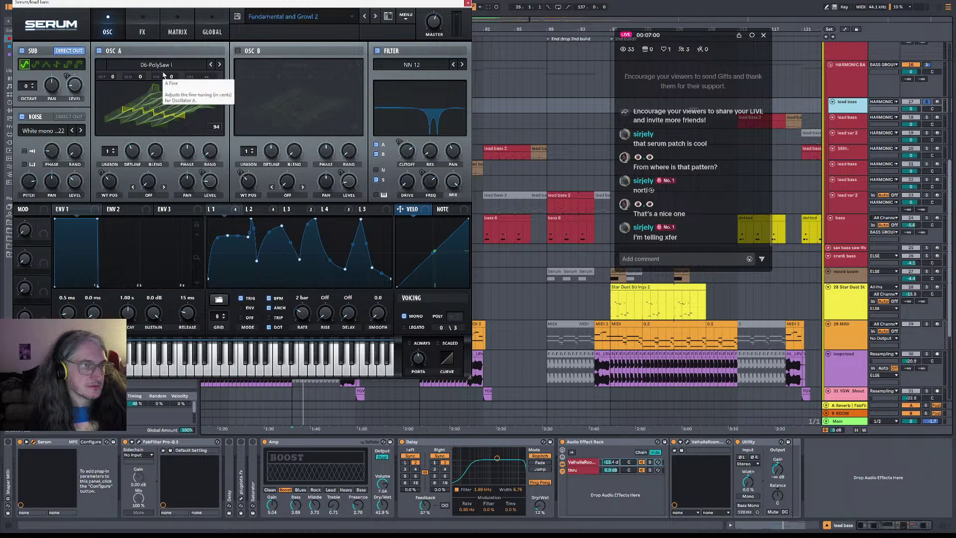
{"action": "left_click", "coordinate": [468, 3]}
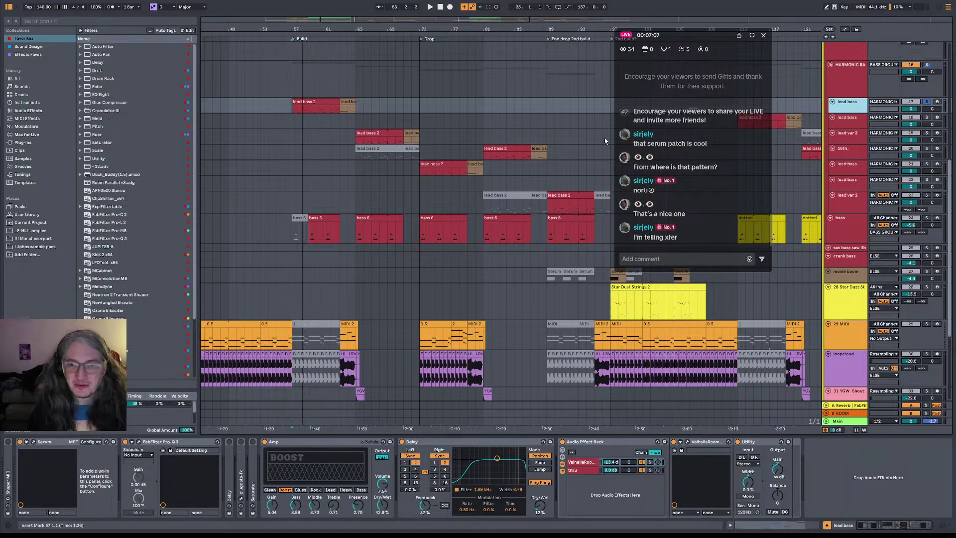
{"action": "left_click", "coordinate": [33, 442]}
{"action": "left_click", "coordinate": [33, 442]}
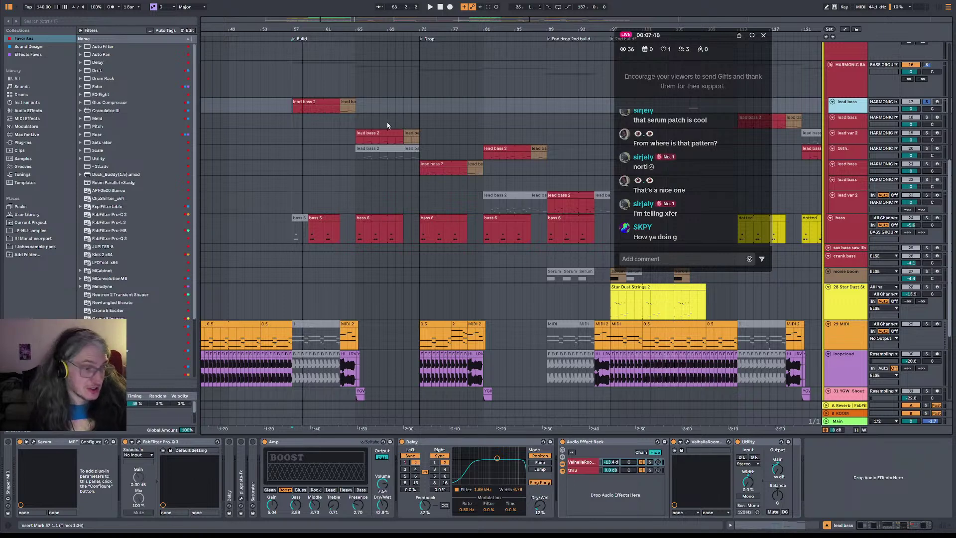
- Place the insert marker at bar 57 on the bass saw track and play the build from there
{"action": "left_click", "coordinate": [278, 245]}
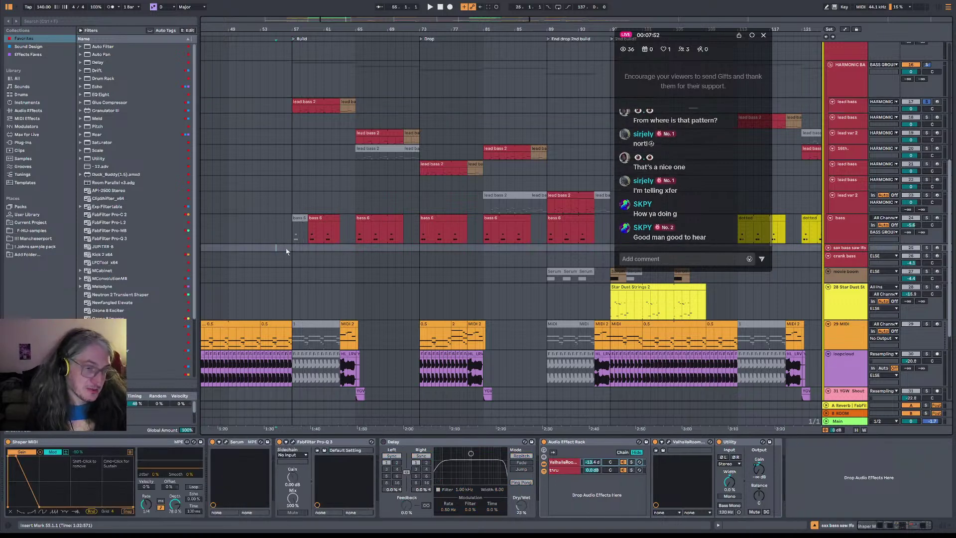
{"action": "left_click", "coordinate": [277, 249]}
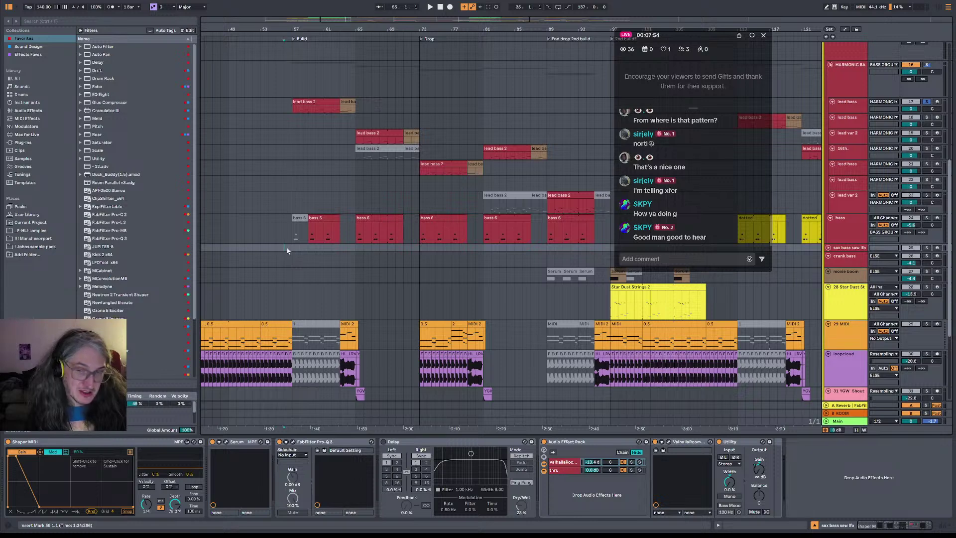
{"action": "left_click", "coordinate": [292, 249]}
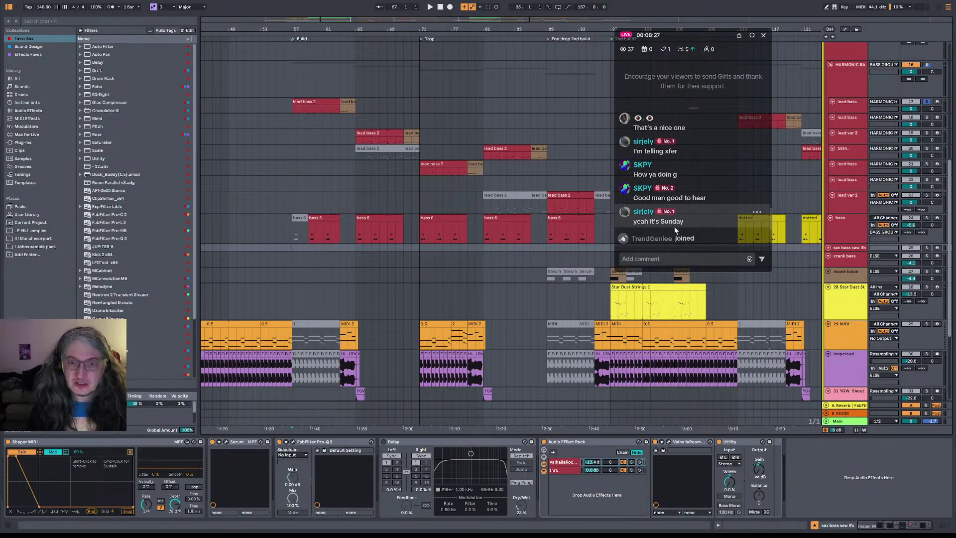
{"action": "key", "text": "space"}
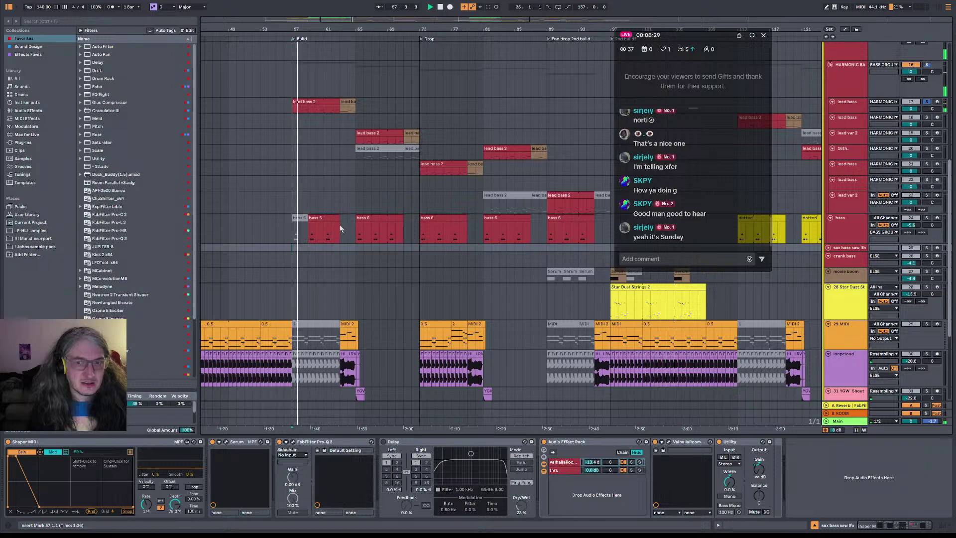
{"action": "scroll", "coordinate": [327, 261], "scroll_direction": "down", "scroll_amount": 5}
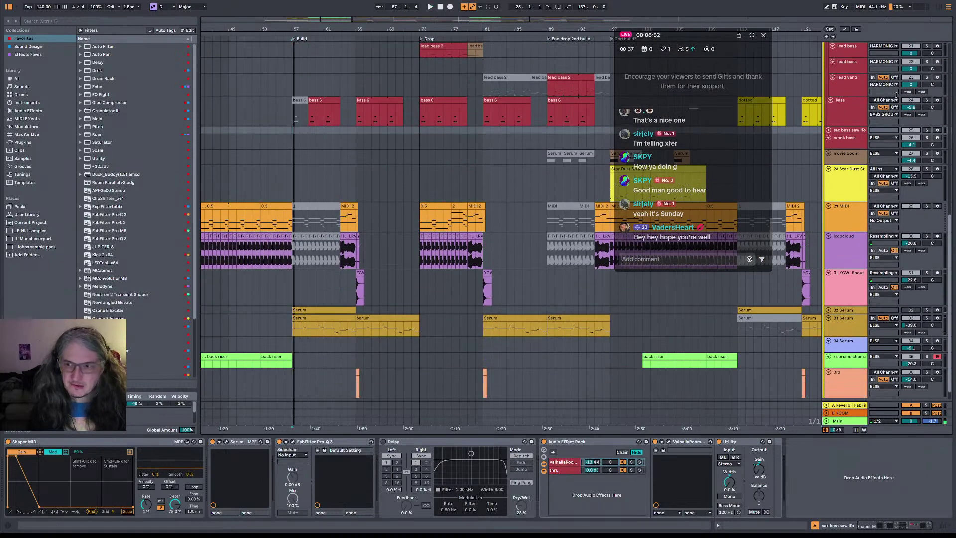
{"action": "scroll", "coordinate": [329, 200], "scroll_direction": "up", "scroll_amount": 4}
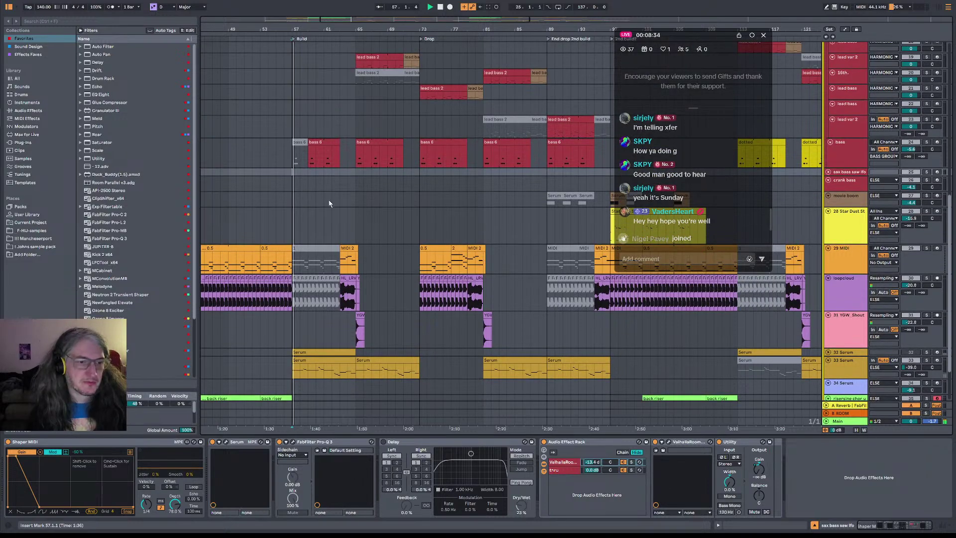
{"action": "scroll", "coordinate": [548, 224], "scroll_direction": "up", "scroll_amount": 4}
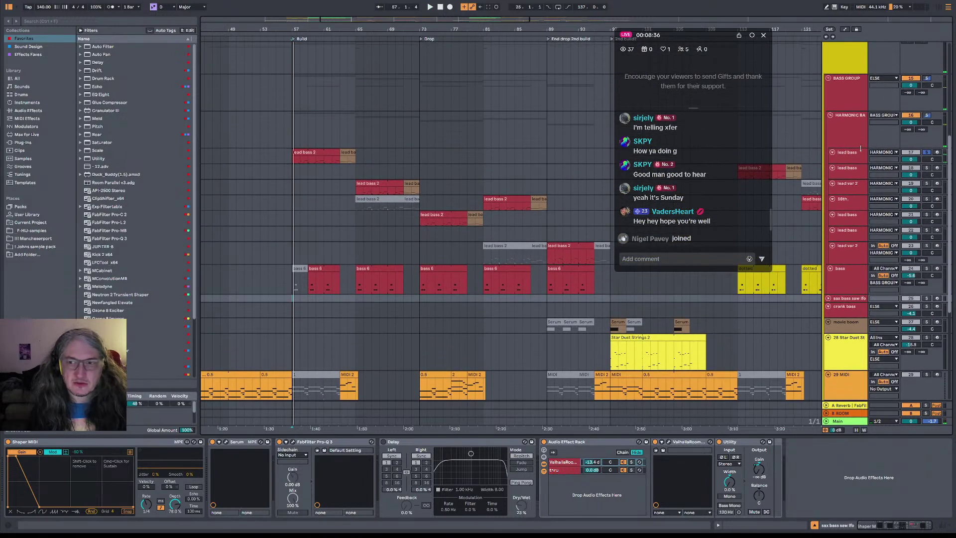
- Inspect the first lead bass track's Serum patch during playback and close its window
{"action": "left_click", "coordinate": [845, 160]}
{"action": "left_click", "coordinate": [34, 443]}
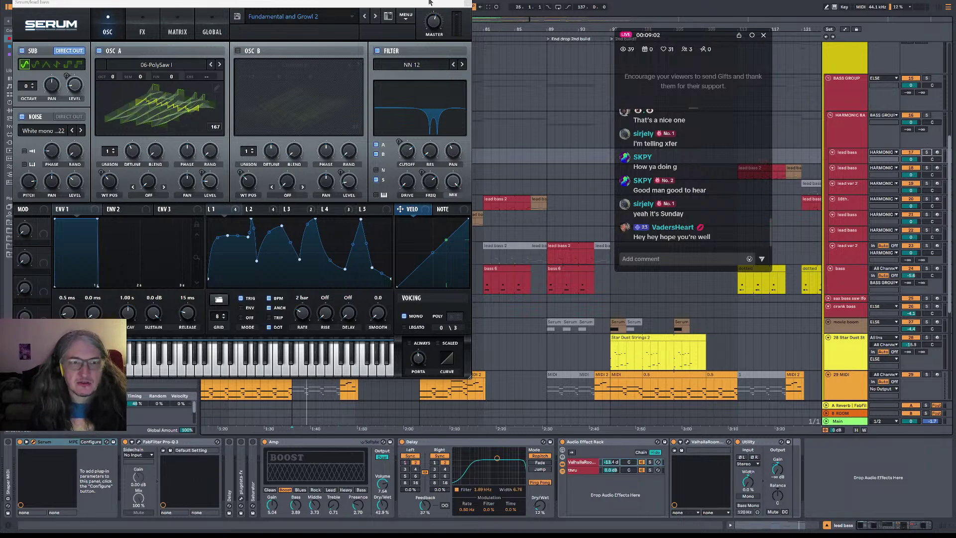
{"action": "left_click", "coordinate": [467, 4]}
- Deactivate the Serum clip at bar 57 on the 33 Serum track and play the arrangement from bar 65
{"action": "scroll", "coordinate": [867, 332], "scroll_direction": "down", "scroll_amount": 6}
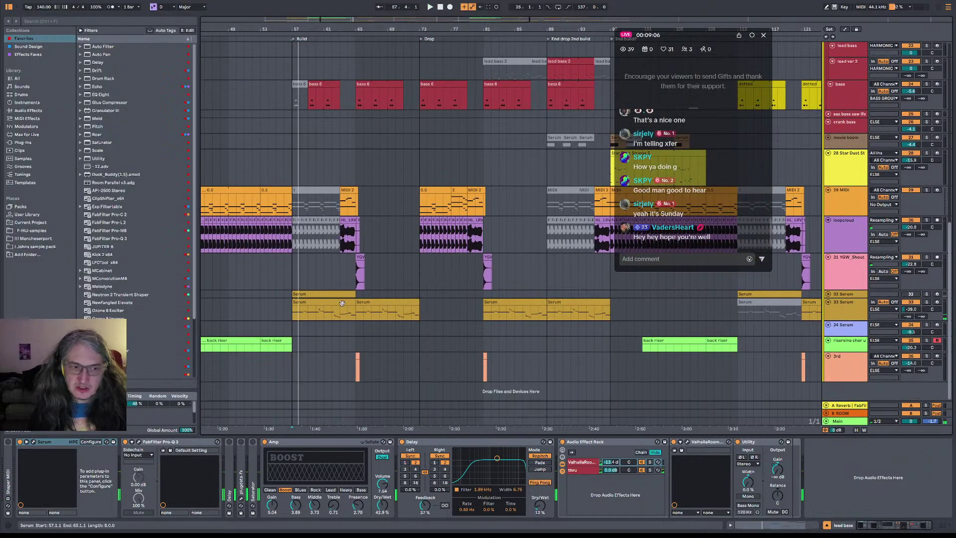
{"action": "left_click", "coordinate": [341, 299]}
{"action": "left_click", "coordinate": [318, 311]}
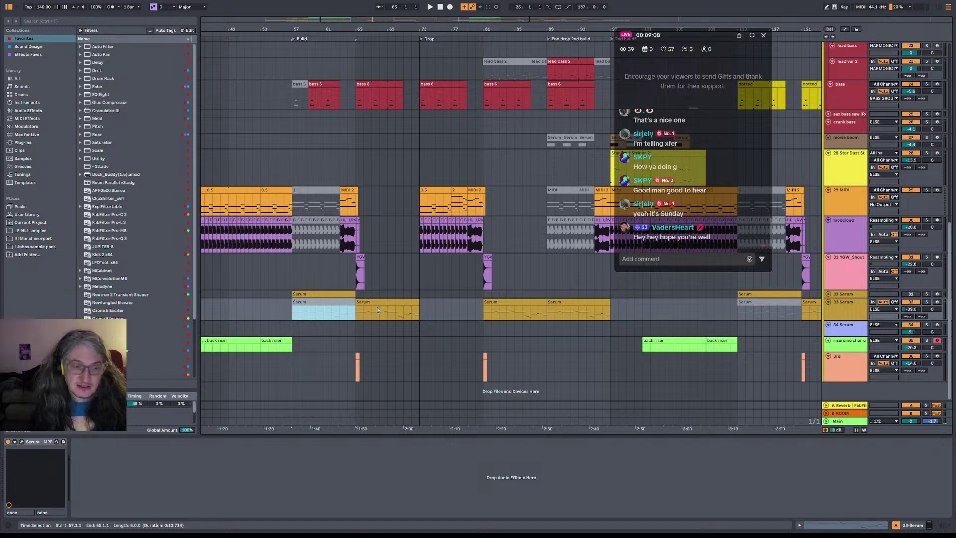
{"action": "left_click", "coordinate": [355, 319]}
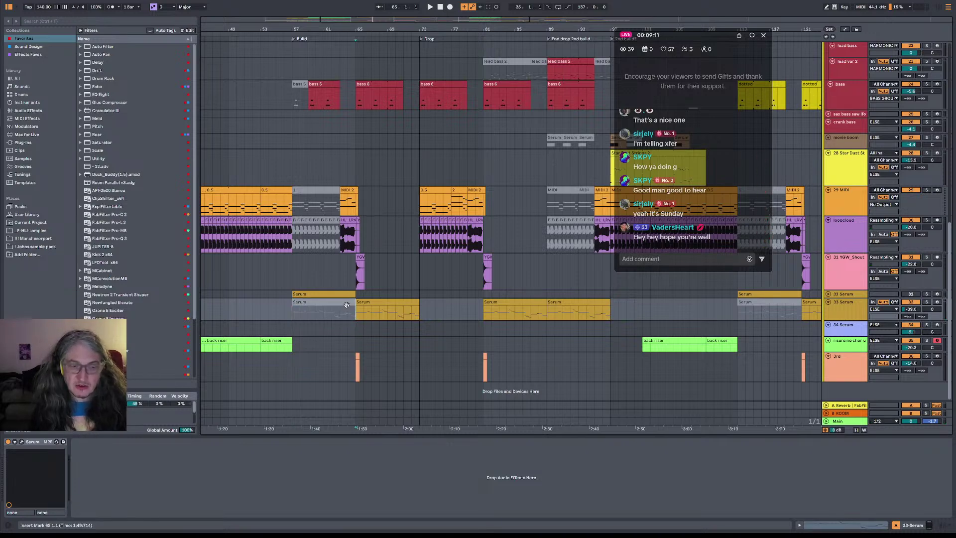
{"action": "key", "text": "space"}
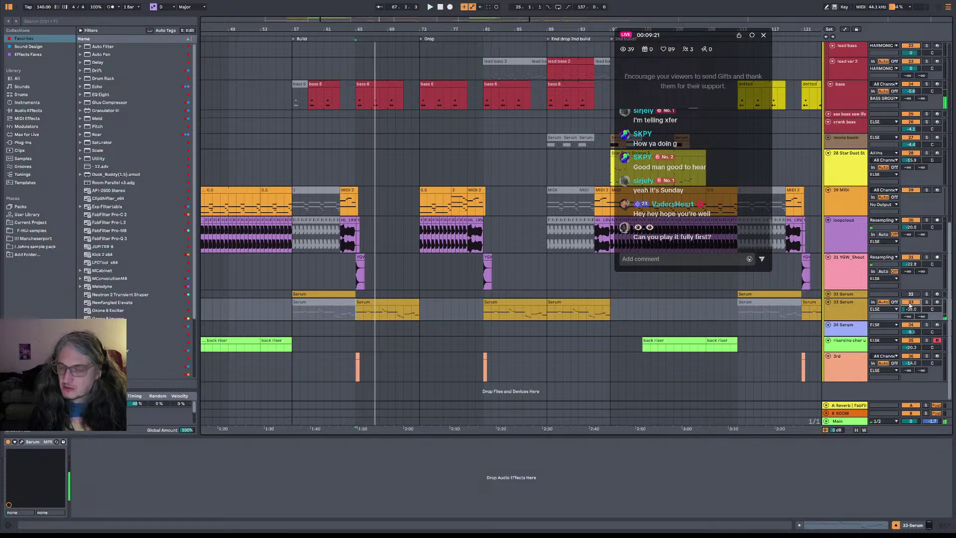
{"action": "key", "text": "space"}
{"action": "key", "text": "space"}
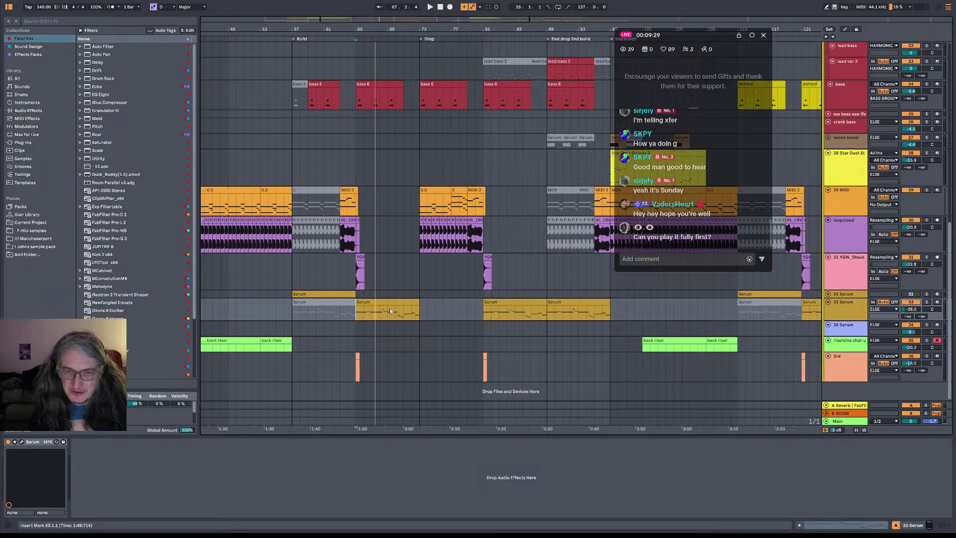
- Reactivate the Serum clip at bar 57 on the 33 Serum track and play the arrangement from bar 56
{"action": "left_click", "coordinate": [317, 314]}
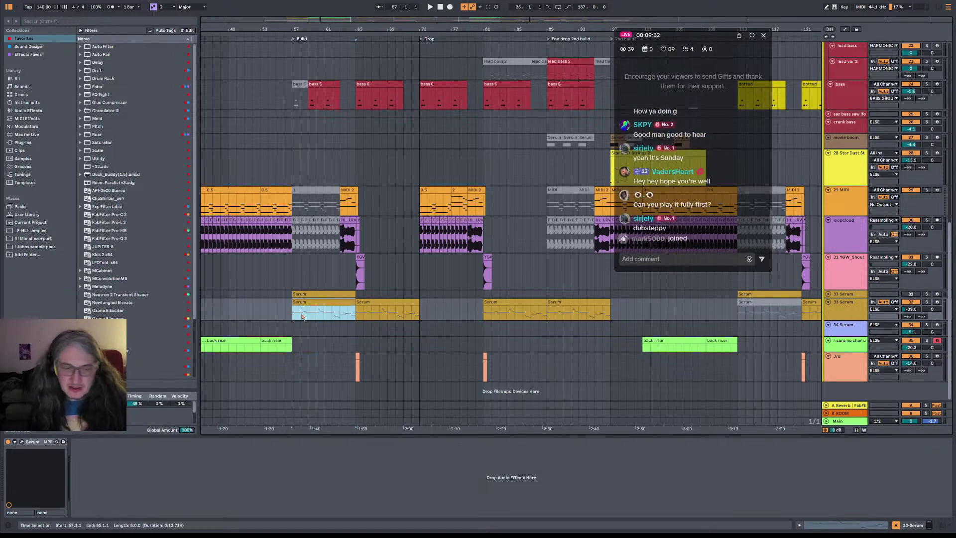
{"action": "left_click", "coordinate": [291, 314]}
{"action": "key", "text": "space"}
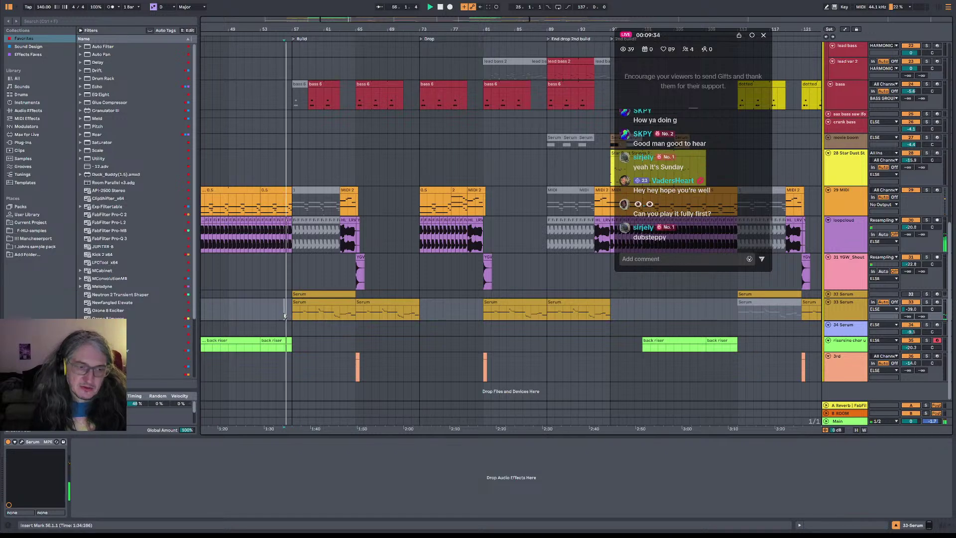
- Play the arrangement from bar 49 and open the notes of the Serum clip at bar 57 on the 33 Serum track
{"action": "left_click", "coordinate": [231, 310]}
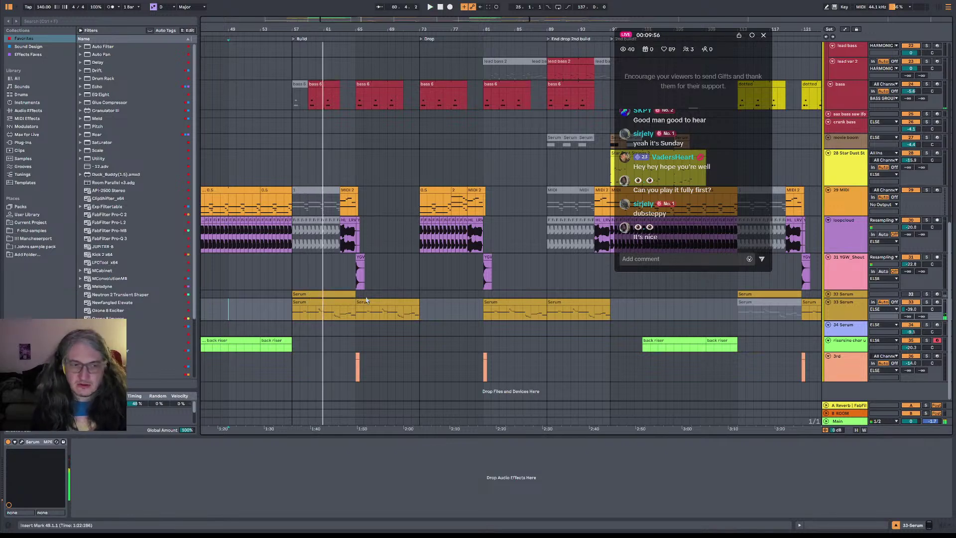
{"action": "key", "text": "space"}
{"action": "double_click", "coordinate": [324, 316]}
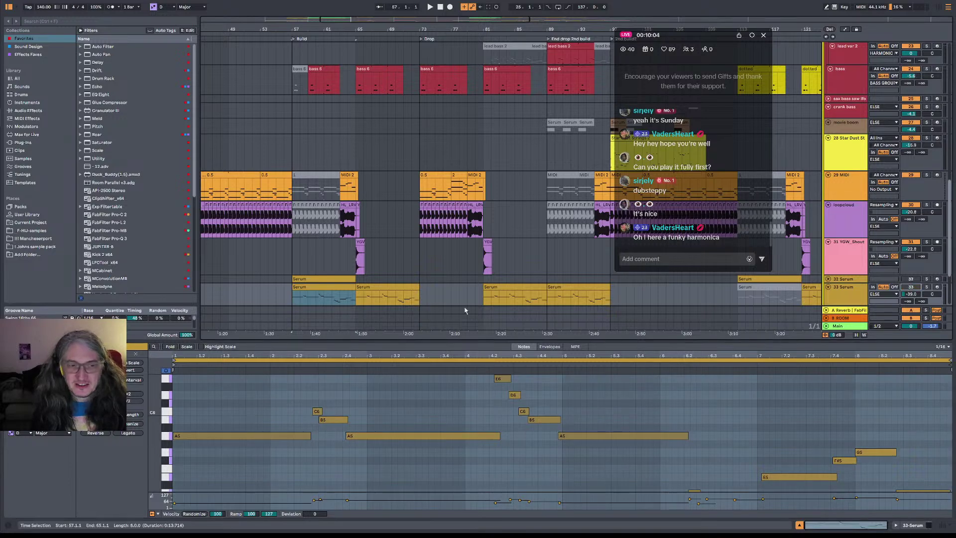
- Play the arrangement from about bar 68 within the second Serum clip on the 33 Serum track
{"action": "left_click", "coordinate": [330, 289]}
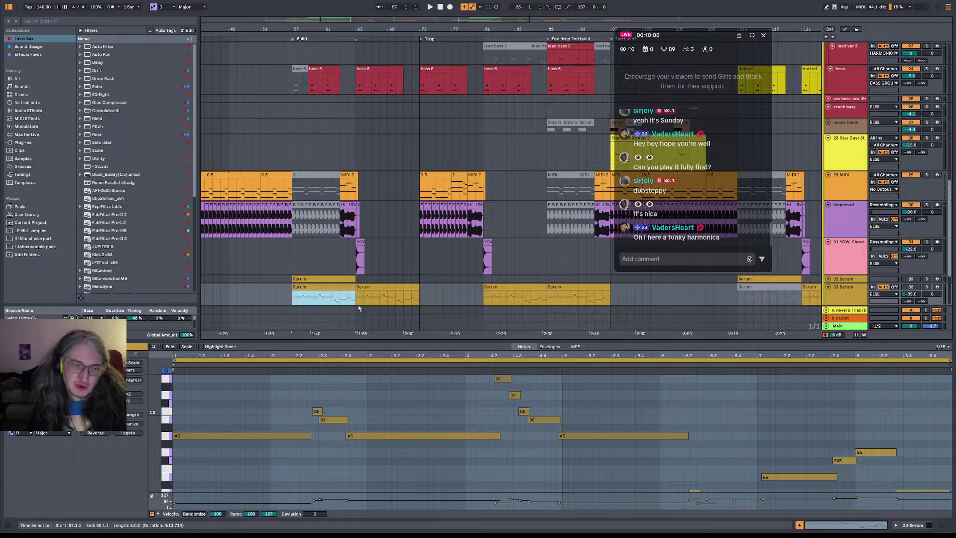
{"action": "left_click", "coordinate": [383, 302]}
{"action": "key", "text": "space"}
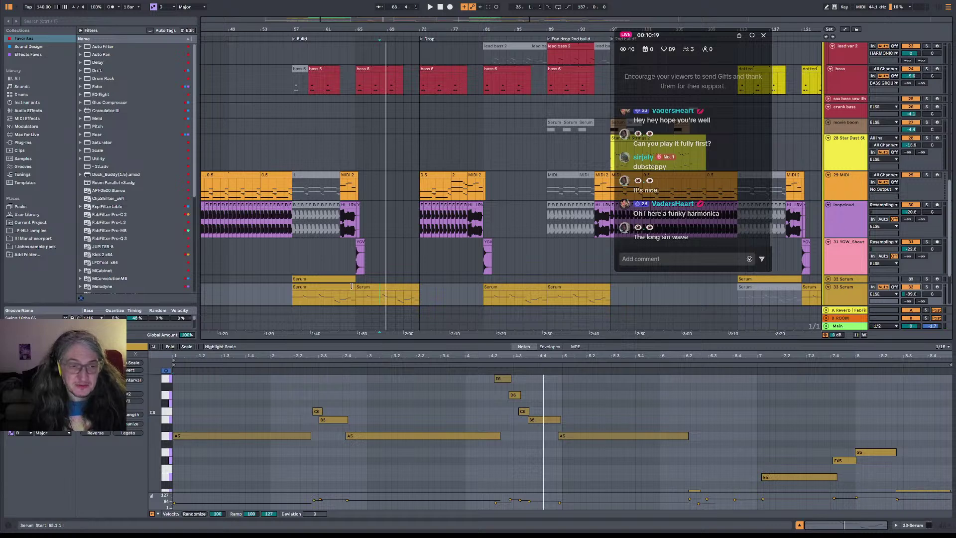
- Deactivate the Serum clip at bar 57 on the 33 Serum track and play the build from bar 57
{"action": "left_click", "coordinate": [305, 295]}
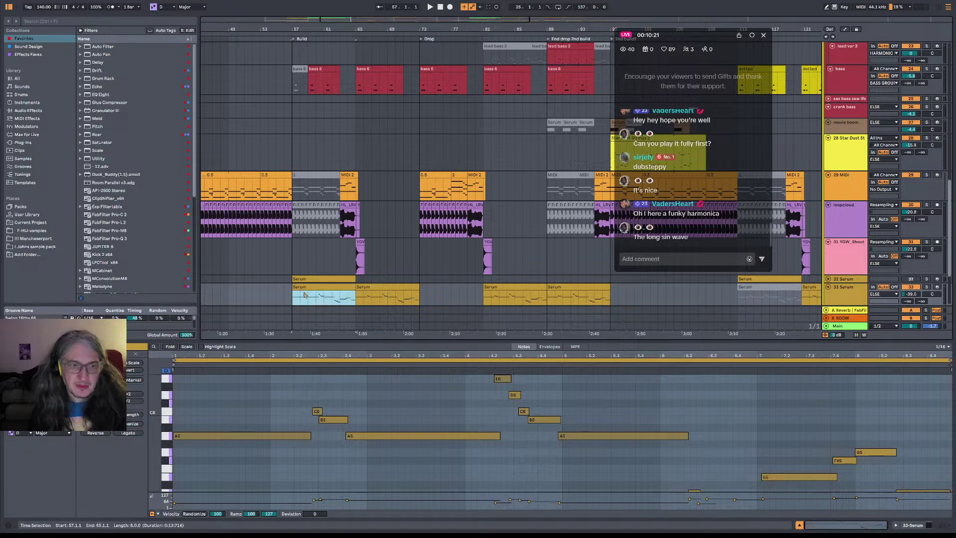
{"action": "left_click", "coordinate": [315, 284]}
{"action": "left_click", "coordinate": [314, 284]}
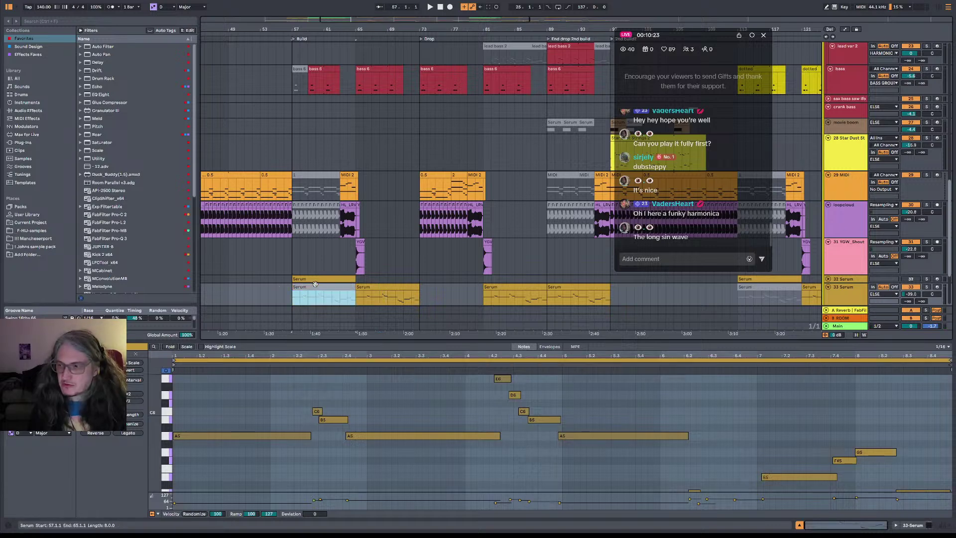
{"action": "key", "text": "space"}
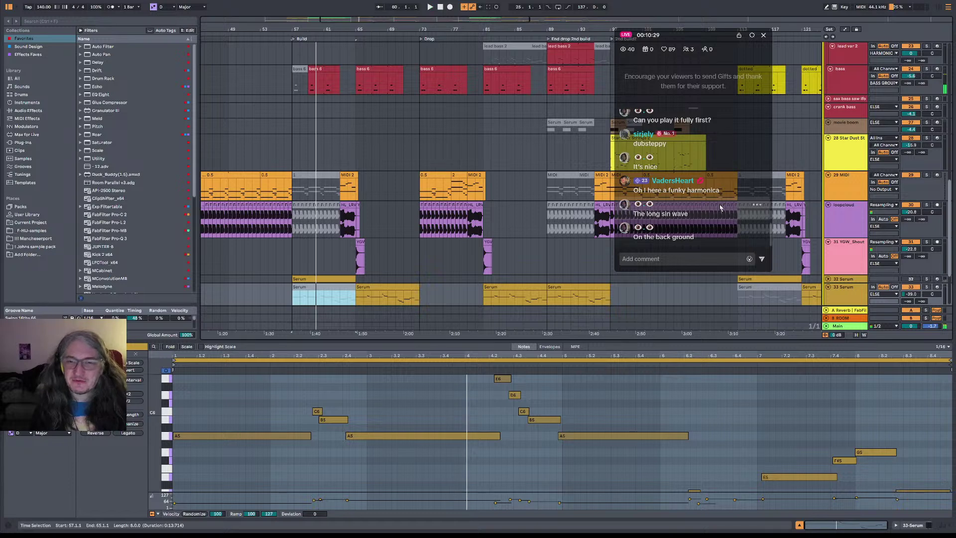
{"action": "scroll", "coordinate": [720, 209], "scroll_direction": "up", "scroll_amount": 2}
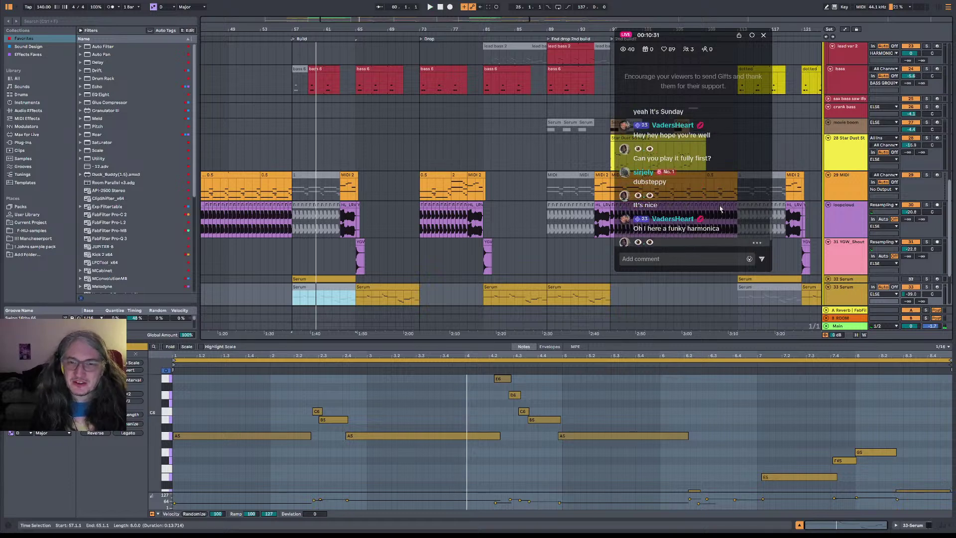
{"action": "scroll", "coordinate": [720, 209], "scroll_direction": "down", "scroll_amount": 2}
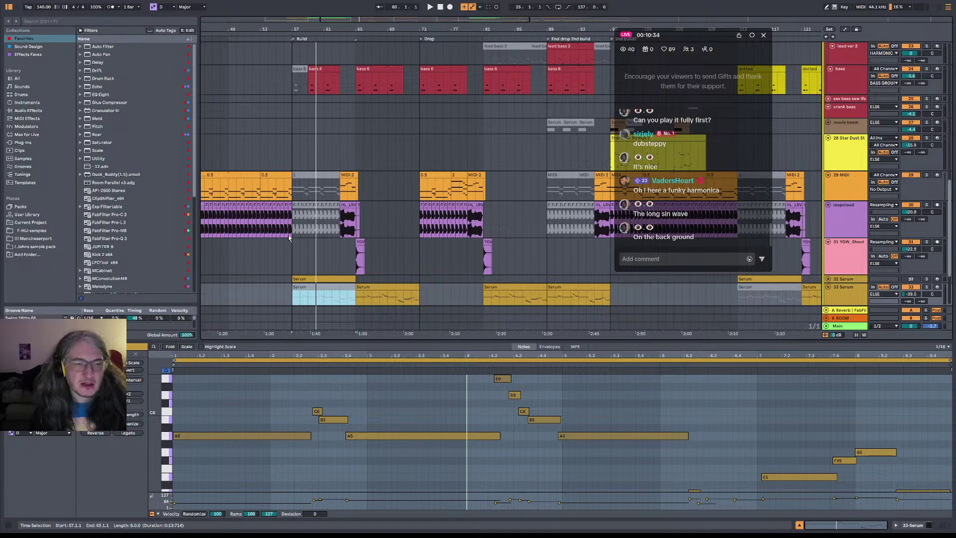
{"action": "scroll", "coordinate": [289, 238], "scroll_direction": "up", "scroll_amount": 3}
{"action": "scroll", "coordinate": [288, 238], "scroll_direction": "down", "scroll_amount": 3}
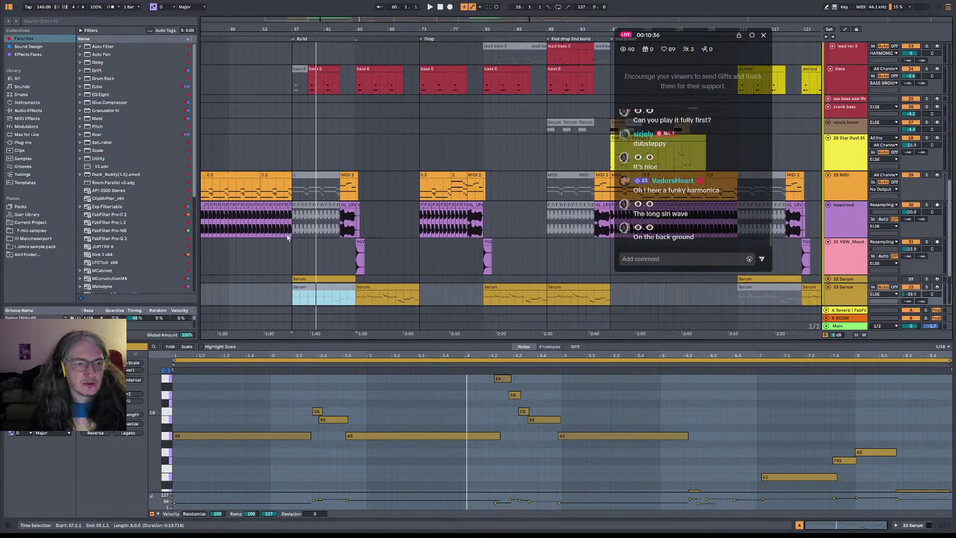
{"action": "scroll", "coordinate": [287, 238], "scroll_direction": "down", "scroll_amount": 1}
- Solo the loopcloud track, play it from bar 53 and display its device chain
{"action": "left_click", "coordinate": [263, 200]}
{"action": "key", "text": "space"}
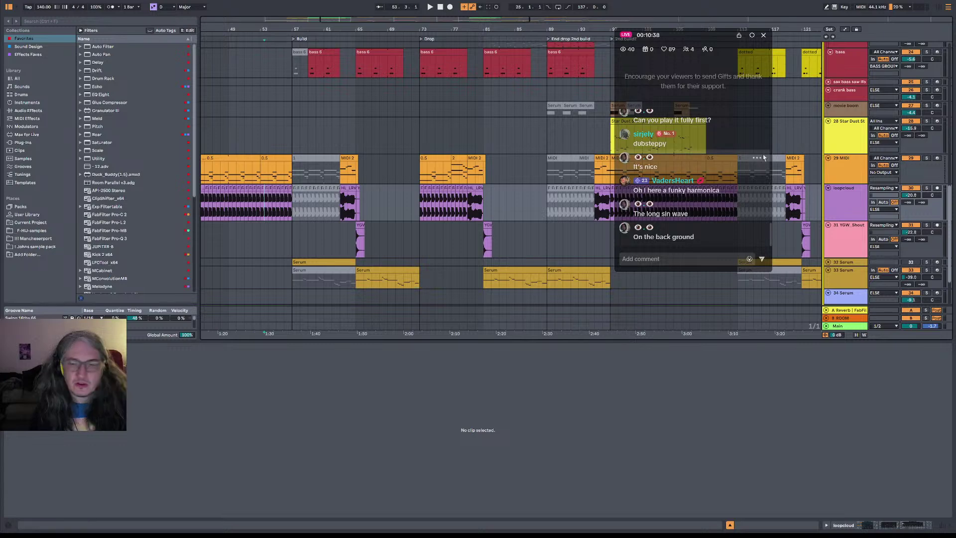
{"action": "left_click", "coordinate": [927, 189]}
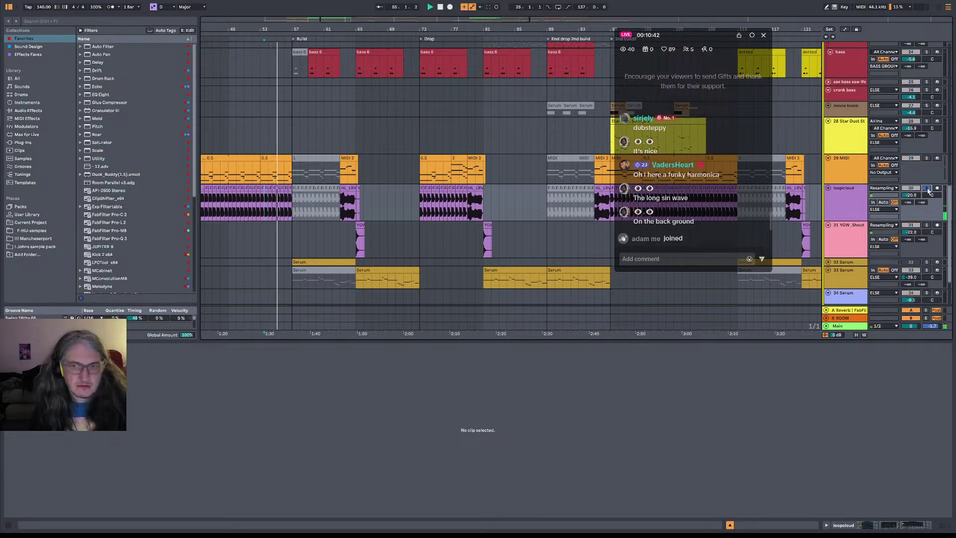
{"action": "left_click", "coordinate": [853, 206]}
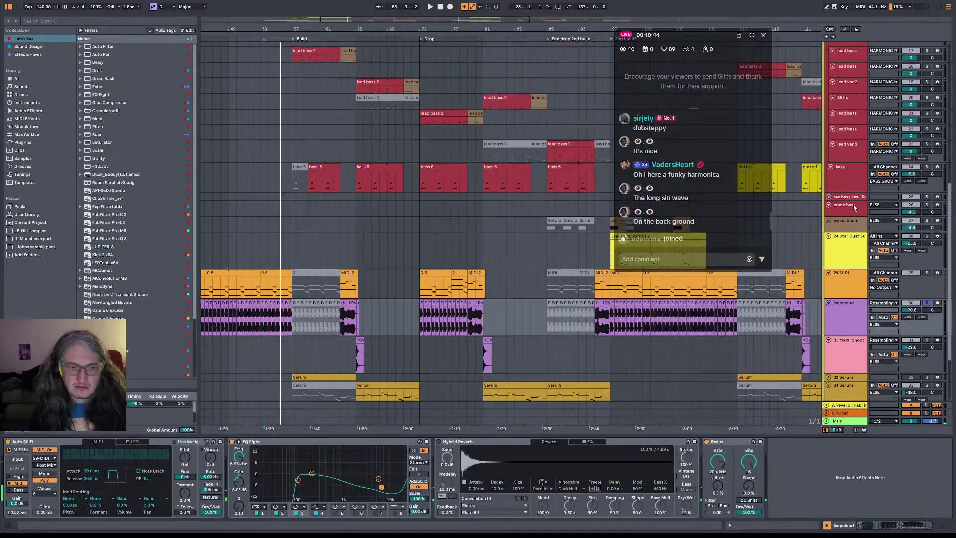
{"action": "key", "text": "space"}
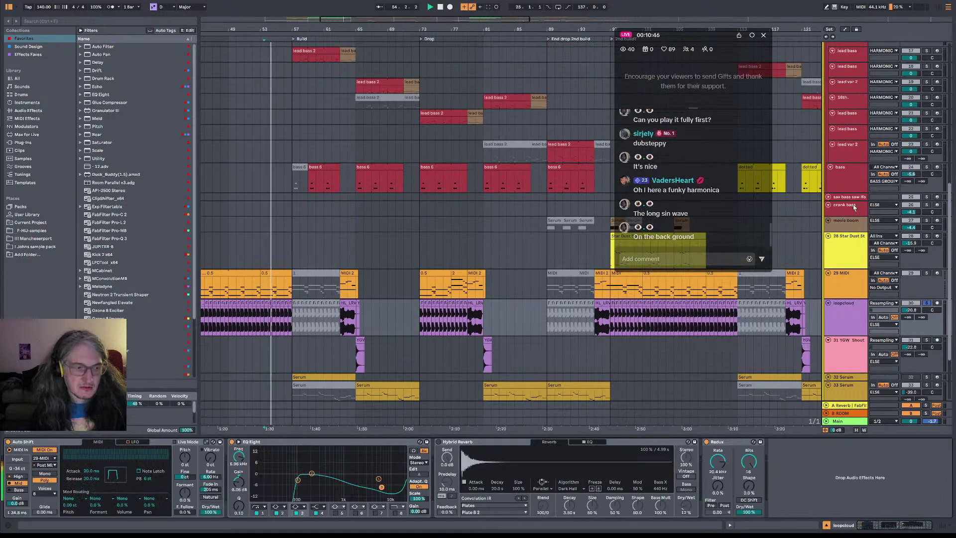
- Solo the 29 MIDI track together with loopcloud, play from bar 53, and listen again with both solos removed
{"action": "left_click", "coordinate": [926, 274]}
{"action": "left_click", "coordinate": [269, 312]}
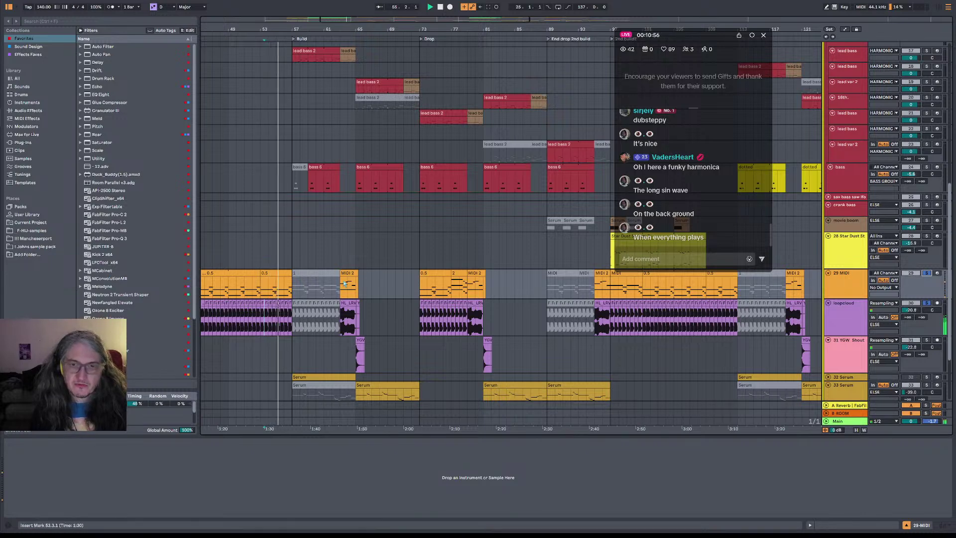
{"action": "scroll", "coordinate": [324, 281], "scroll_direction": "up", "scroll_amount": 4}
{"action": "scroll", "coordinate": [327, 281], "scroll_direction": "up", "scroll_amount": 7}
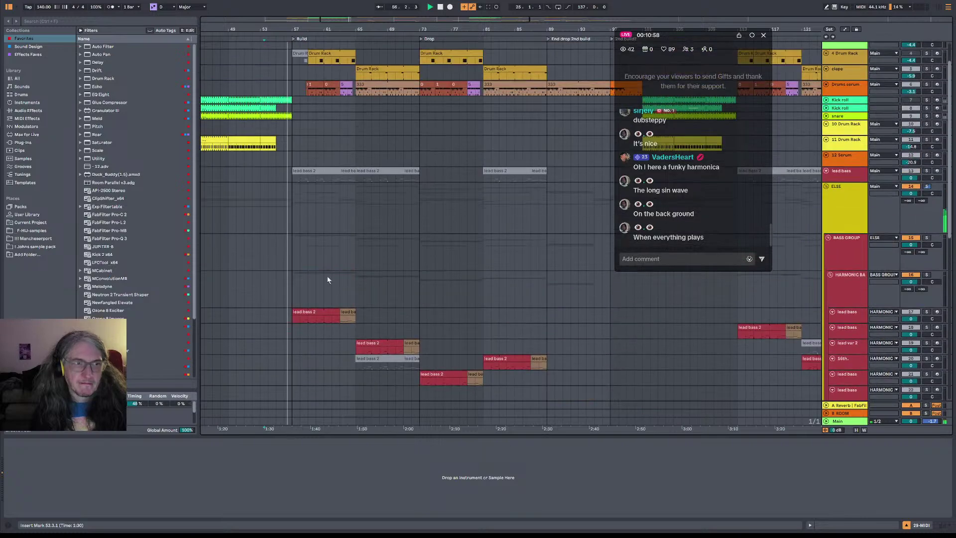
{"action": "scroll", "coordinate": [328, 279], "scroll_direction": "down", "scroll_amount": 5}
{"action": "scroll", "coordinate": [327, 278], "scroll_direction": "down", "scroll_amount": 10}
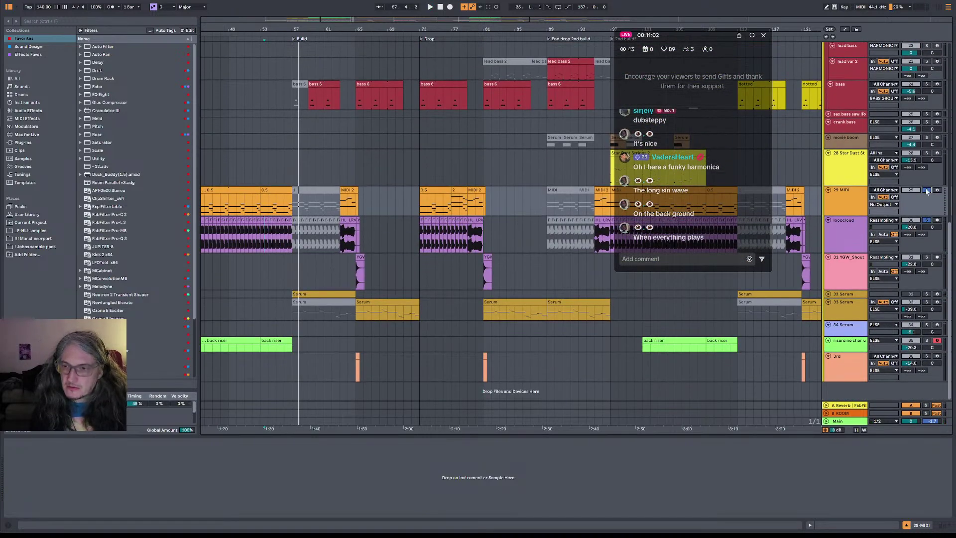
{"action": "key", "text": "space"}
{"action": "key", "text": "space"}
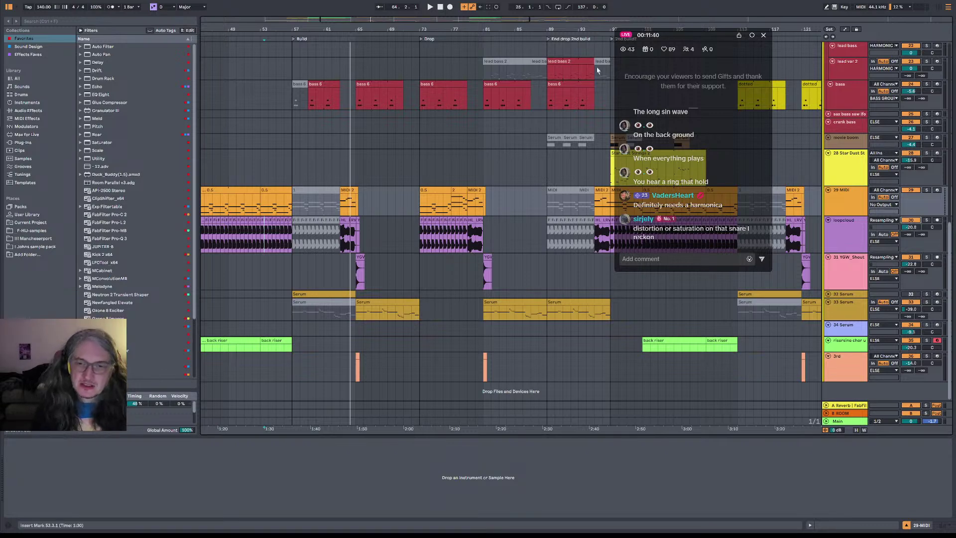
- Open the FabFilter Pro-L 2 limiter on the Main track, check its metering while playing from bar 57, and close its window
{"action": "left_click", "coordinate": [293, 182]}
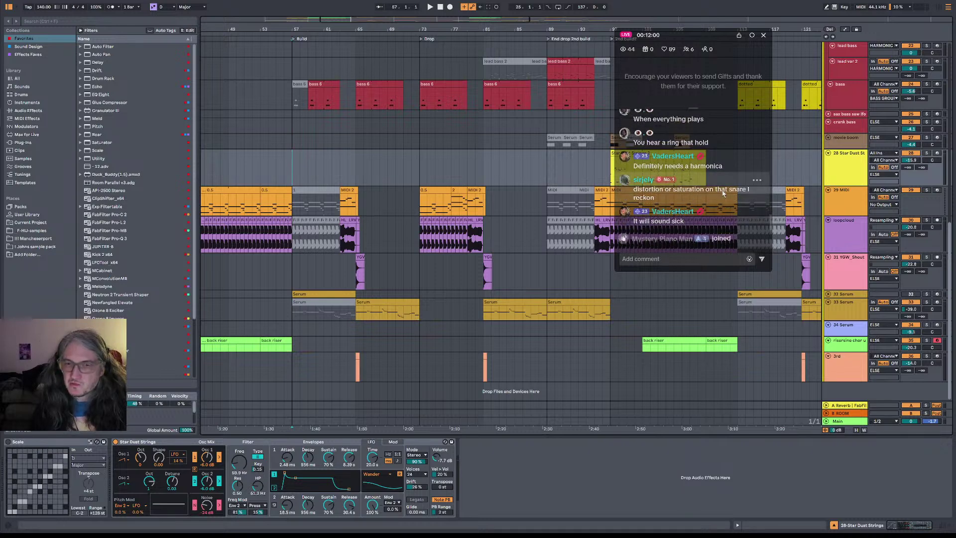
{"action": "left_click", "coordinate": [858, 424]}
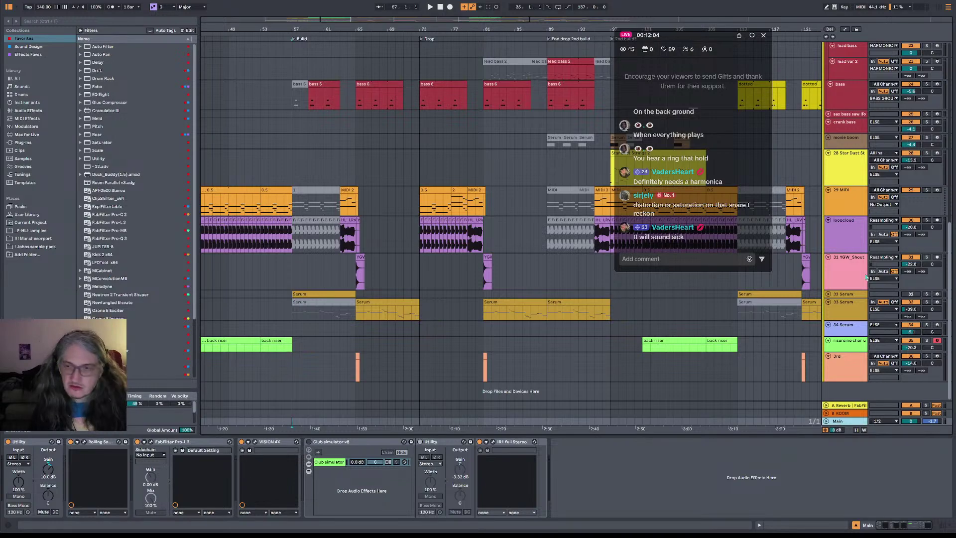
{"action": "scroll", "coordinate": [866, 278], "scroll_direction": "up", "scroll_amount": 5}
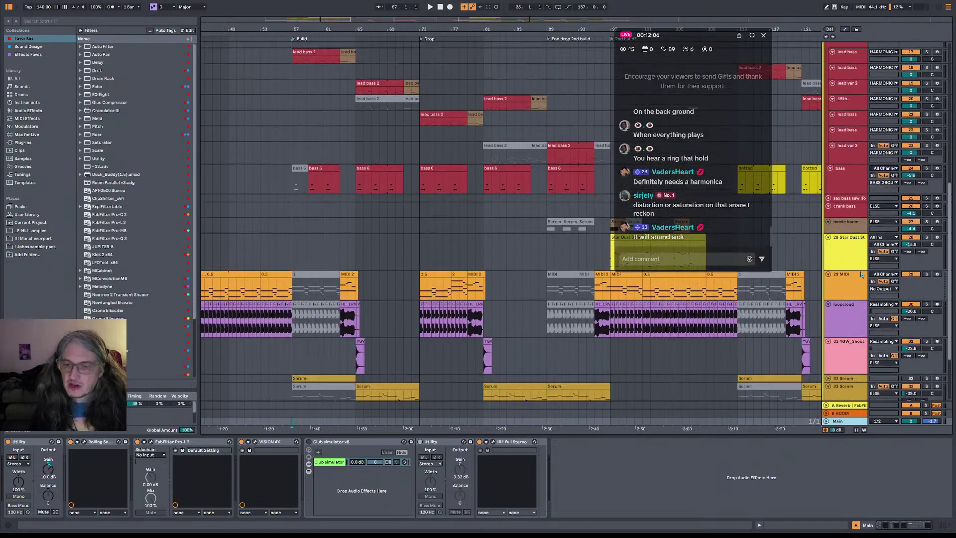
{"action": "scroll", "coordinate": [862, 274], "scroll_direction": "down", "scroll_amount": 5}
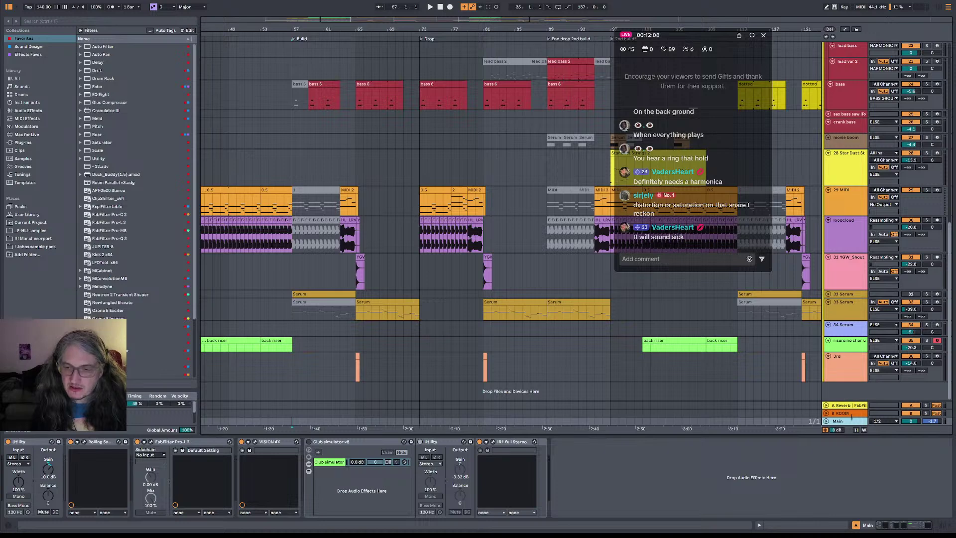
{"action": "left_click", "coordinate": [232, 421]}
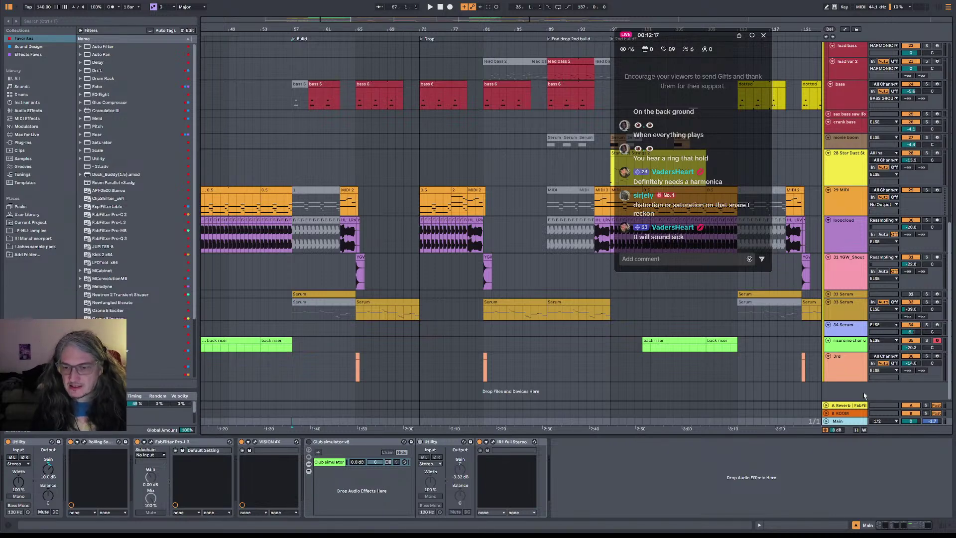
{"action": "left_click", "coordinate": [154, 443]}
{"action": "left_click_drag", "start_coordinate": [581, 214], "coordinate": [275, 160]}
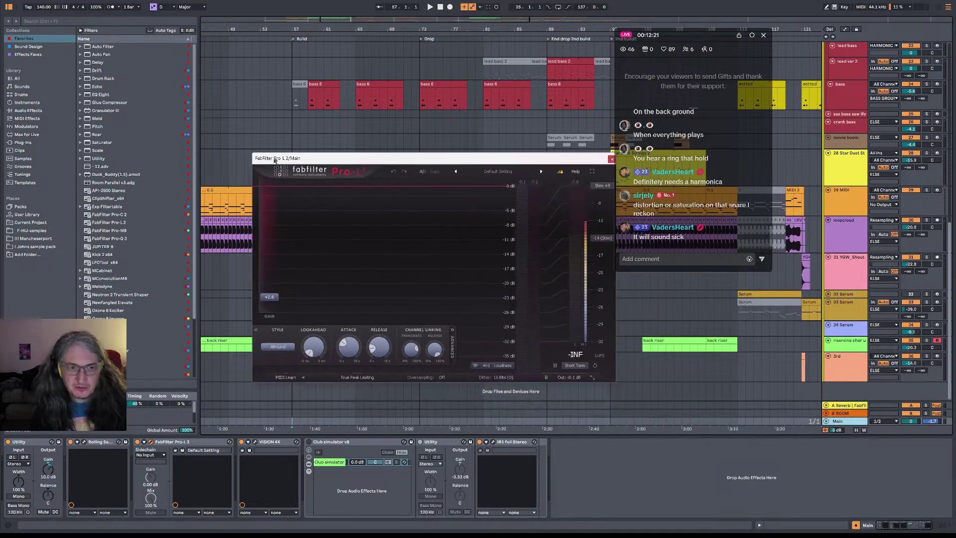
{"action": "key", "text": "space"}
{"action": "left_click", "coordinate": [310, 98]}
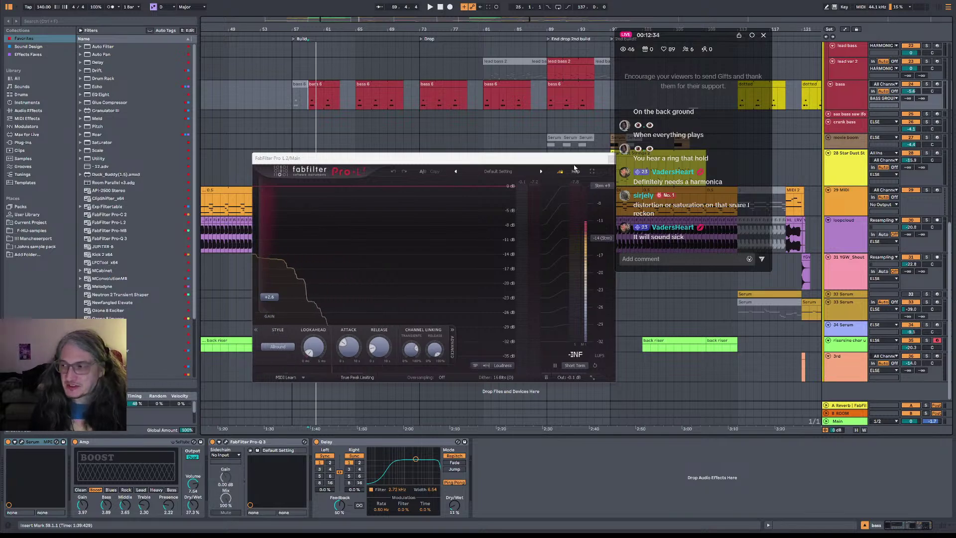
{"action": "left_click", "coordinate": [611, 158]}
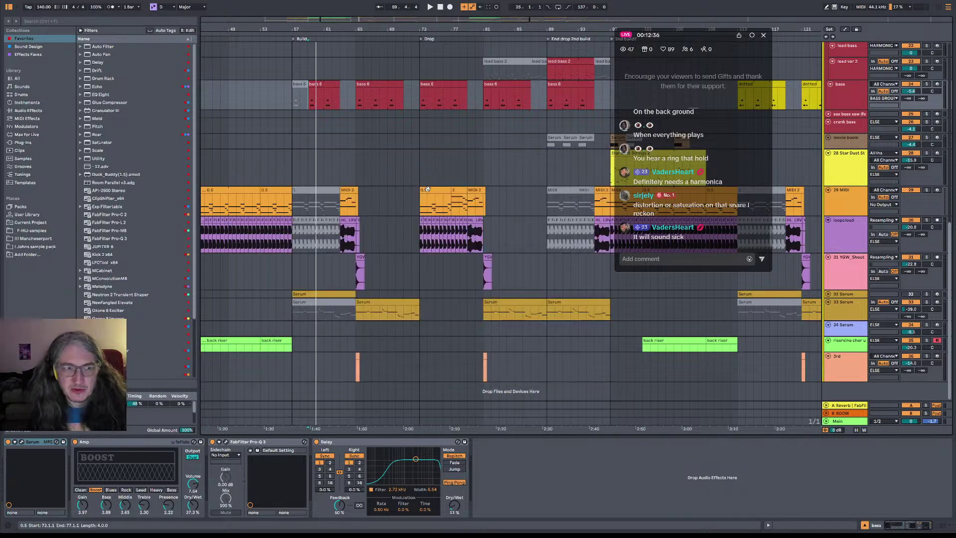
- Audition the Drums serum track in solo by playing it from bar 61
{"action": "scroll", "coordinate": [427, 188], "scroll_direction": "up", "scroll_amount": 10}
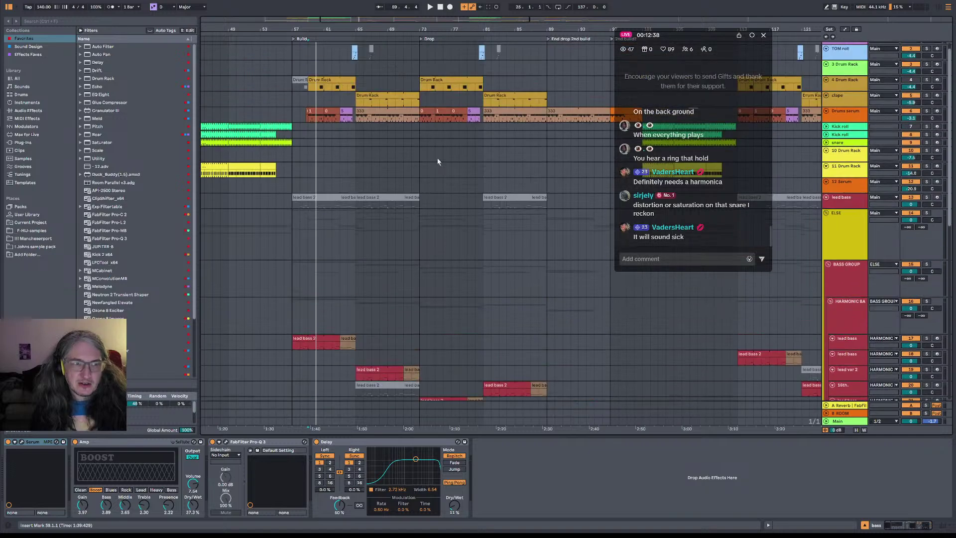
{"action": "scroll", "coordinate": [437, 162], "scroll_direction": "up", "scroll_amount": 1}
{"action": "left_click", "coordinate": [324, 127]}
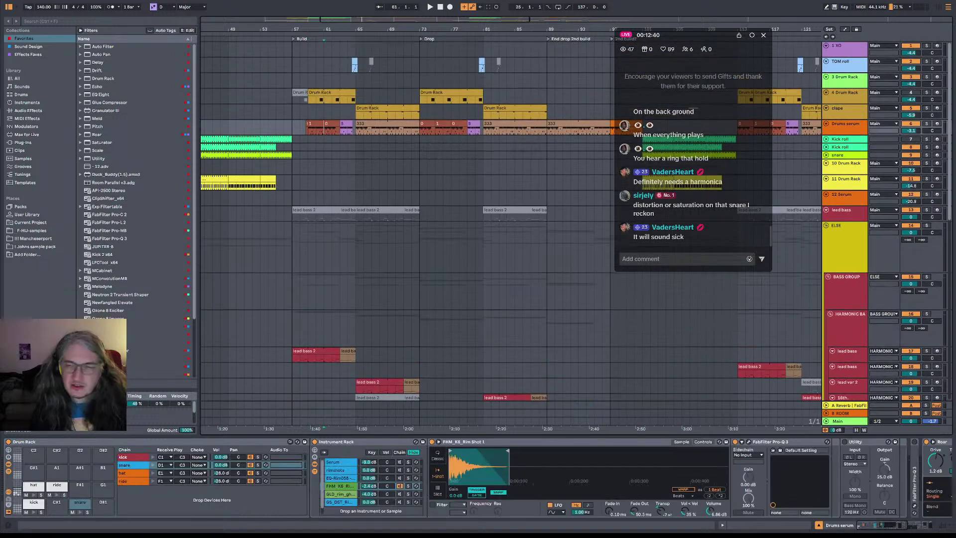
{"action": "left_click", "coordinate": [927, 124]}
{"action": "key", "text": "space"}
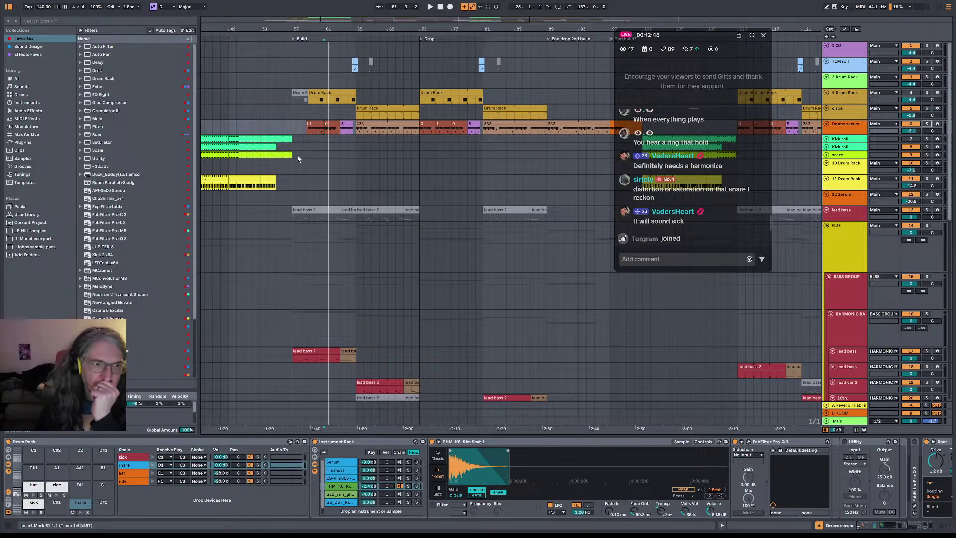
- Play the full arrangement from bar 57 and look over the drum and bass tracks during the build
{"action": "scroll", "coordinate": [302, 168], "scroll_direction": "down", "scroll_amount": 10}
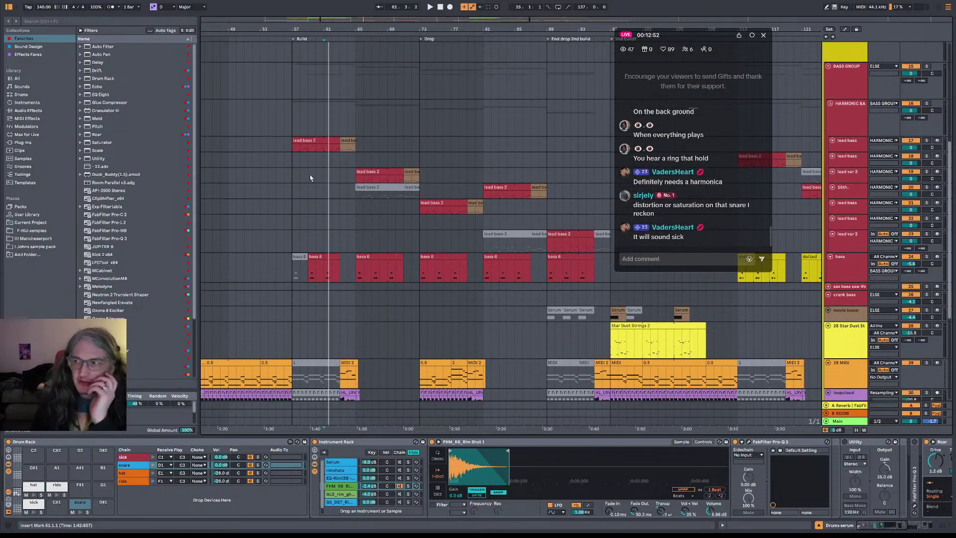
{"action": "scroll", "coordinate": [294, 333], "scroll_direction": "down", "scroll_amount": 1}
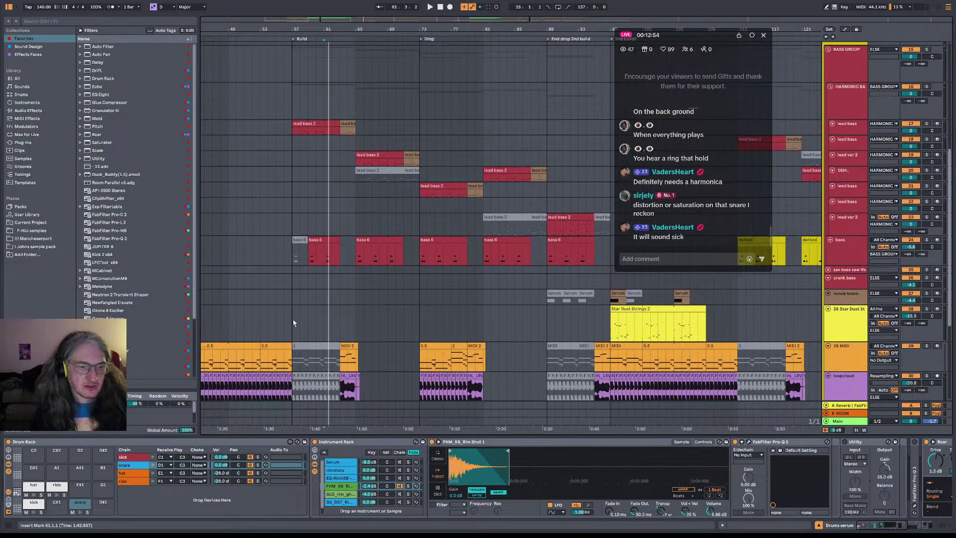
{"action": "left_click", "coordinate": [295, 321]}
{"action": "scroll", "coordinate": [296, 314], "scroll_direction": "down", "scroll_amount": 6}
{"action": "scroll", "coordinate": [296, 300], "scroll_direction": "down", "scroll_amount": 2}
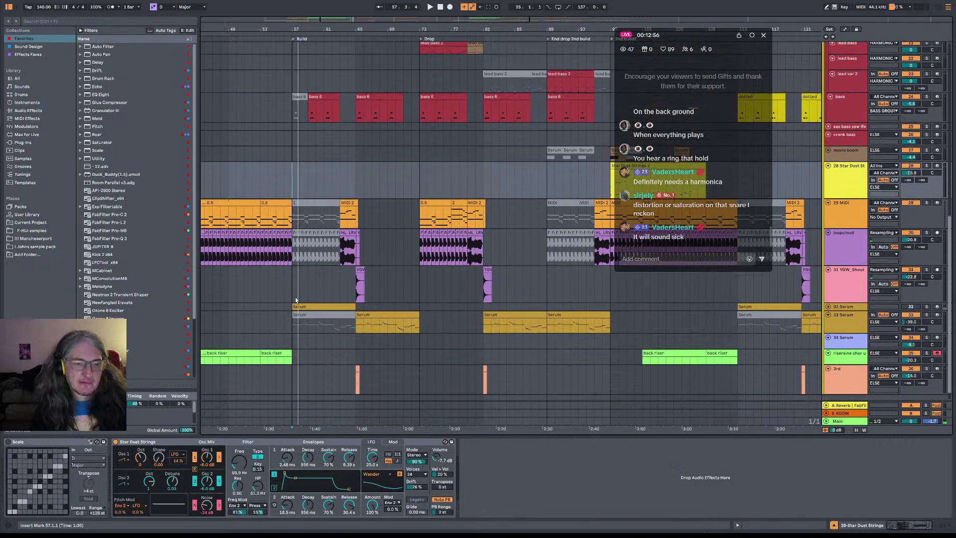
{"action": "scroll", "coordinate": [296, 298], "scroll_direction": "up", "scroll_amount": 13}
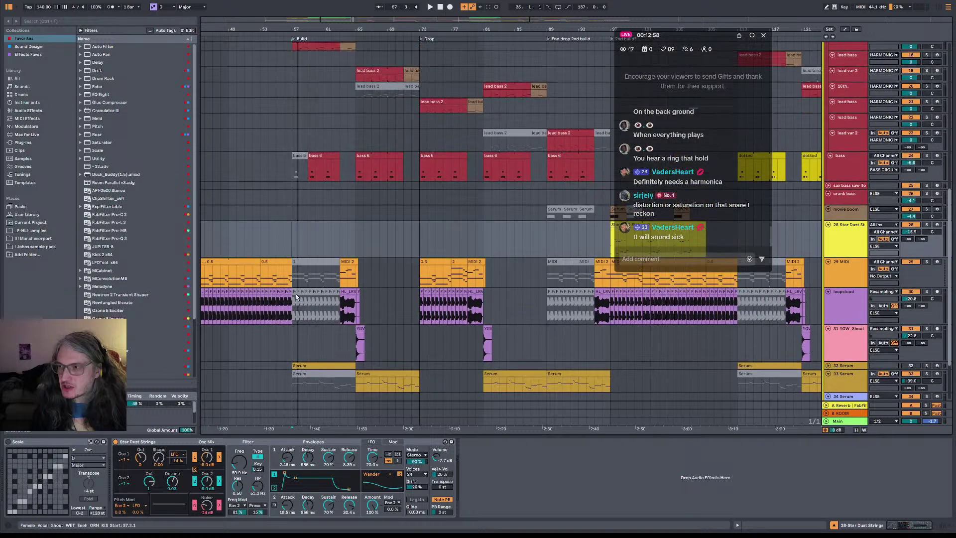
{"action": "key", "text": "space"}
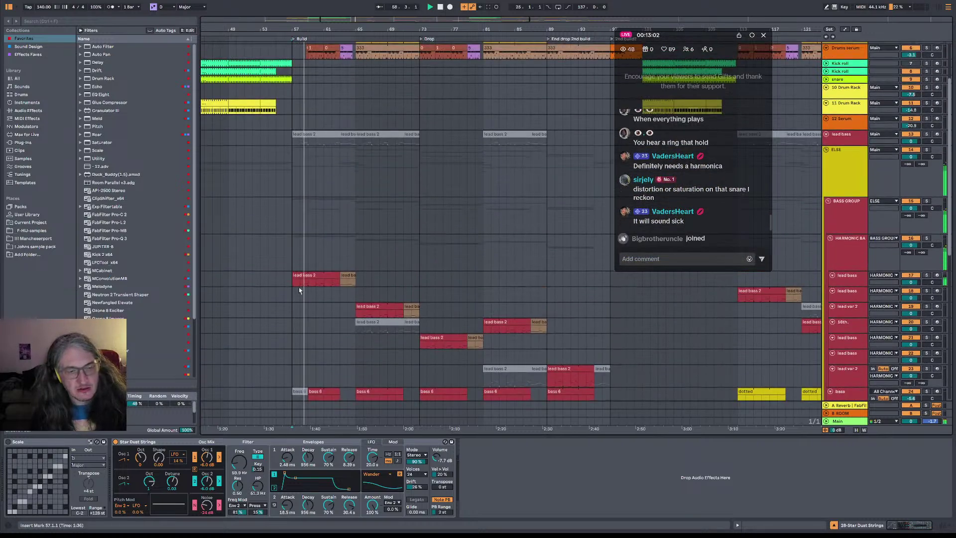
- Play the arrangement from bar 56 and select the Serum clip at bar 57 on the 33 Serum track
{"action": "scroll", "coordinate": [302, 287], "scroll_direction": "down", "scroll_amount": 7}
{"action": "scroll", "coordinate": [304, 281], "scroll_direction": "down", "scroll_amount": 7}
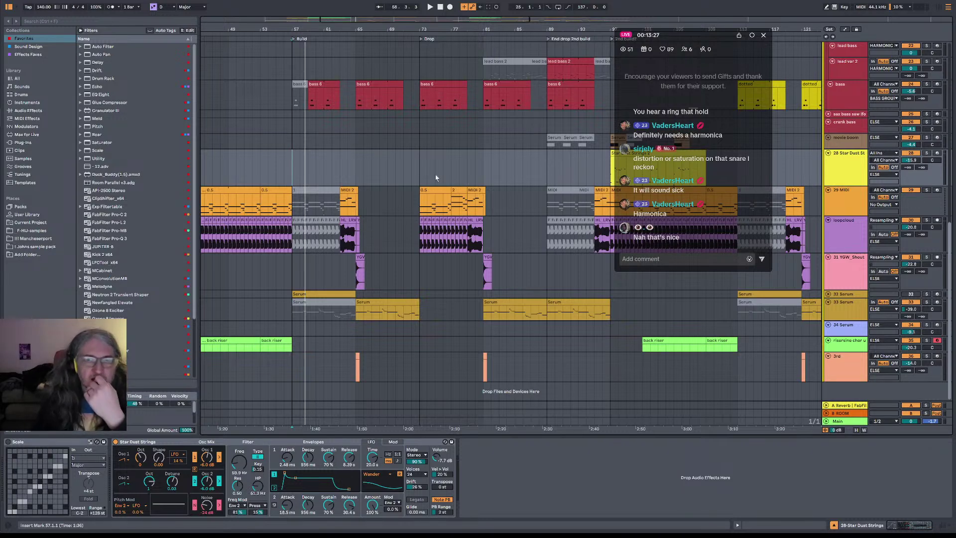
{"action": "left_click", "coordinate": [288, 165]}
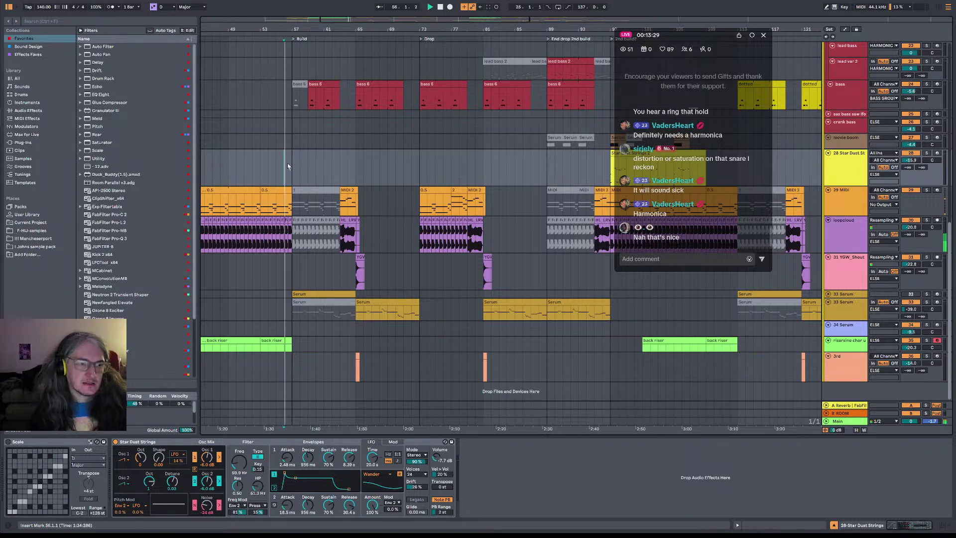
{"action": "left_click", "coordinate": [316, 305]}
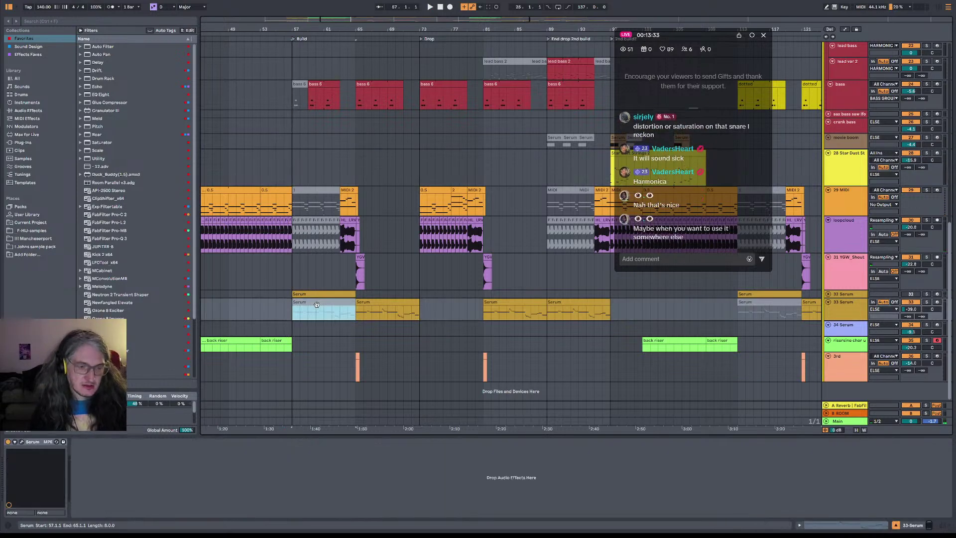
- Audition the build from bar 57 and reactivate the Serum clip there on the 33 Serum track
{"action": "key", "text": "space"}
{"action": "key", "text": "space"}
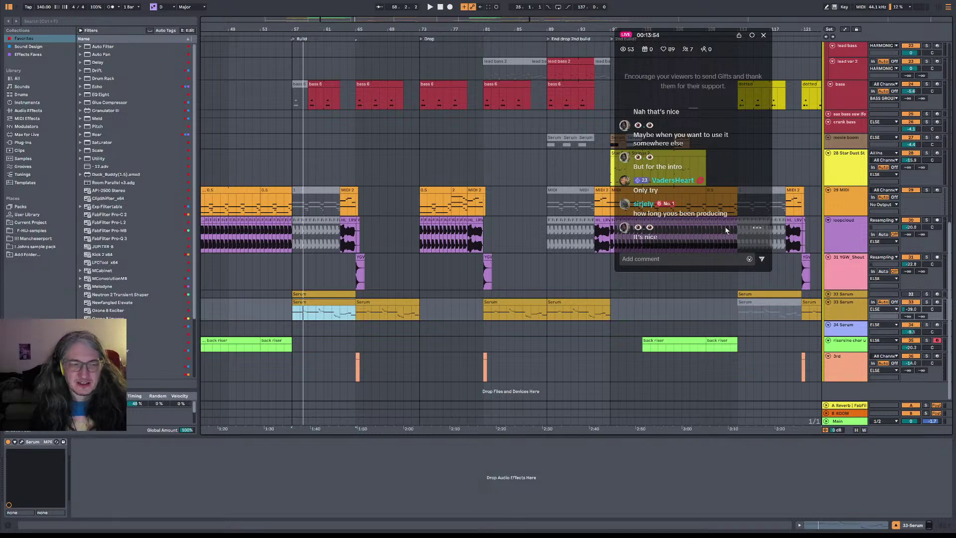
- Search the browser for "harm"
{"action": "left_click", "coordinate": [65, 22]}
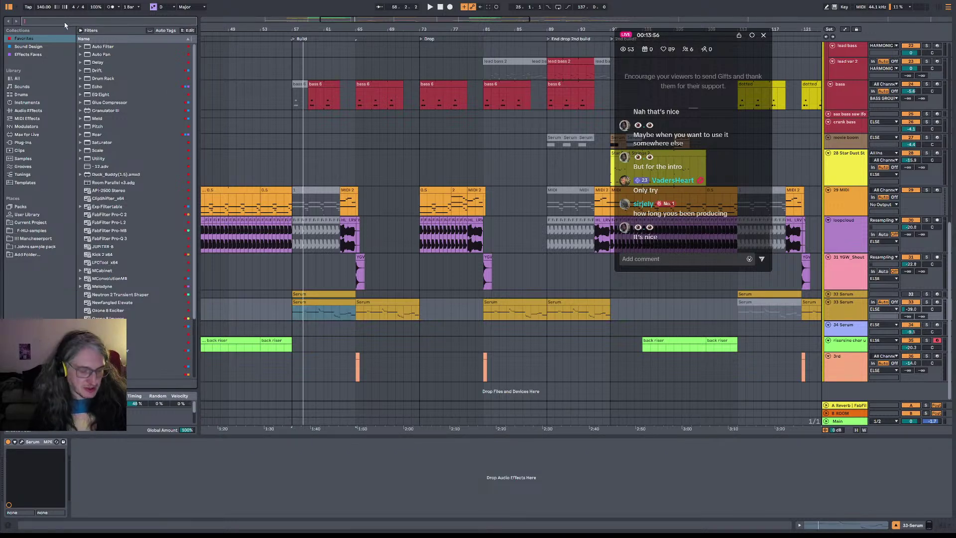
{"action": "type", "text": "harm"}
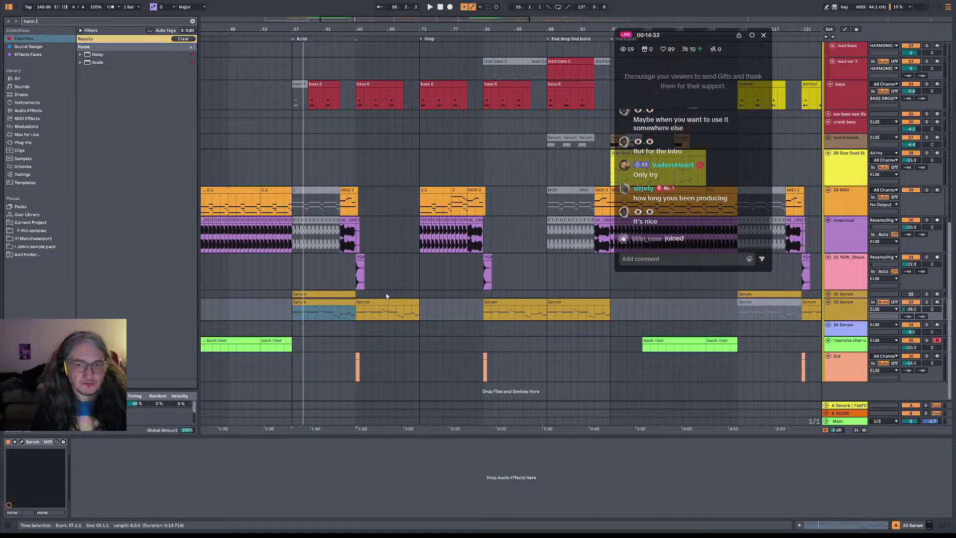
- Place the insert marker at bar 57 and play the build with the Serum clip active
{"action": "left_click", "coordinate": [291, 295]}
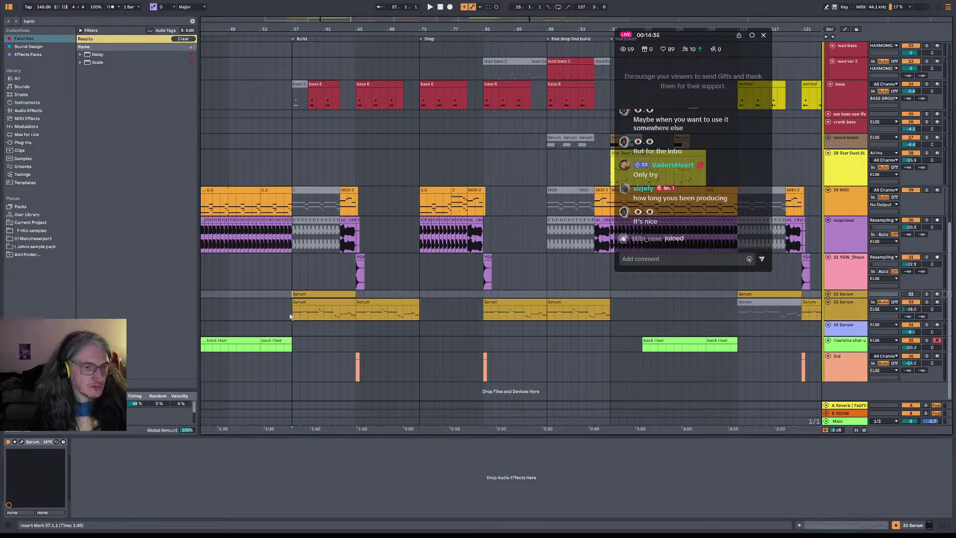
{"action": "key", "text": "space"}
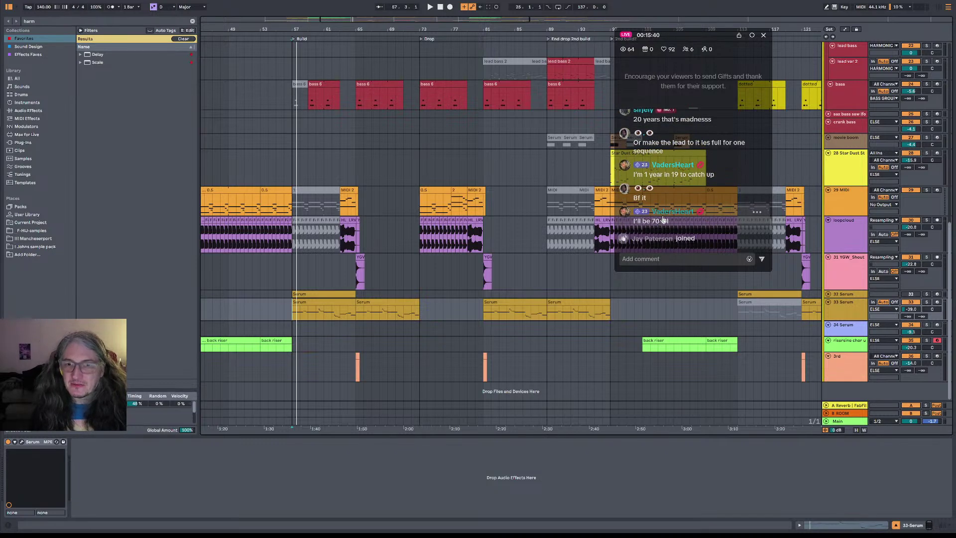
{"action": "scroll", "coordinate": [677, 177], "scroll_direction": "up", "scroll_amount": 2}
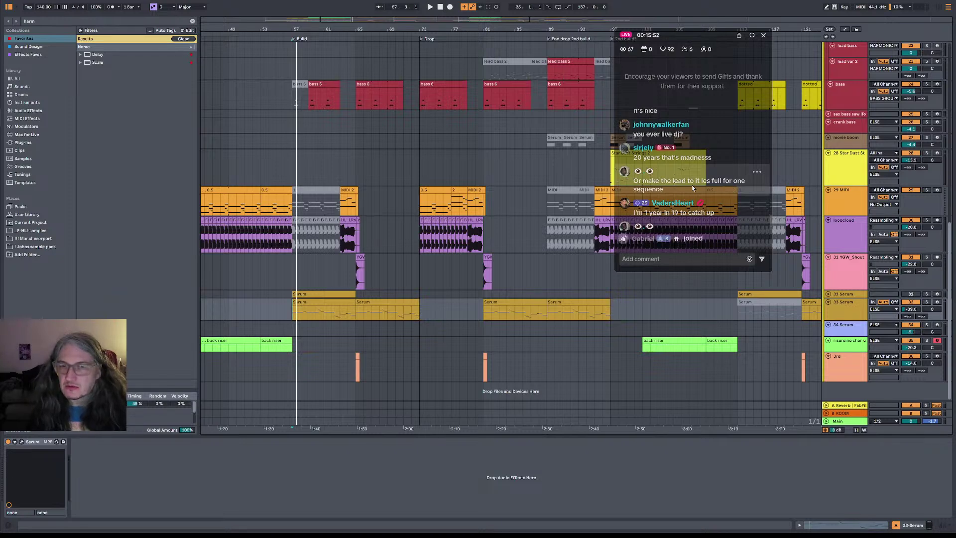
{"action": "scroll", "coordinate": [693, 188], "scroll_direction": "up", "scroll_amount": 2}
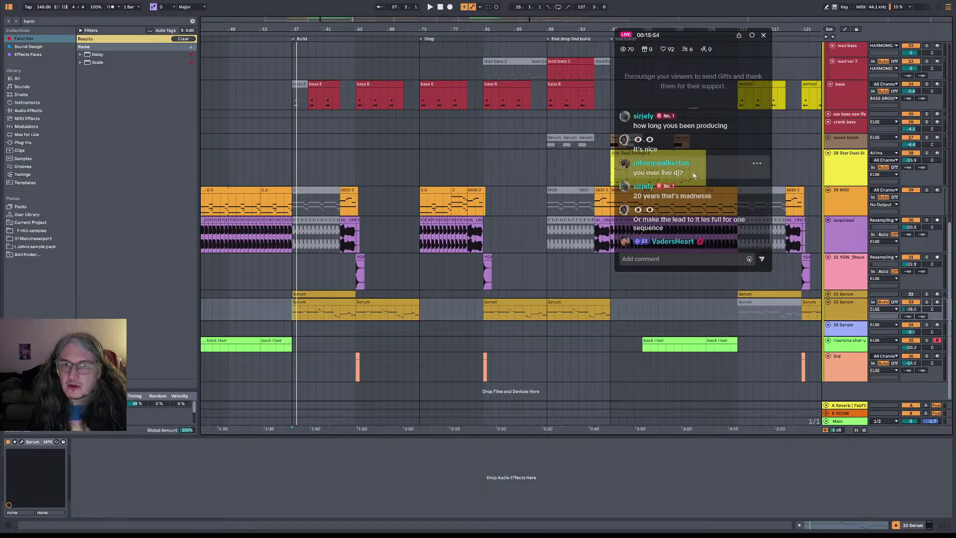
{"action": "scroll", "coordinate": [672, 180], "scroll_direction": "down", "scroll_amount": 4}
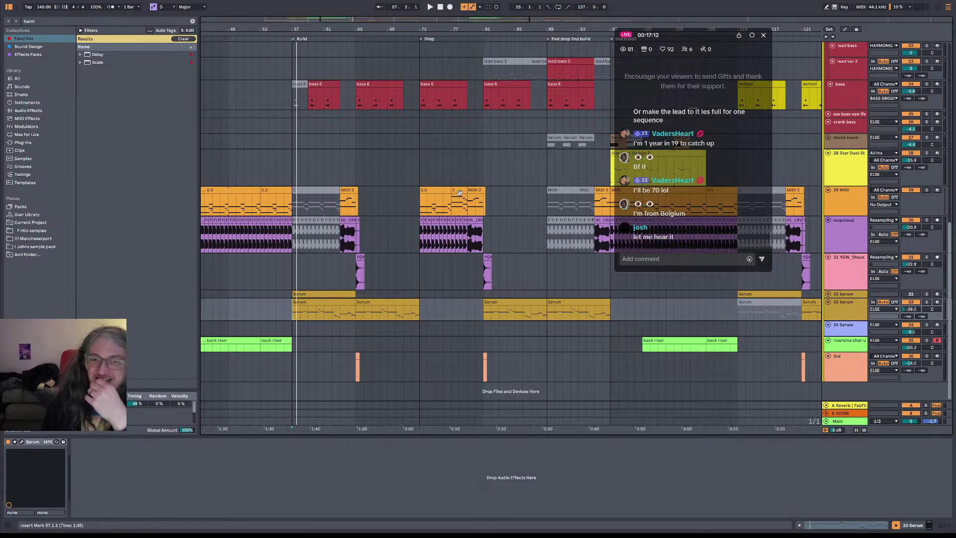
- Play the arrangement from bar 36 in the intro to hear it run up to the build
{"action": "scroll", "coordinate": [327, 165], "scroll_direction": "left", "scroll_amount": 2}
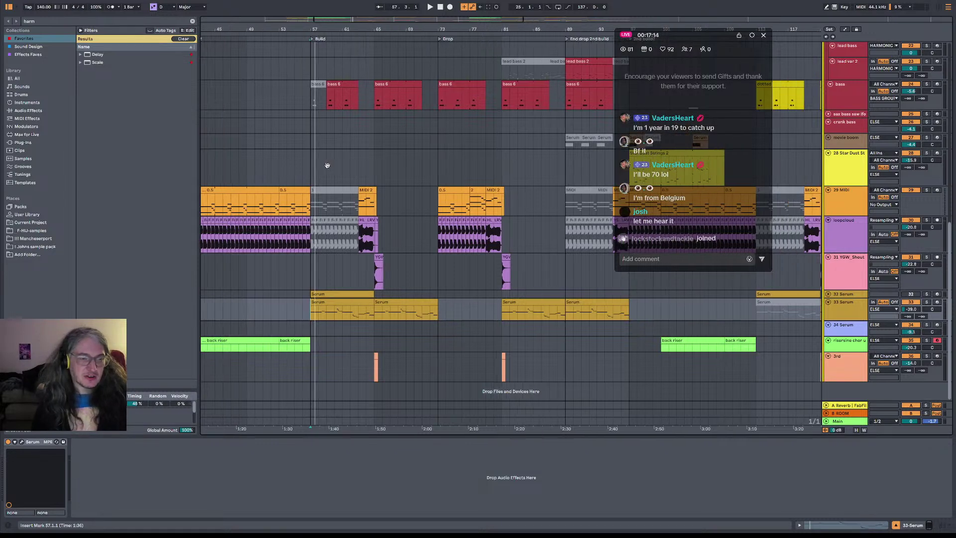
{"action": "scroll", "coordinate": [327, 165], "scroll_direction": "left", "scroll_amount": 10}
{"action": "left_click", "coordinate": [306, 169]}
{"action": "key", "text": "space"}
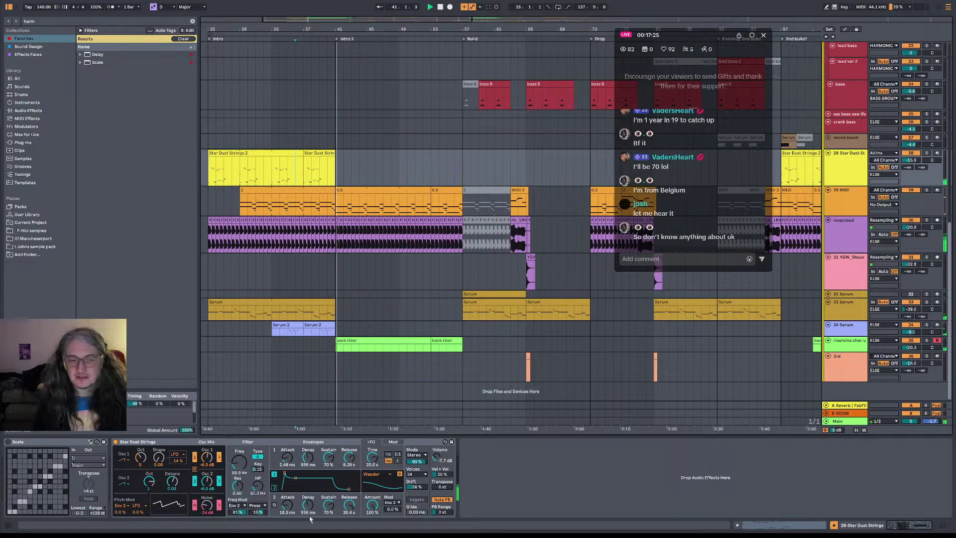
- Turn down the Main track's volume during playback and stop playing partway through the build
{"action": "left_click_drag", "start_coordinate": [911, 420], "coordinate": [911, 444]}
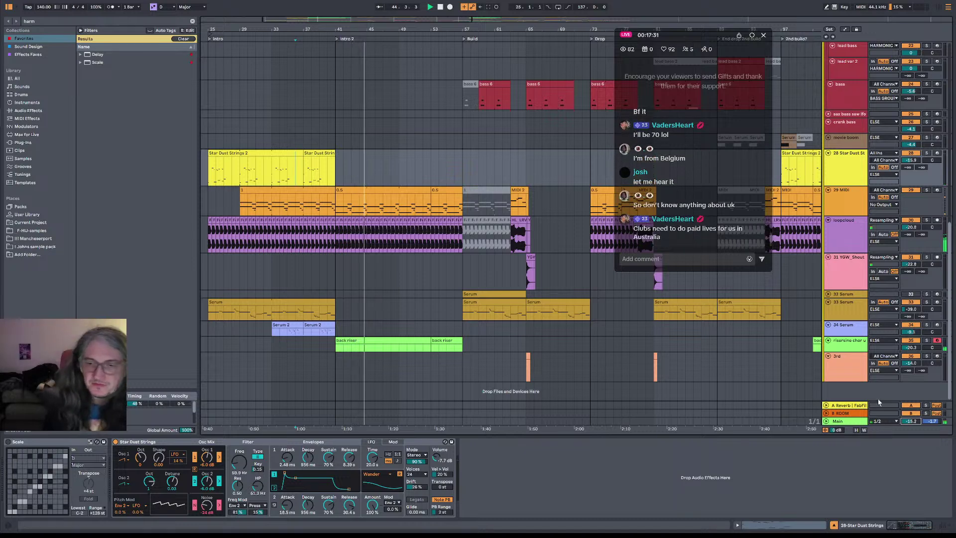
{"action": "left_click_drag", "start_coordinate": [910, 421], "coordinate": [911, 424]}
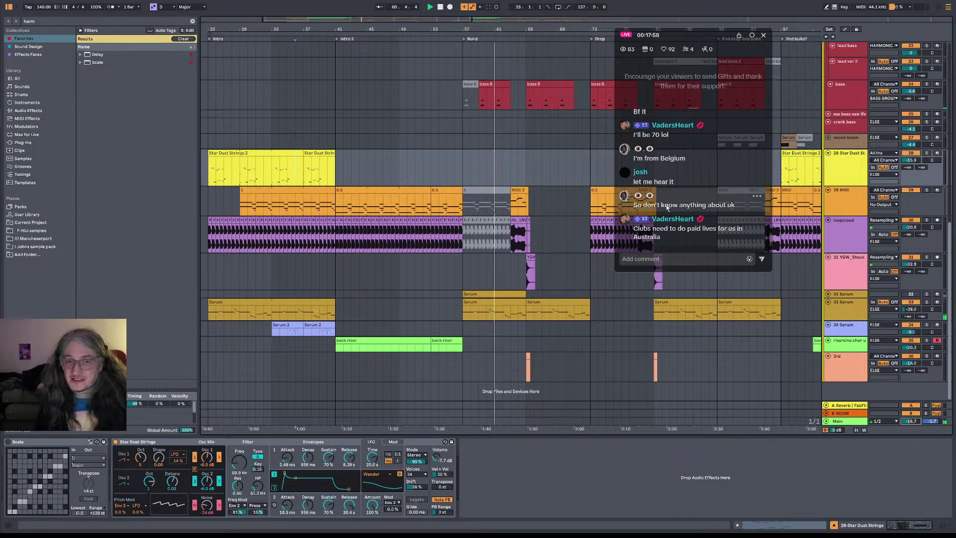
{"action": "key", "text": "space"}
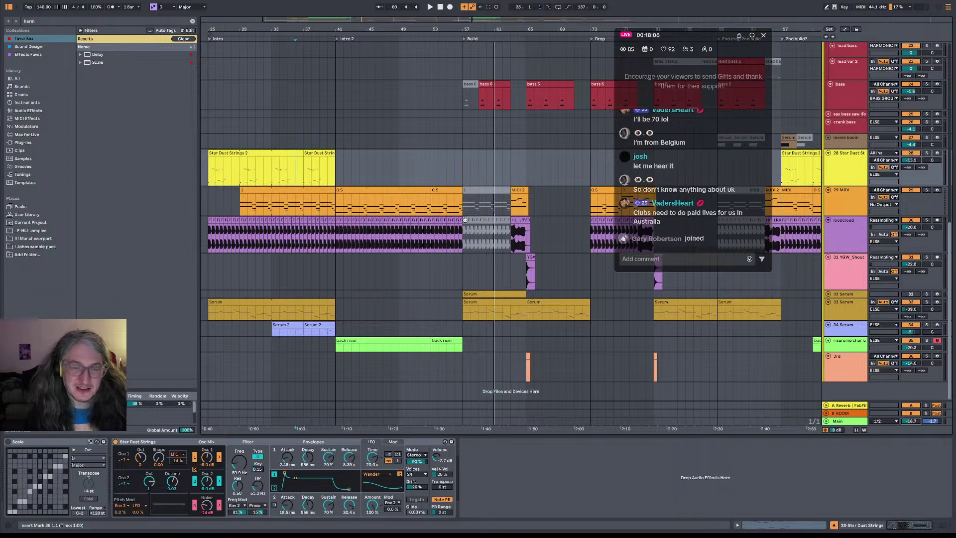
- Deactivate the Serum clip at bar 57 on the 33 Serum track
{"action": "left_click", "coordinate": [462, 174]}
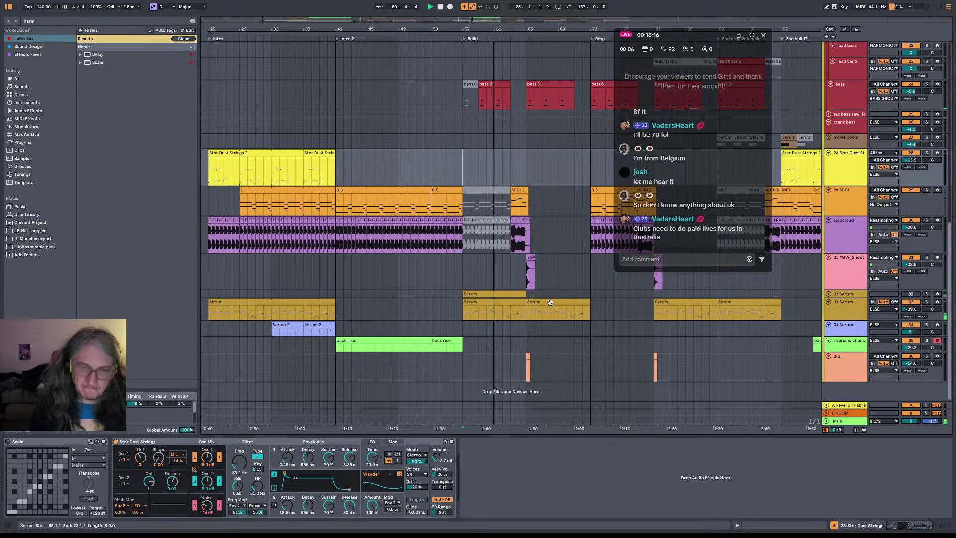
{"action": "left_click", "coordinate": [500, 303]}
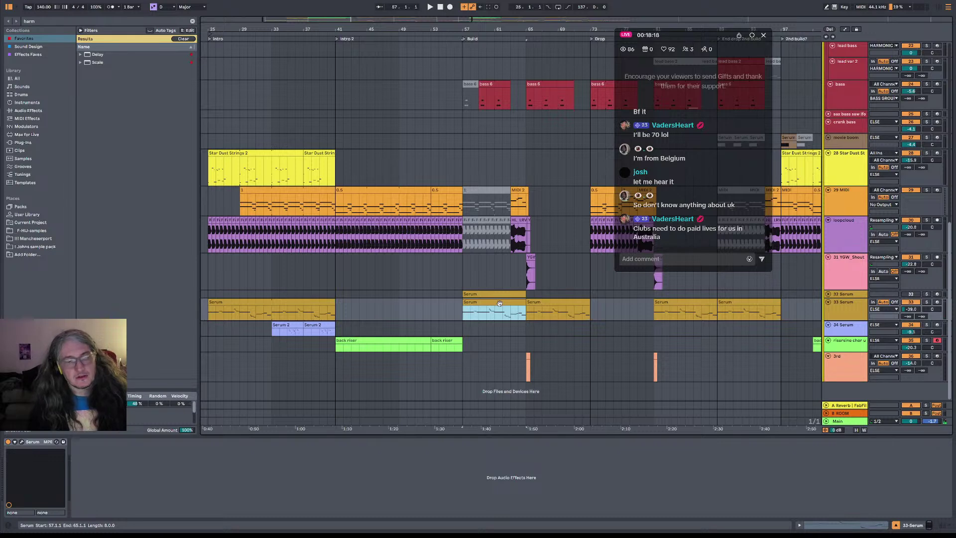
{"action": "left_click", "coordinate": [502, 316]}
{"action": "left_click", "coordinate": [499, 305]}
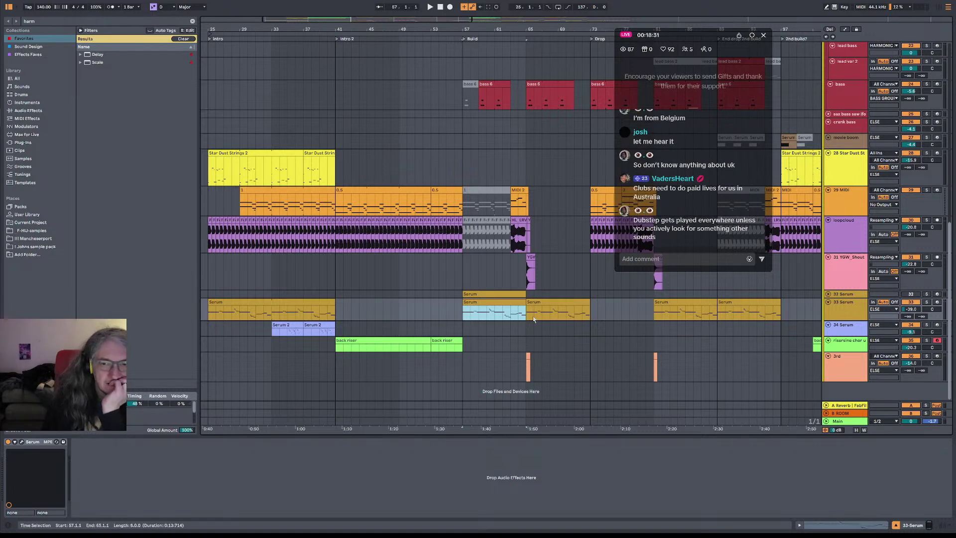
{"action": "right_click", "coordinate": [513, 300]}
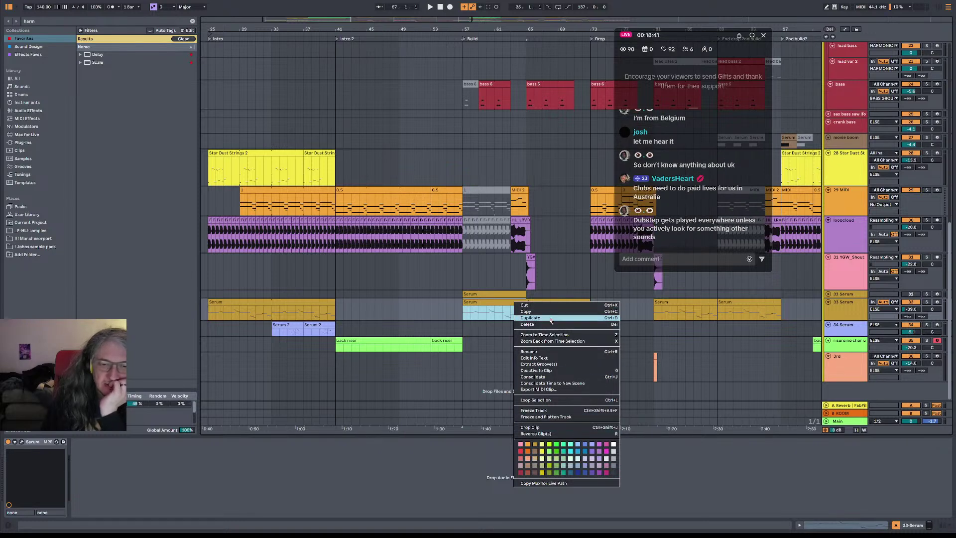
{"action": "left_click", "coordinate": [502, 303]}
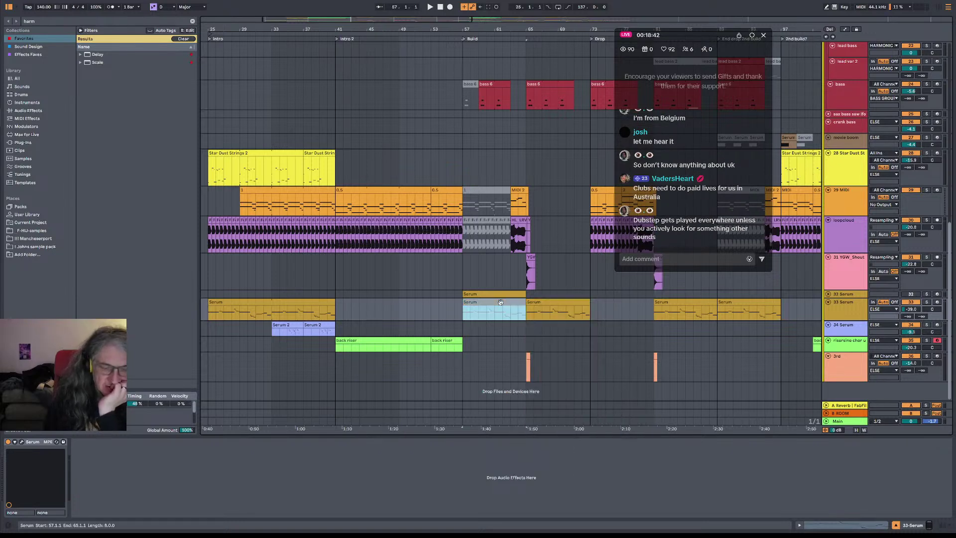
- Audition the build around bar 57 without the Serum clip and return the insert marker to bar 57
{"action": "left_click", "coordinate": [455, 278]}
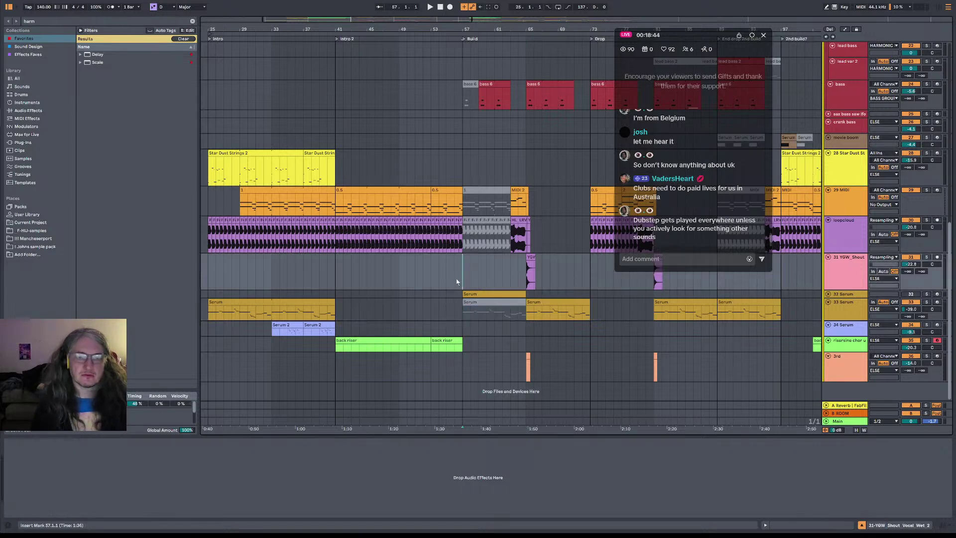
{"action": "key", "text": "space"}
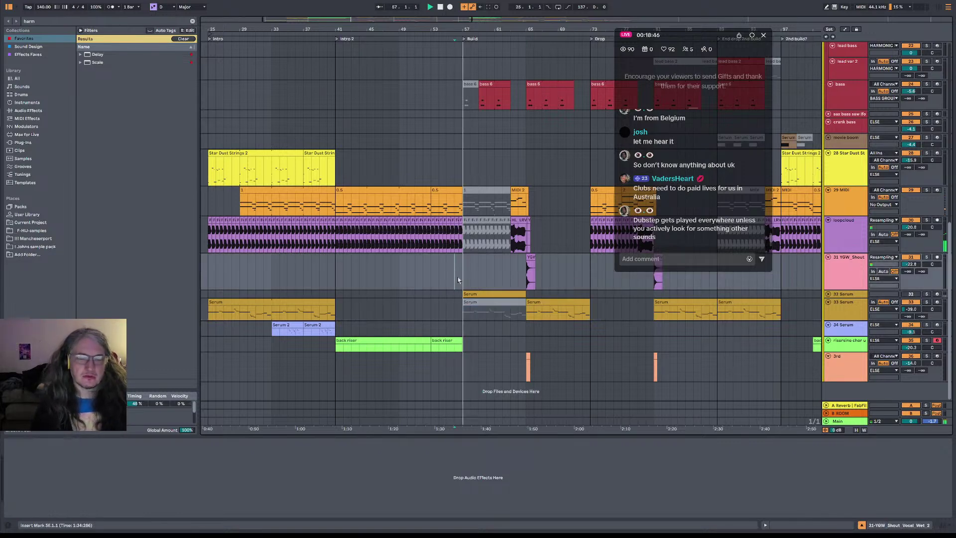
{"action": "left_click", "coordinate": [465, 281]}
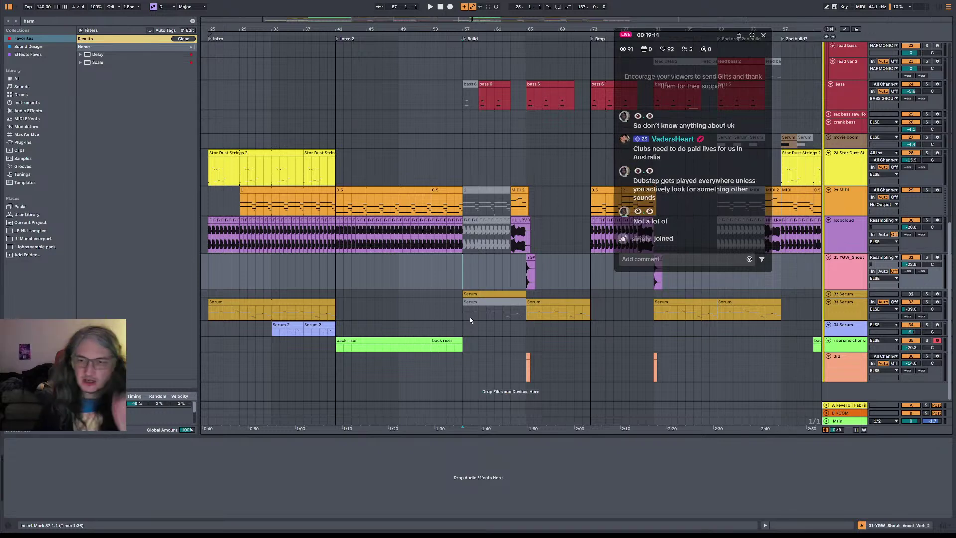
- Insert a new MIDI track directly below the 33 Serum track
{"action": "left_click", "coordinate": [857, 313]}
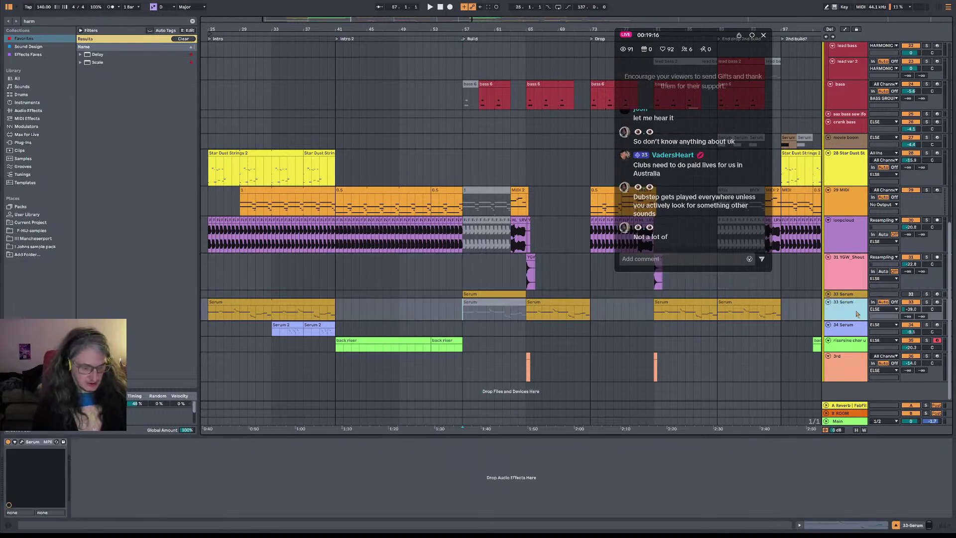
{"action": "key", "text": "ctrl+shift+t"}
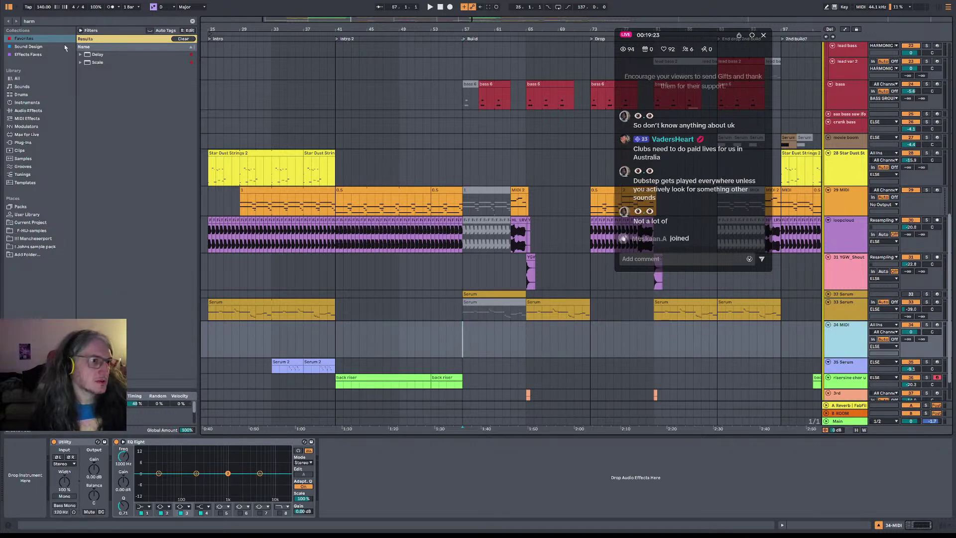
- Clear the browser search, load Serum from the Favorites onto the new MIDI track, and arm the track for recording
{"action": "left_click", "coordinate": [192, 21]}
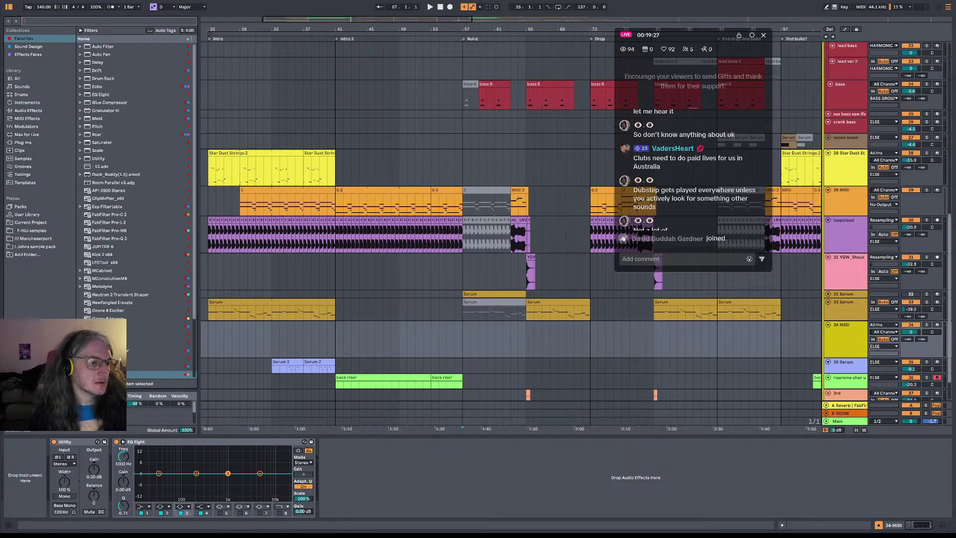
{"action": "scroll", "coordinate": [123, 220], "scroll_direction": "down", "scroll_amount": 2}
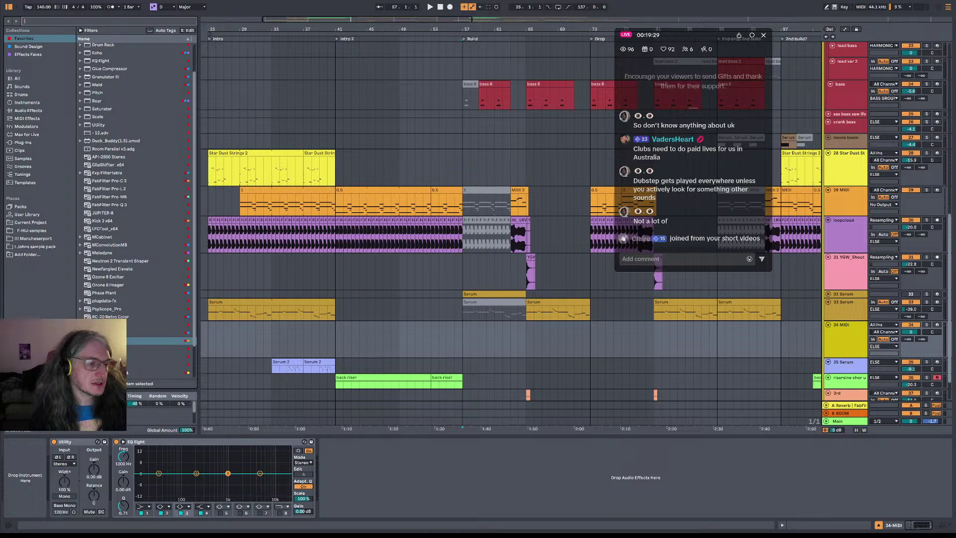
{"action": "left_click", "coordinate": [160, 340]}
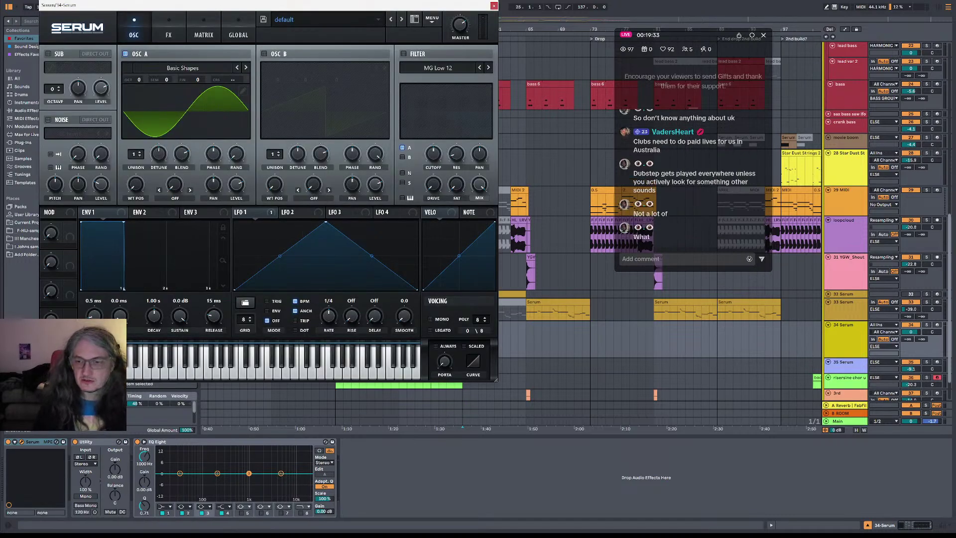
{"action": "left_click", "coordinate": [936, 326]}
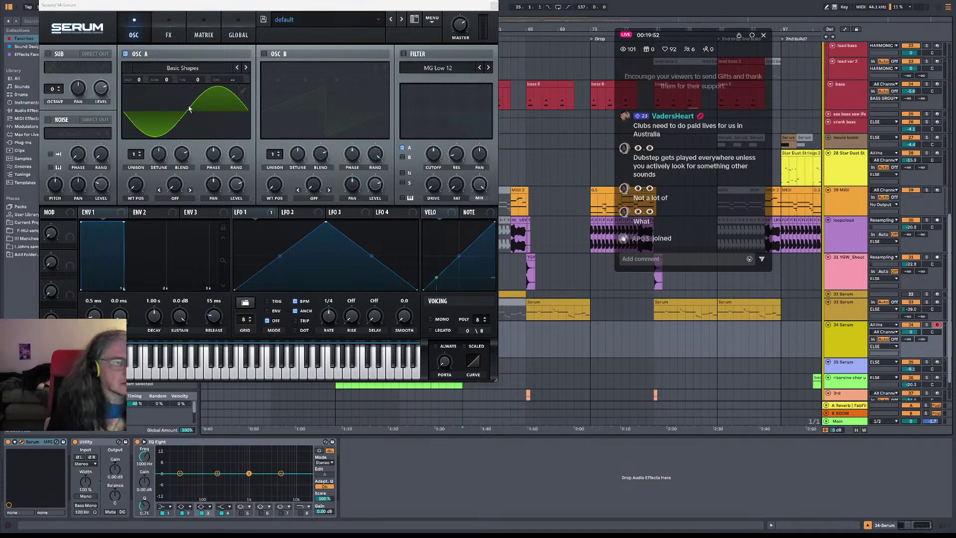
- Look over the wavetable categories available for Serum's oscillator A
{"action": "left_click", "coordinate": [189, 69]}
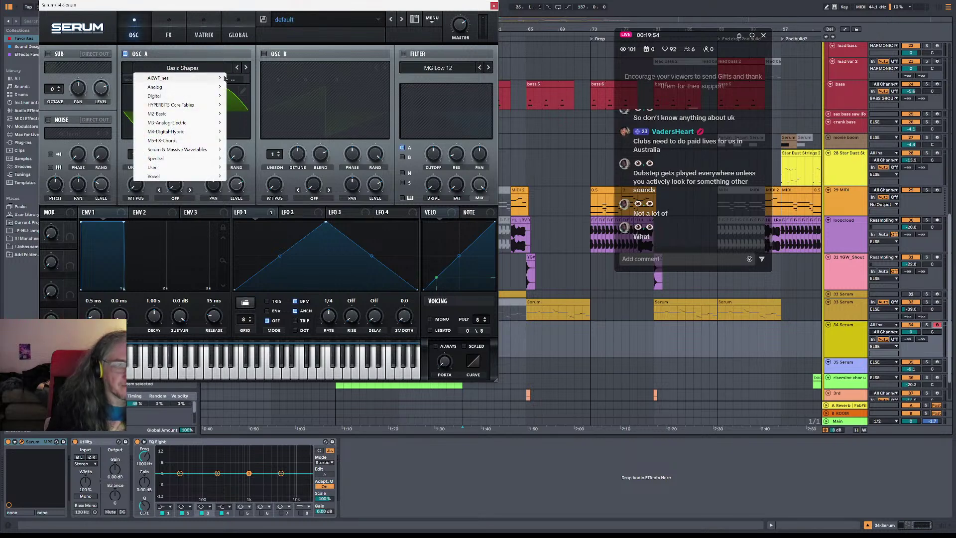
{"action": "left_click", "coordinate": [217, 58]}
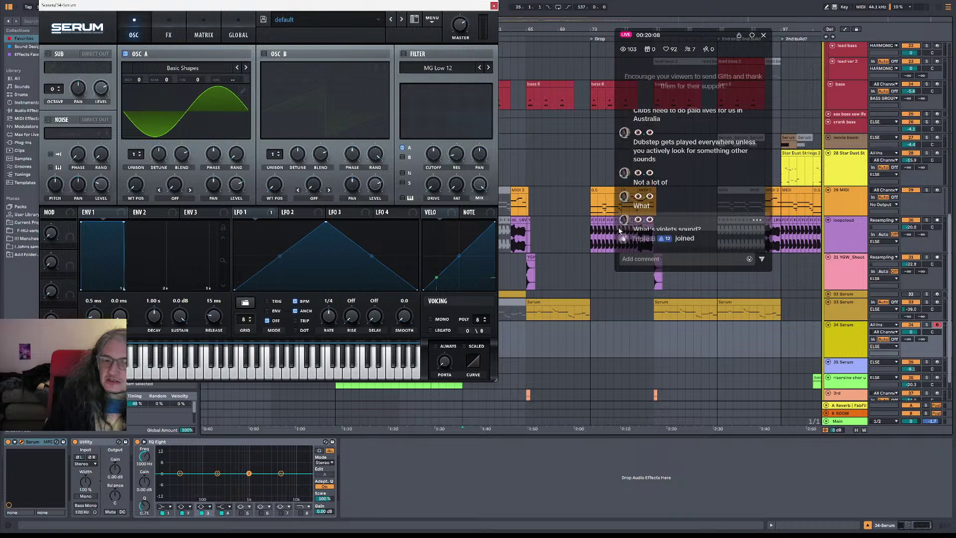
- Show the loopcloud track's devices and audition it from bar 73 in solo, leaving the 29 MIDI track out of the solo
{"action": "left_click", "coordinate": [591, 231]}
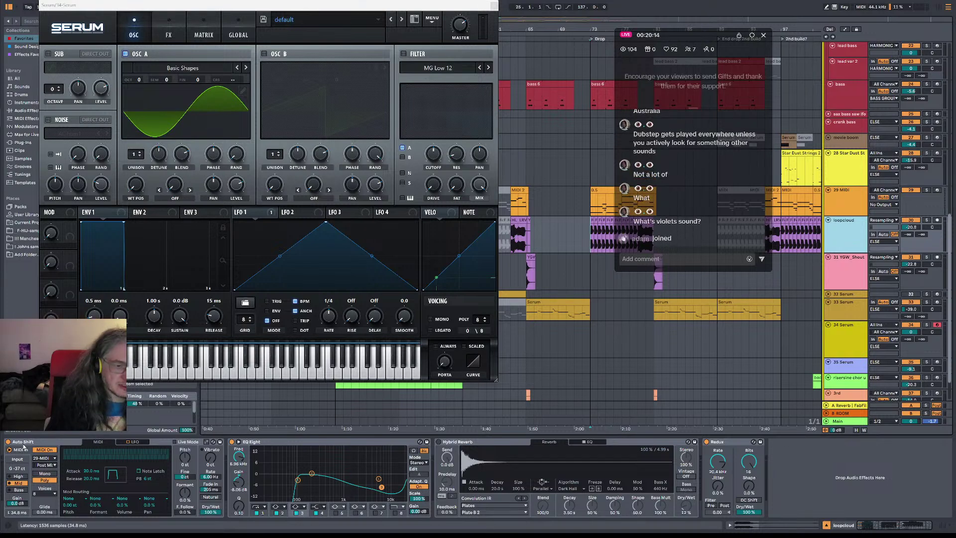
{"action": "left_click", "coordinate": [597, 192]}
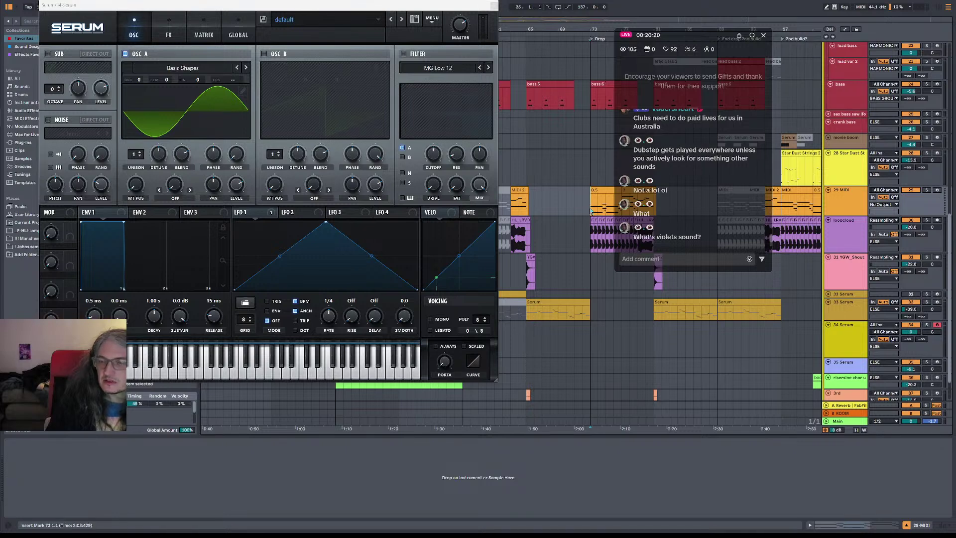
{"action": "key", "text": "space"}
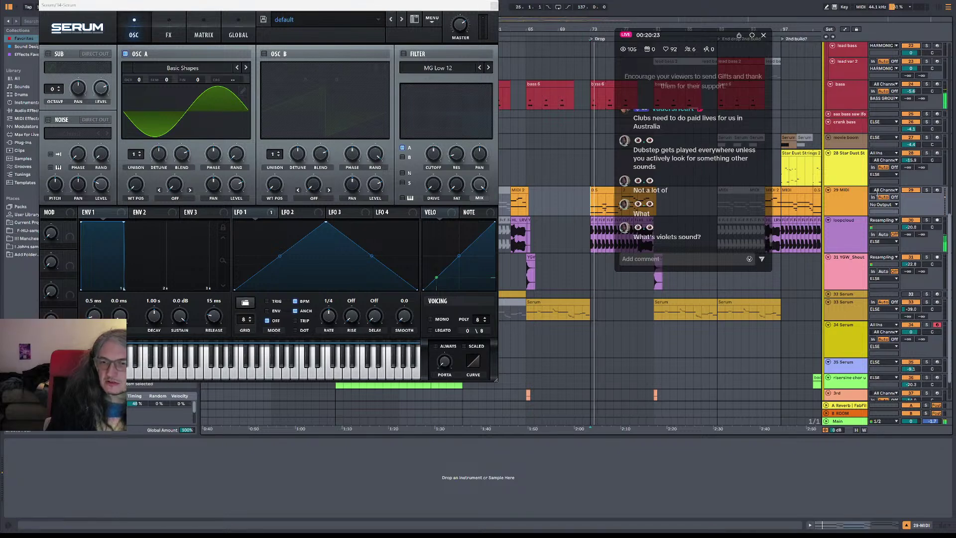
{"action": "left_click", "coordinate": [927, 221]}
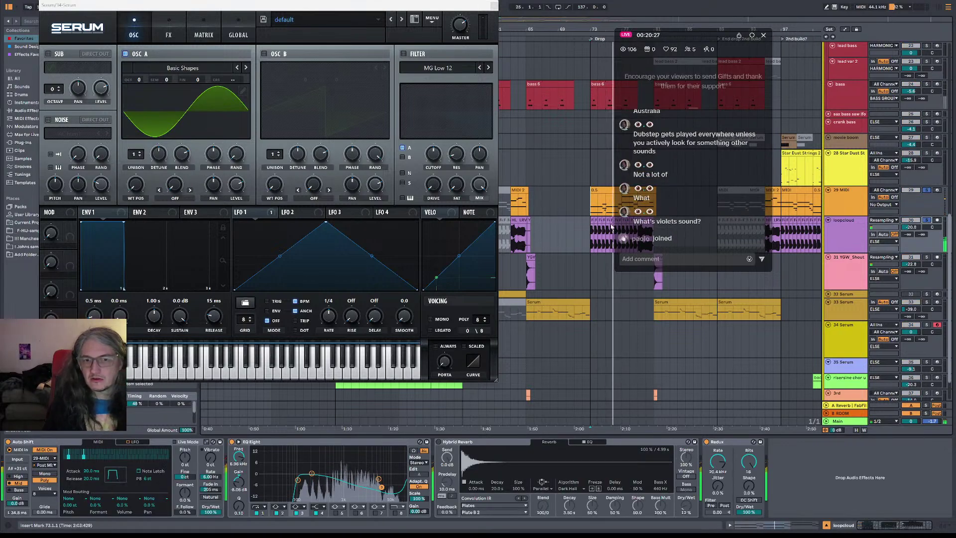
{"action": "left_click_drag", "start_coordinate": [621, 215], "coordinate": [532, 208]}
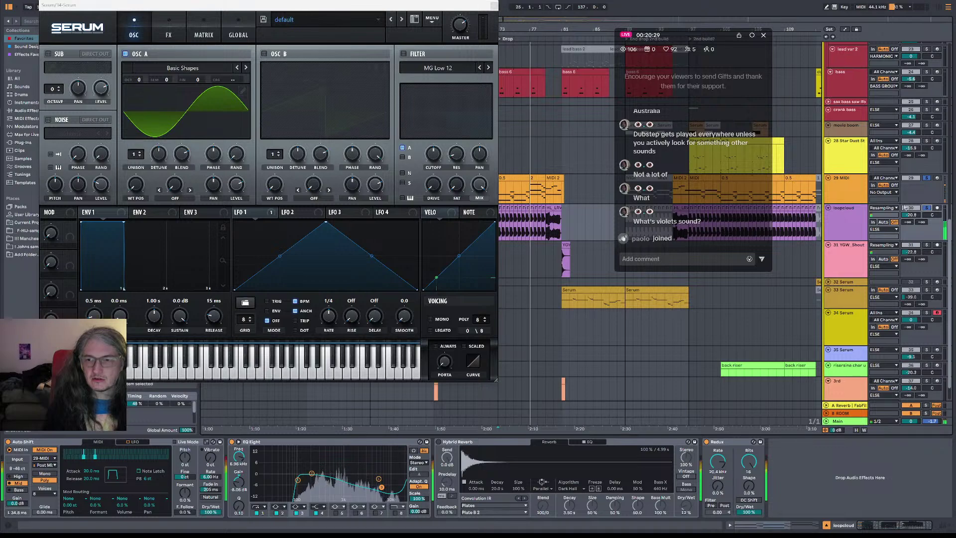
{"action": "left_click", "coordinate": [927, 178]}
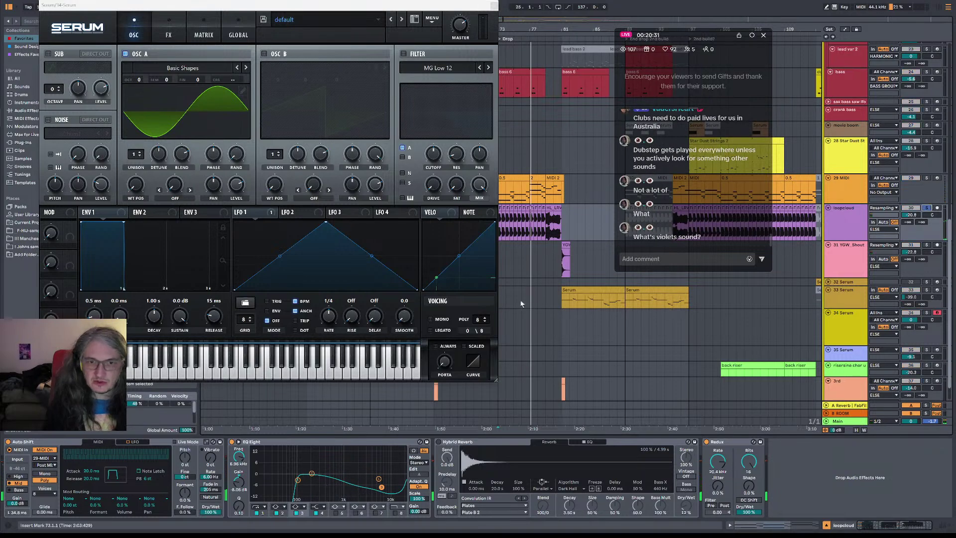
- Compare the loopcloud track with Auto Shift bypassed and re-enabled, and play the unsoloed mix from bar 73
{"action": "left_click_drag", "start_coordinate": [553, 292], "coordinate": [647, 280]}
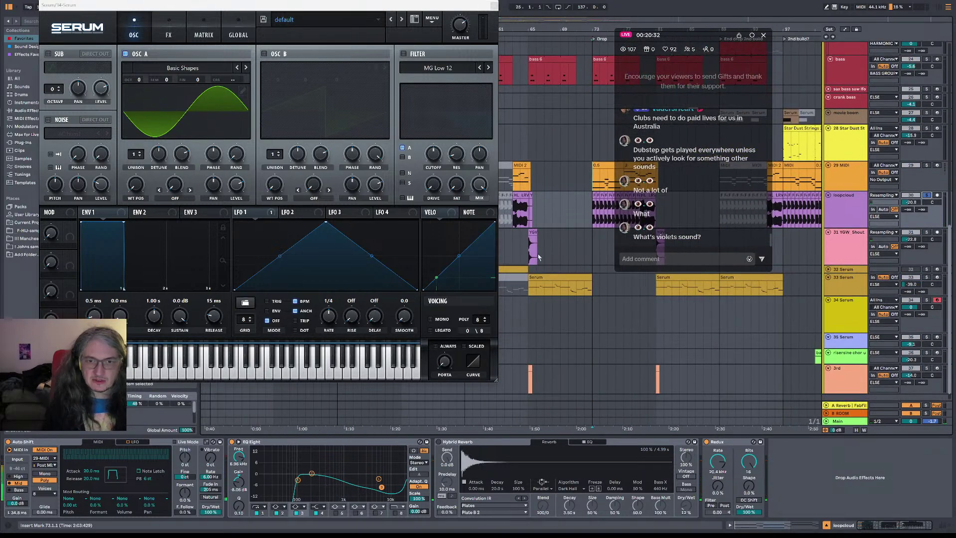
{"action": "left_click", "coordinate": [8, 442]}
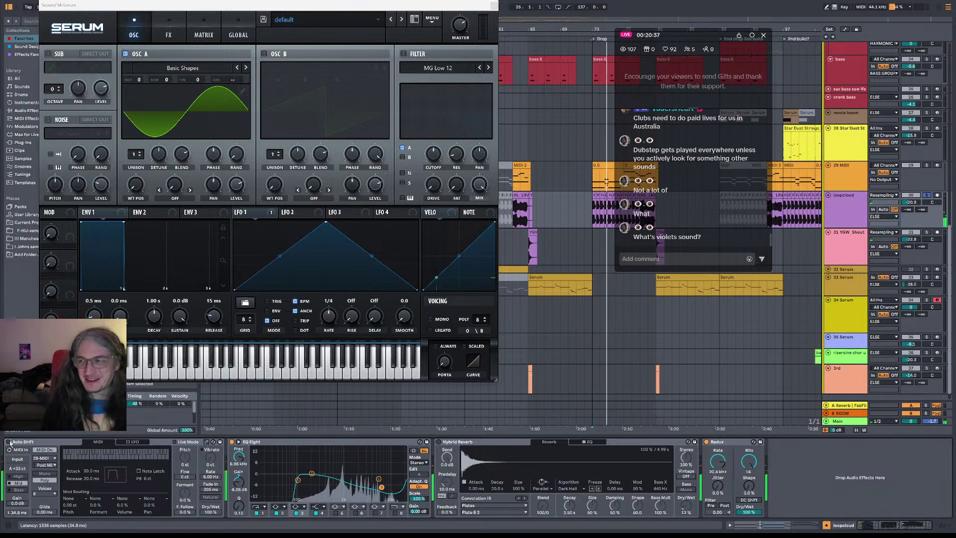
{"action": "left_click", "coordinate": [8, 442]}
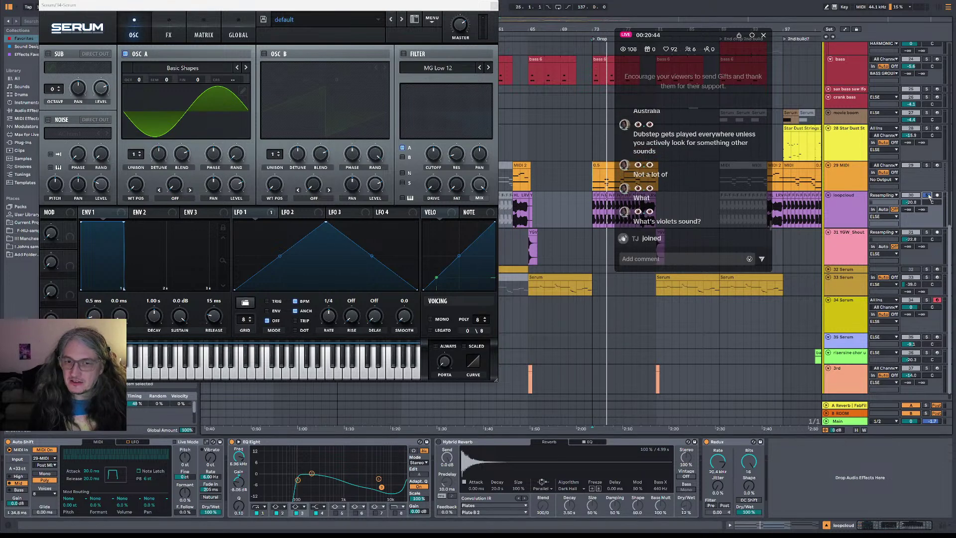
{"action": "left_click", "coordinate": [593, 224]}
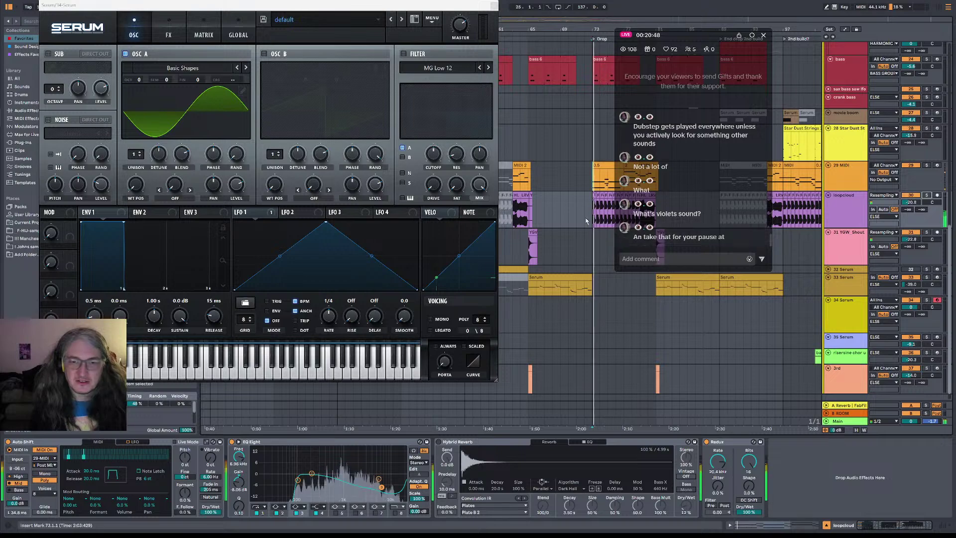
{"action": "left_click_drag", "start_coordinate": [580, 220], "coordinate": [543, 215]}
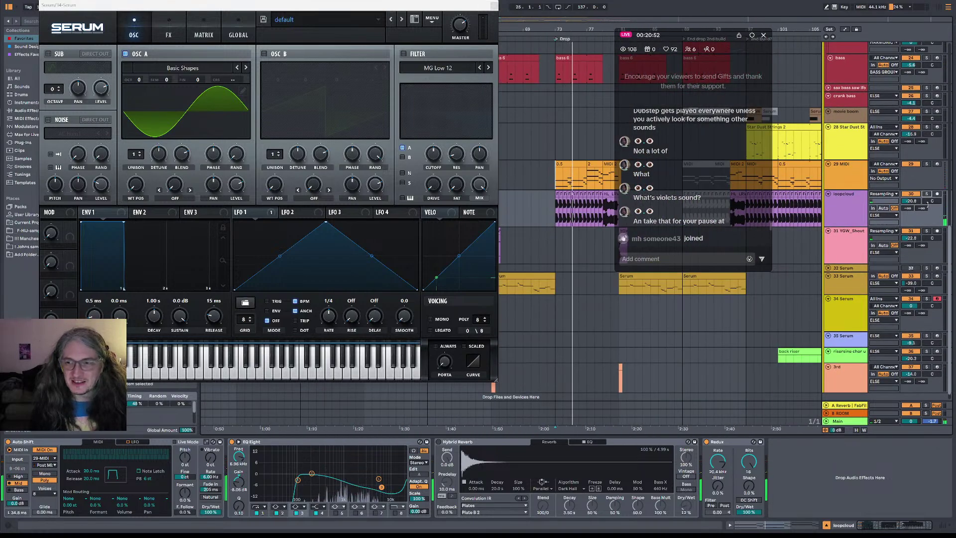
- Audition the 29 MIDI and loopcloud tracks soloed together, and replay the drop from bar 73 with the solos off
{"action": "left_click", "coordinate": [926, 165]}
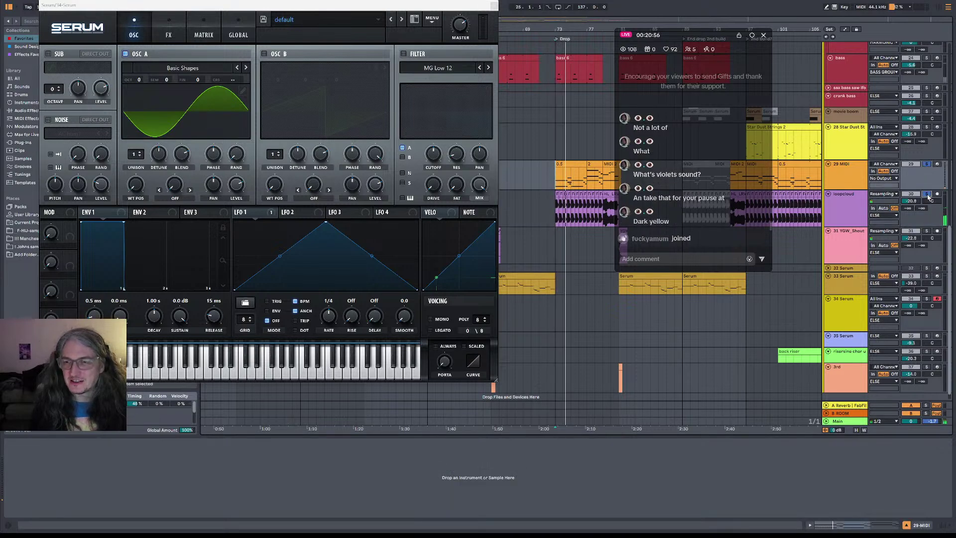
{"action": "left_click", "coordinate": [583, 249]}
{"action": "scroll", "coordinate": [578, 259], "scroll_direction": "left", "scroll_amount": 2}
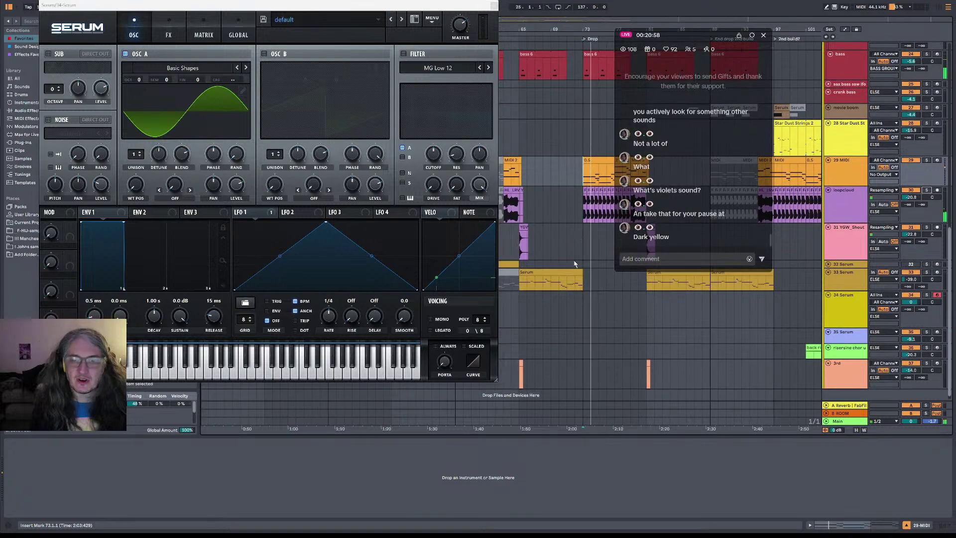
{"action": "scroll", "coordinate": [561, 248], "scroll_direction": "left", "scroll_amount": 10}
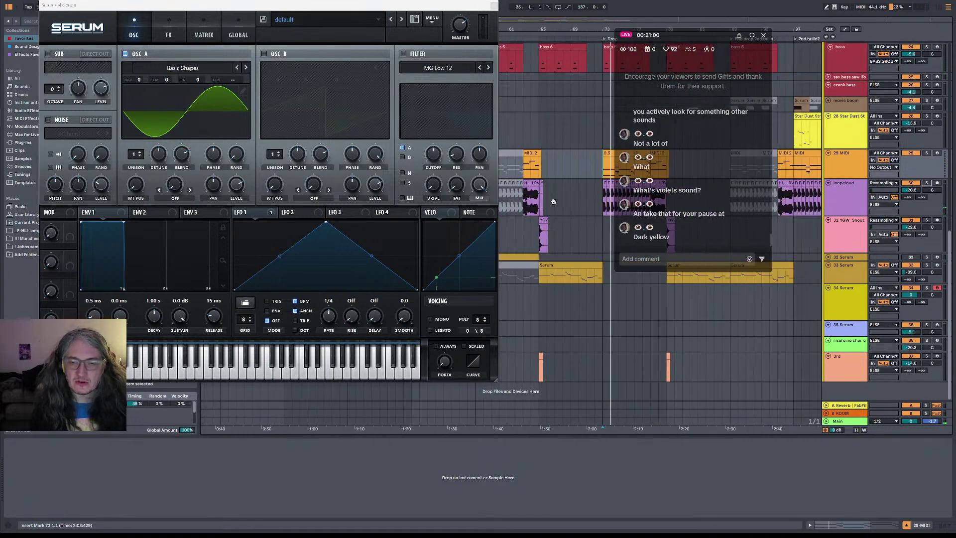
{"action": "scroll", "coordinate": [572, 271], "scroll_direction": "up", "scroll_amount": 3}
{"action": "scroll", "coordinate": [573, 271], "scroll_direction": "right", "scroll_amount": 5}
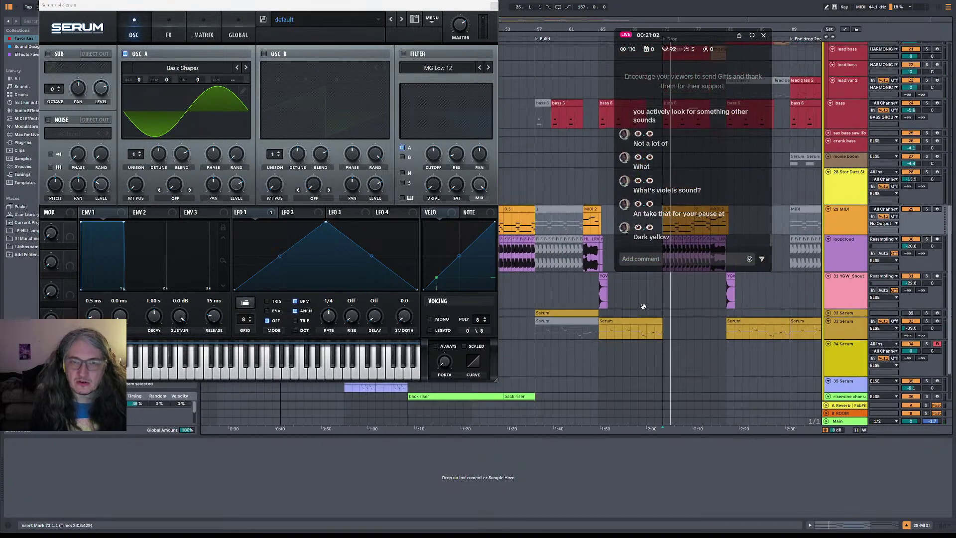
- Place the insert marker at bar 57, the start of the build, and select the 34 Serum track
{"action": "left_click", "coordinate": [535, 219]}
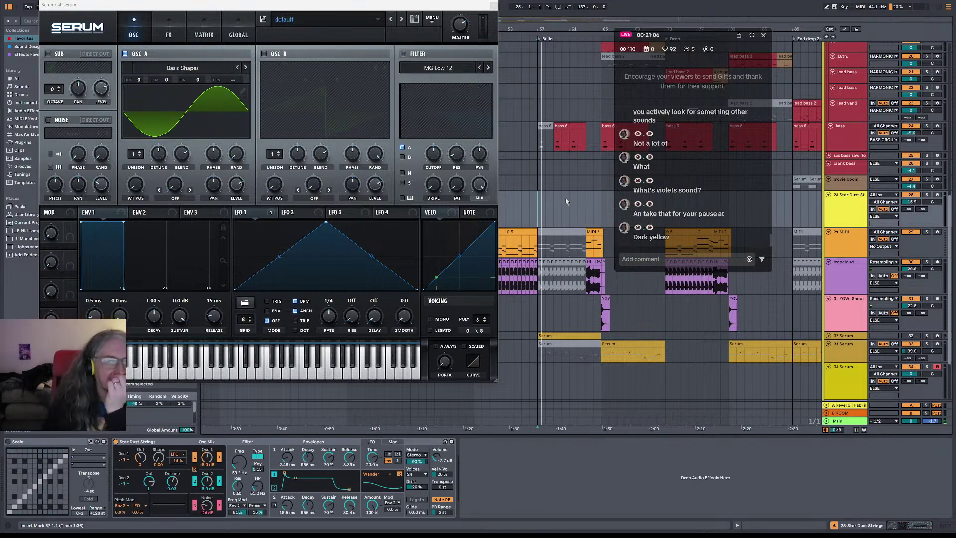
{"action": "scroll", "coordinate": [685, 289], "scroll_direction": "down", "scroll_amount": 3}
{"action": "left_click", "coordinate": [795, 307]}
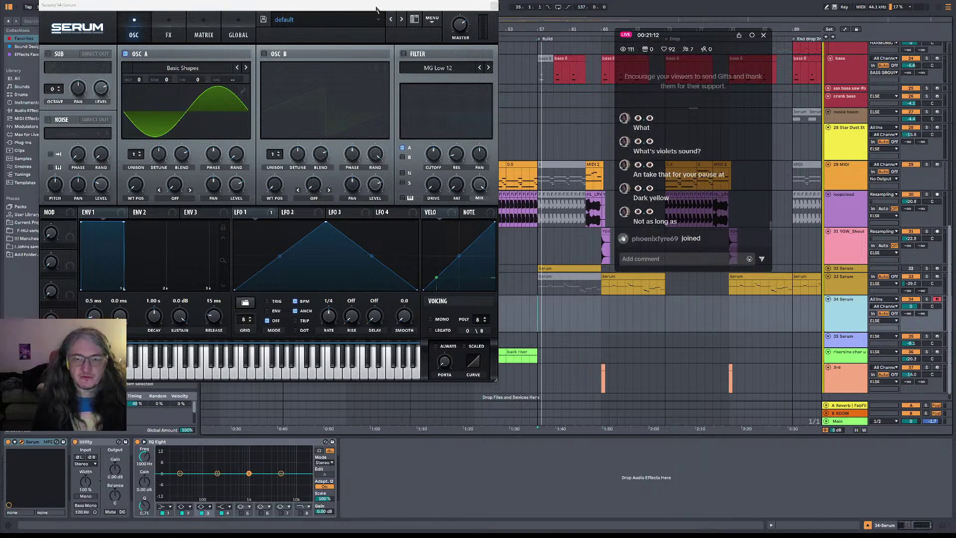
- Look through Serum's User bass presets without loading one
{"action": "left_click", "coordinate": [327, 21]}
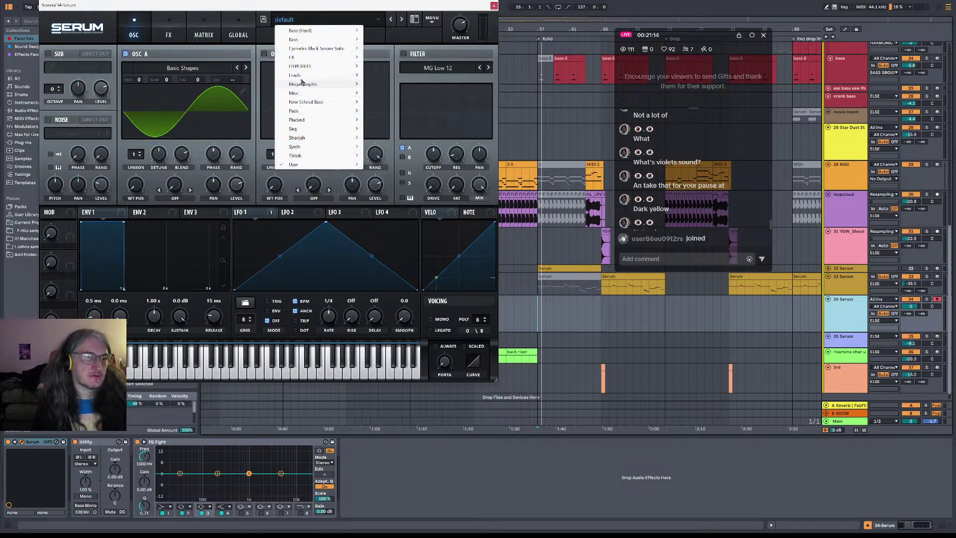
{"action": "mouse_move", "coordinate": [328, 165]}
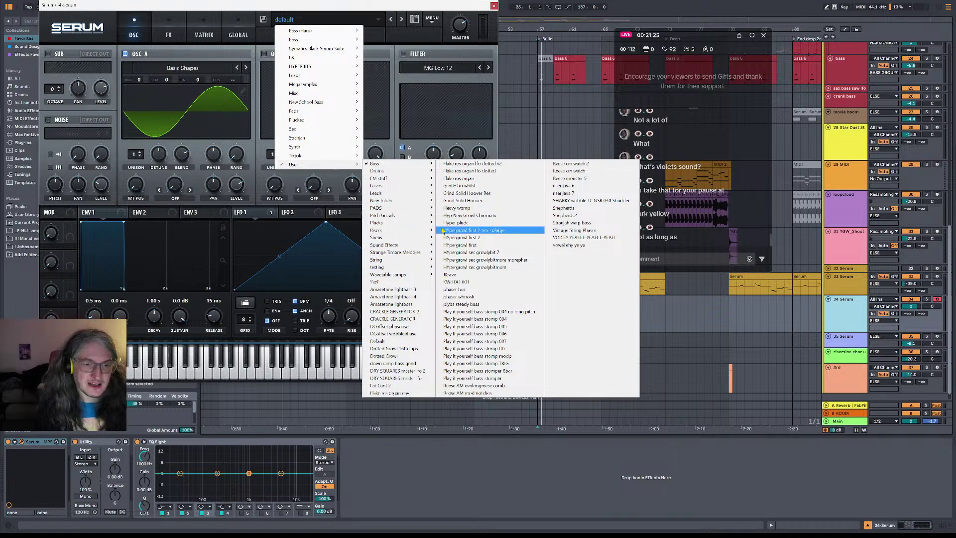
{"action": "left_click", "coordinate": [291, 10]}
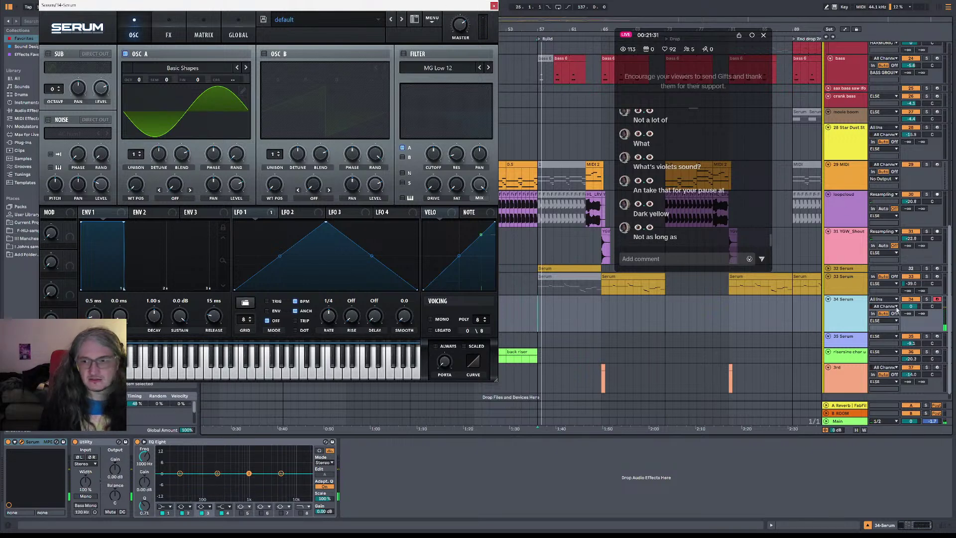
- Set the 34 Serum track's volume to -16.0 dB and oscillator A's wavetable position to 3 in the 3D view
{"action": "left_click_drag", "start_coordinate": [906, 307], "coordinate": [907, 329]}
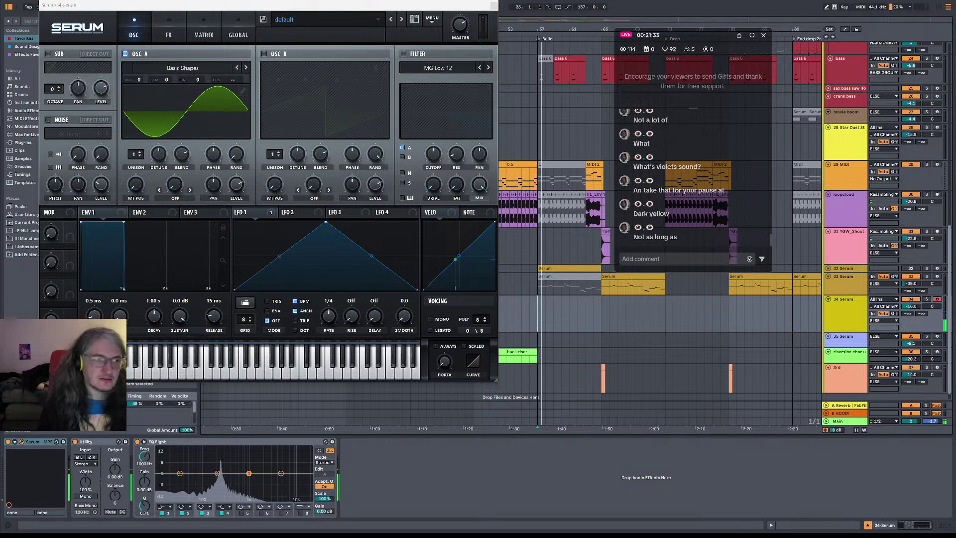
{"action": "left_click", "coordinate": [157, 108]}
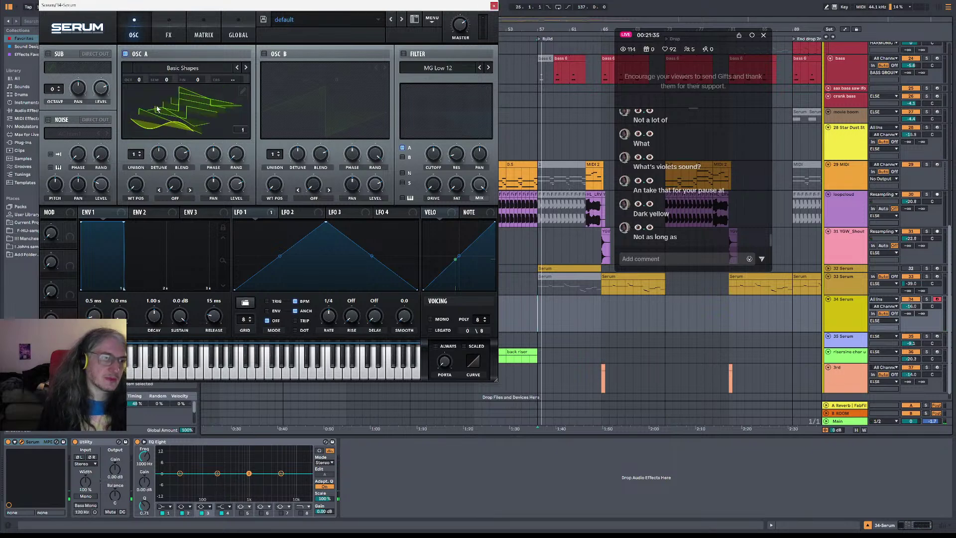
{"action": "left_click_drag", "start_coordinate": [139, 188], "coordinate": [140, 163]}
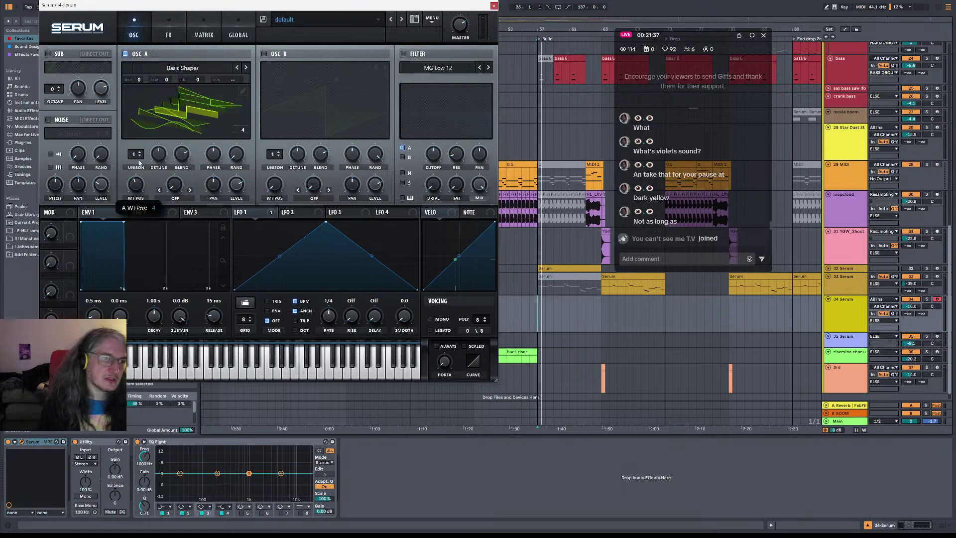
- Enable oscillator B and the MG Low 12 filter on both oscillators, with 9 unison voices on each oscillator
{"action": "left_click", "coordinate": [271, 54]}
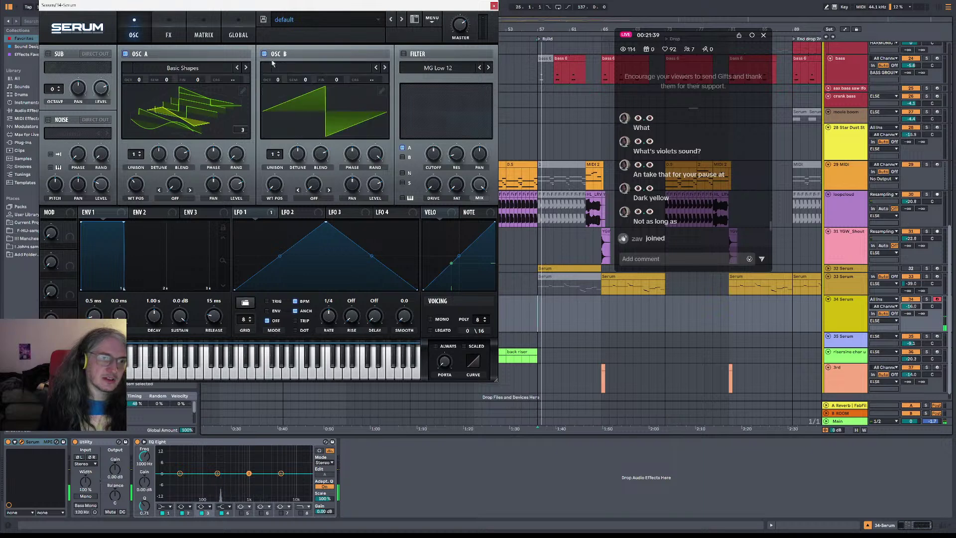
{"action": "left_click_drag", "start_coordinate": [134, 154], "coordinate": [135, 125]}
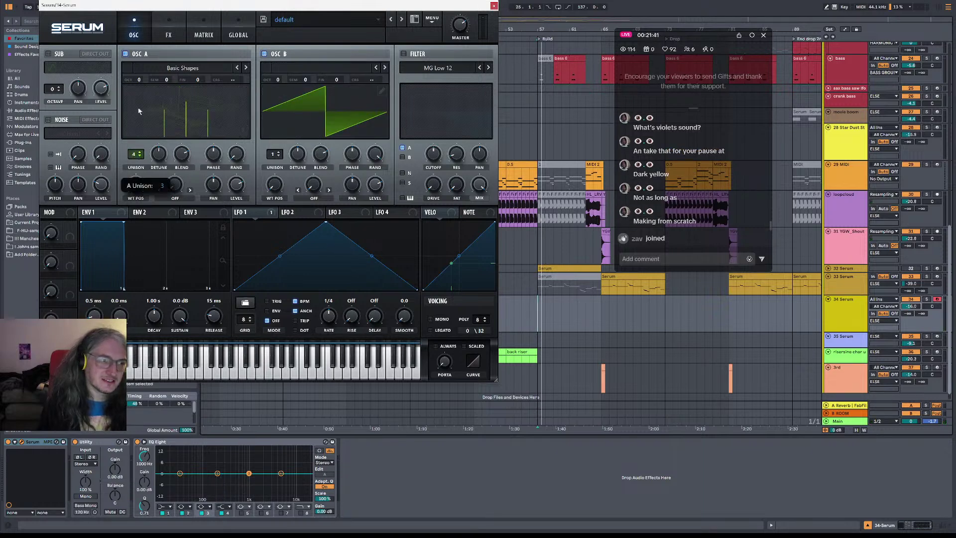
{"action": "left_click", "coordinate": [404, 54]}
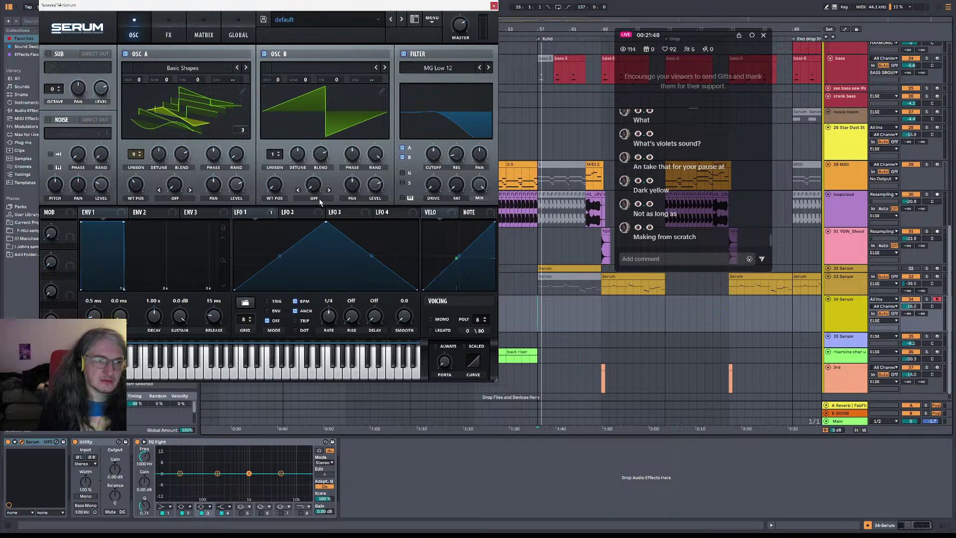
{"action": "left_click_drag", "start_coordinate": [276, 152], "coordinate": [299, 153]}
{"action": "left_click_drag", "start_coordinate": [440, 159], "coordinate": [436, 169]}
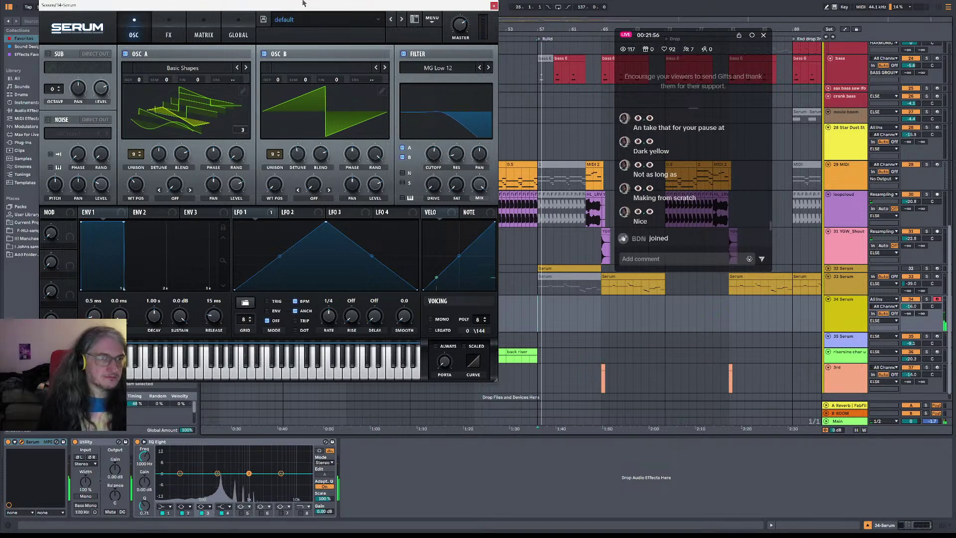
- Load ValhallaSupermassive from the Favorites after EQ Eight on the 34 Serum track and open its plug-in window
{"action": "left_click_drag", "start_coordinate": [259, 5], "coordinate": [530, 68]}
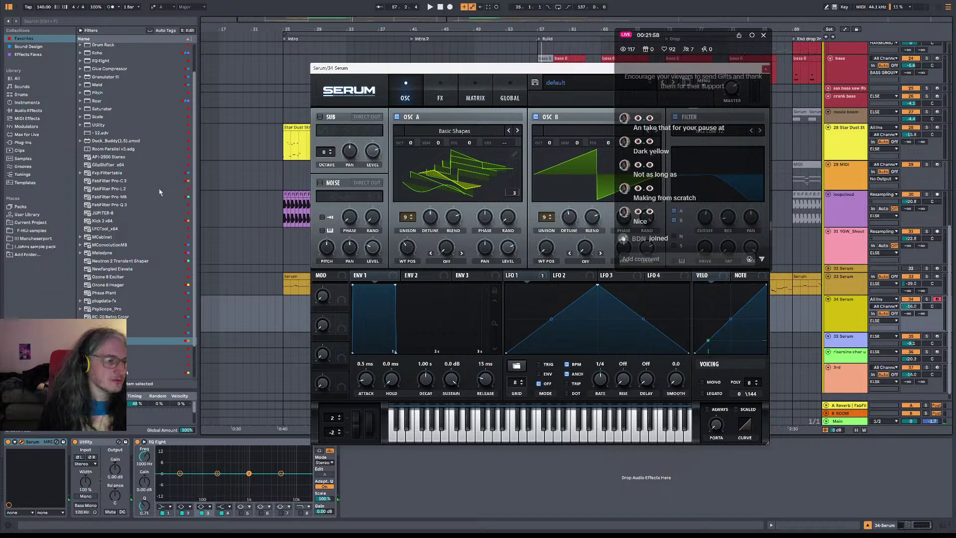
{"action": "scroll", "coordinate": [159, 192], "scroll_direction": "down", "scroll_amount": 3}
{"action": "left_click", "coordinate": [159, 351]}
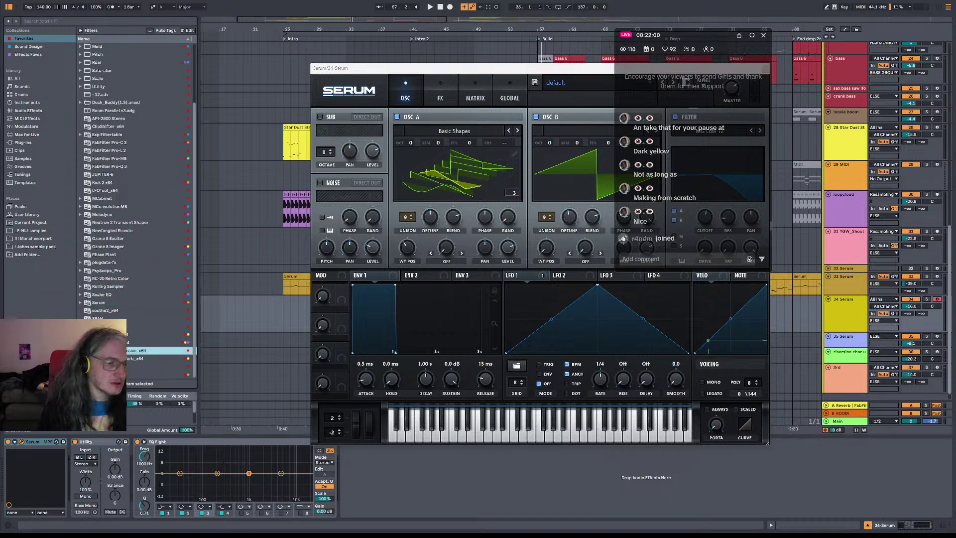
{"action": "left_click_drag", "start_coordinate": [569, 68], "coordinate": [380, 40]}
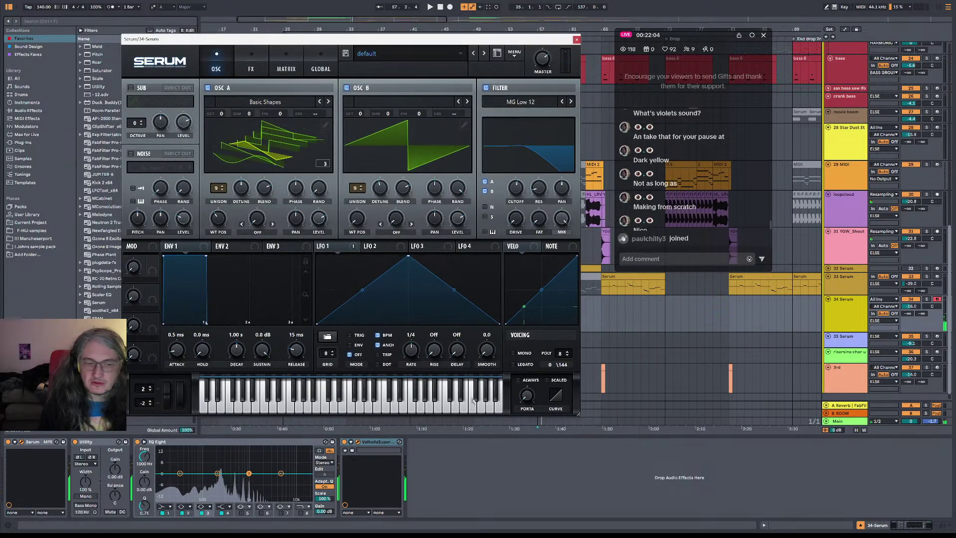
{"action": "left_click", "coordinate": [358, 443]}
- Arrange the Serum and ValhallaSupermassive windows side by side so that both sets of controls are accessible
{"action": "left_click_drag", "start_coordinate": [405, 170], "coordinate": [427, 204]}
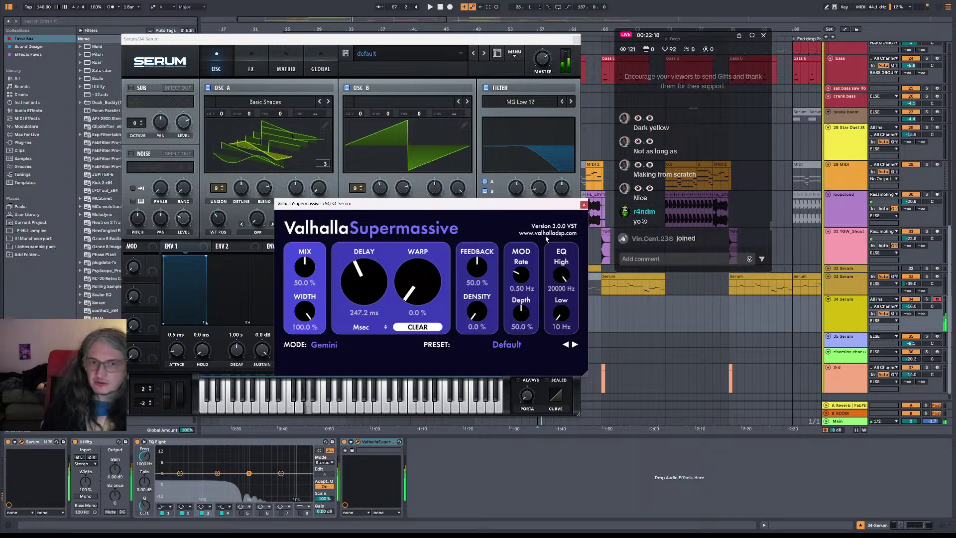
{"action": "left_click", "coordinate": [422, 326]}
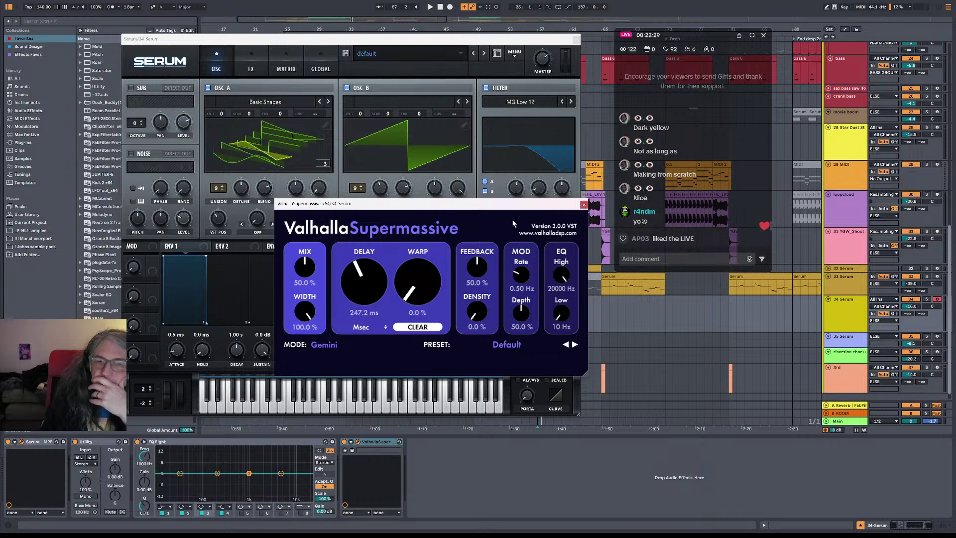
{"action": "left_click_drag", "start_coordinate": [512, 206], "coordinate": [691, 276]}
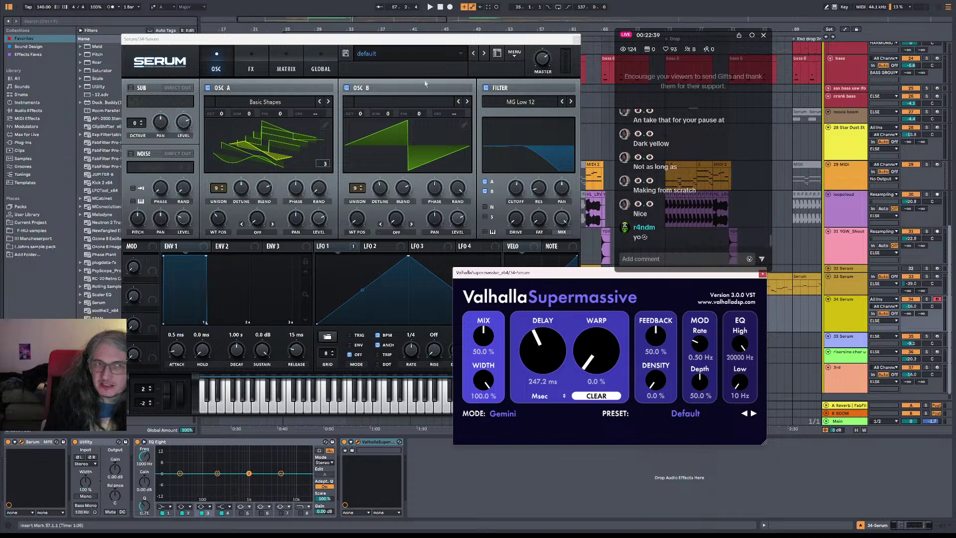
{"action": "left_click_drag", "start_coordinate": [382, 40], "coordinate": [352, 24]}
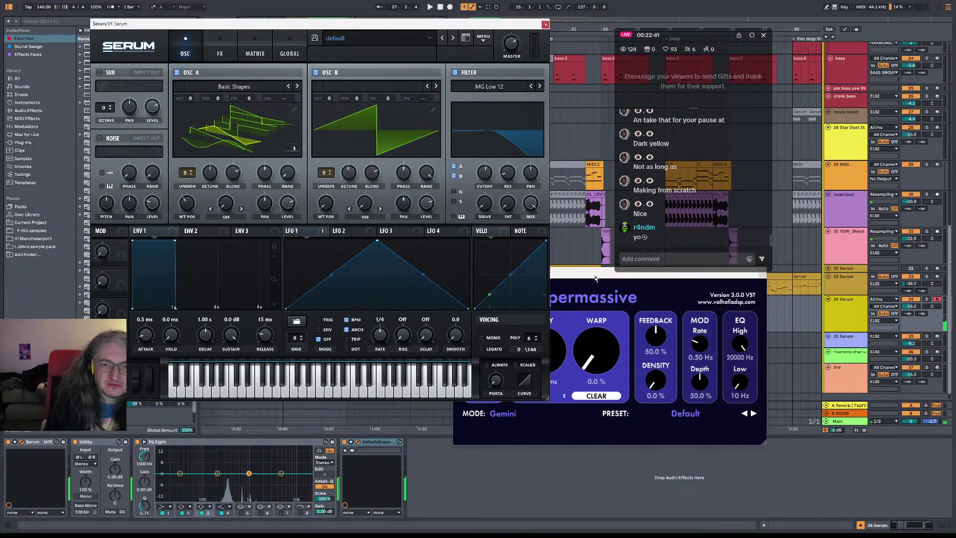
{"action": "left_click_drag", "start_coordinate": [597, 276], "coordinate": [604, 272]}
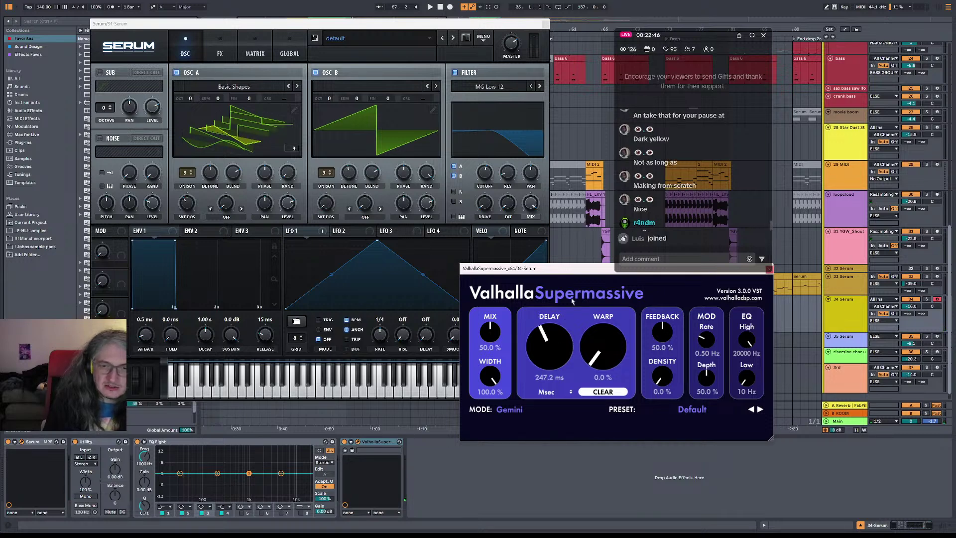
{"action": "left_click_drag", "start_coordinate": [579, 269], "coordinate": [677, 277]}
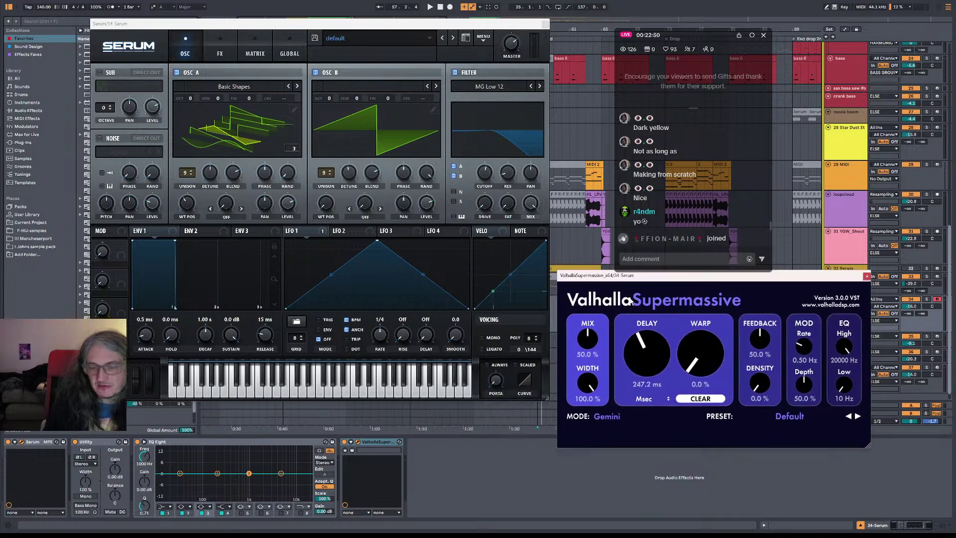
- Set ValhallaSupermassive's mix to 41.2% and try the Great Annihilator mode before choosing Orion
{"action": "left_click_drag", "start_coordinate": [612, 282], "coordinate": [604, 281]}
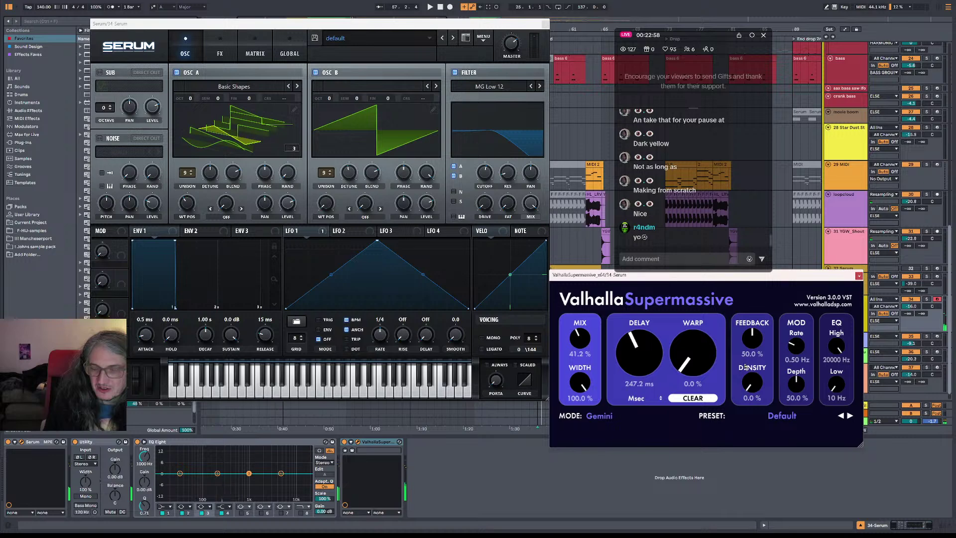
{"action": "left_click", "coordinate": [599, 416]}
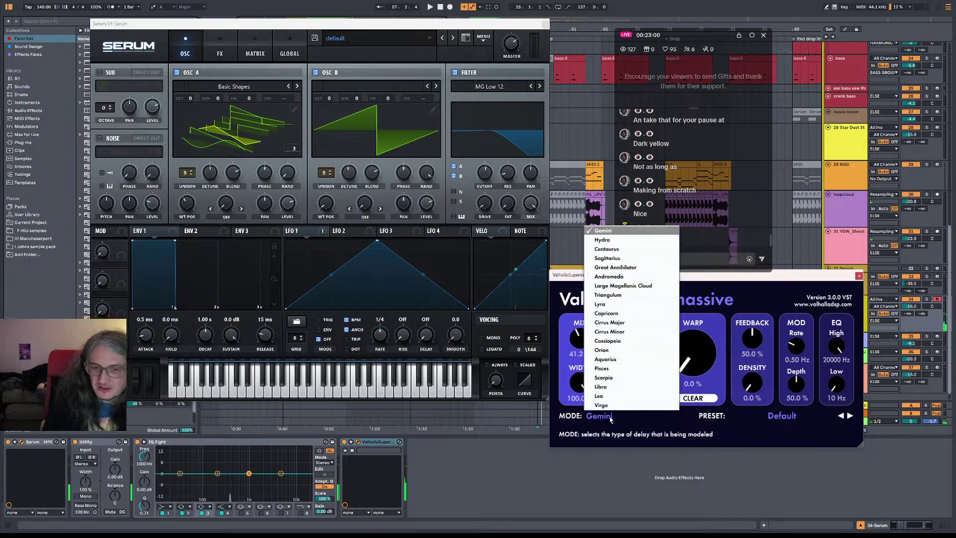
{"action": "left_click", "coordinate": [627, 267]}
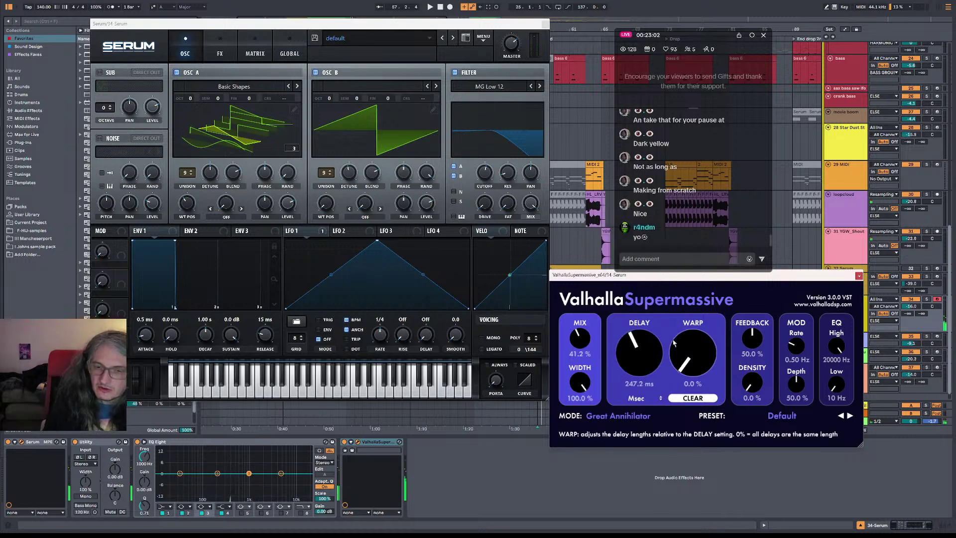
{"action": "left_click", "coordinate": [617, 415]}
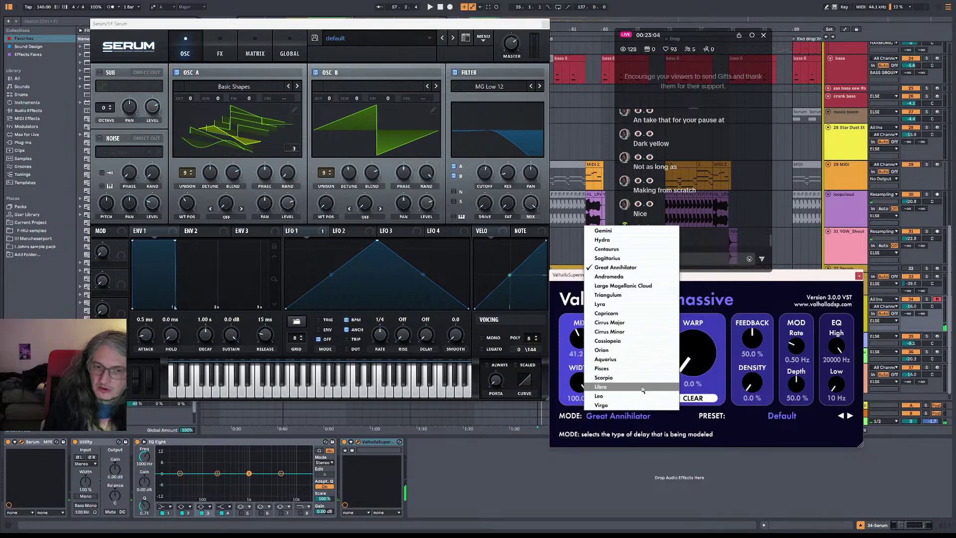
{"action": "left_click", "coordinate": [640, 352]}
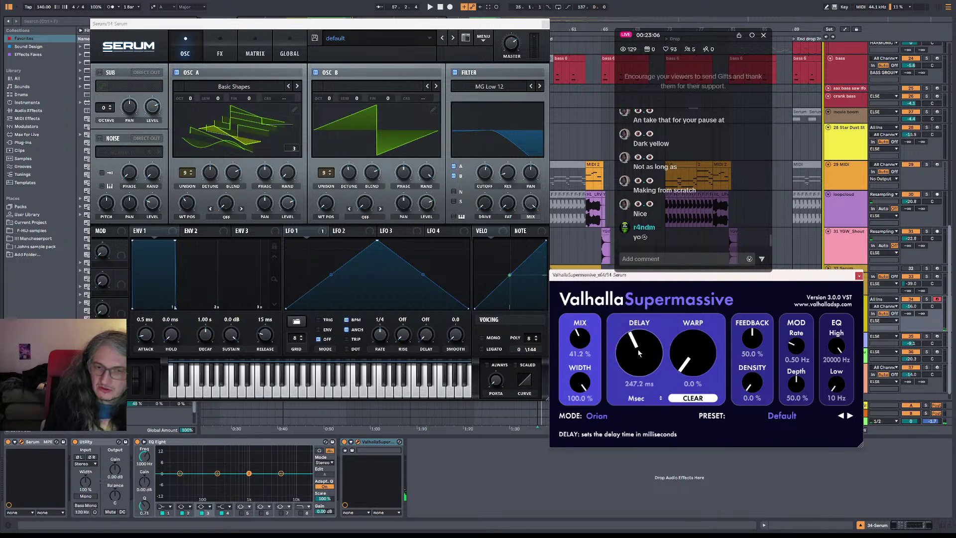
- Set ValhallaSupermassive to Centaurus mode with a 108.0 ms delay and Serum's Env 1 attack to 151 ms, then close the Serum window
{"action": "left_click", "coordinate": [604, 419]}
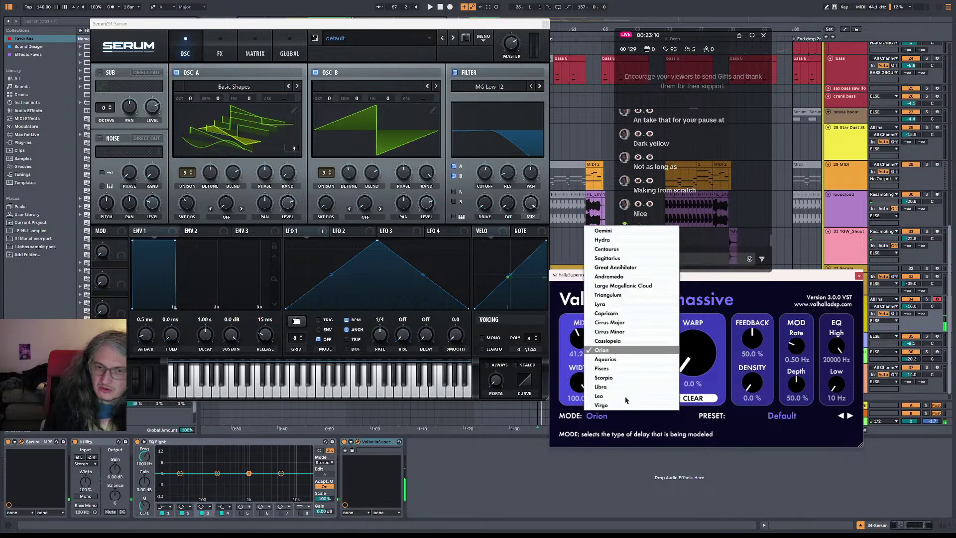
{"action": "left_click", "coordinate": [642, 251]}
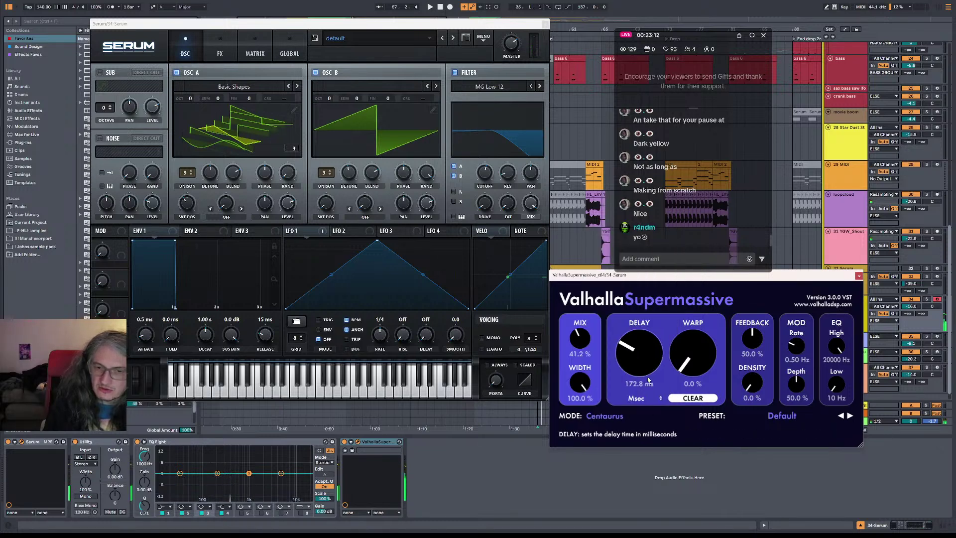
{"action": "scroll", "coordinate": [651, 381], "scroll_direction": "down", "scroll_amount": 1}
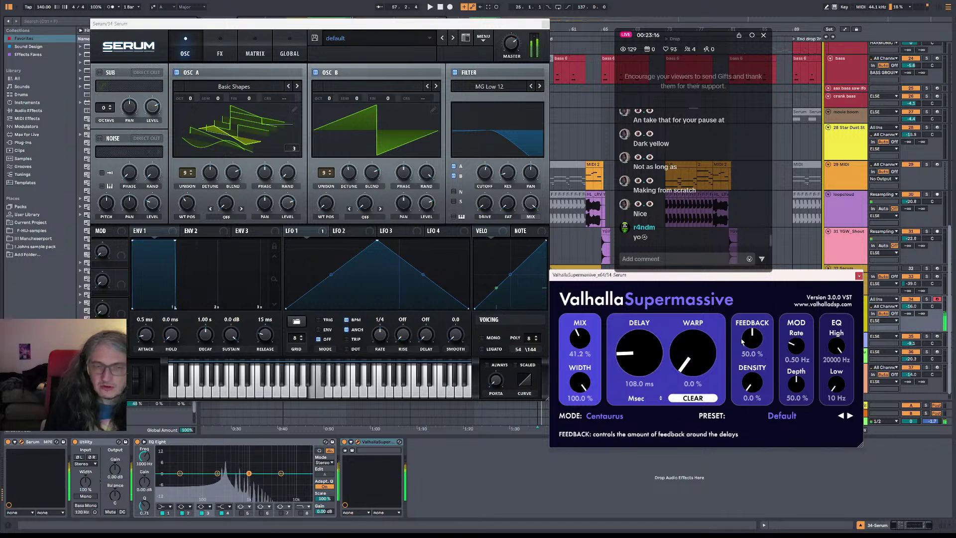
{"action": "left_click_drag", "start_coordinate": [145, 339], "coordinate": [155, 329]}
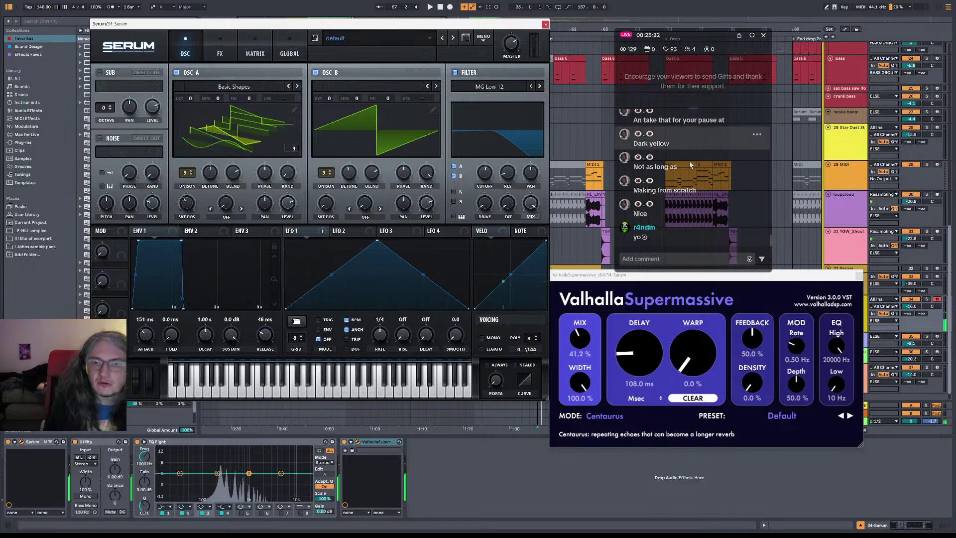
{"action": "left_click", "coordinate": [545, 24]}
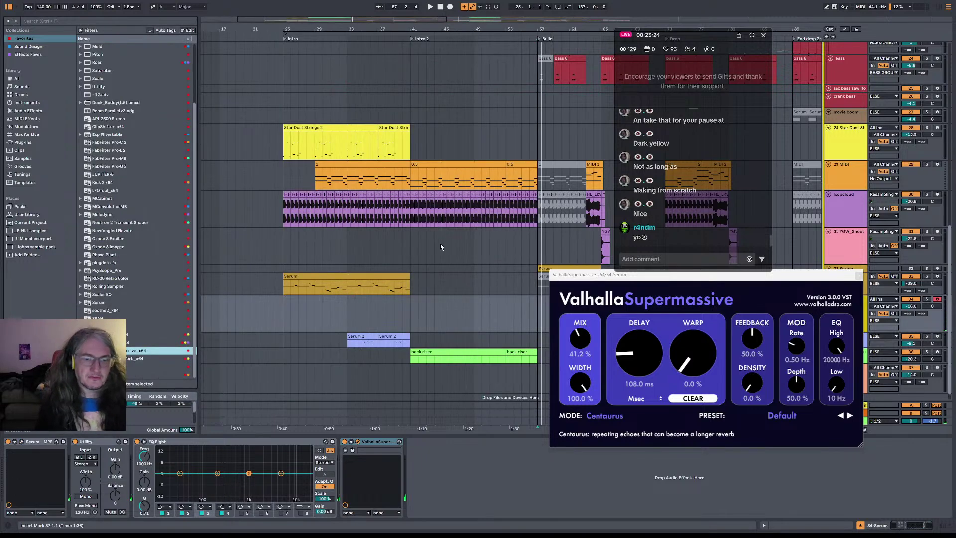
- Play the build repeatedly from bar 57 to rehearse a new part for the 34 Serum track
{"action": "scroll", "coordinate": [399, 276], "scroll_direction": "right", "scroll_amount": 5}
{"action": "left_click", "coordinate": [385, 270]}
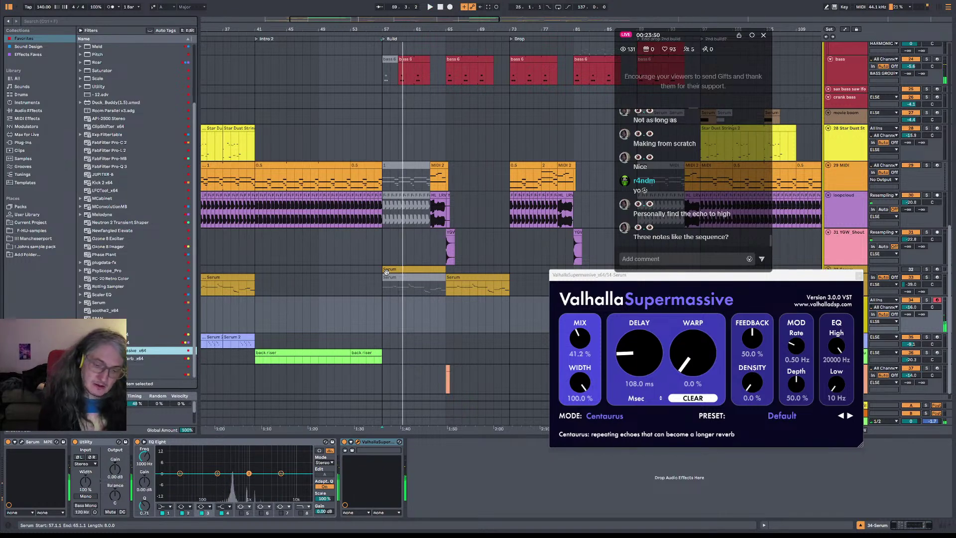
{"action": "key", "text": "space"}
{"action": "key", "text": "space"}
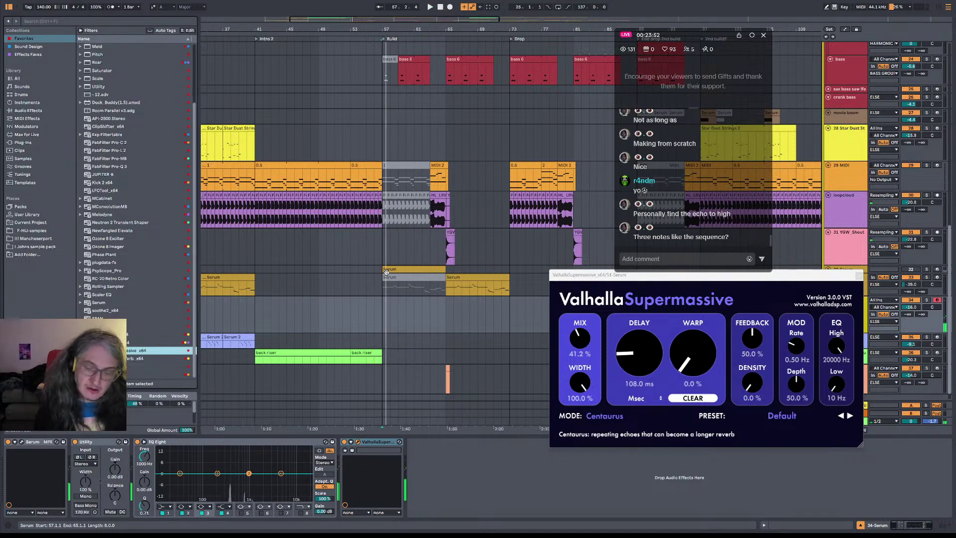
{"action": "key", "text": "space"}
{"action": "key", "text": "space"}
{"action": "key", "text": "space"}
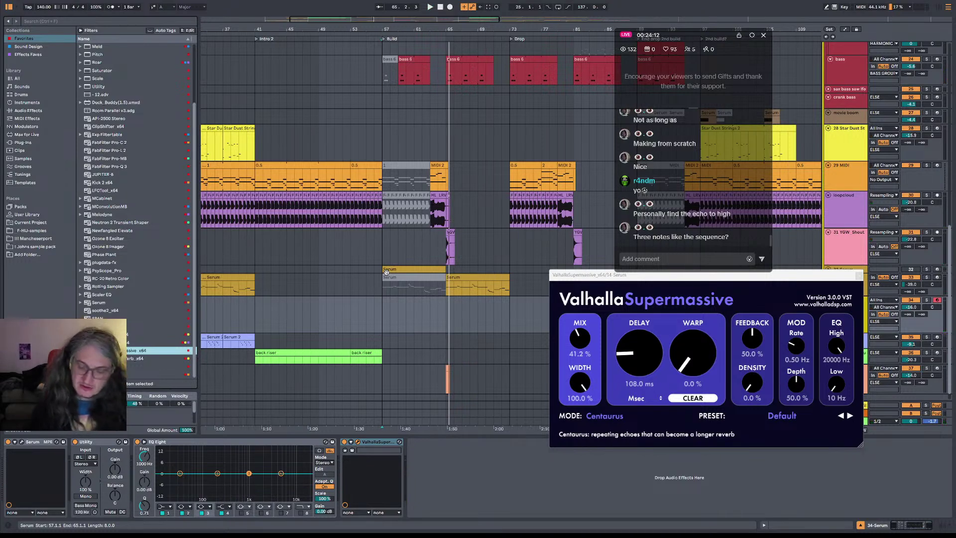
{"action": "left_click", "coordinate": [386, 271]}
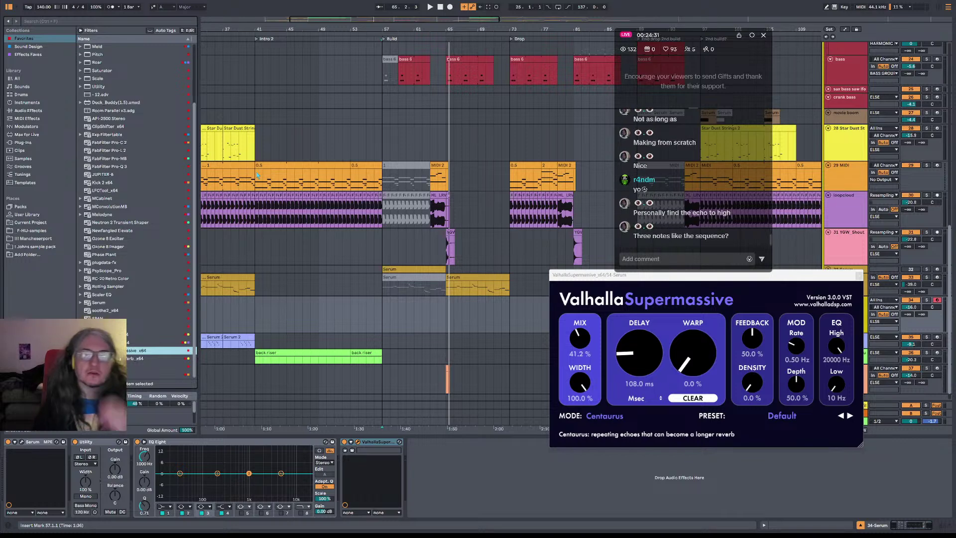
{"action": "key", "text": "space"}
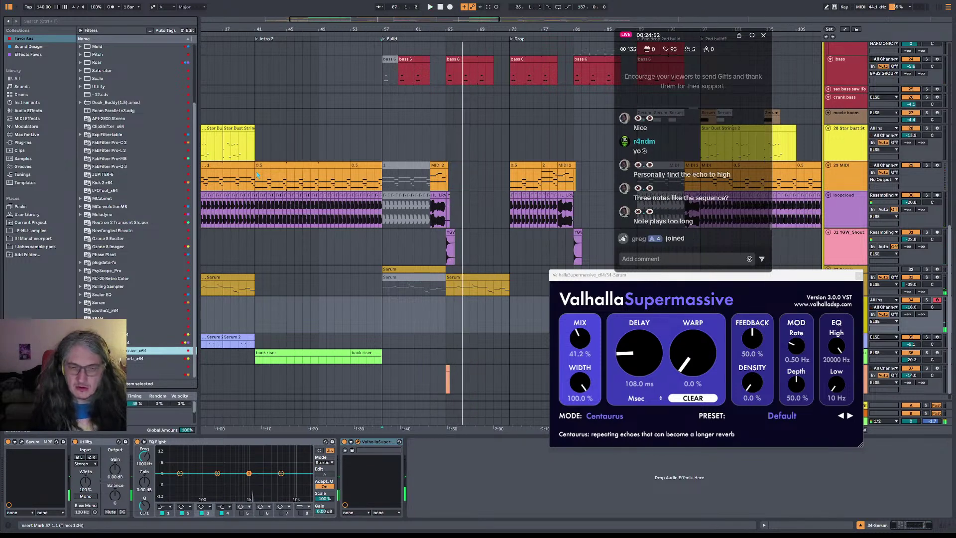
{"action": "key", "text": "space"}
- Record a new MIDI clip on the 34 Serum track across the build, from bar 57 to bar 65
{"action": "key", "text": "space"}
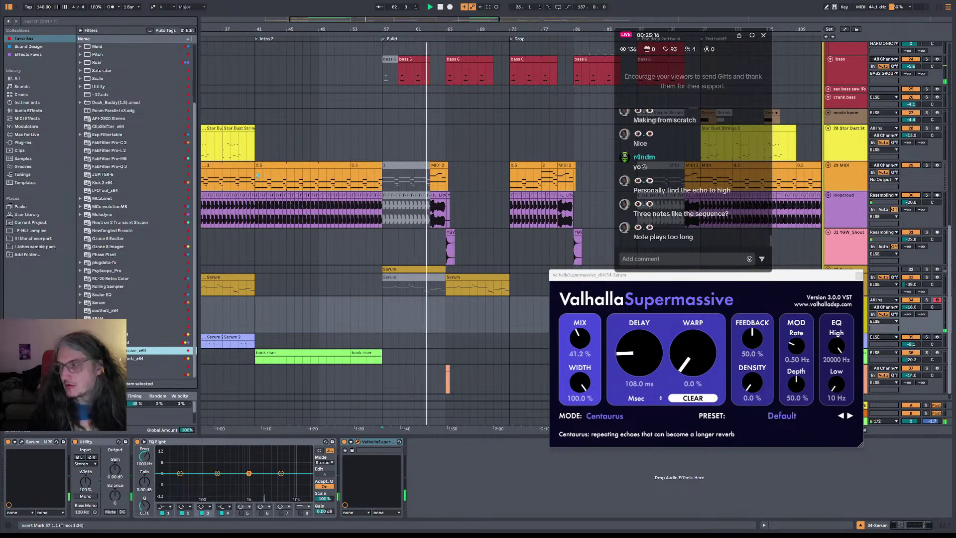
{"action": "key", "text": "space"}
{"action": "key", "text": "F9"}
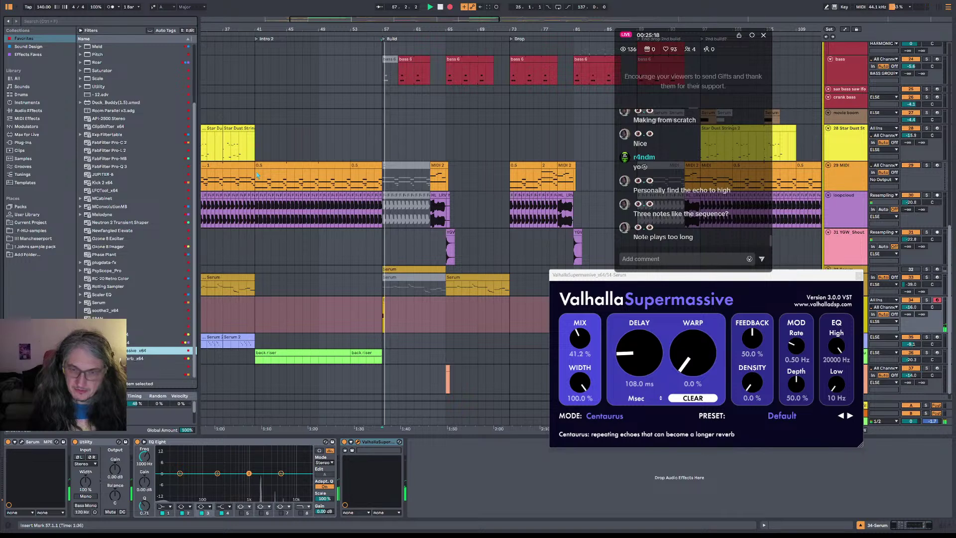
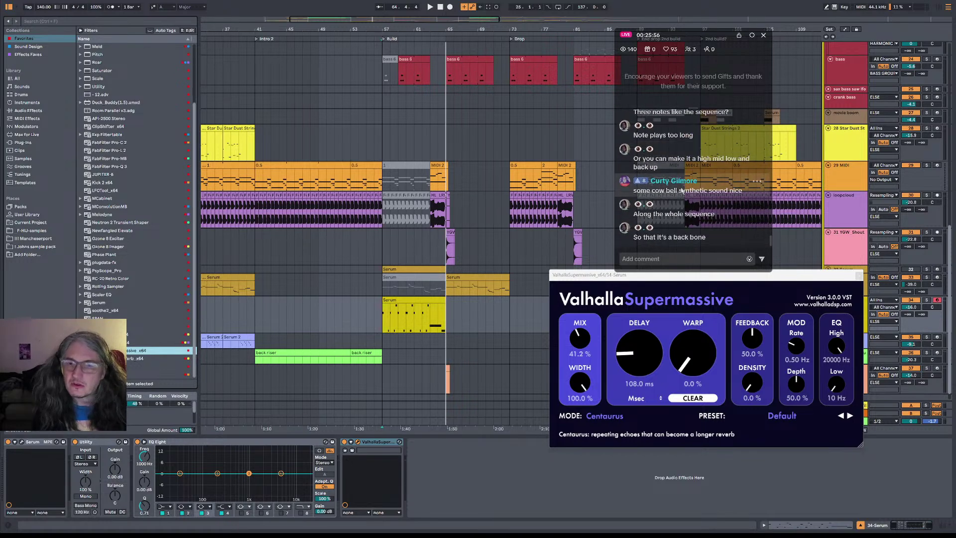
- Listen to the build's lead bass 2 clip and examine its notes for comparison with the new Serum part
{"action": "scroll", "coordinate": [383, 117], "scroll_direction": "up", "scroll_amount": 5}
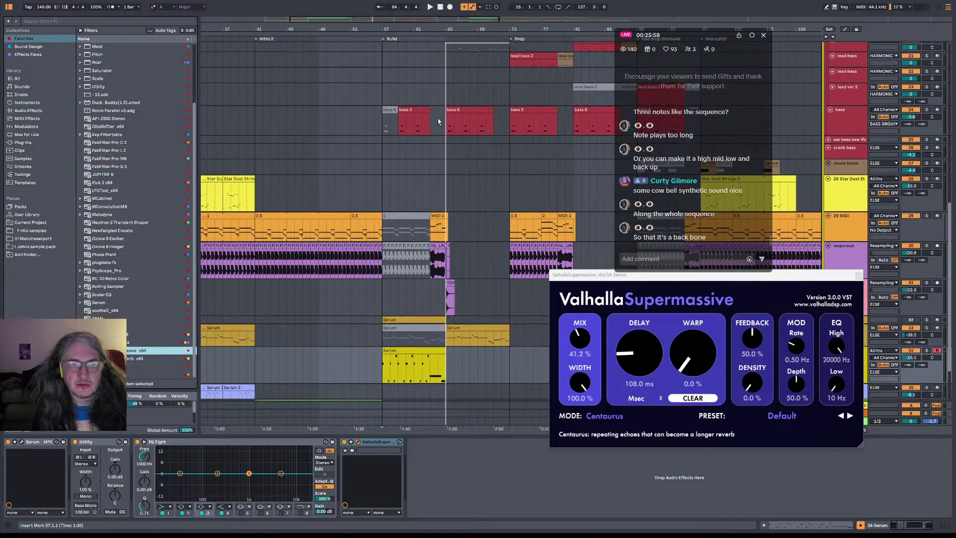
{"action": "left_click", "coordinate": [383, 114]}
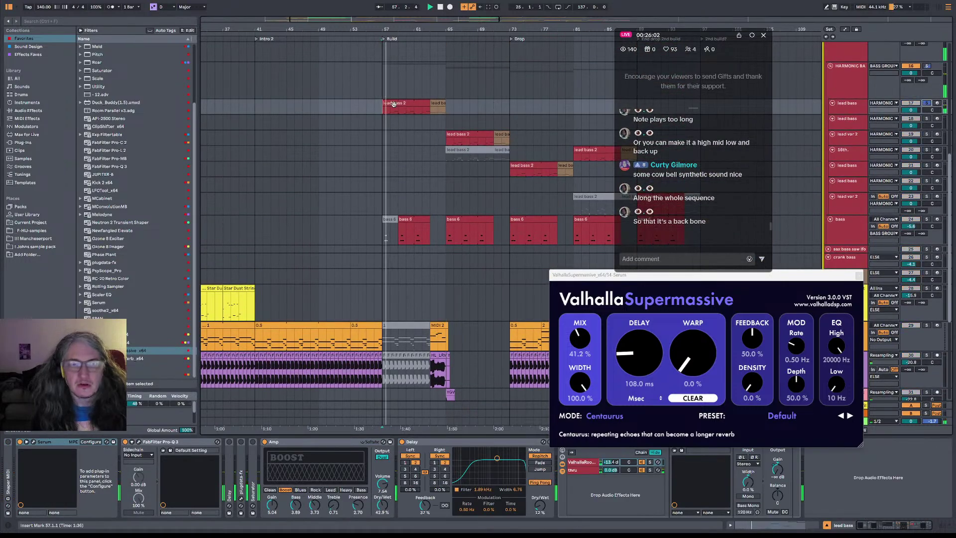
{"action": "left_click", "coordinate": [405, 108]}
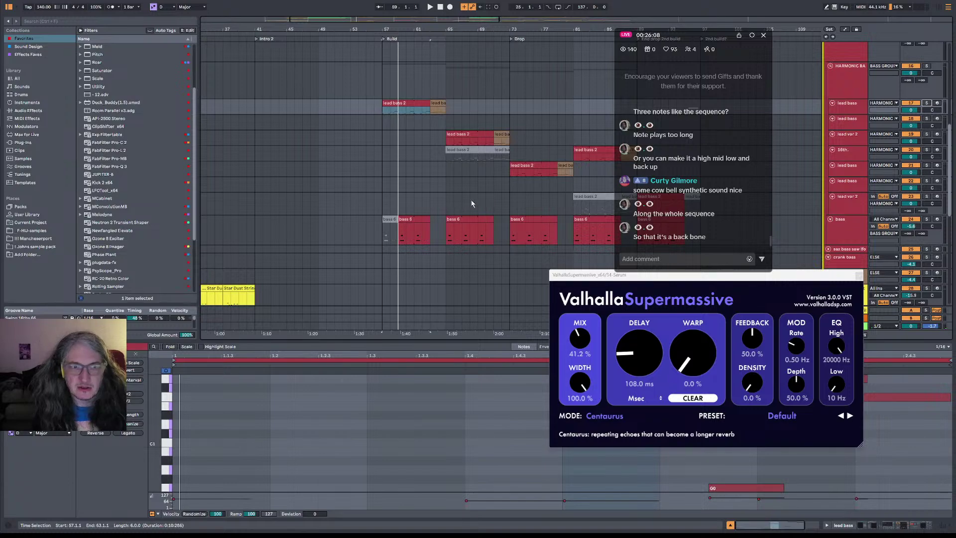
{"action": "scroll", "coordinate": [471, 199], "scroll_direction": "down", "scroll_amount": 6}
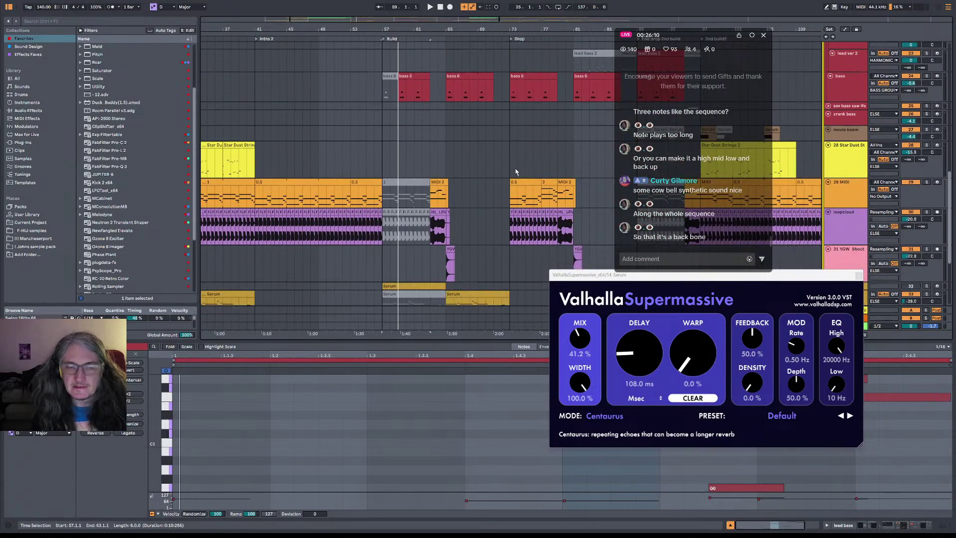
{"action": "scroll", "coordinate": [516, 170], "scroll_direction": "down", "scroll_amount": 2}
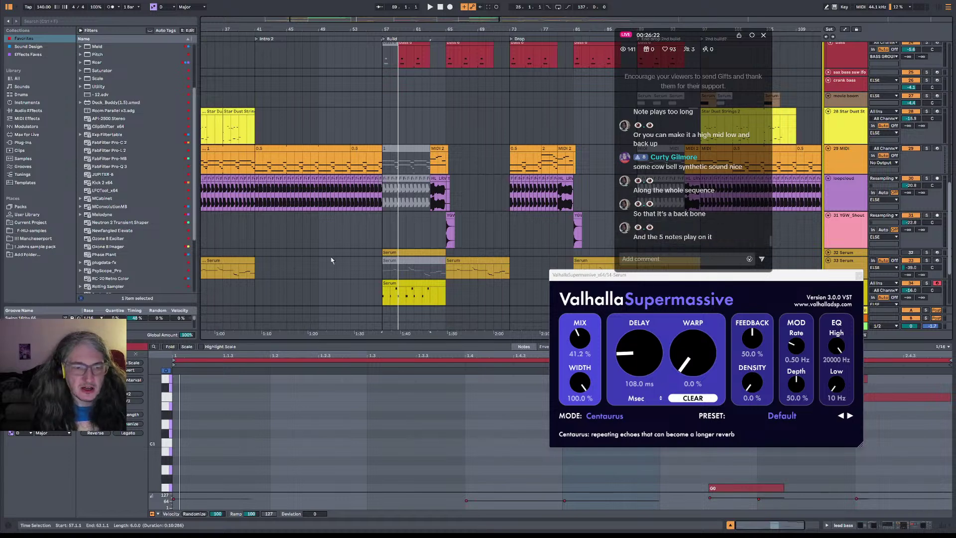
- Open the recorded Serum clip's notes, play it from bar 57, and move the ValhallaSupermassive window clear of the note editor
{"action": "left_click", "coordinate": [383, 294]}
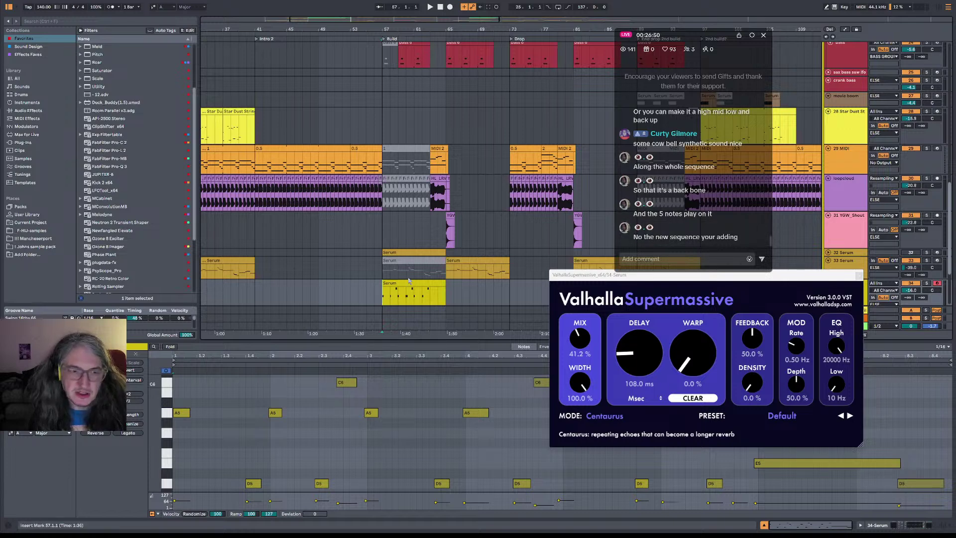
{"action": "key", "text": "space"}
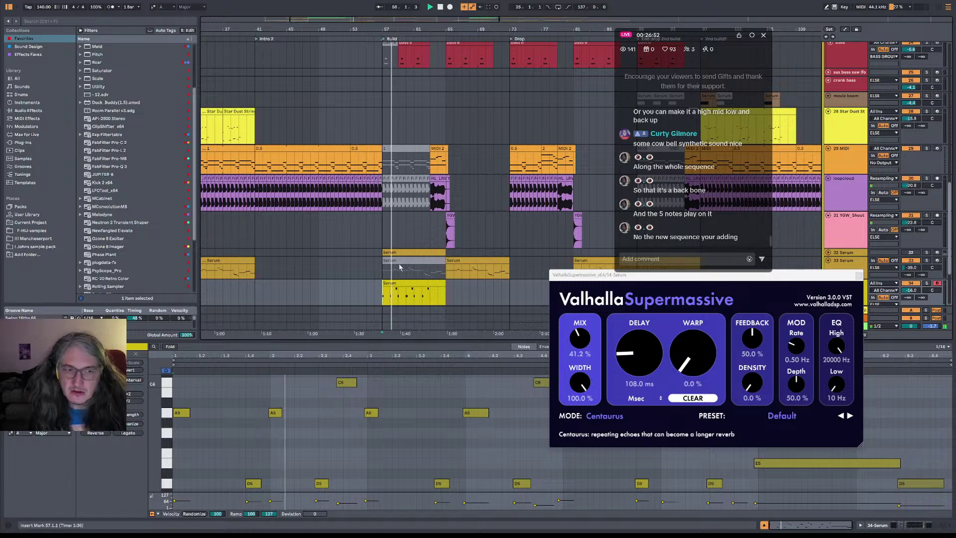
{"action": "left_click", "coordinate": [644, 284]}
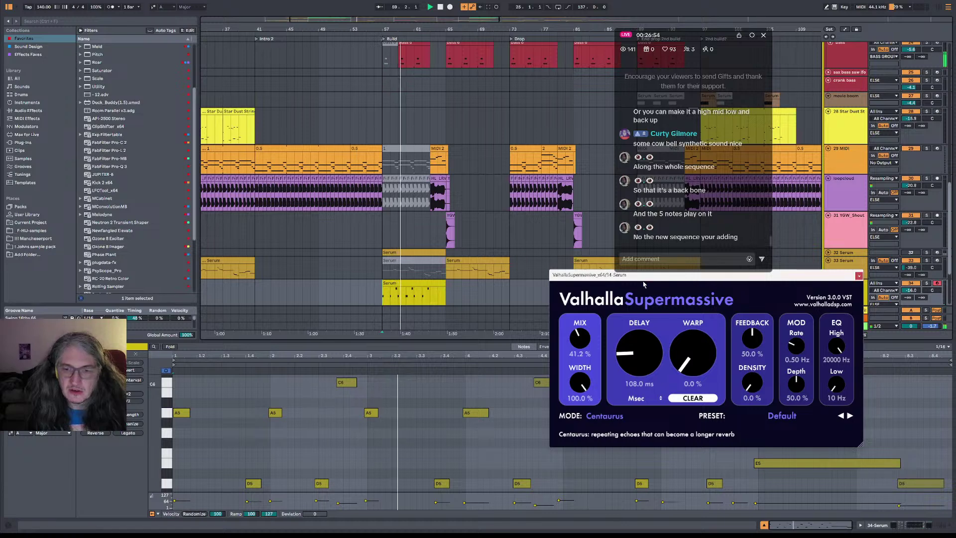
{"action": "left_click_drag", "start_coordinate": [643, 284], "coordinate": [627, 347]}
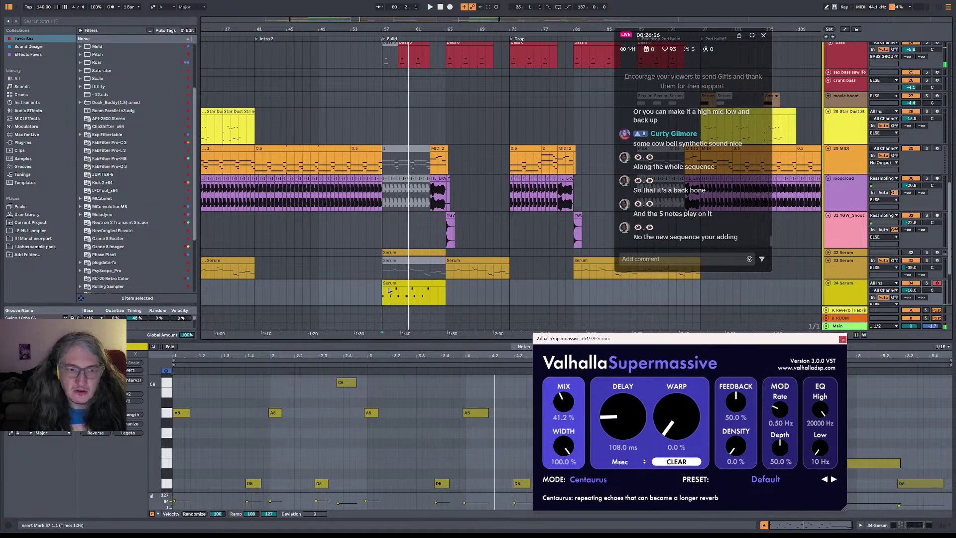
{"action": "left_click", "coordinate": [378, 298]}
{"action": "key", "text": "space"}
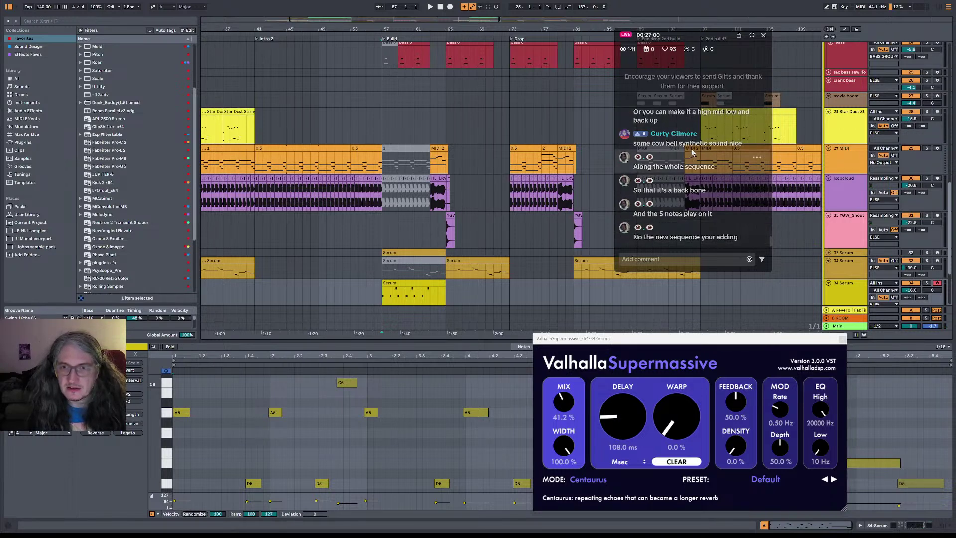
{"action": "key", "text": "space"}
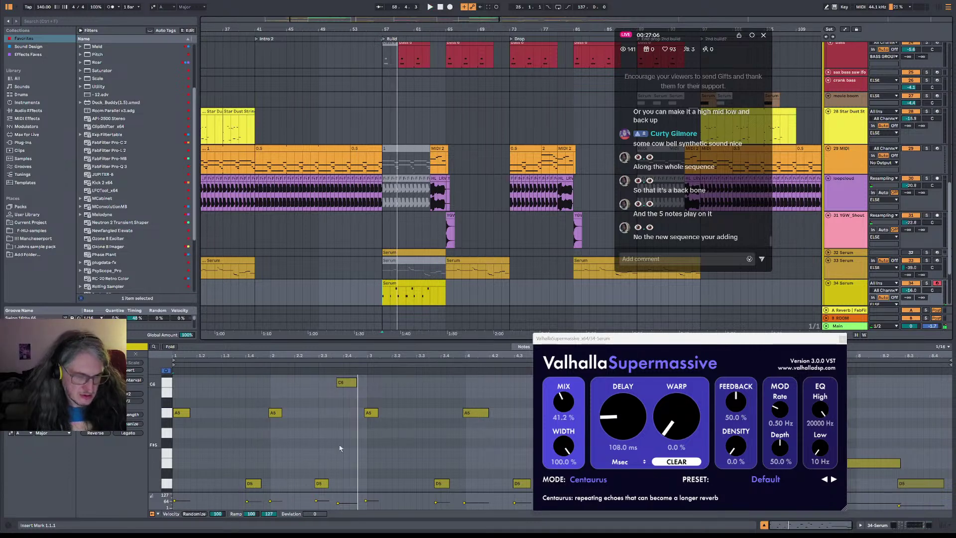
{"action": "left_click_drag", "start_coordinate": [645, 347], "coordinate": [720, 165]}
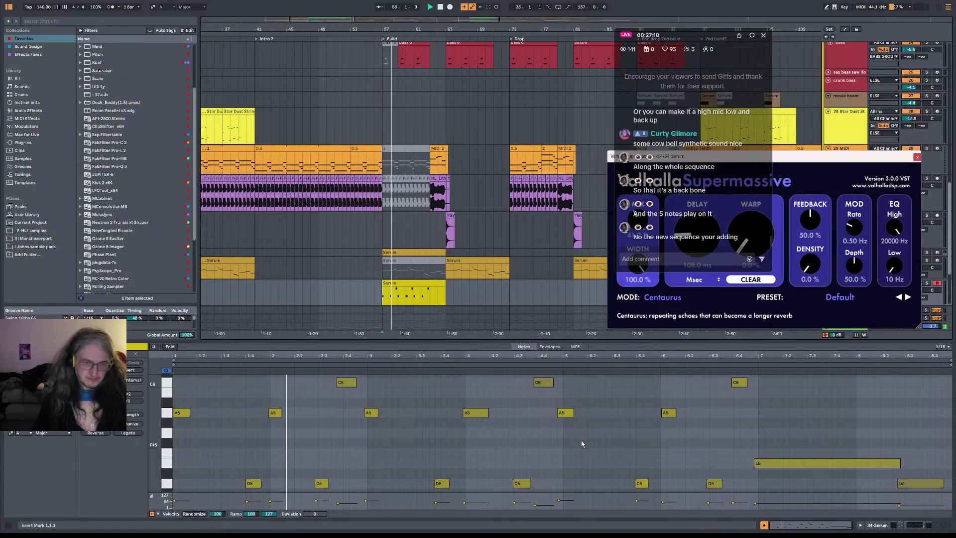
- Move the first C6 note slightly later and align the A5 notes at bars 2 and 3 of the Serum clip with the bar starts
{"action": "left_click_drag", "start_coordinate": [341, 381], "coordinate": [347, 382]}
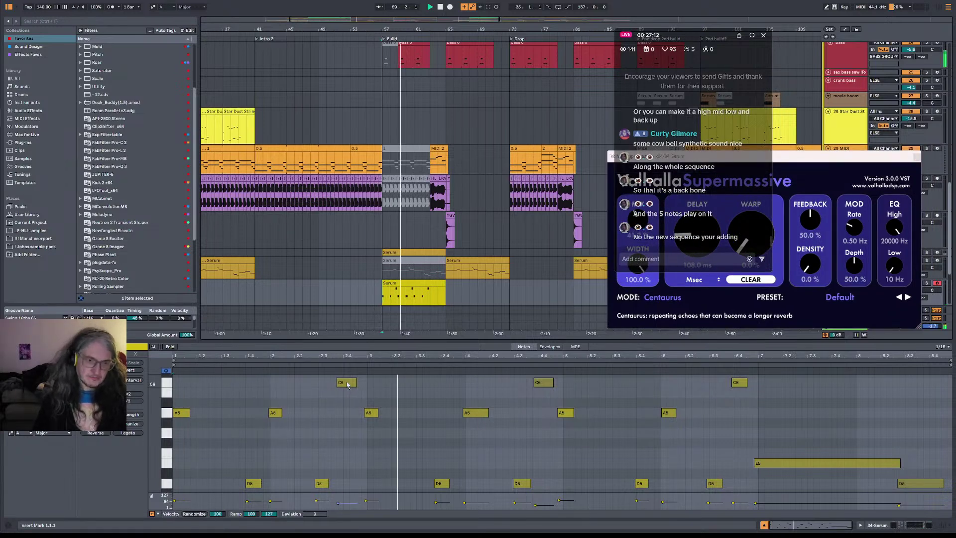
{"action": "left_click_drag", "start_coordinate": [369, 413], "coordinate": [373, 413]}
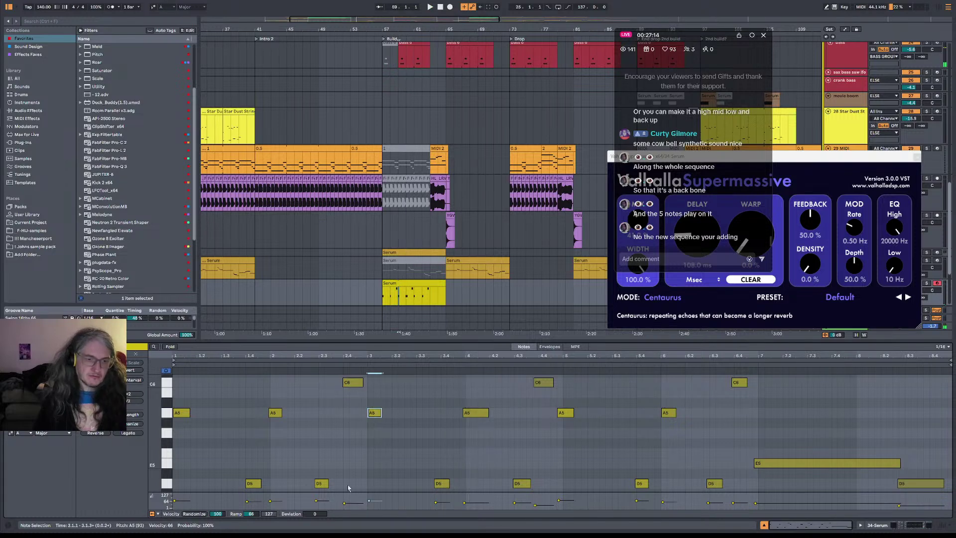
{"action": "left_click", "coordinate": [253, 486]}
{"action": "key", "text": "space"}
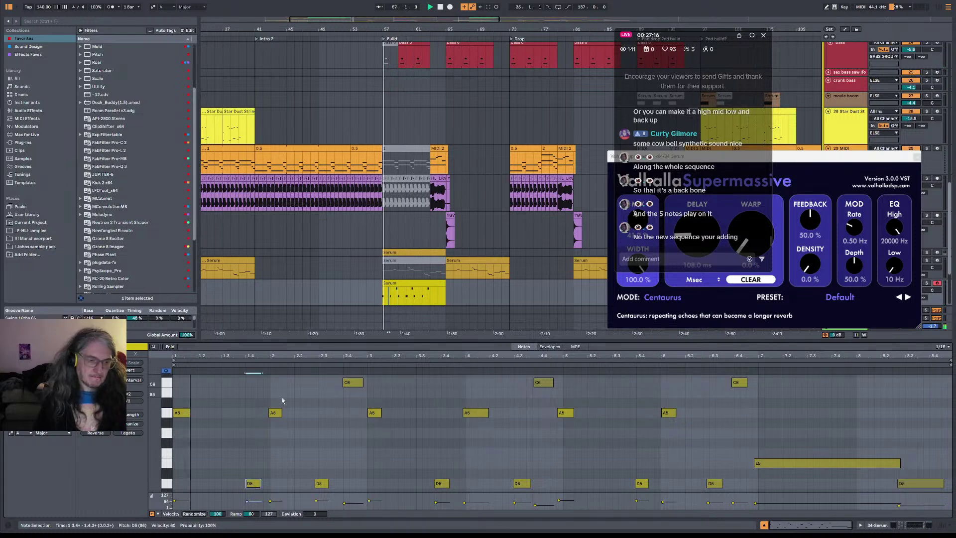
{"action": "left_click_drag", "start_coordinate": [278, 414], "coordinate": [275, 414]}
{"action": "left_click", "coordinate": [322, 483]}
{"action": "key", "text": "space"}
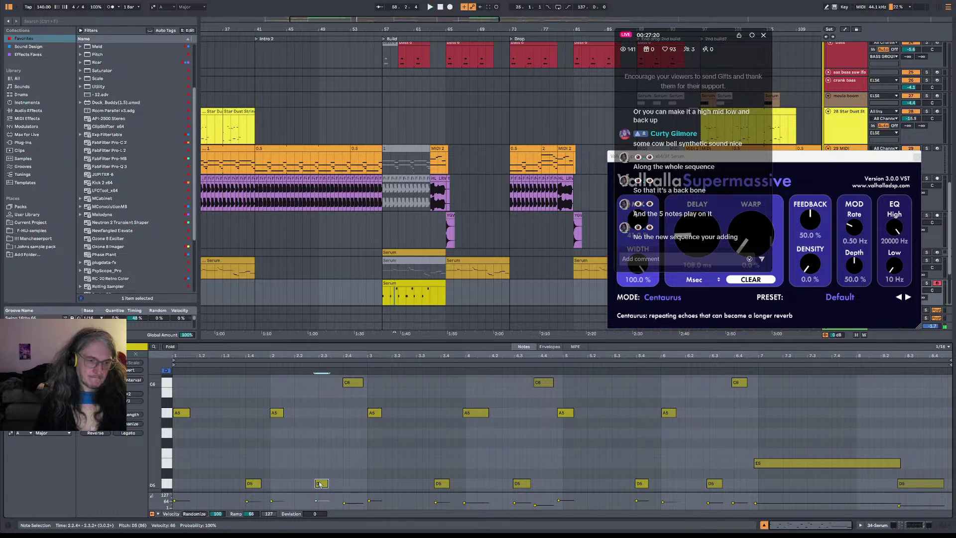
- Audition the notes in bar 2 of the Serum clip and add a short D6 note at 2.3.3, just before the C6
{"action": "left_click", "coordinate": [391, 297]}
{"action": "left_click", "coordinate": [321, 483]}
{"action": "key", "text": "space"}
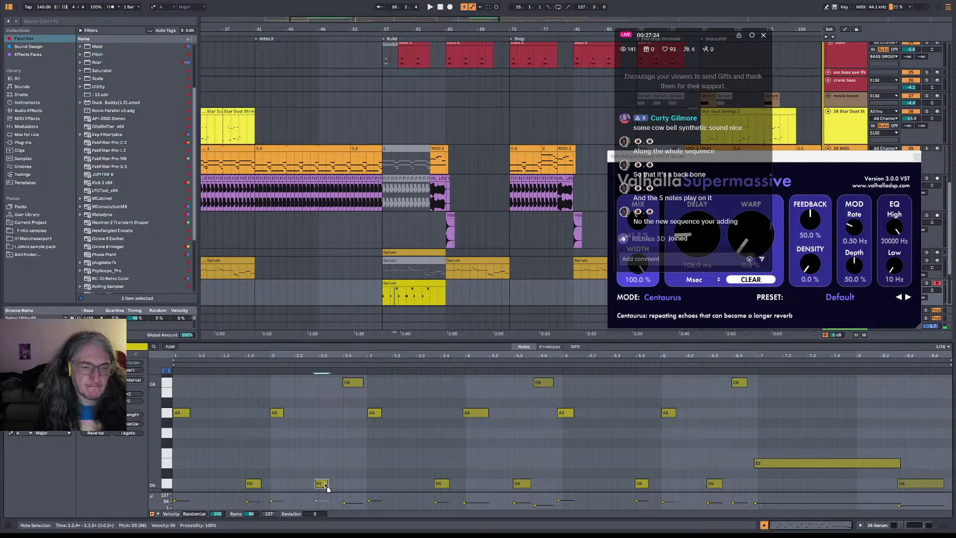
{"action": "left_click", "coordinate": [359, 384]}
{"action": "scroll", "coordinate": [367, 399], "scroll_direction": "up", "scroll_amount": 2}
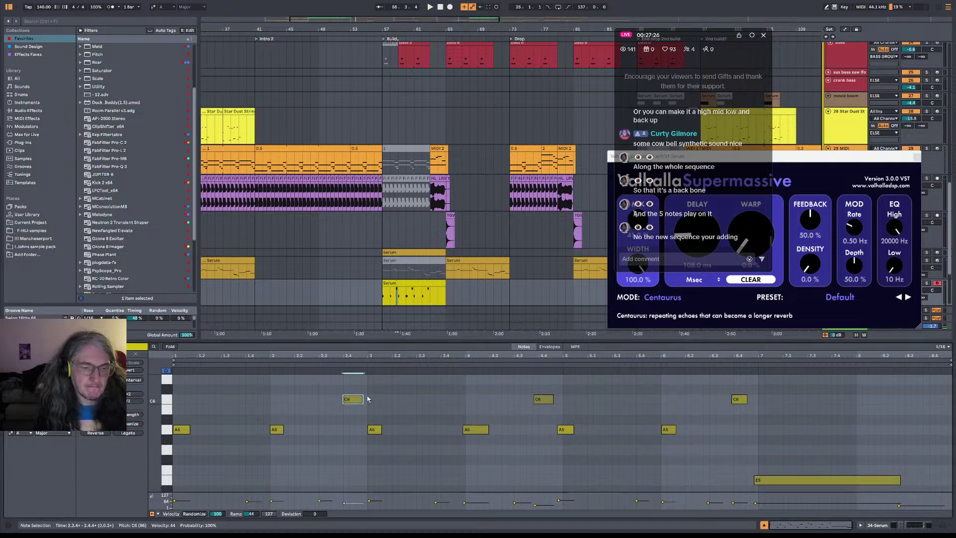
{"action": "double_click", "coordinate": [335, 379]}
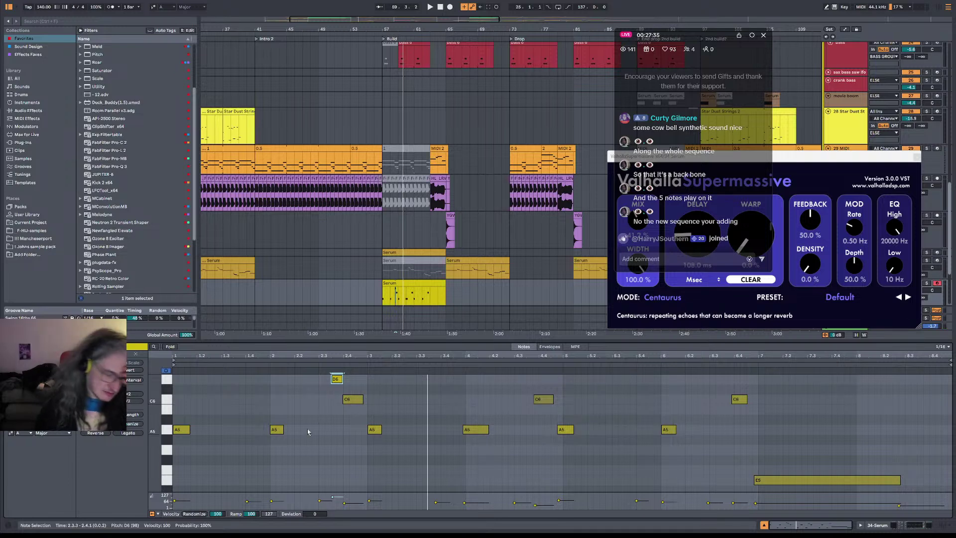
- Open the notes of the build's lead bass 2 clip, listen to it, and close the ValhallaSupermassive window
{"action": "left_click", "coordinate": [478, 207]}
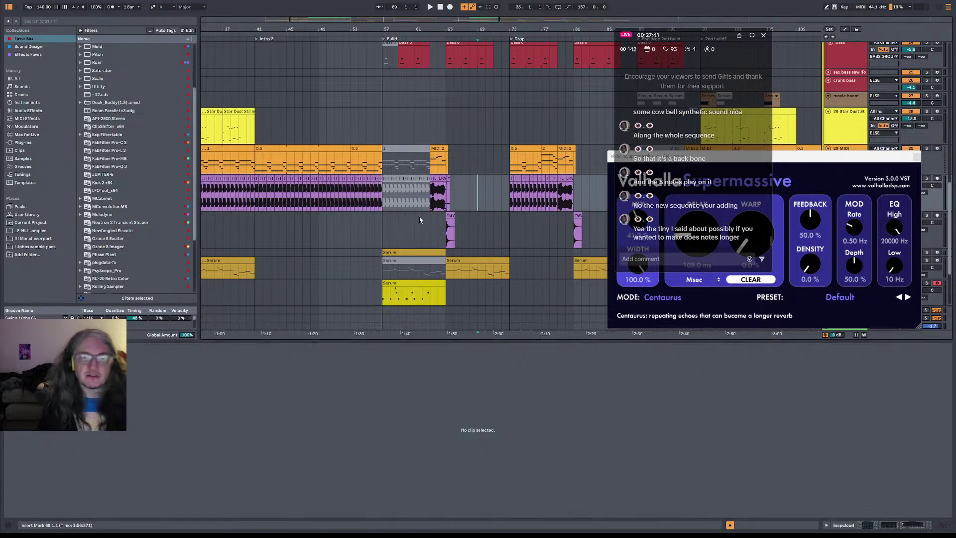
{"action": "left_click", "coordinate": [422, 229]}
{"action": "scroll", "coordinate": [597, 215], "scroll_direction": "down", "scroll_amount": 2}
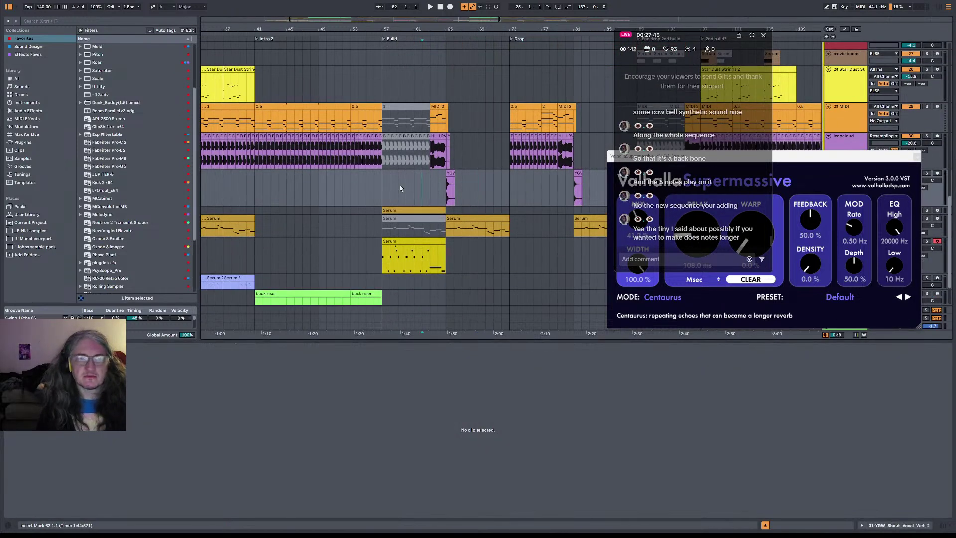
{"action": "scroll", "coordinate": [366, 196], "scroll_direction": "up", "scroll_amount": 10}
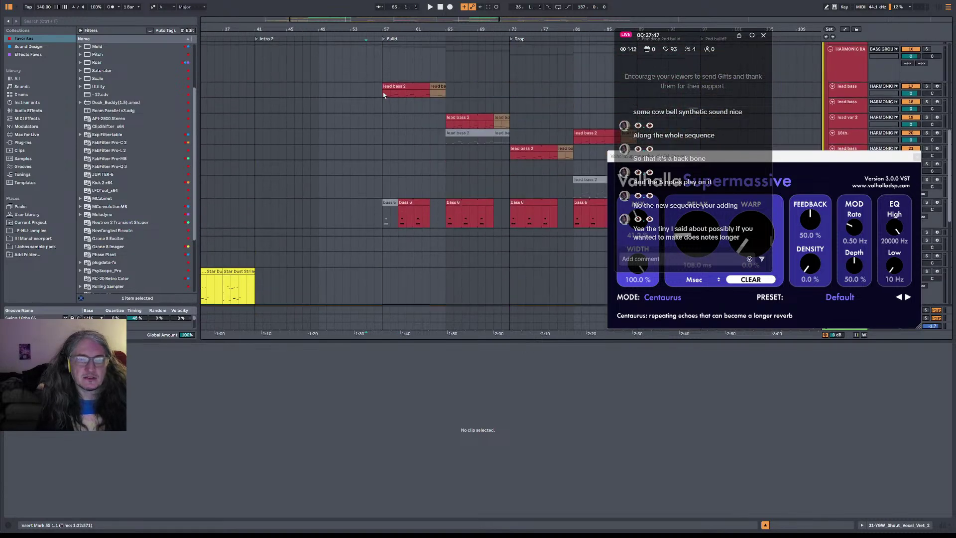
{"action": "left_click", "coordinate": [384, 94]}
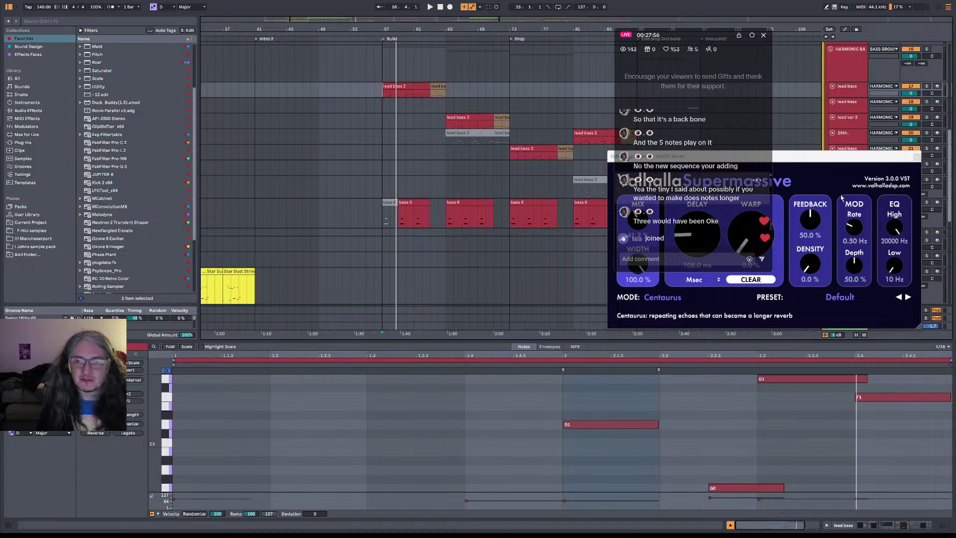
{"action": "left_click_drag", "start_coordinate": [797, 157], "coordinate": [859, 289]}
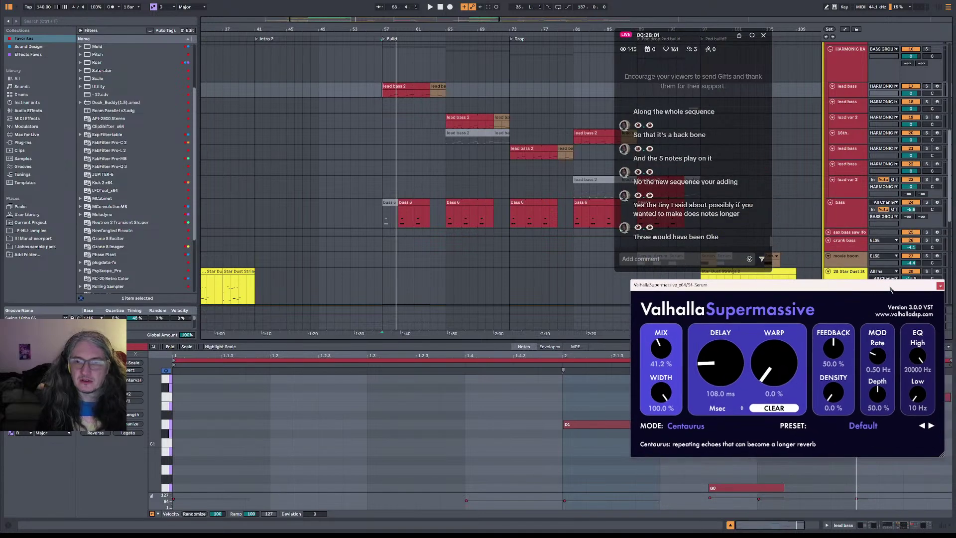
{"action": "left_click", "coordinate": [940, 287]}
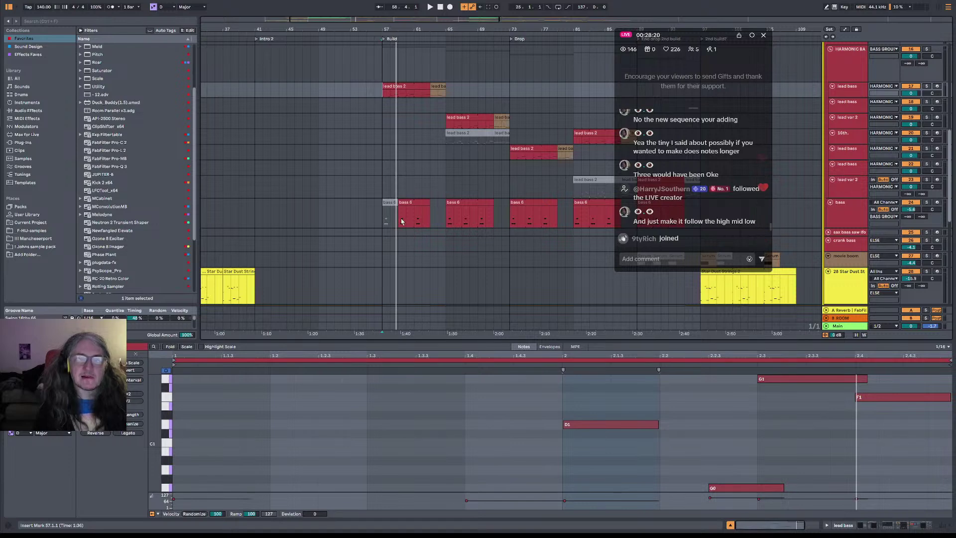
- Play the build from bar 57 and reopen the recorded Serum clip to examine its A5 and D5 notes
{"action": "scroll", "coordinate": [426, 211], "scroll_direction": "down", "scroll_amount": 2}
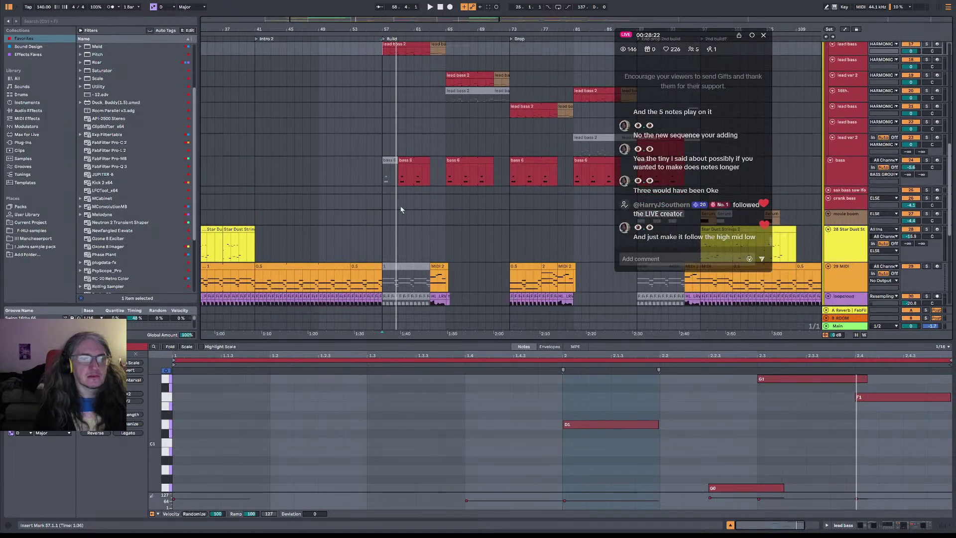
{"action": "scroll", "coordinate": [402, 206], "scroll_direction": "down", "scroll_amount": 6}
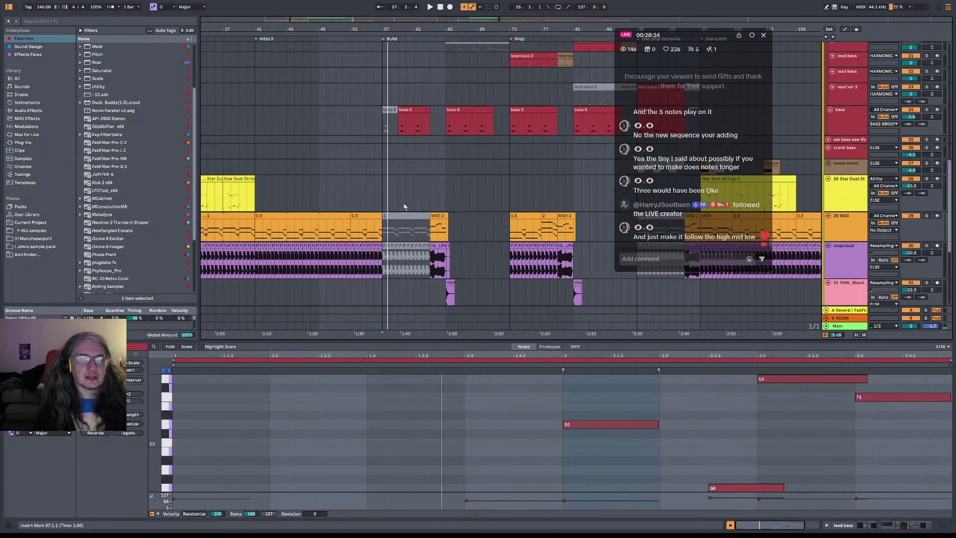
{"action": "scroll", "coordinate": [630, 443], "scroll_direction": "up", "scroll_amount": 4}
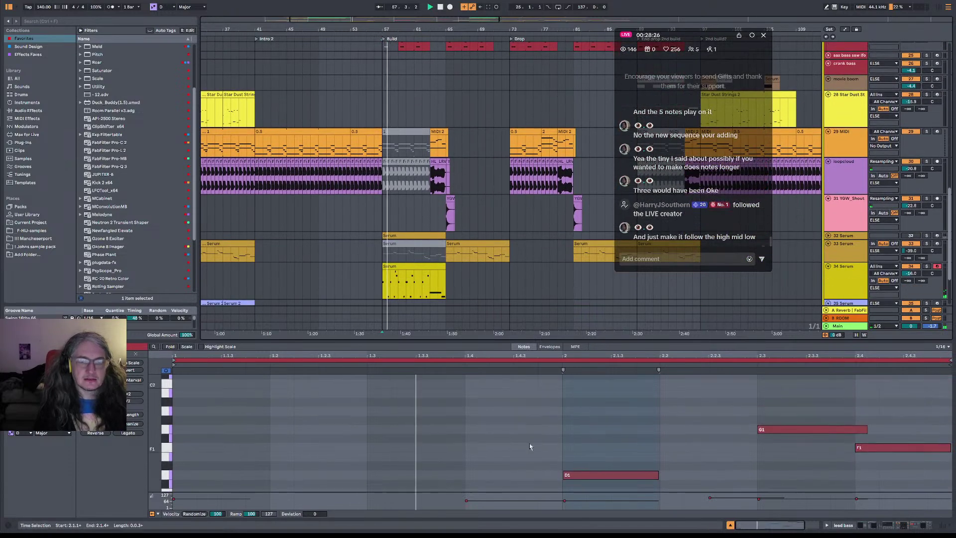
{"action": "left_click", "coordinate": [410, 275]}
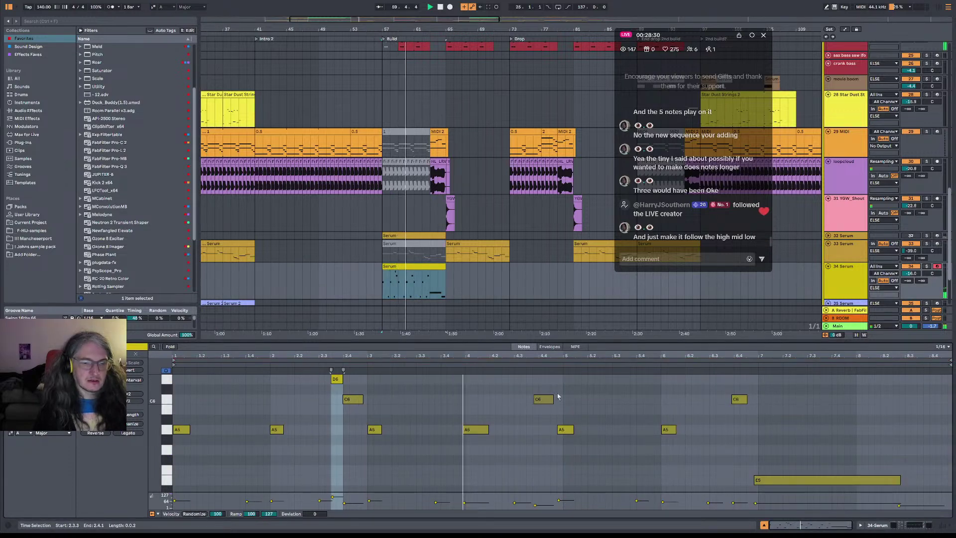
{"action": "scroll", "coordinate": [463, 408], "scroll_direction": "down", "scroll_amount": 2}
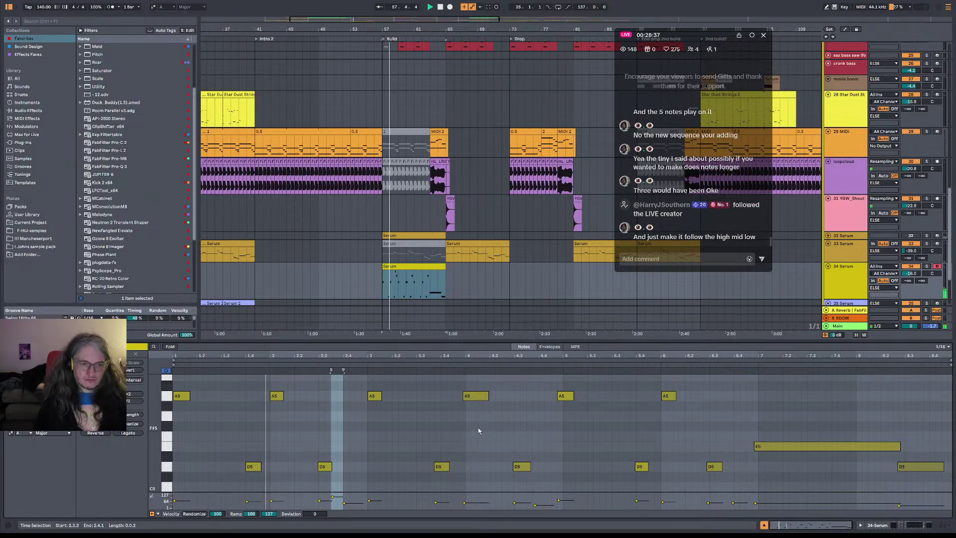
{"action": "scroll", "coordinate": [476, 433], "scroll_direction": "up", "scroll_amount": 1}
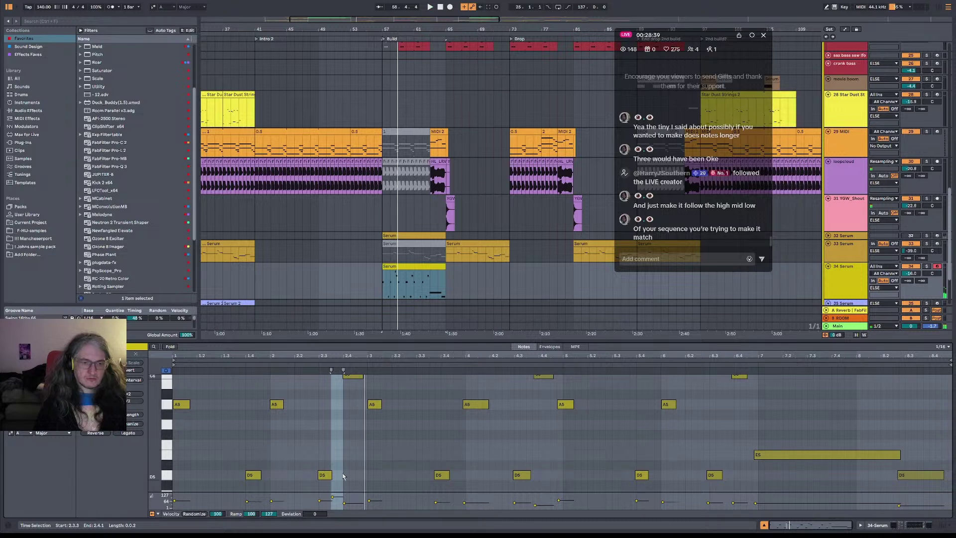
- Move the second D5 note of the Serum clip up to F#5 and slightly earlier in bar 2, and audition it
{"action": "left_click_drag", "start_coordinate": [328, 474], "coordinate": [317, 441]}
{"action": "left_click", "coordinate": [325, 417]}
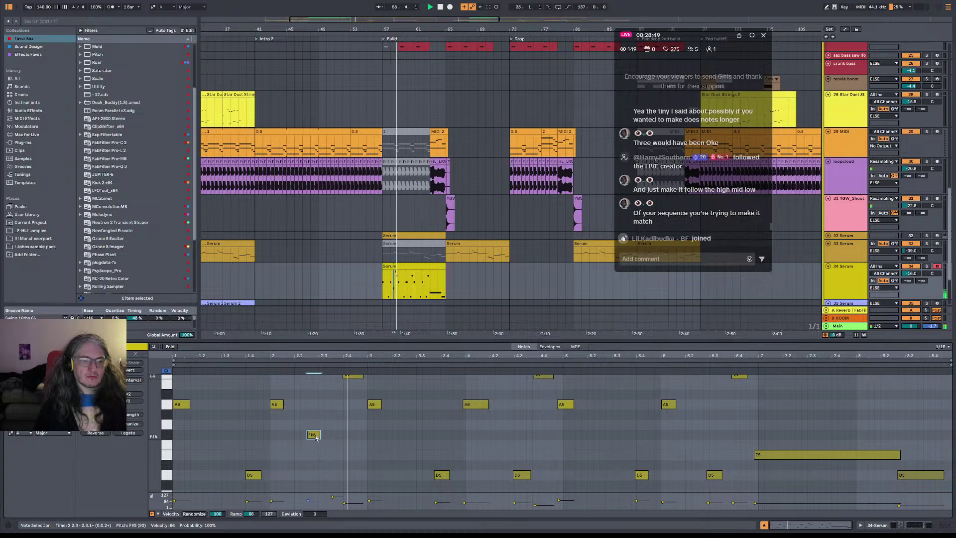
{"action": "left_click", "coordinate": [309, 380]}
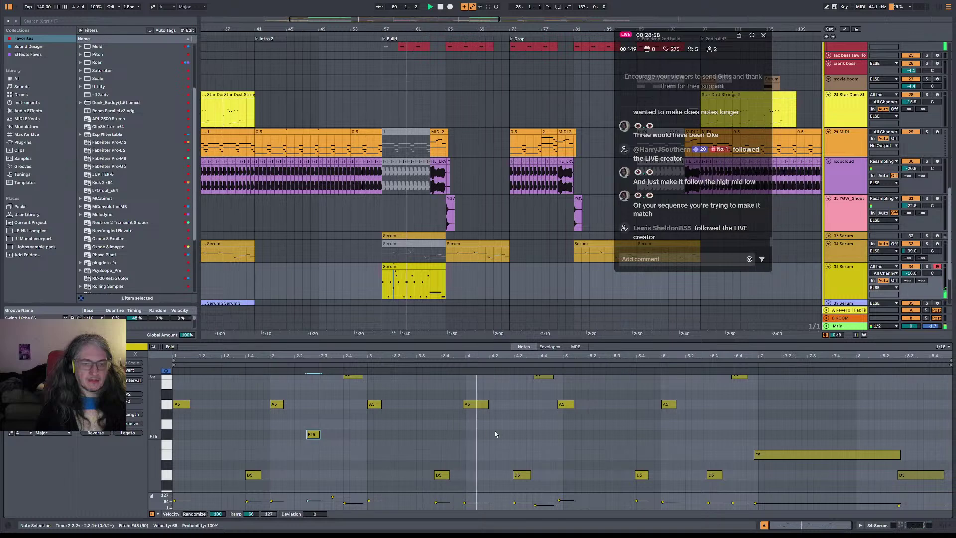
- Try the D5 note before the bar 4 C6 at F#5 and E5, and put it back on D5
{"action": "double_click", "coordinate": [520, 435]}
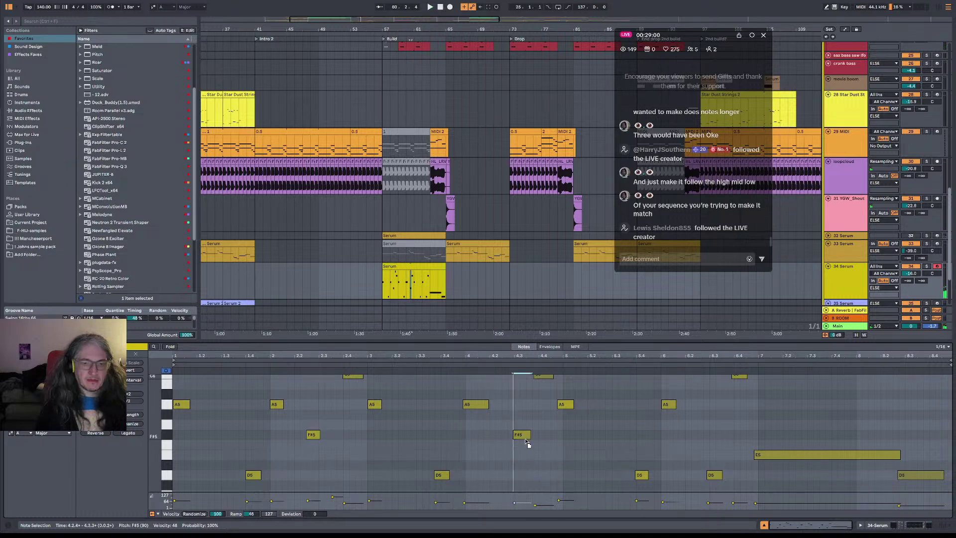
{"action": "left_click_drag", "start_coordinate": [526, 440], "coordinate": [526, 456]}
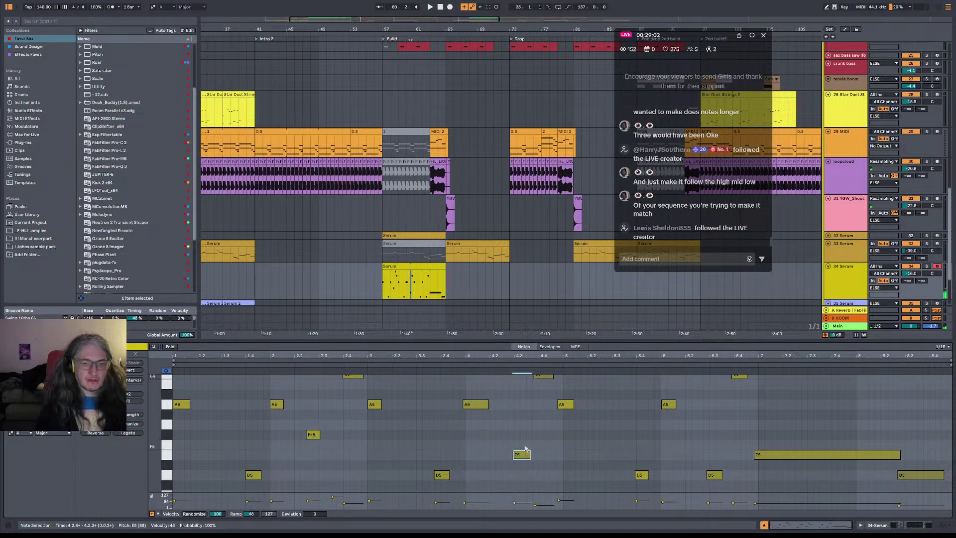
{"action": "left_click", "coordinate": [457, 365]}
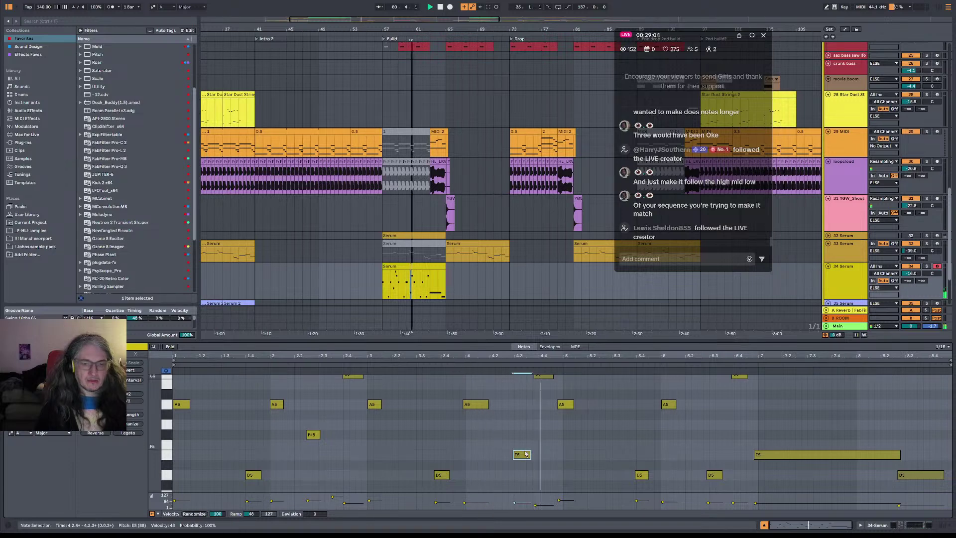
{"action": "left_click_drag", "start_coordinate": [524, 455], "coordinate": [524, 474]}
{"action": "left_click", "coordinate": [458, 367]}
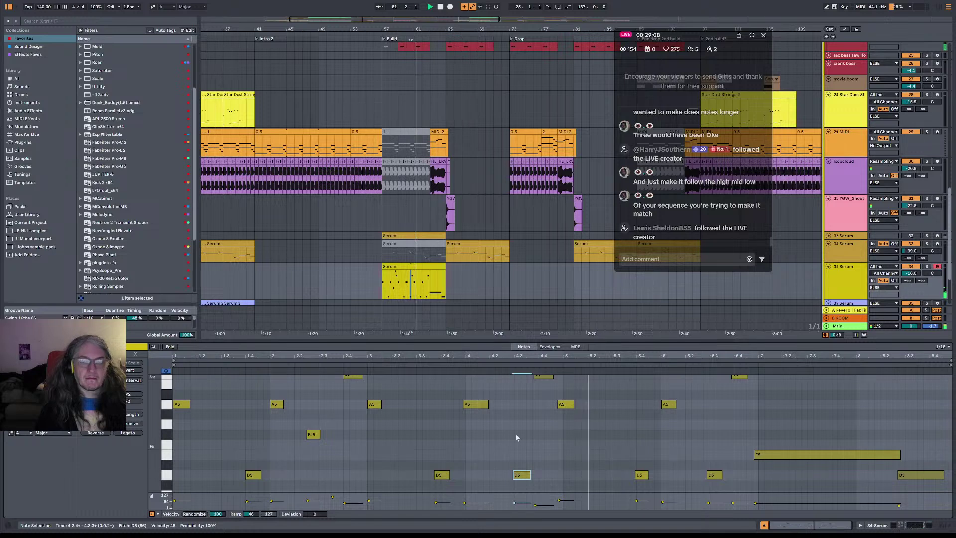
- Turn on looping for the Serum clip and limit the loop to its first two bars
{"action": "scroll", "coordinate": [518, 439], "scroll_direction": "up", "scroll_amount": 2}
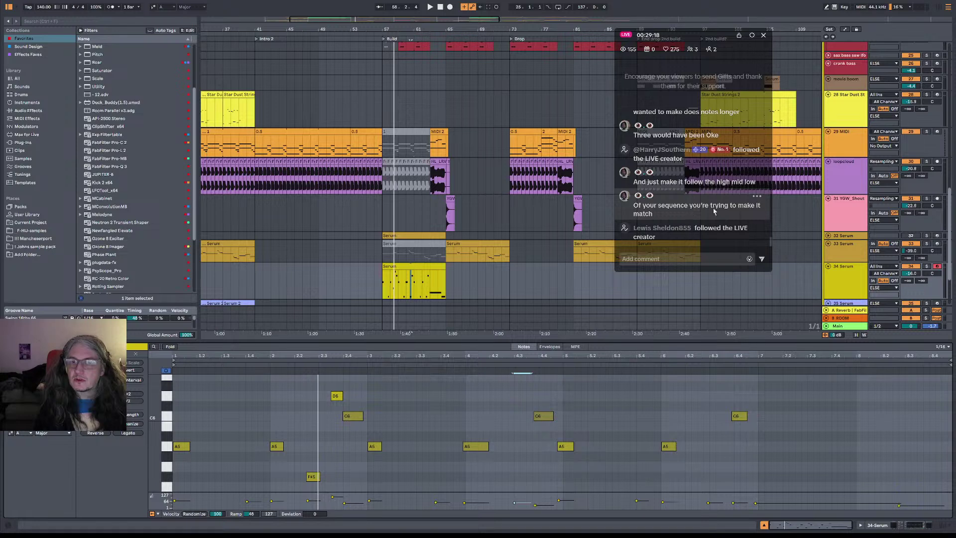
{"action": "left_click", "coordinate": [629, 358]}
{"action": "right_click", "coordinate": [630, 360]}
{"action": "left_click", "coordinate": [660, 371]}
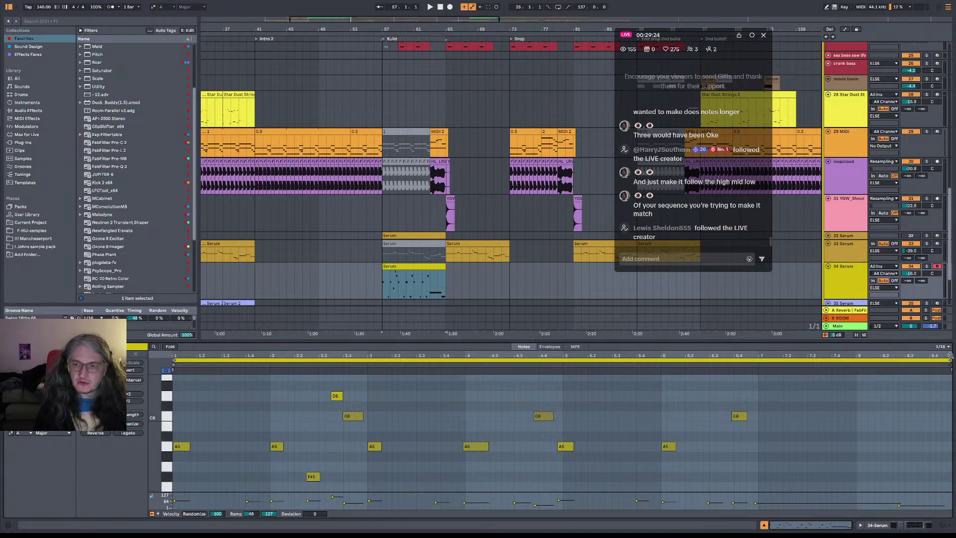
{"action": "left_click_drag", "start_coordinate": [950, 361], "coordinate": [367, 359]}
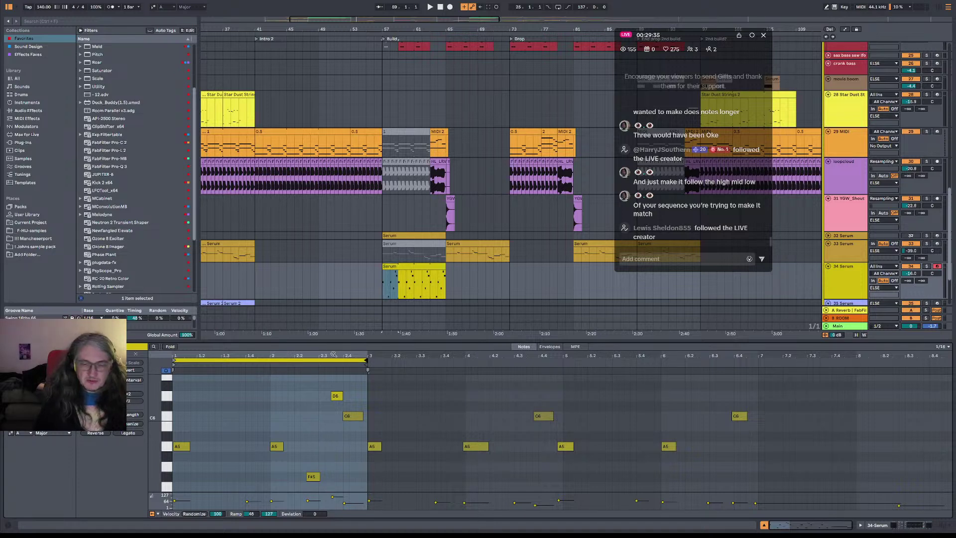
{"action": "left_click_drag", "start_coordinate": [313, 355], "coordinate": [313, 371]}
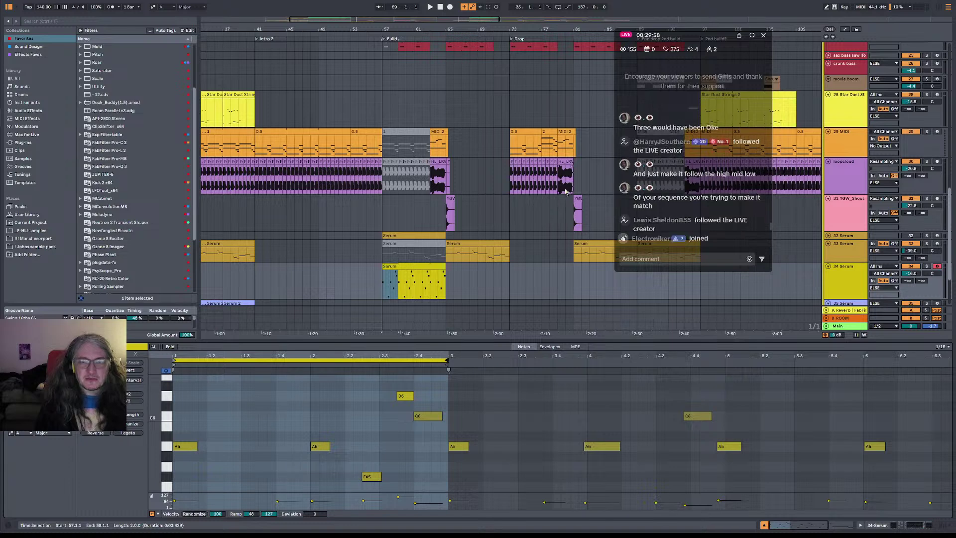
- Audition the looped bars of the Serum clip and shorten the first A5 note slightly
{"action": "scroll", "coordinate": [399, 264], "scroll_direction": "down", "scroll_amount": 2}
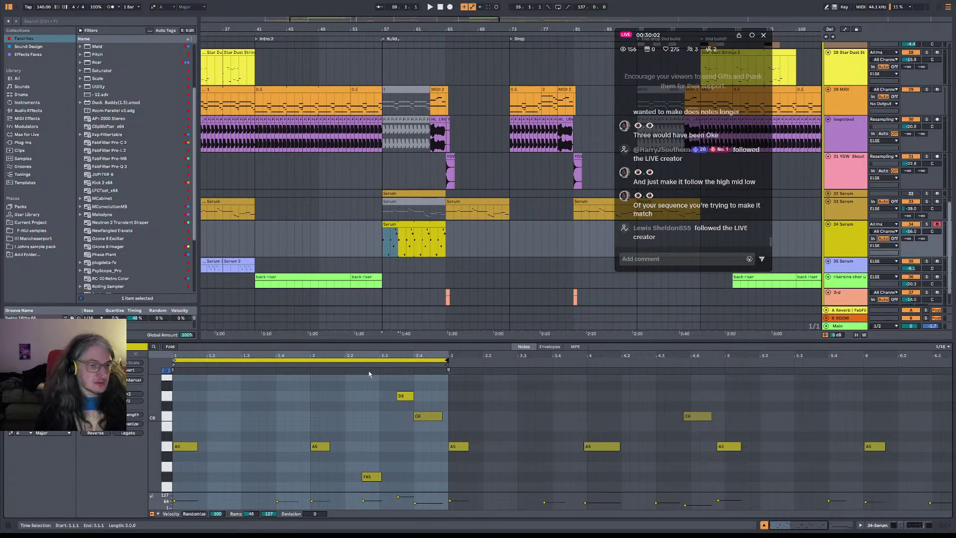
{"action": "scroll", "coordinate": [413, 394], "scroll_direction": "down", "scroll_amount": 1}
{"action": "key", "text": "space"}
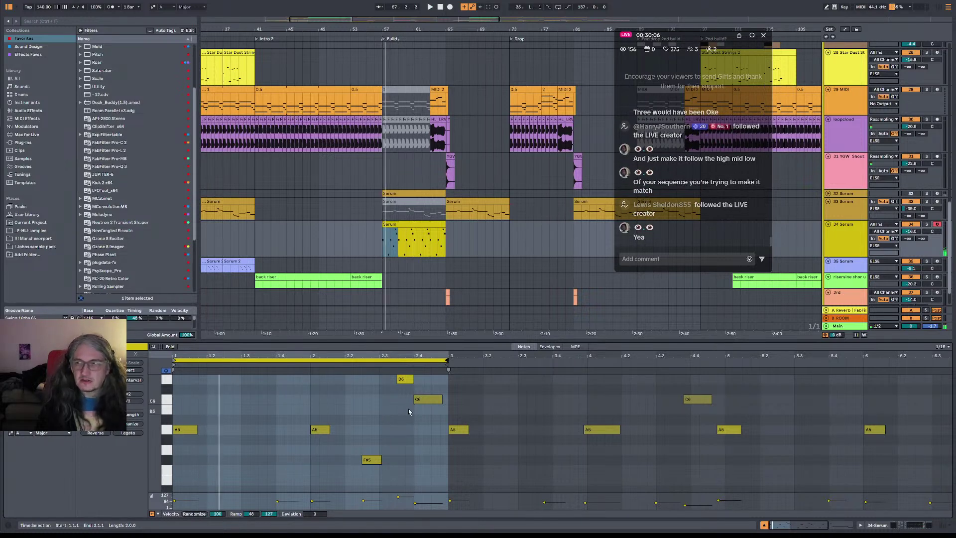
{"action": "key", "text": "space"}
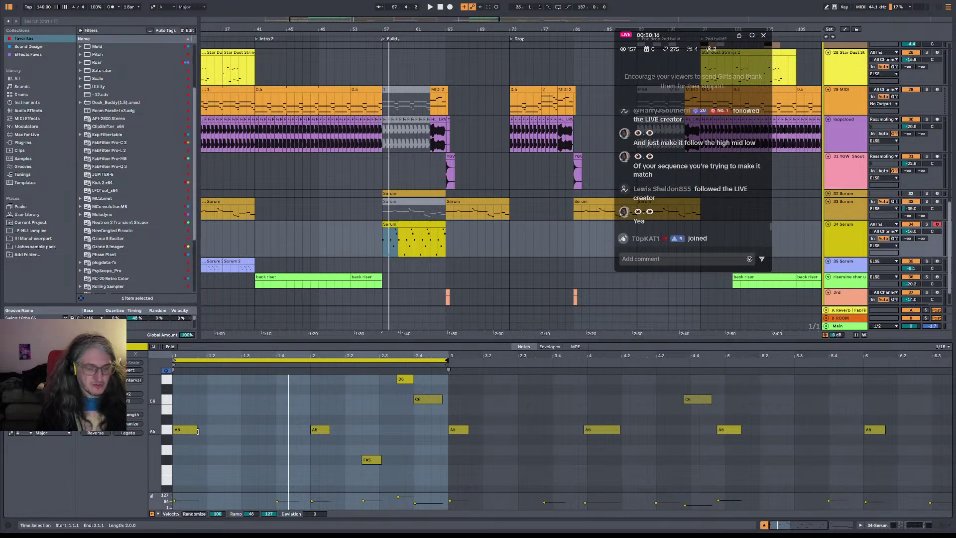
{"action": "key", "text": "space"}
{"action": "left_click_drag", "start_coordinate": [198, 431], "coordinate": [192, 431]}
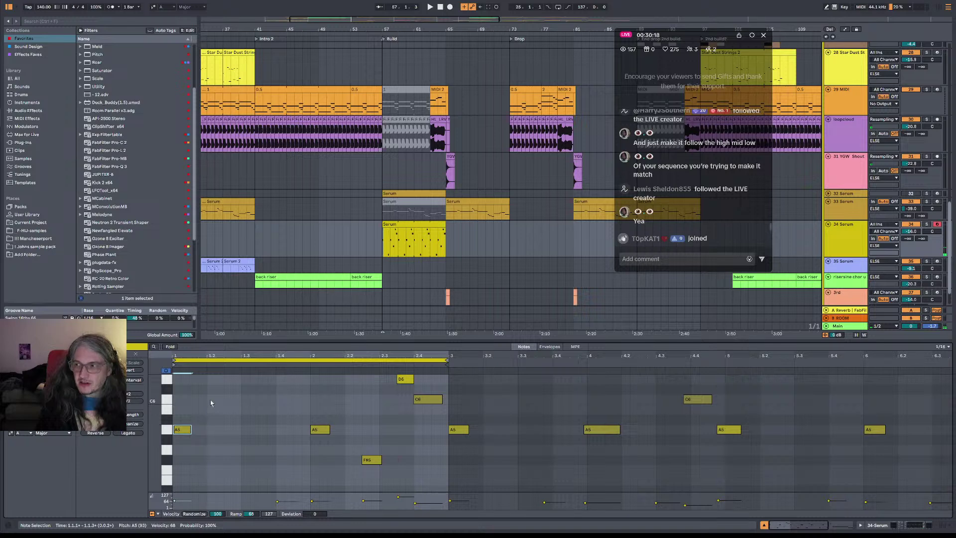
- Listen to the two-bar loop again and trim the end of the F#5 note in bar 2 slightly
{"action": "key", "text": "space"}
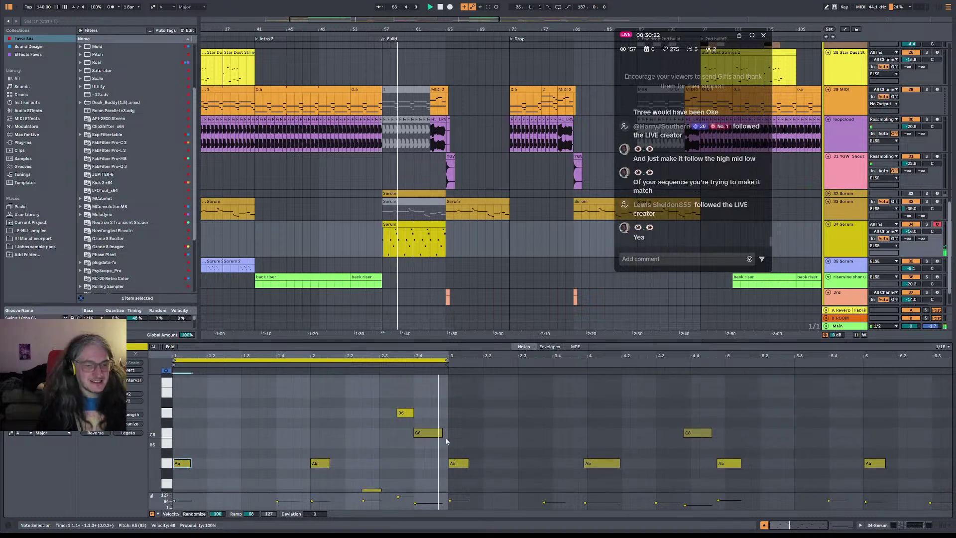
{"action": "scroll", "coordinate": [447, 457], "scroll_direction": "down", "scroll_amount": 1}
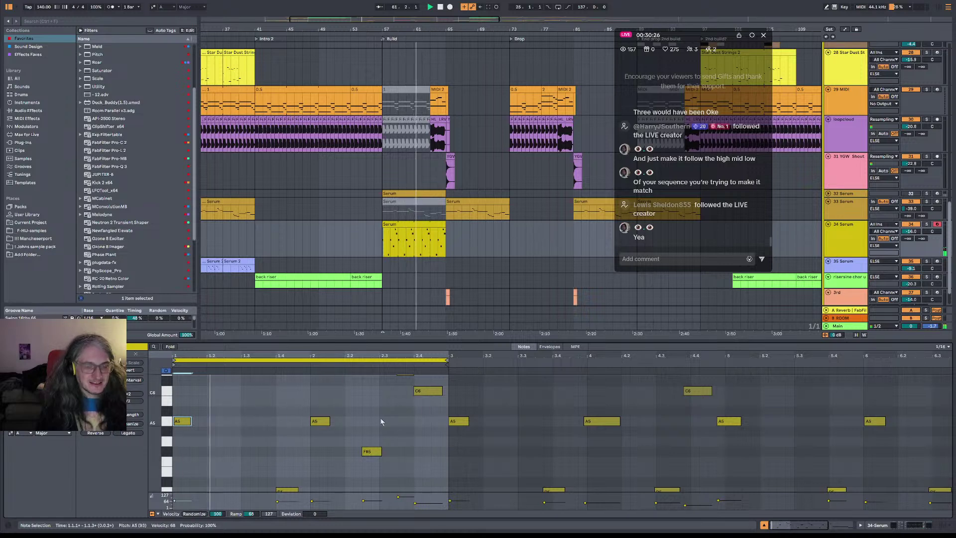
{"action": "scroll", "coordinate": [355, 443], "scroll_direction": "down", "scroll_amount": 4}
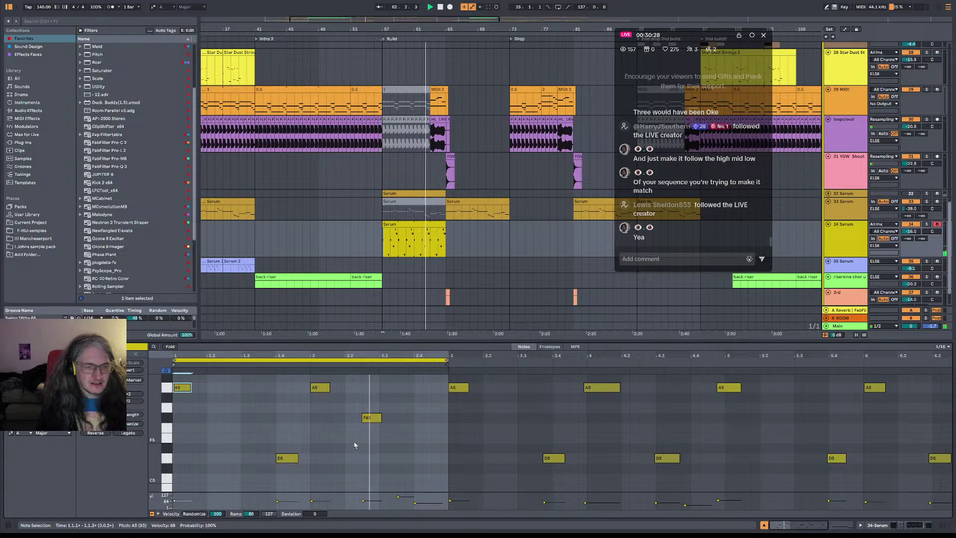
{"action": "scroll", "coordinate": [354, 442], "scroll_direction": "up", "scroll_amount": 4}
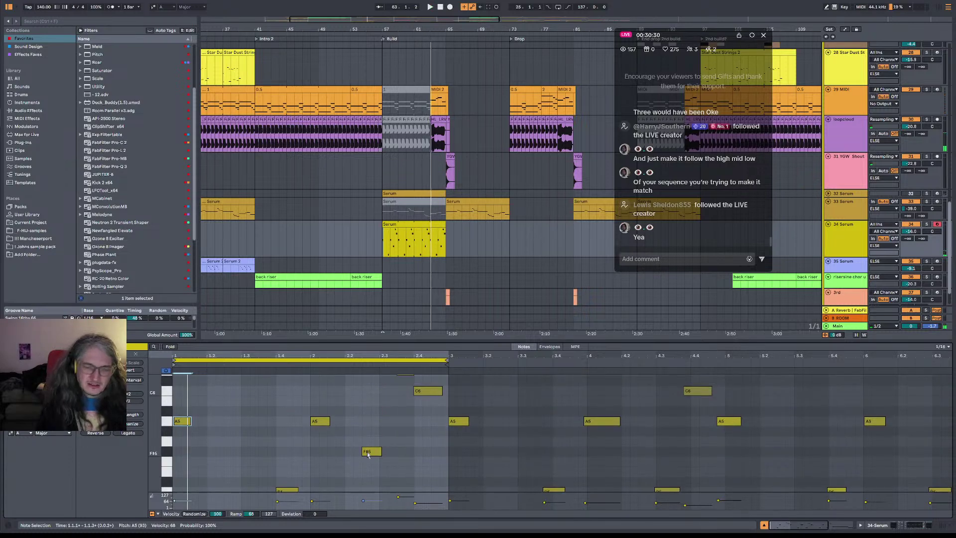
{"action": "key", "text": "space"}
{"action": "left_click", "coordinate": [371, 451]}
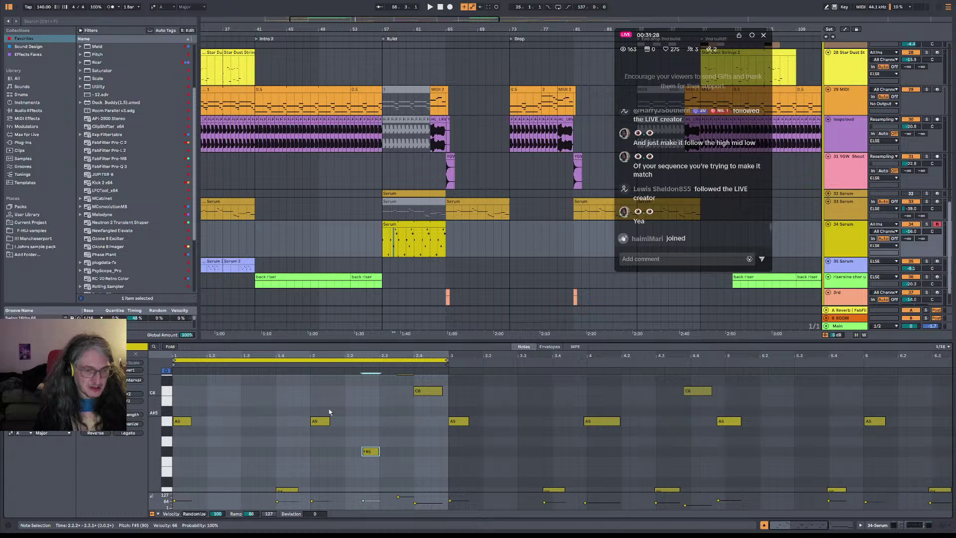
- Play the loop while sounding the F#5 key against it, and place the insert marker at 1.1.2
{"action": "key", "text": "space"}
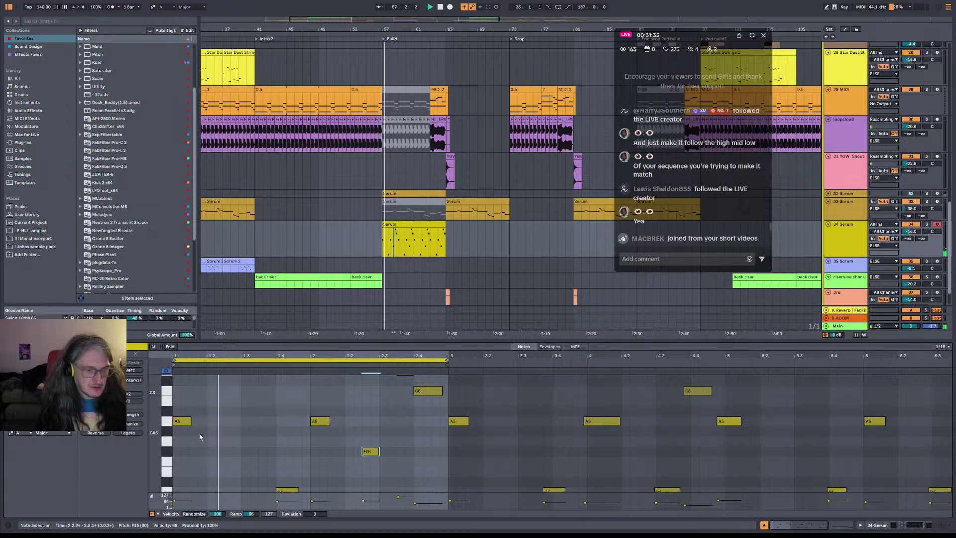
{"action": "left_click", "coordinate": [167, 452]}
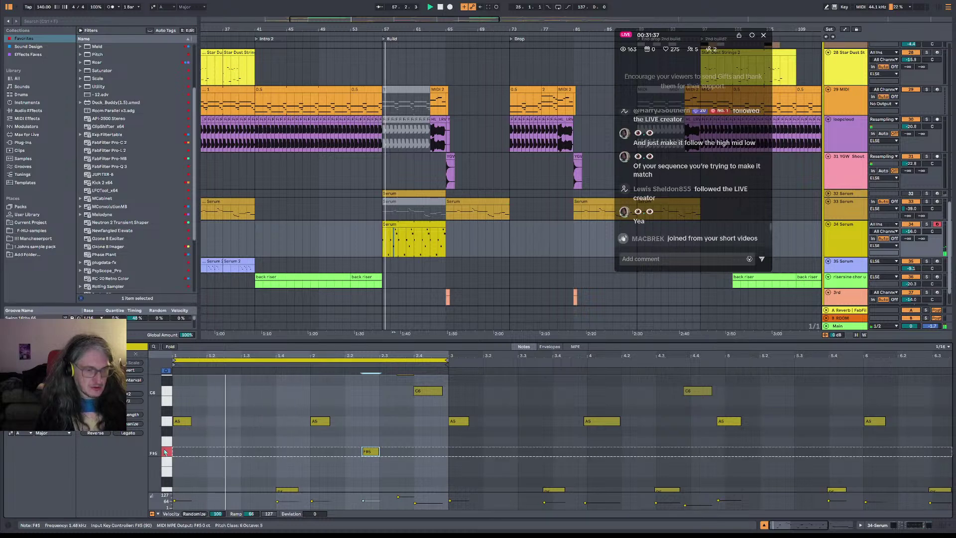
{"action": "left_click", "coordinate": [167, 452]}
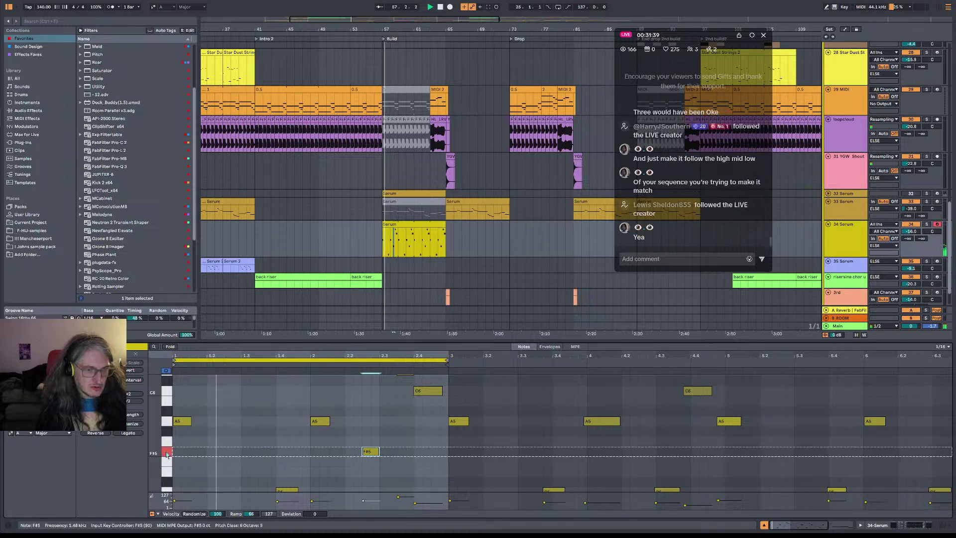
{"action": "left_click", "coordinate": [187, 452]}
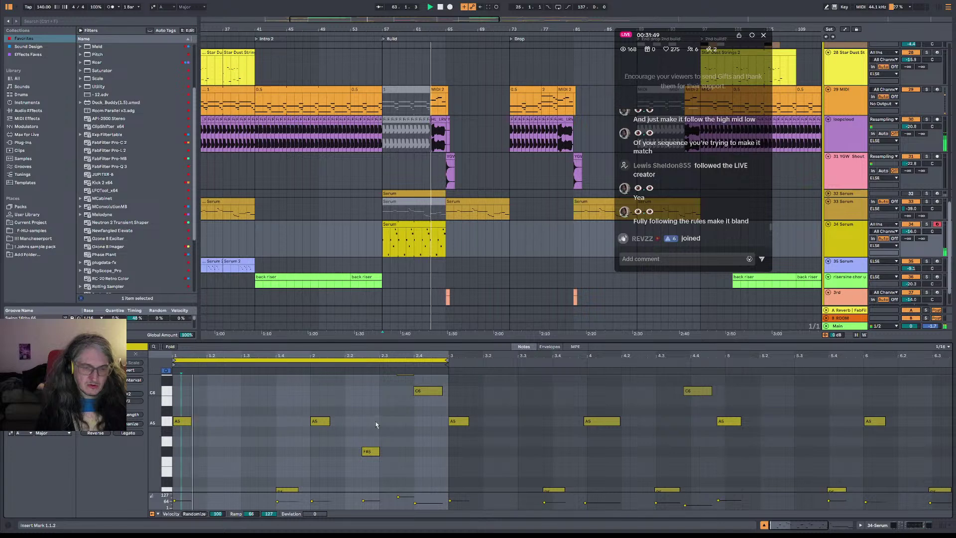
- Shorten the Serum clip on track 34 so that it ends at bar 63, just before the end of the Build
{"action": "left_click_drag", "start_coordinate": [445, 240], "coordinate": [429, 240]}
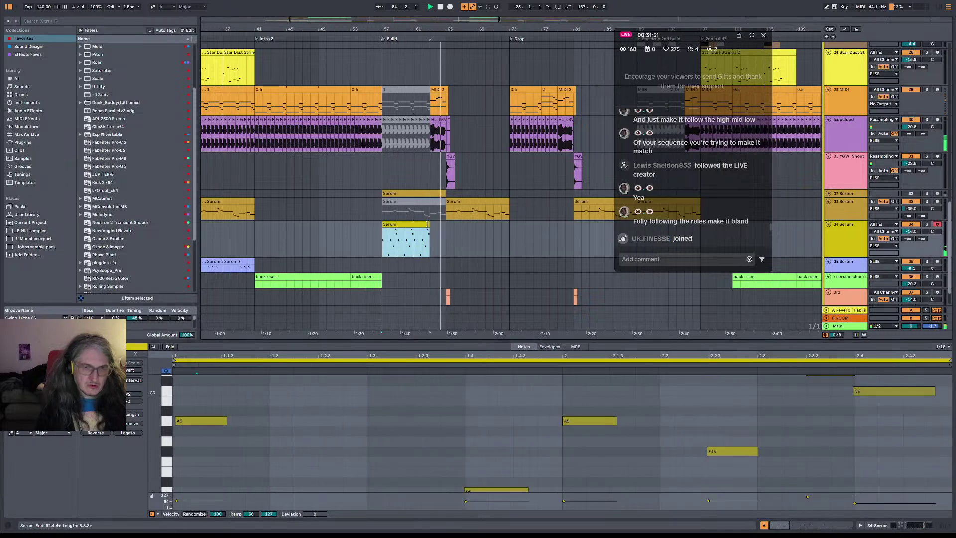
- Try a copy of the shortened Serum clip at the start of the Drop at 73.1.1
{"action": "left_click", "coordinate": [477, 229]}
{"action": "key", "text": "ctrl+v"}
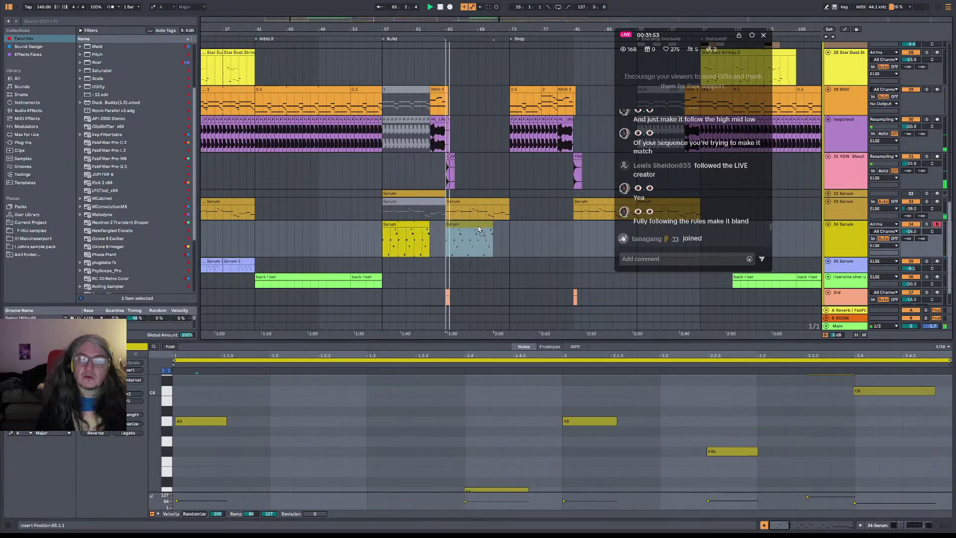
{"action": "left_click_drag", "start_coordinate": [527, 227], "coordinate": [536, 228]}
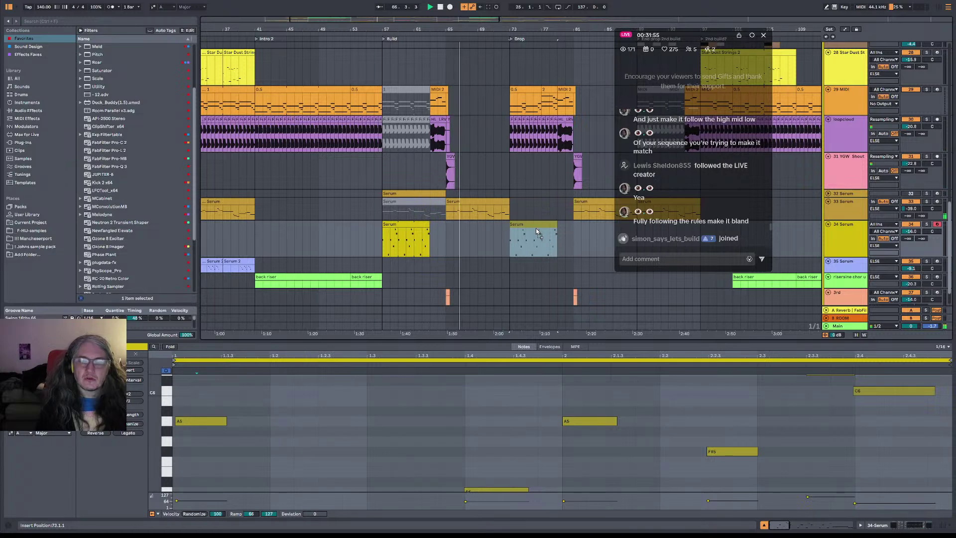
{"action": "scroll", "coordinate": [498, 200], "scroll_direction": "right", "scroll_amount": 5}
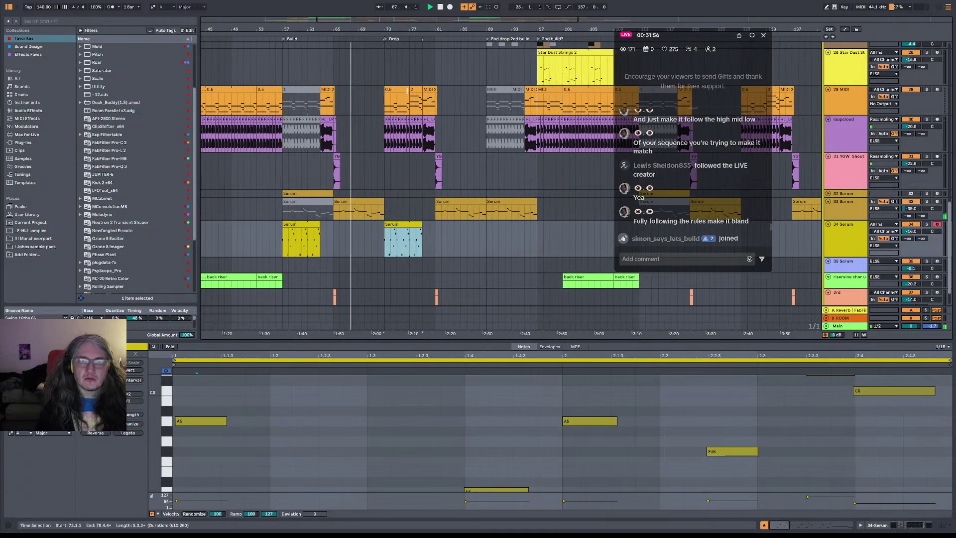
{"action": "left_click", "coordinate": [431, 215]}
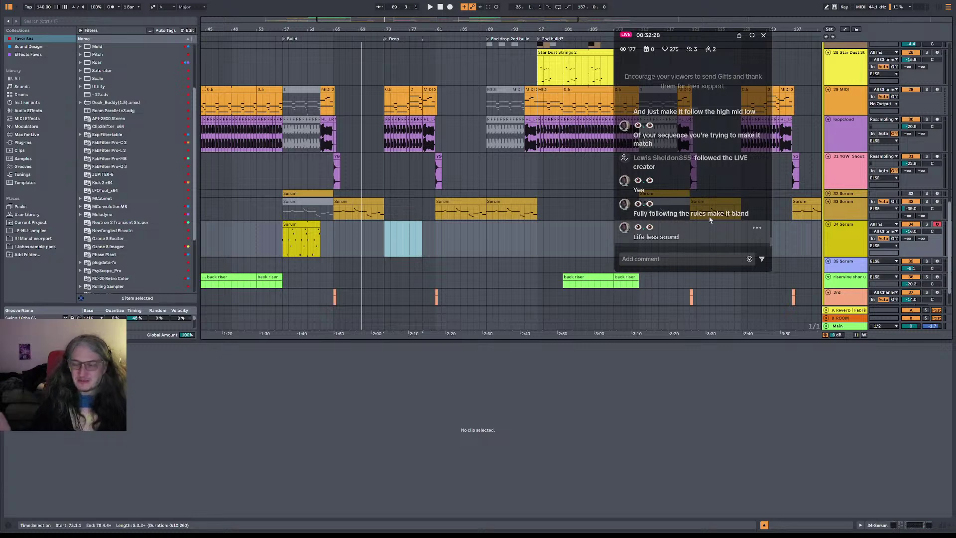
- Play the Build from 57.1.1 and lengthen the first A5 note of the Serum clip to about one beat
{"action": "left_click", "coordinate": [282, 251]}
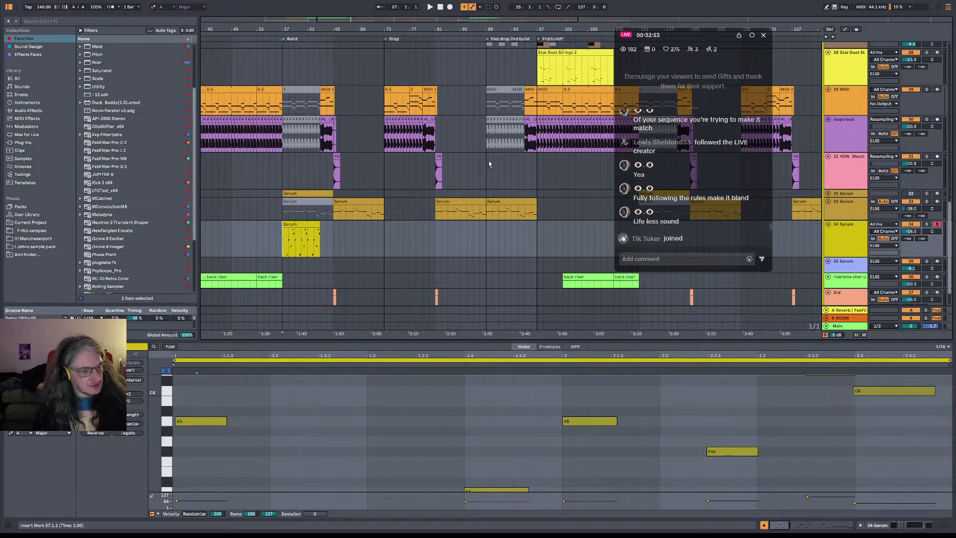
{"action": "key", "text": "space"}
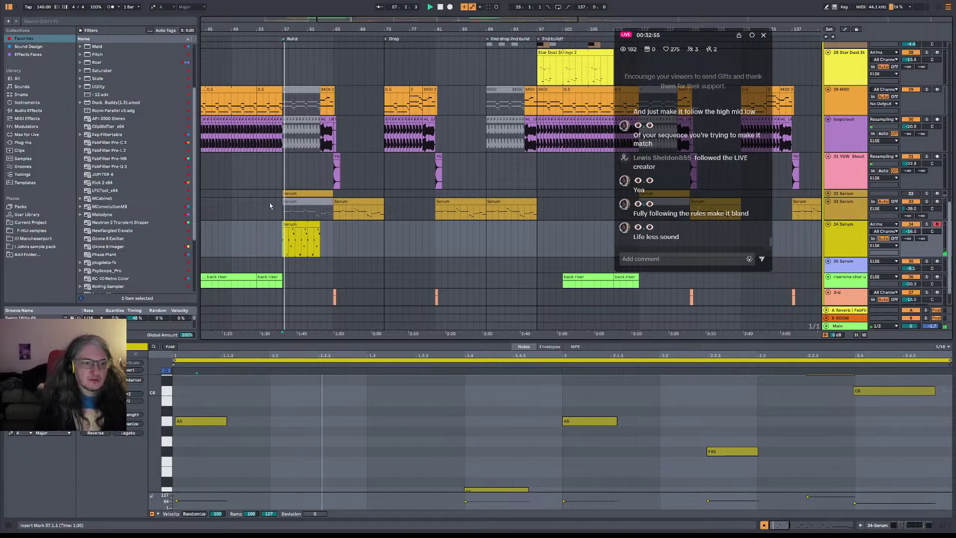
{"action": "key", "text": "space"}
{"action": "left_click", "coordinate": [294, 448]}
{"action": "left_click", "coordinate": [211, 422]}
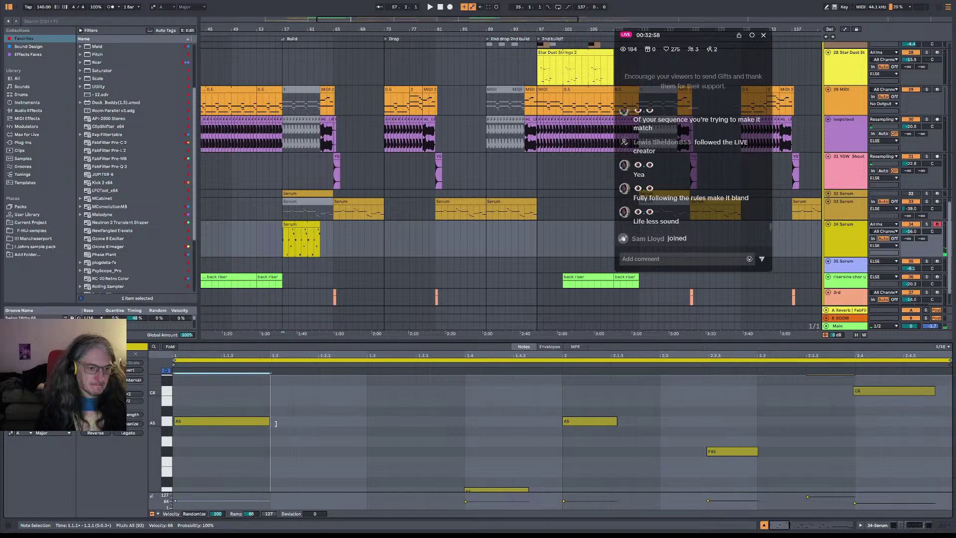
{"action": "left_click_drag", "start_coordinate": [227, 422], "coordinate": [272, 422]}
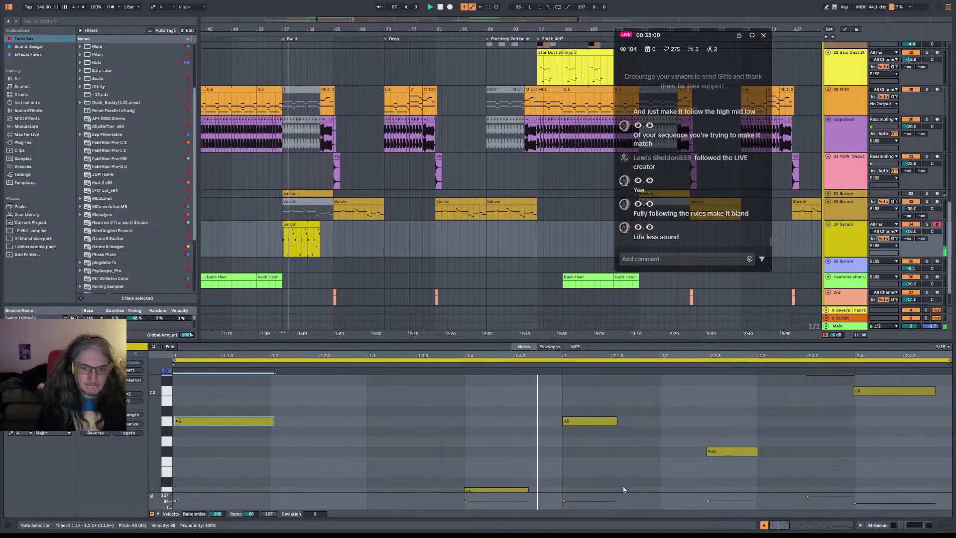
- Extend the D5 note at 1.4 to 2.1.1 and the second A5 note to 2.2.1
{"action": "scroll", "coordinate": [638, 428], "scroll_direction": "down", "scroll_amount": 3}
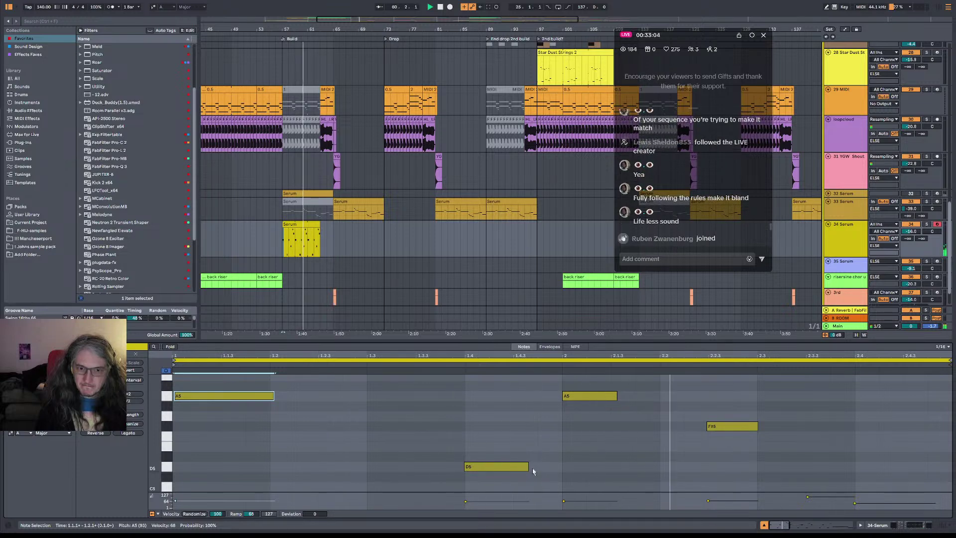
{"action": "left_click_drag", "start_coordinate": [529, 467], "coordinate": [561, 467]}
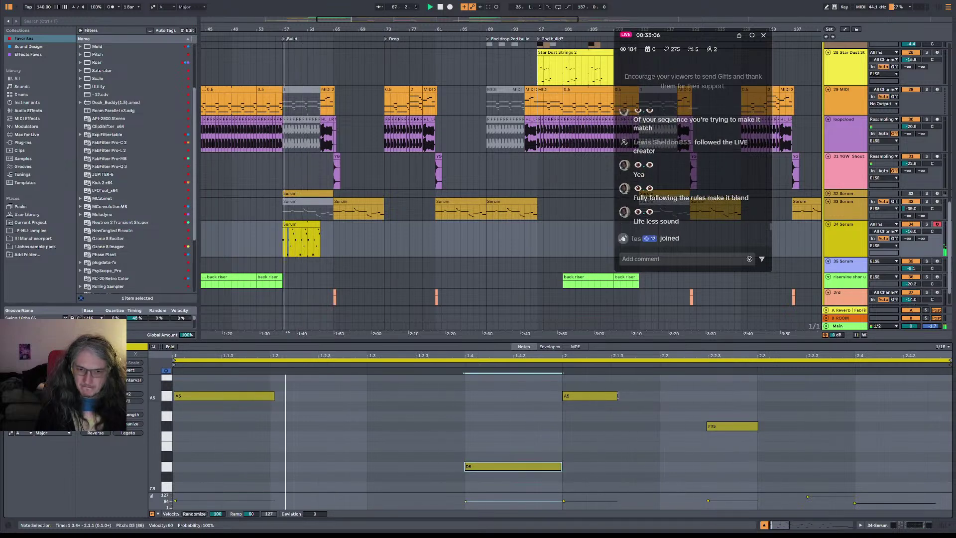
{"action": "left_click_drag", "start_coordinate": [616, 396], "coordinate": [654, 397]}
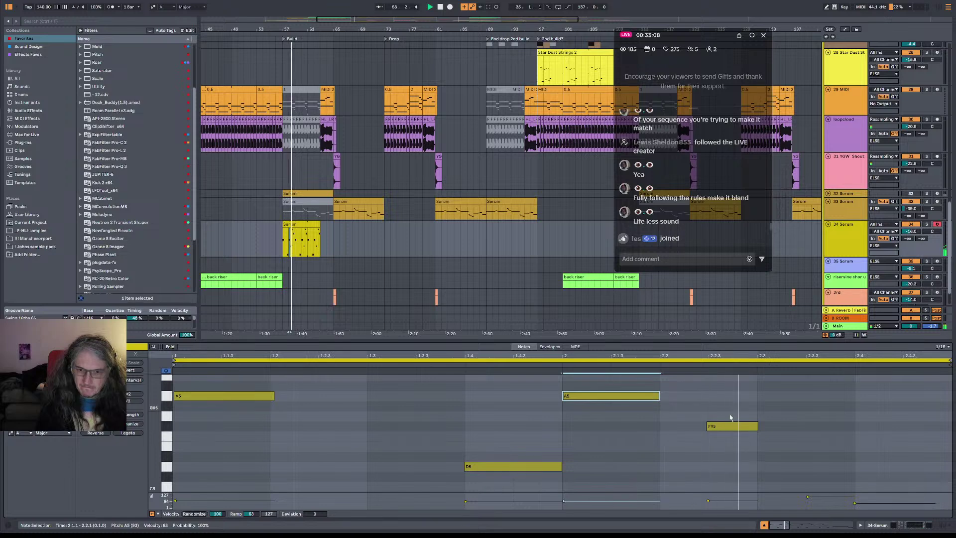
- Lengthen the D6 note in bar 2 to one full beat, spanning 2.3.1 to 2.4.1
{"action": "scroll", "coordinate": [742, 431], "scroll_direction": "up", "scroll_amount": 1}
{"action": "scroll", "coordinate": [742, 431], "scroll_direction": "up", "scroll_amount": 5}
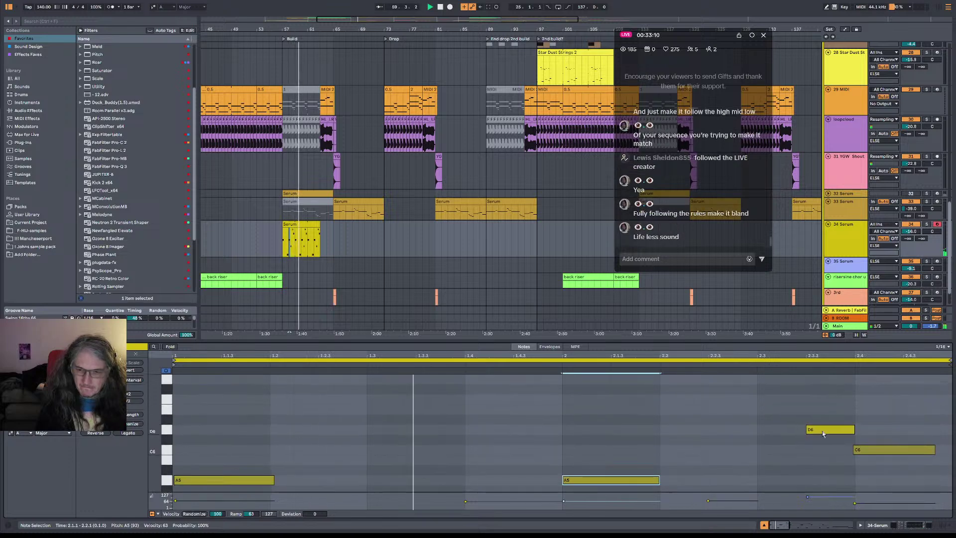
{"action": "left_click_drag", "start_coordinate": [816, 432], "coordinate": [854, 429]}
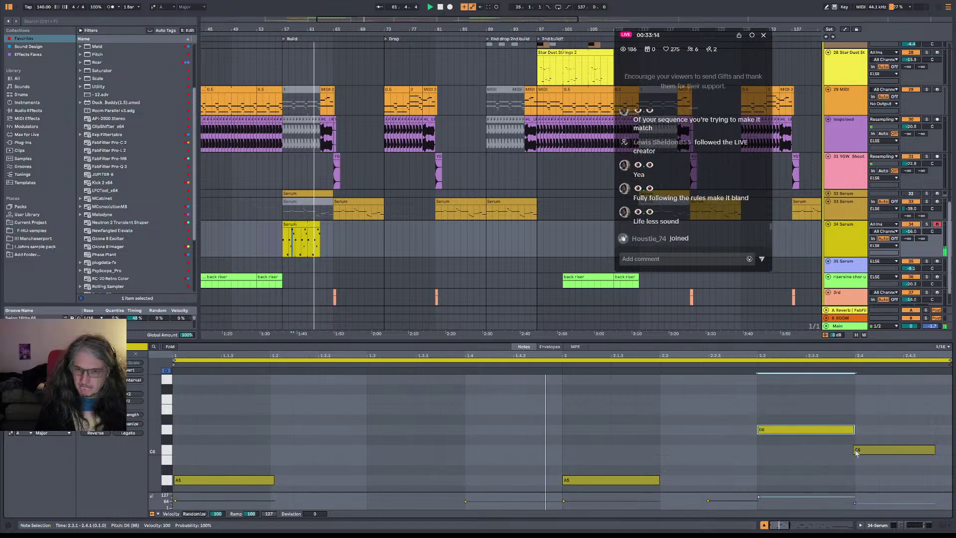
- Listen to the lengthened notes in the Serum loop, check the track's device chain, and reopen the clip's notes
{"action": "scroll", "coordinate": [692, 422], "scroll_direction": "down", "scroll_amount": 5}
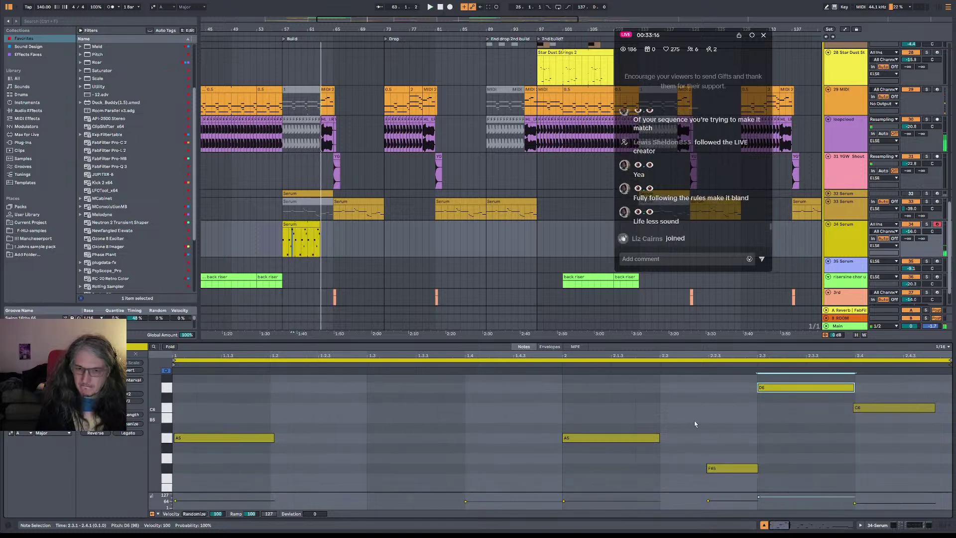
{"action": "left_click", "coordinate": [513, 423]}
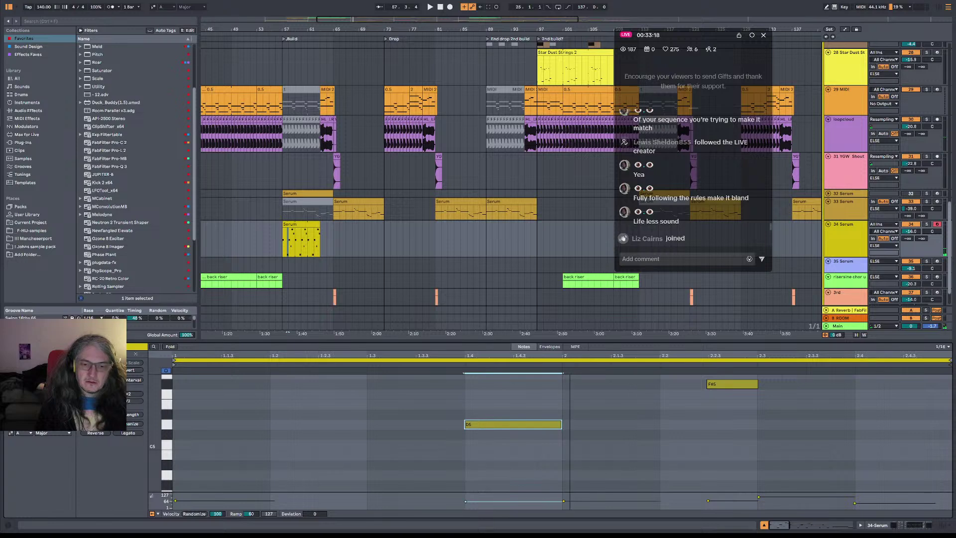
{"action": "key", "text": "minus"}
{"action": "key", "text": "minus"}
{"action": "key", "text": "plus"}
{"action": "scroll", "coordinate": [232, 415], "scroll_direction": "up", "scroll_amount": 3}
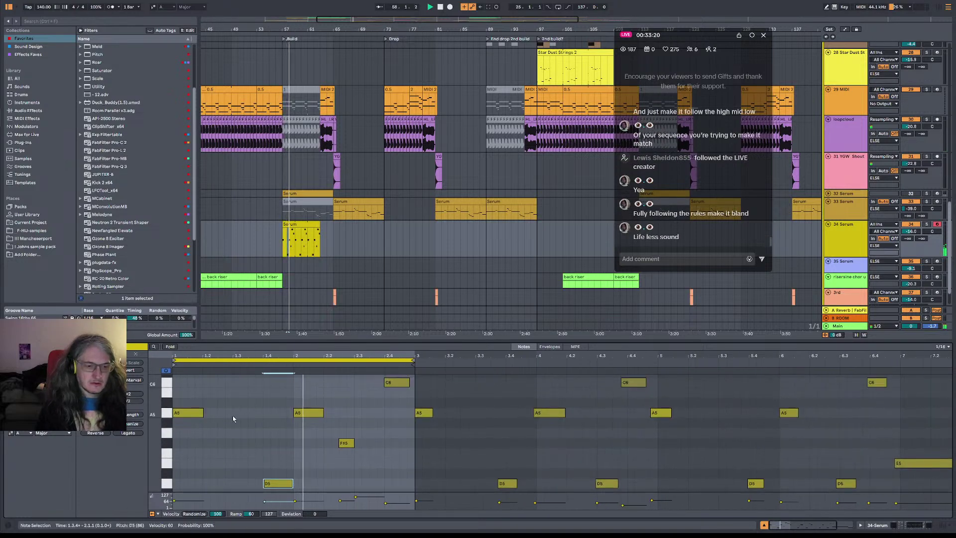
{"action": "left_click", "coordinate": [308, 412]}
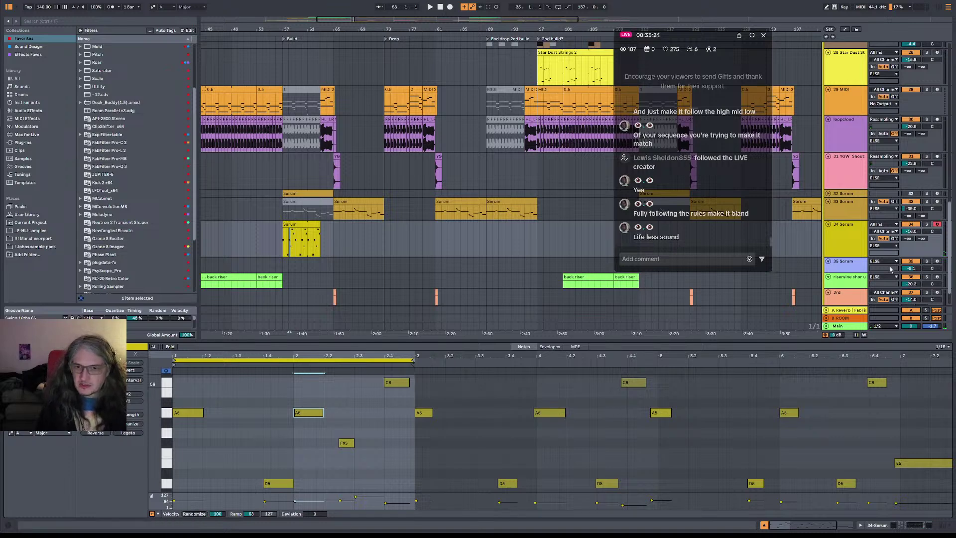
{"action": "left_click", "coordinate": [859, 243]}
{"action": "key", "text": "space"}
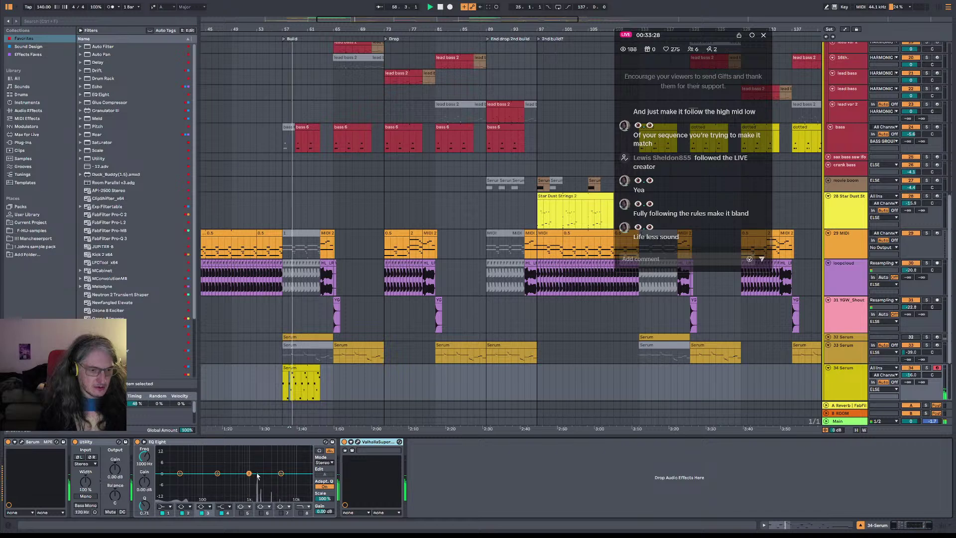
{"action": "double_click", "coordinate": [303, 384]}
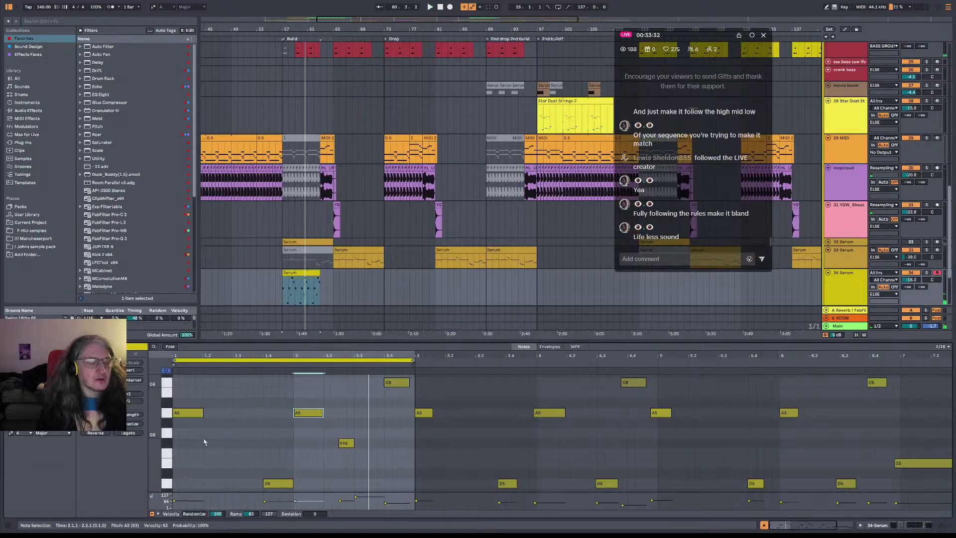
{"action": "key", "text": "space"}
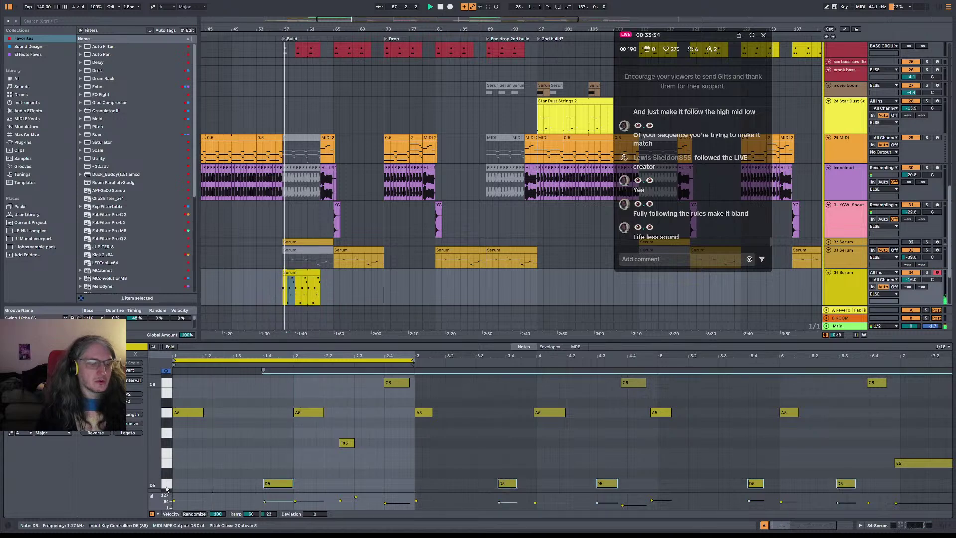
- Move the first A5 note down to D5 and add a short F#5 note from 1.3.3 to 1.4.1
{"action": "left_click_drag", "start_coordinate": [188, 414], "coordinate": [189, 475]}
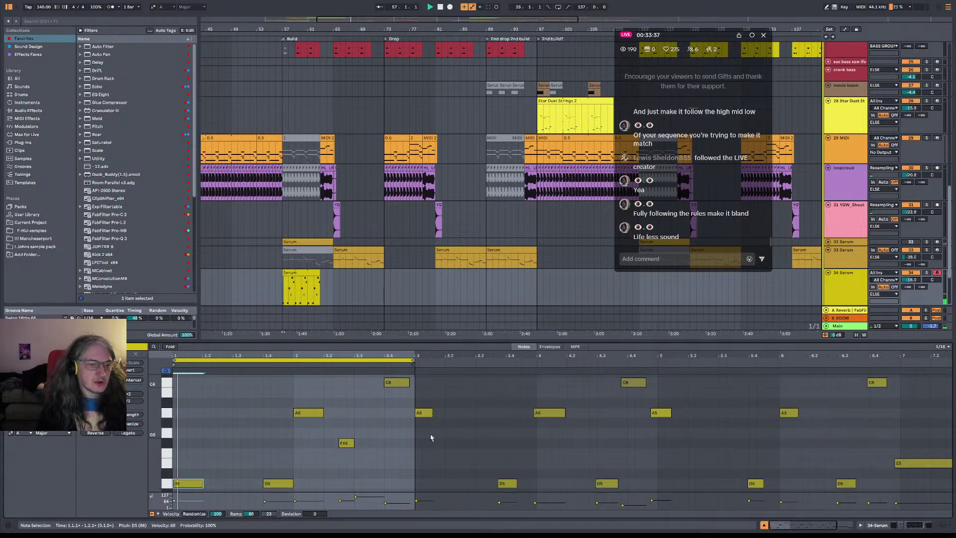
{"action": "key", "text": "space"}
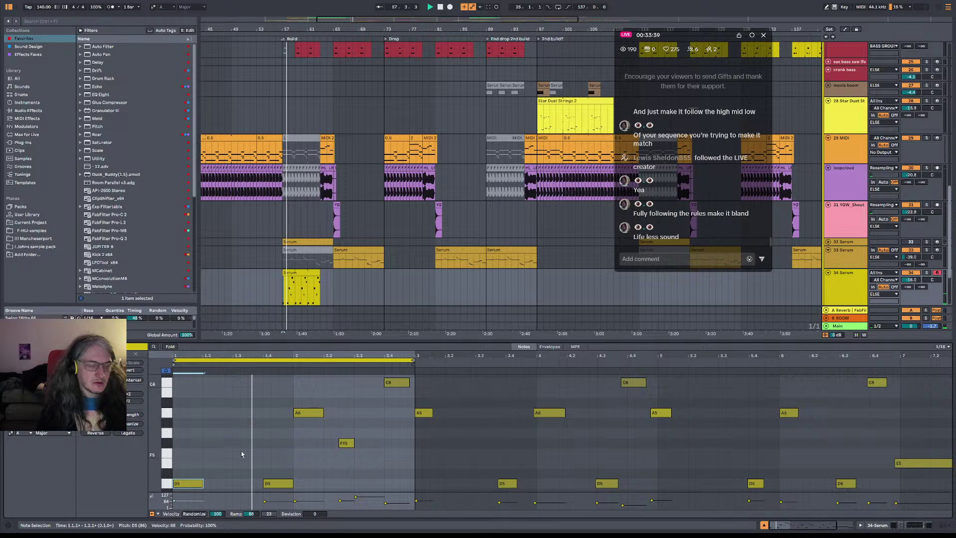
{"action": "left_click", "coordinate": [166, 445]}
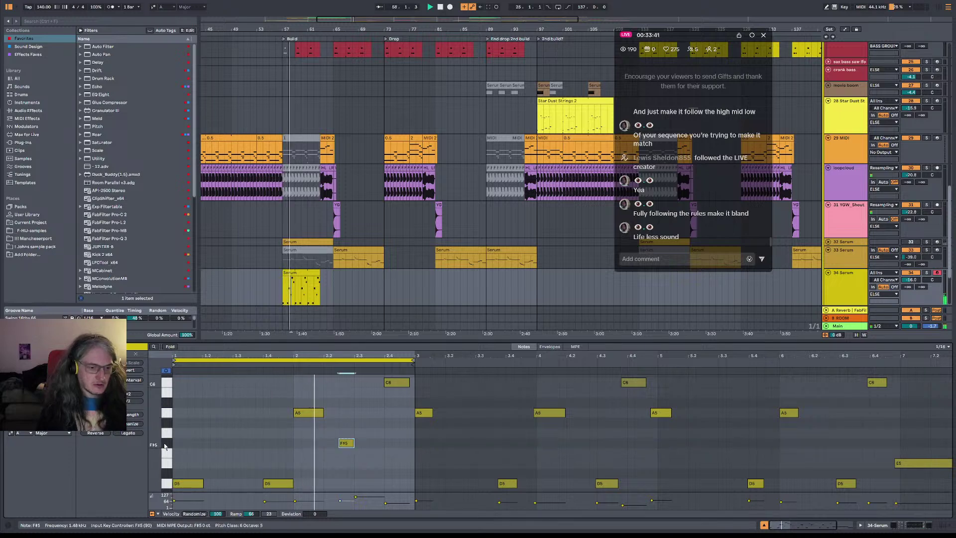
{"action": "double_click", "coordinate": [253, 445]}
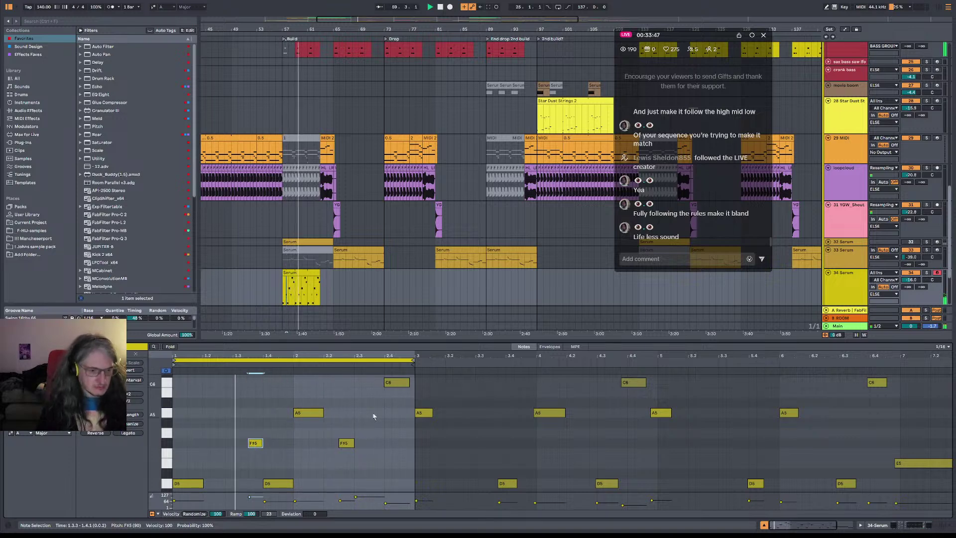
{"action": "scroll", "coordinate": [358, 425], "scroll_direction": "up", "scroll_amount": 1}
{"action": "scroll", "coordinate": [279, 436], "scroll_direction": "down", "scroll_amount": 2}
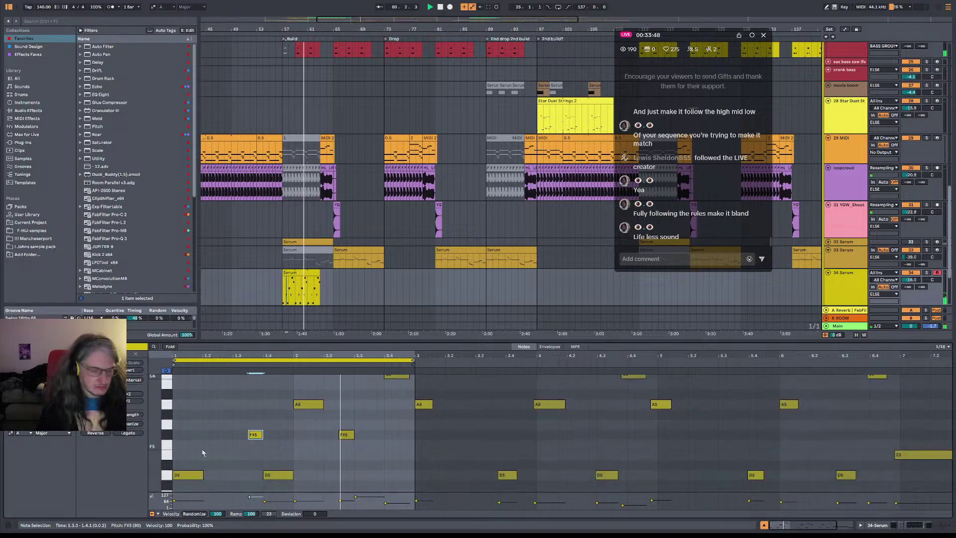
- Try the first note at F#5 during playback and return it to D5
{"action": "key", "text": "space"}
{"action": "left_click", "coordinate": [194, 477]}
{"action": "left_click_drag", "start_coordinate": [195, 477], "coordinate": [197, 438]}
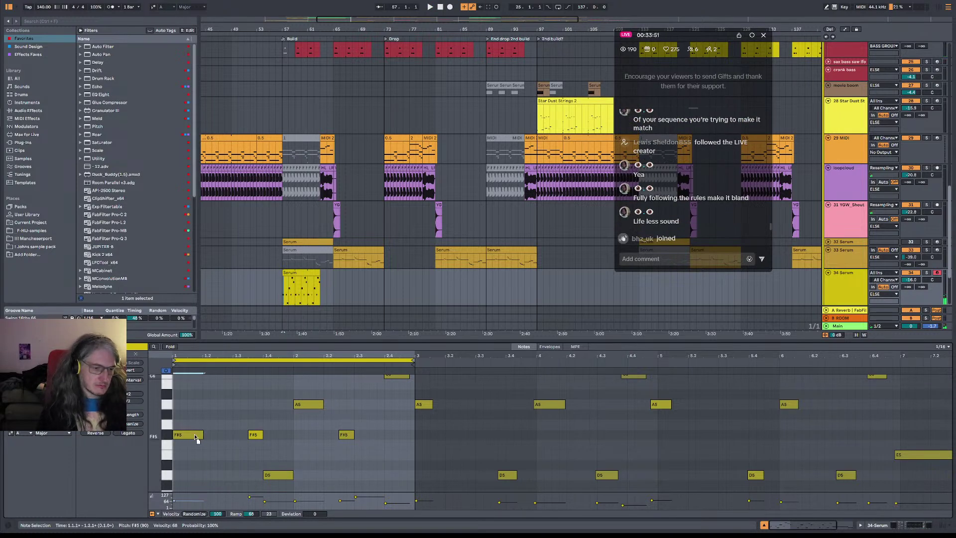
{"action": "key", "text": "space"}
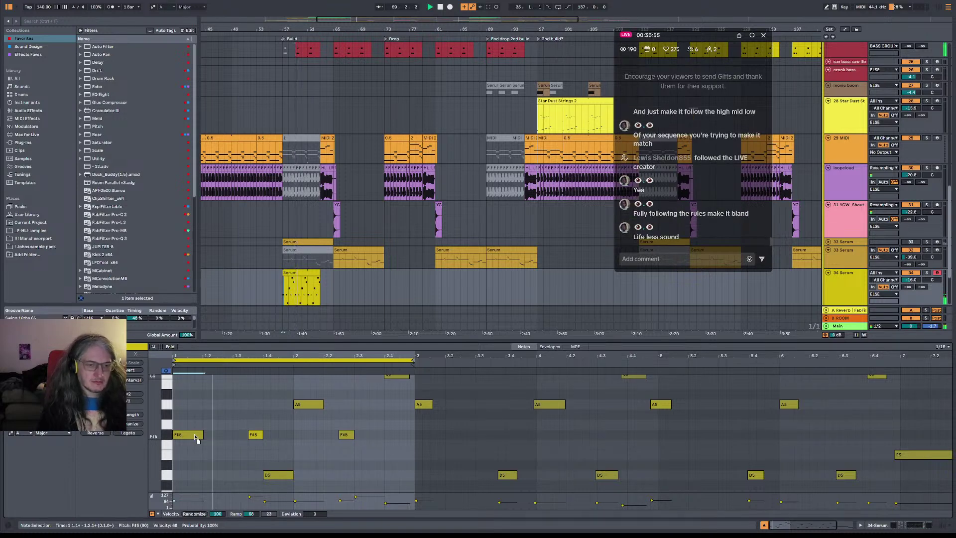
{"action": "left_click_drag", "start_coordinate": [196, 438], "coordinate": [206, 476]}
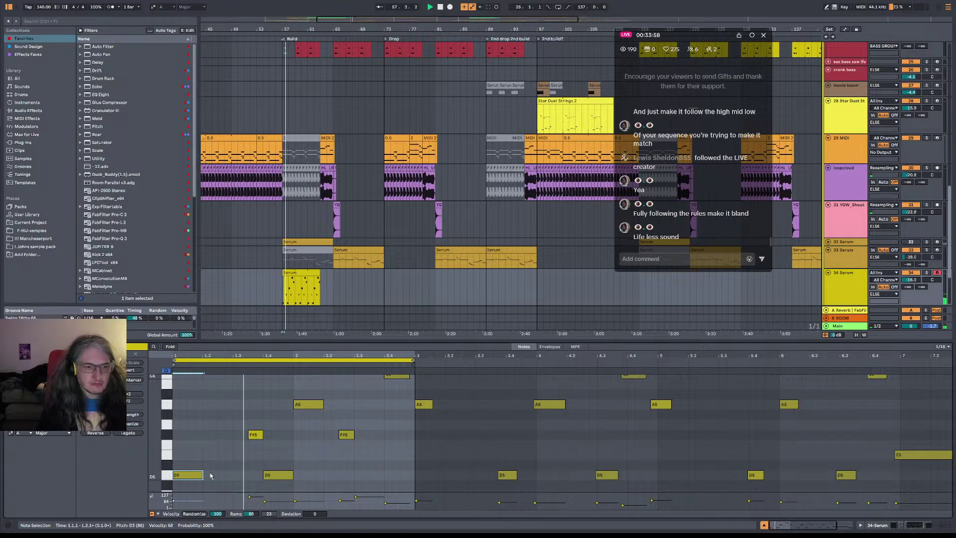
- Audition the A5, F5 and E5 keys in the Serum clip to compare pitches for the melody
{"action": "left_click", "coordinate": [166, 407]}
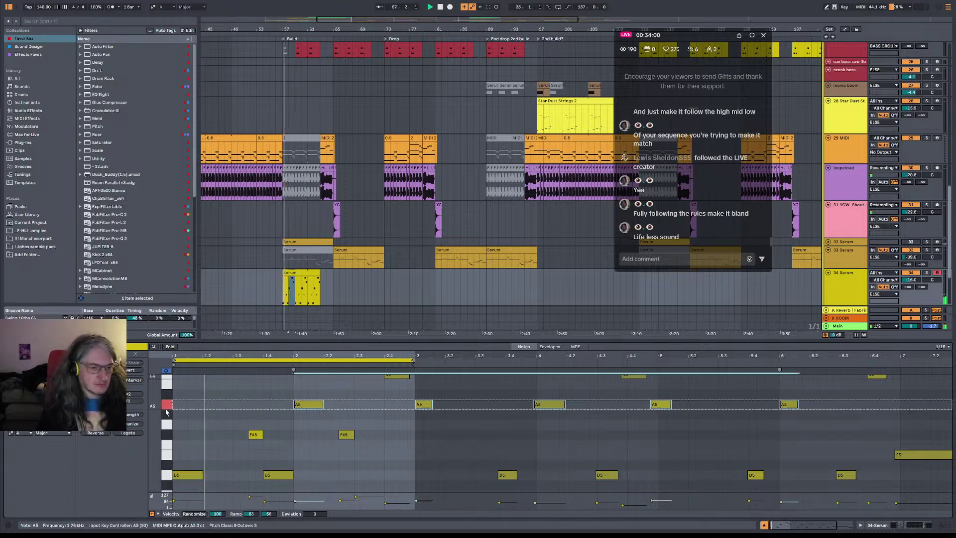
{"action": "left_click", "coordinate": [167, 449]}
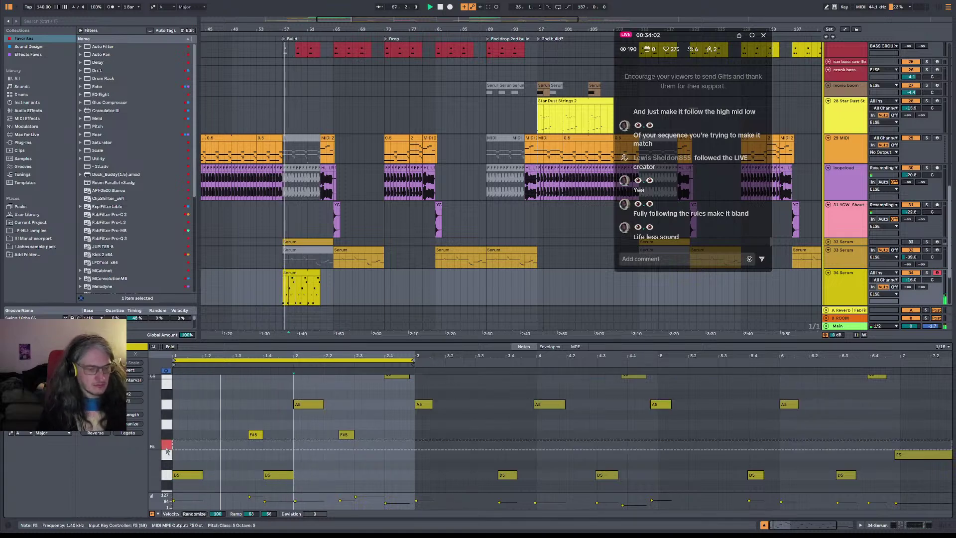
{"action": "left_click", "coordinate": [168, 459]}
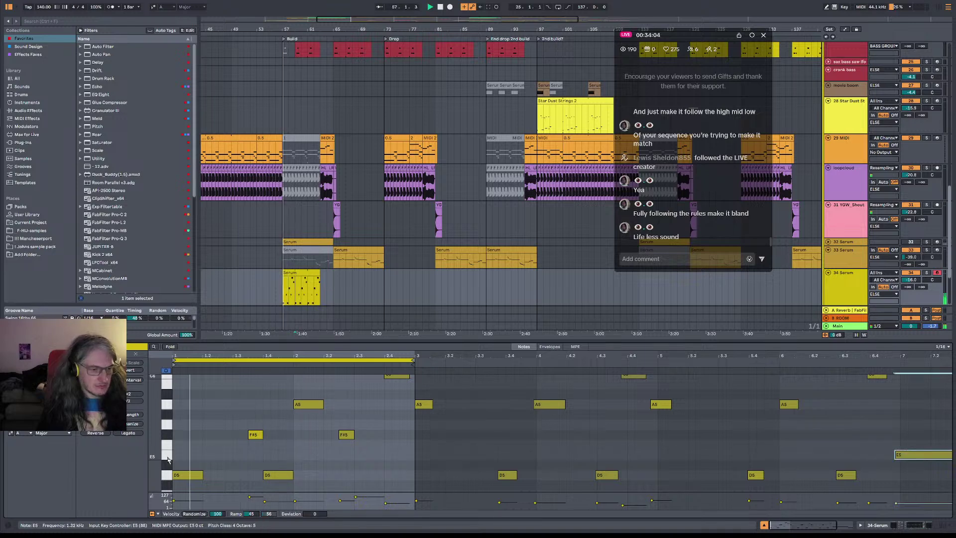
{"action": "left_click", "coordinate": [168, 458]}
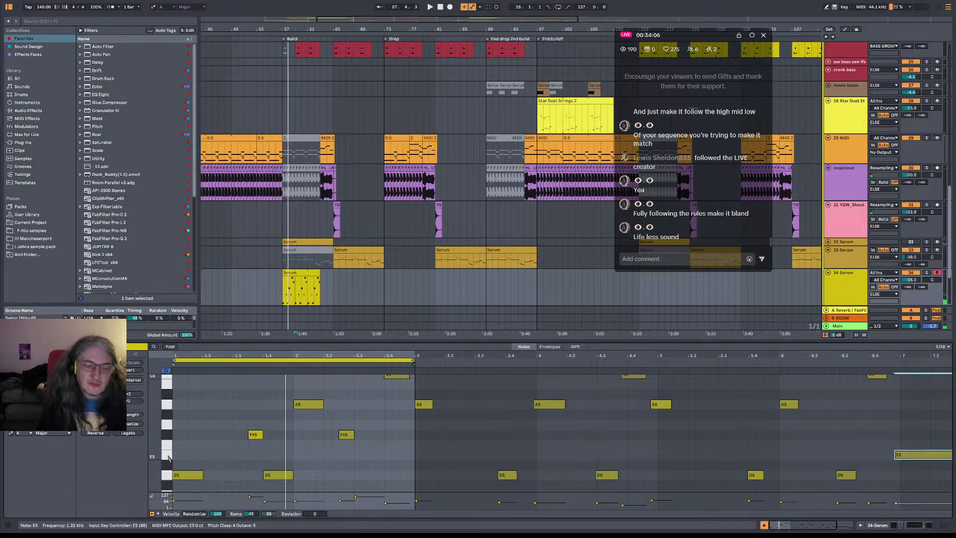
{"action": "left_click", "coordinate": [169, 452]}
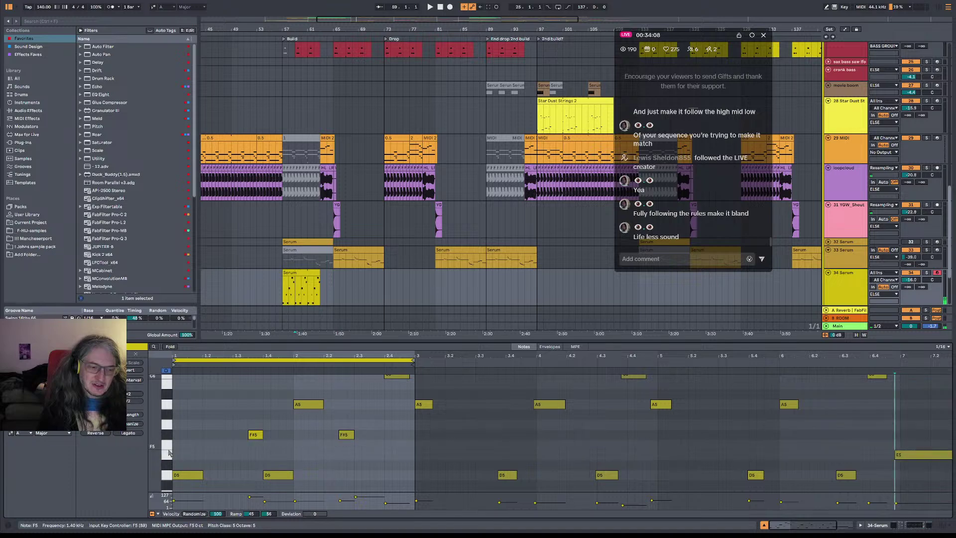
{"action": "left_click", "coordinate": [169, 455]}
{"action": "left_click", "coordinate": [169, 449]}
{"action": "left_click", "coordinate": [169, 455]}
{"action": "left_click", "coordinate": [170, 448]}
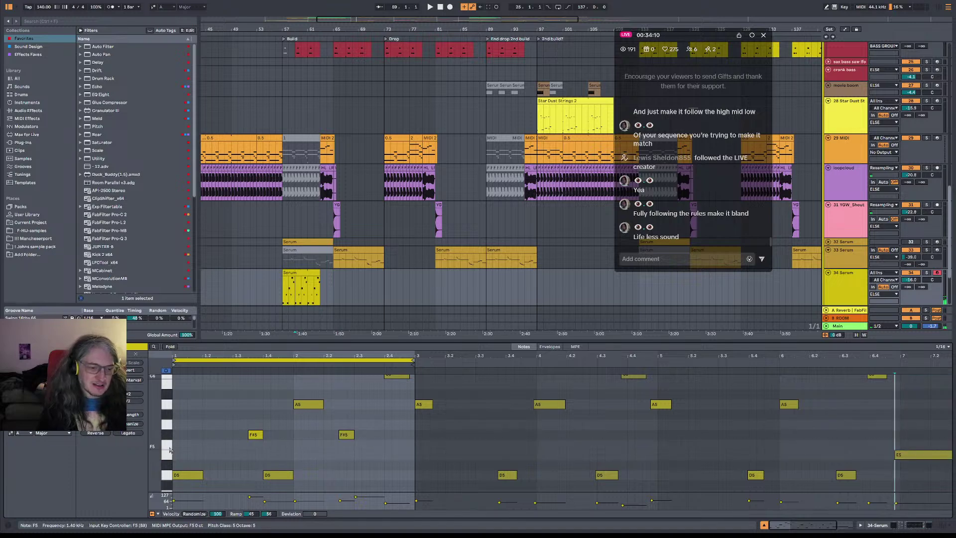
- Audition the F5 and E5 keys alternately to choose passing pitches for the Serum melody
{"action": "left_click", "coordinate": [169, 454]}
{"action": "left_click", "coordinate": [169, 449]}
{"action": "left_click", "coordinate": [169, 455]}
{"action": "left_click", "coordinate": [169, 449]}
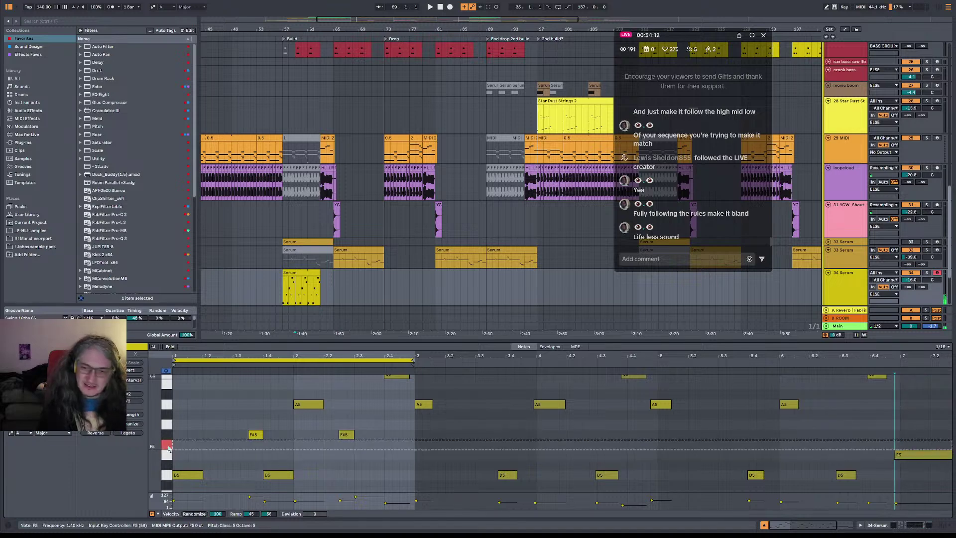
{"action": "left_click", "coordinate": [170, 454]}
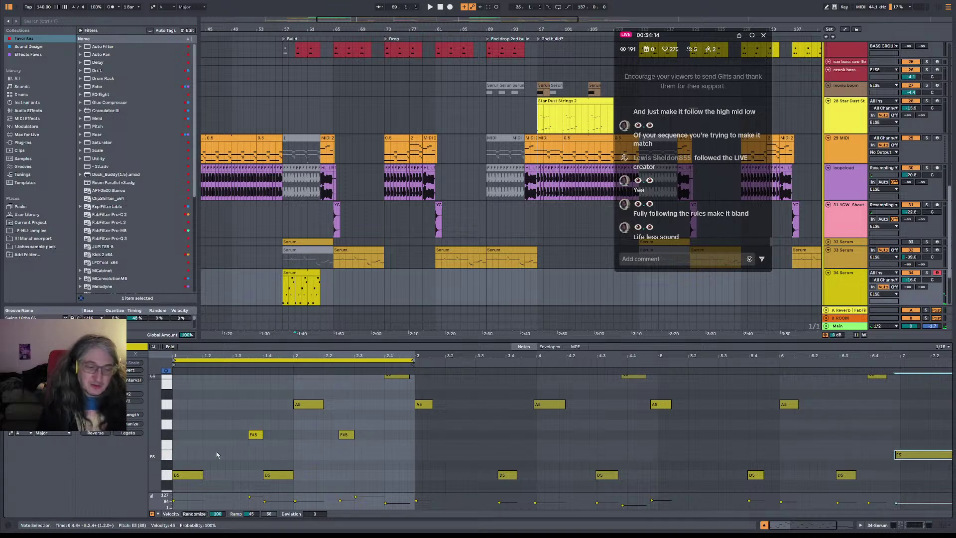
- Add a short E5 note from 1.2.1 to 1.2.3 and a short F5 note from 1.2.3 to 1.3.1
{"action": "double_click", "coordinate": [209, 455]}
{"action": "left_click_drag", "start_coordinate": [210, 455], "coordinate": [231, 444]}
{"action": "double_click", "coordinate": [221, 444]}
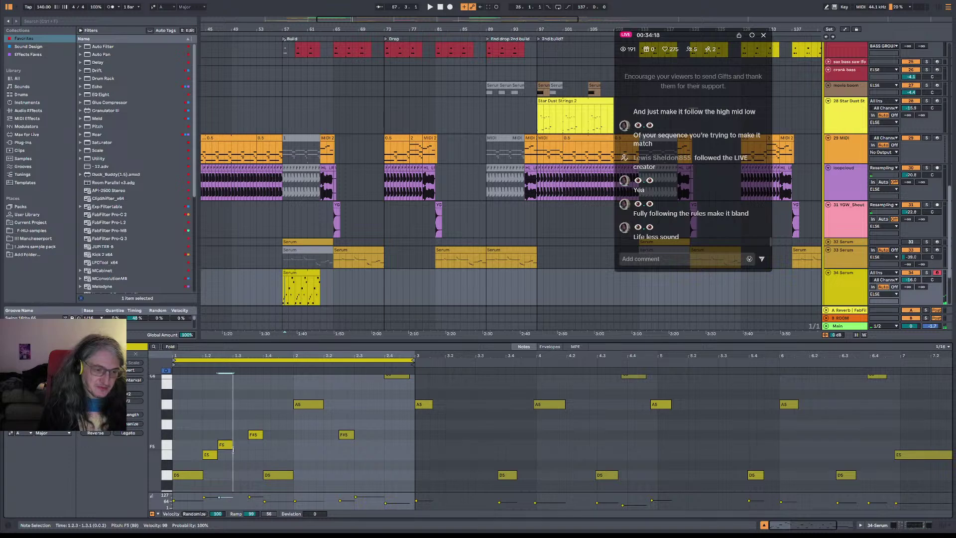
- Play the Serum loop repeatedly to judge the added E5 and F5 notes, checking the F5 key on its own between listens
{"action": "key", "text": "space"}
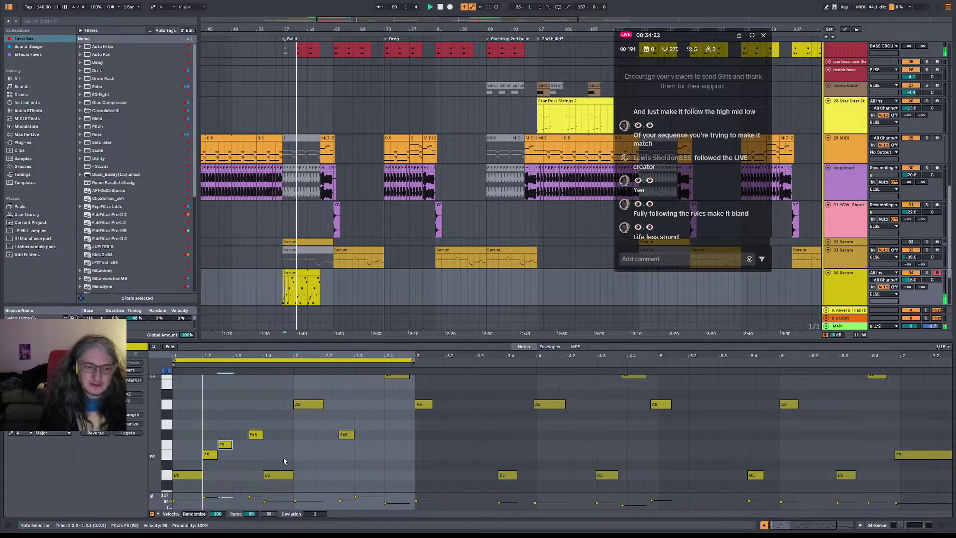
{"action": "key", "text": "space"}
{"action": "left_click", "coordinate": [246, 459]}
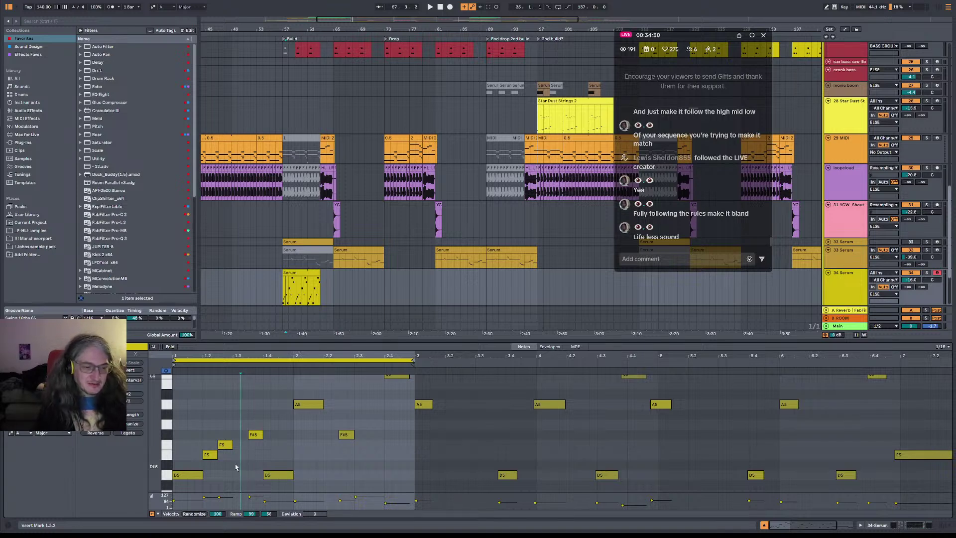
{"action": "left_click", "coordinate": [236, 466]}
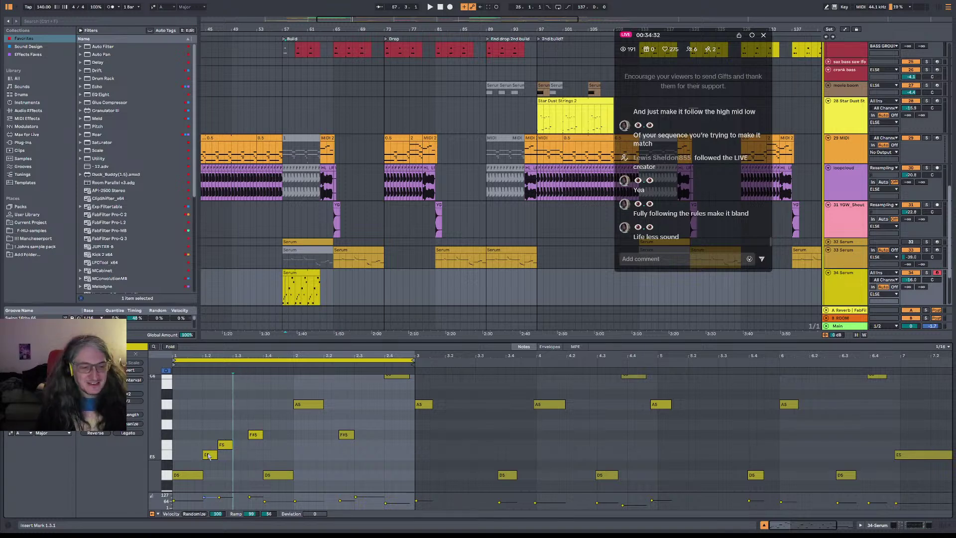
{"action": "key", "text": "space"}
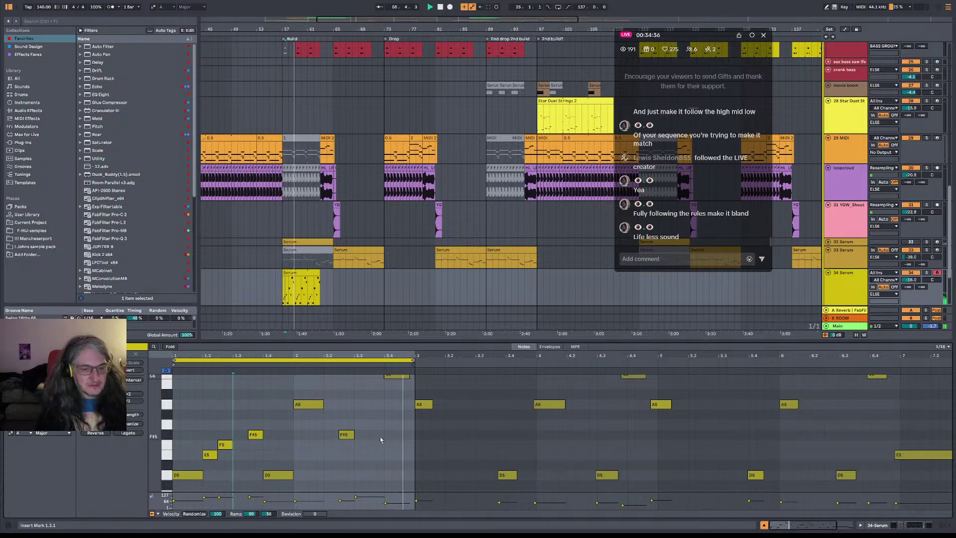
{"action": "left_click_drag", "start_coordinate": [222, 462], "coordinate": [201, 421]}
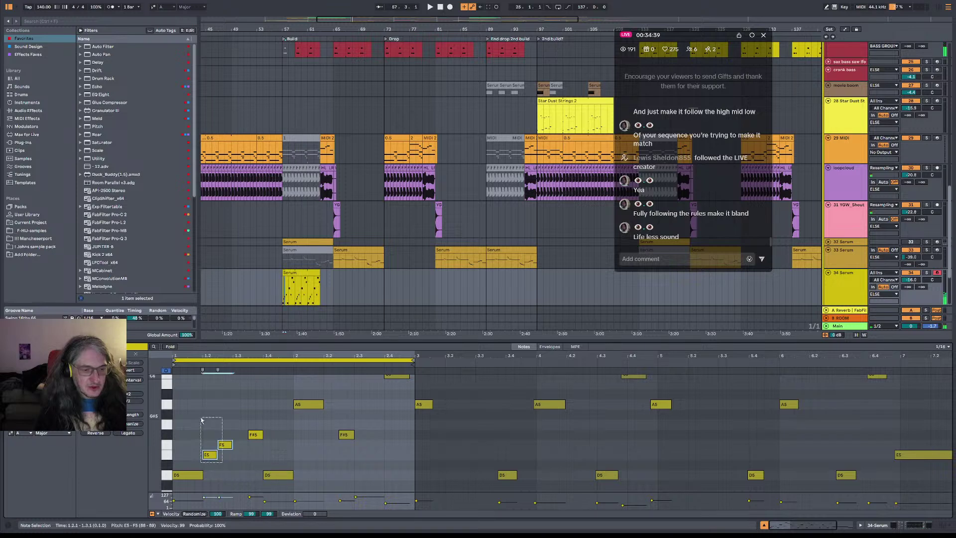
{"action": "left_click", "coordinate": [231, 474]}
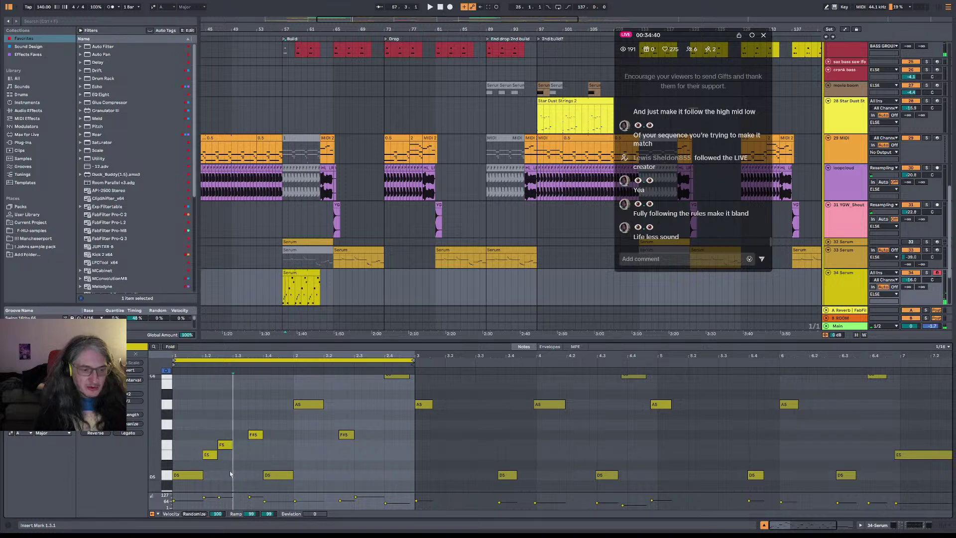
{"action": "left_click", "coordinate": [168, 447]}
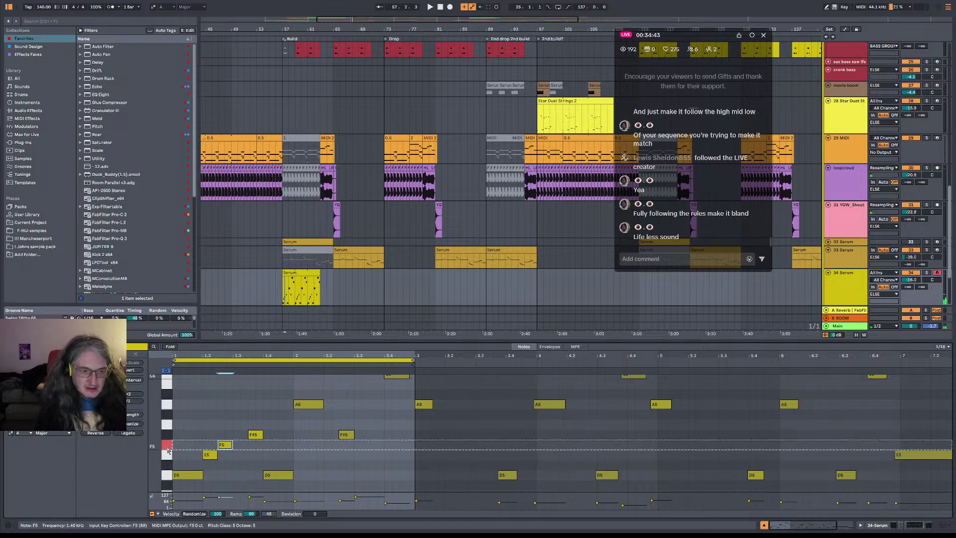
{"action": "left_click", "coordinate": [241, 465]}
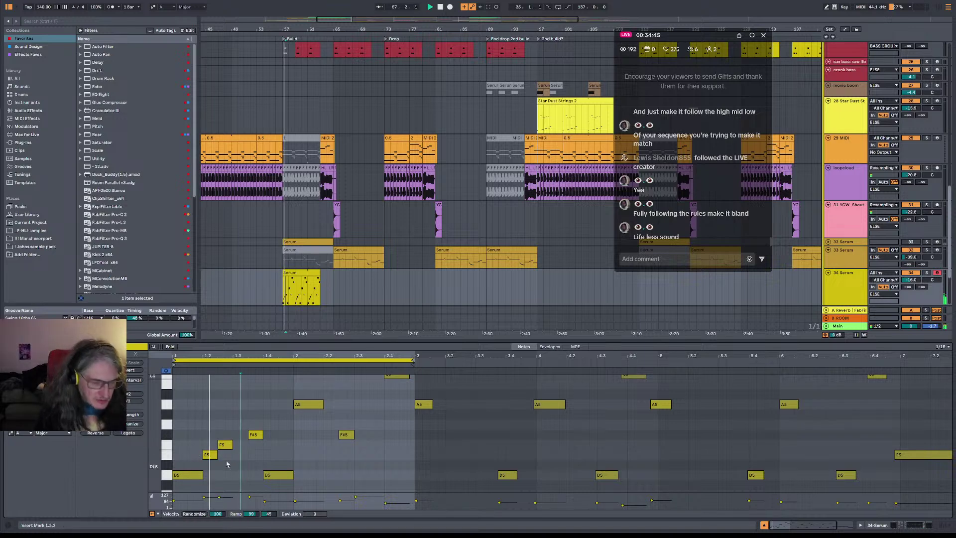
- Audition the Serum clip with the F5 and E5 notes after beat 1.2 deactivated one at a time
{"action": "left_click", "coordinate": [225, 445]}
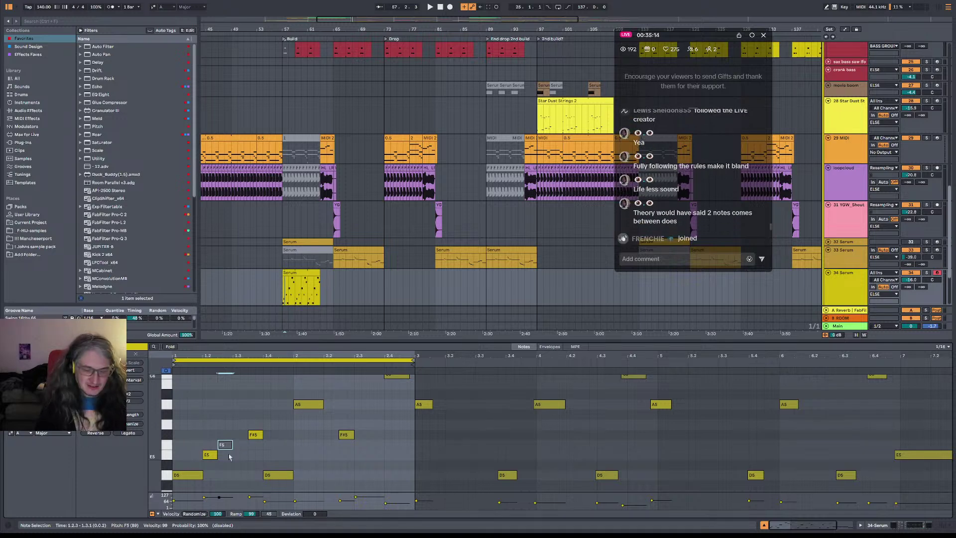
{"action": "left_click", "coordinate": [229, 455]}
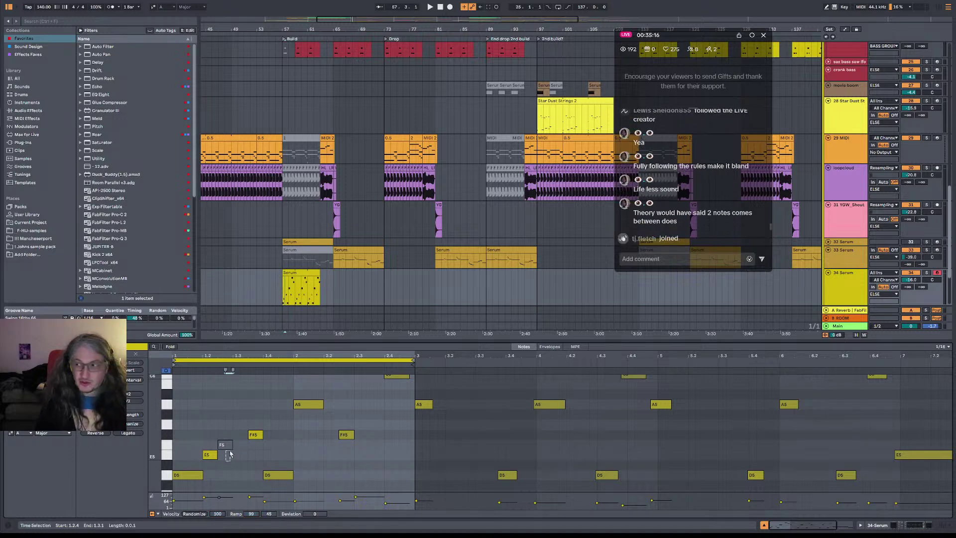
{"action": "key", "text": "space"}
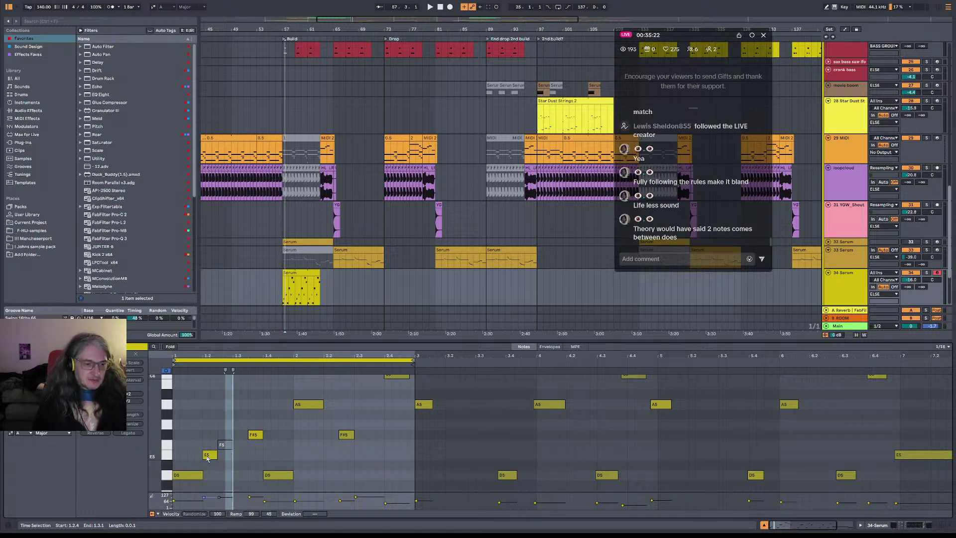
{"action": "left_click", "coordinate": [208, 457]}
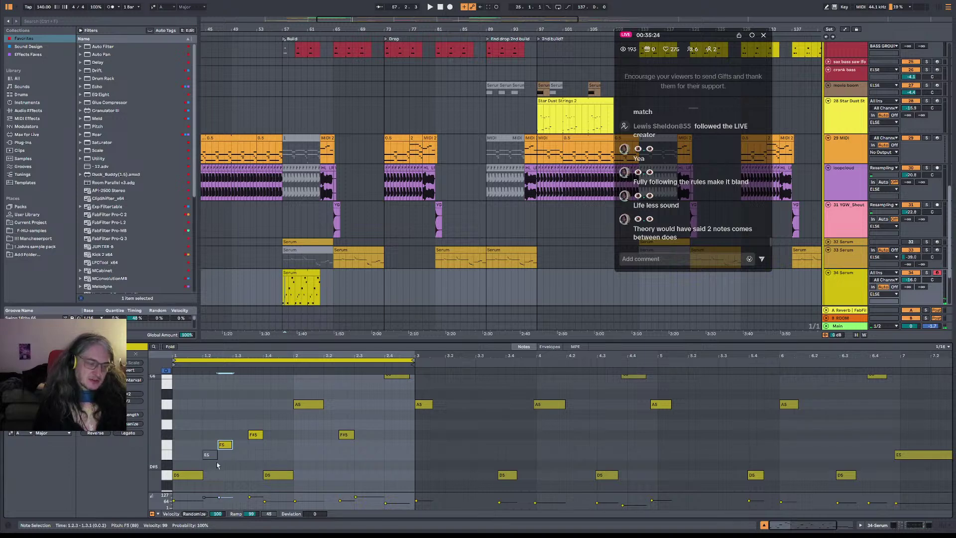
{"action": "left_click", "coordinate": [208, 458]}
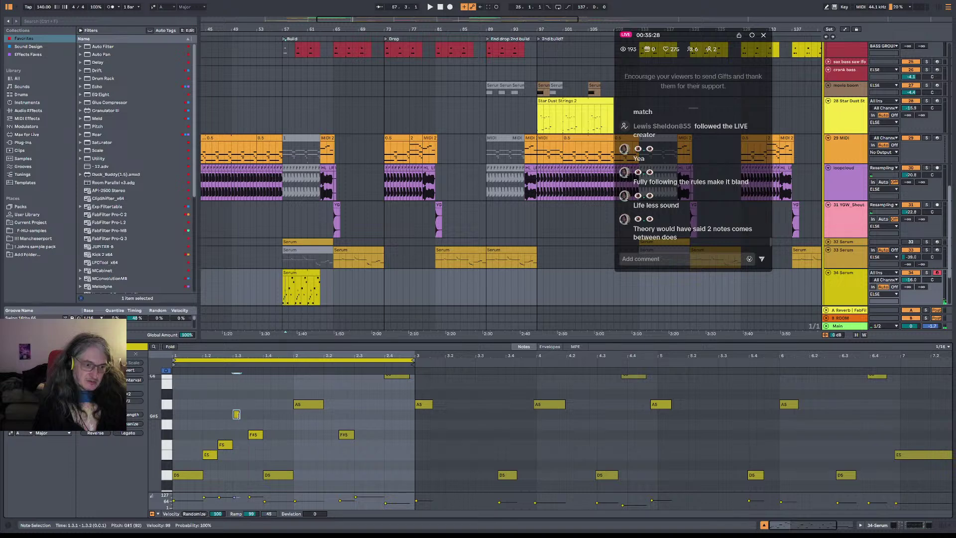
- Add a sixteenth-length G#5 note at beat 1.3 of the Serum clip and play it back
{"action": "double_click", "coordinate": [239, 418]}
{"action": "key", "text": "space"}
{"action": "left_click_drag", "start_coordinate": [254, 414], "coordinate": [247, 414]}
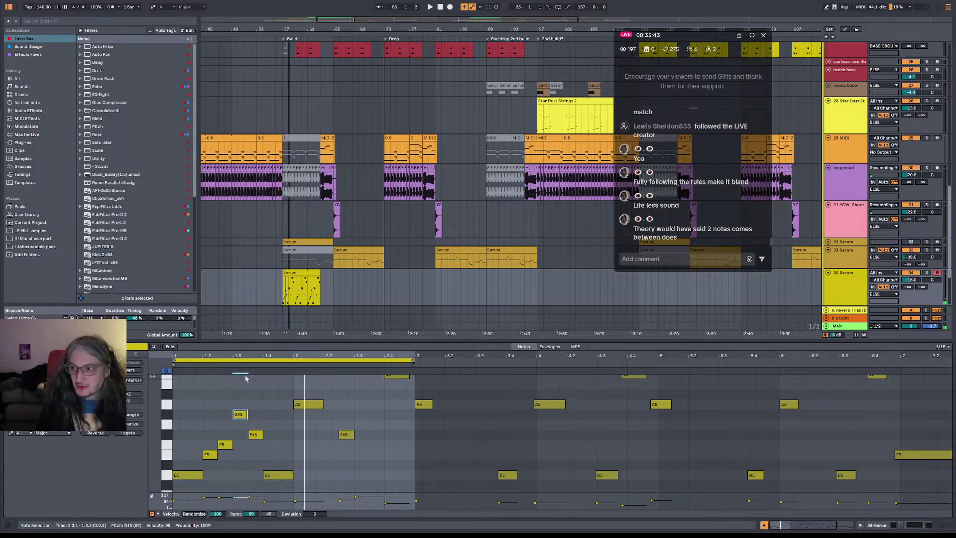
- Deactivate the G#5, E5 and F5 notes in the clip's first bar and play the phrase without them
{"action": "left_click_drag", "start_coordinate": [235, 467], "coordinate": [195, 436]}
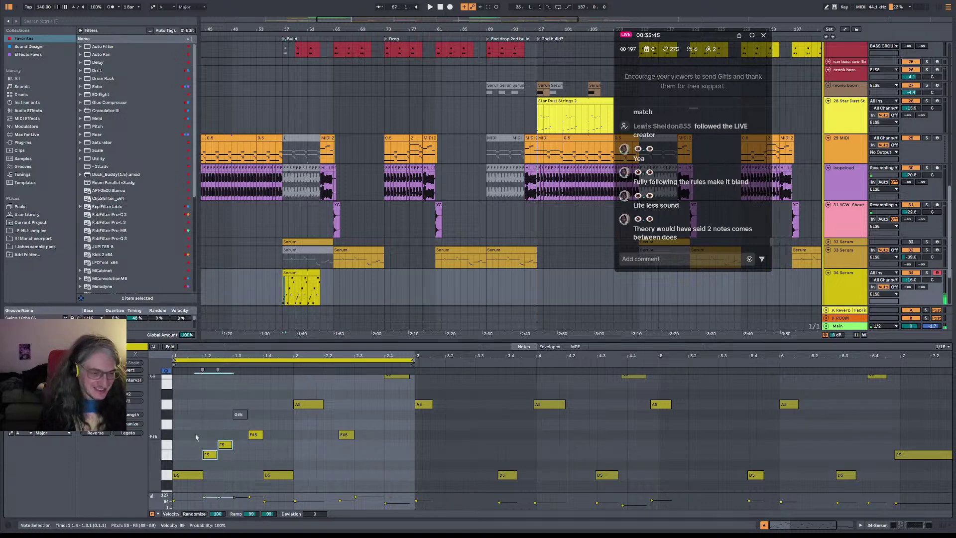
{"action": "key", "text": "space"}
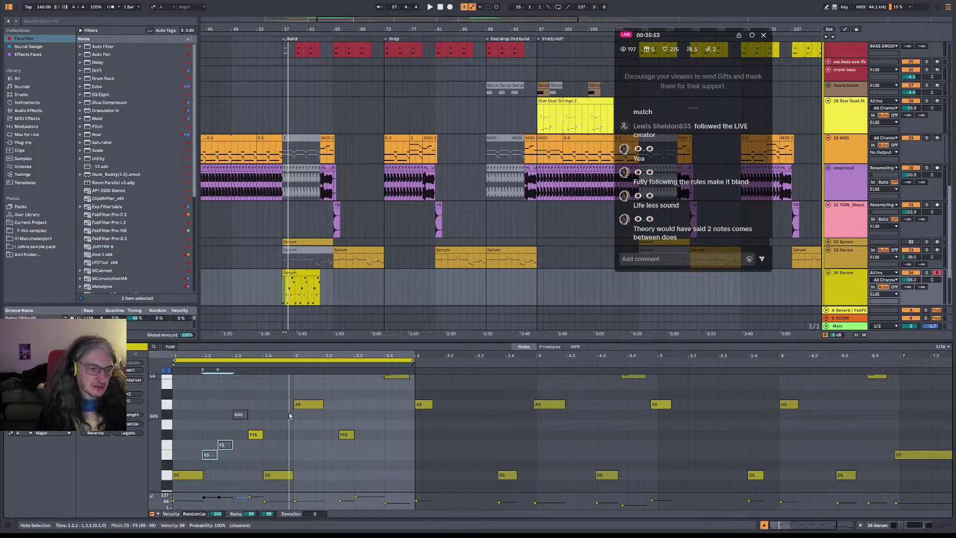
{"action": "key", "text": "space"}
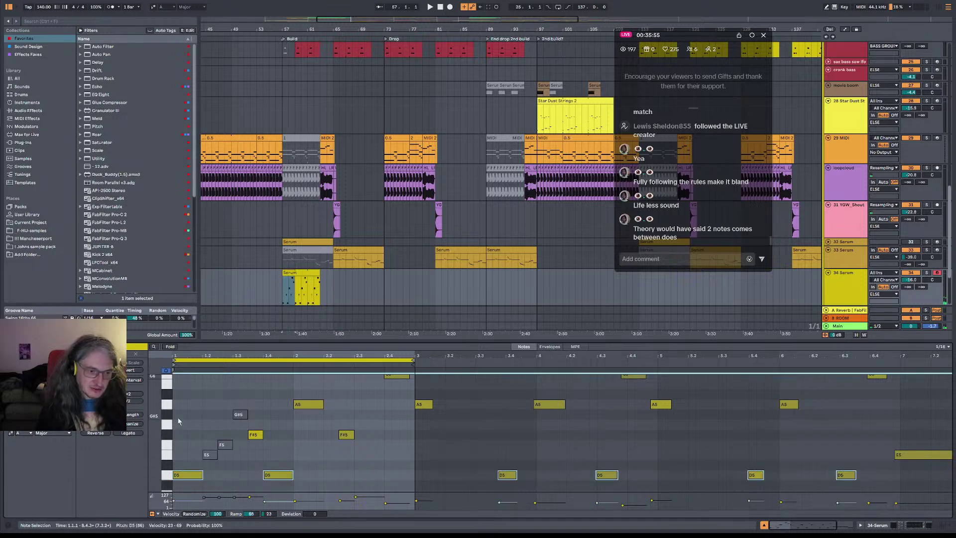
{"action": "key", "text": "space"}
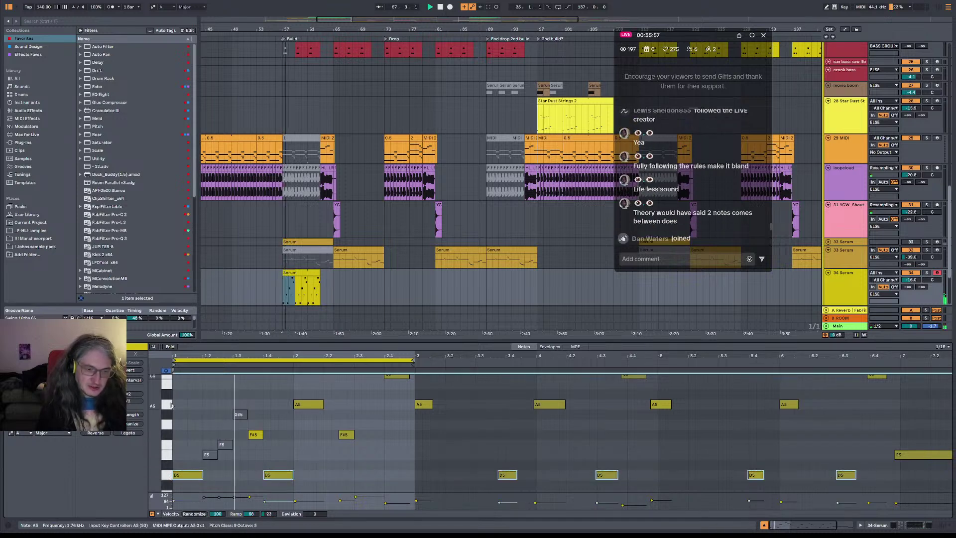
- Audition the A5, G5, F#5 and F5 pitches on the piano roll keys alongside playback of the clip
{"action": "scroll", "coordinate": [179, 406], "scroll_direction": "up", "scroll_amount": 3}
{"action": "left_click", "coordinate": [166, 438]}
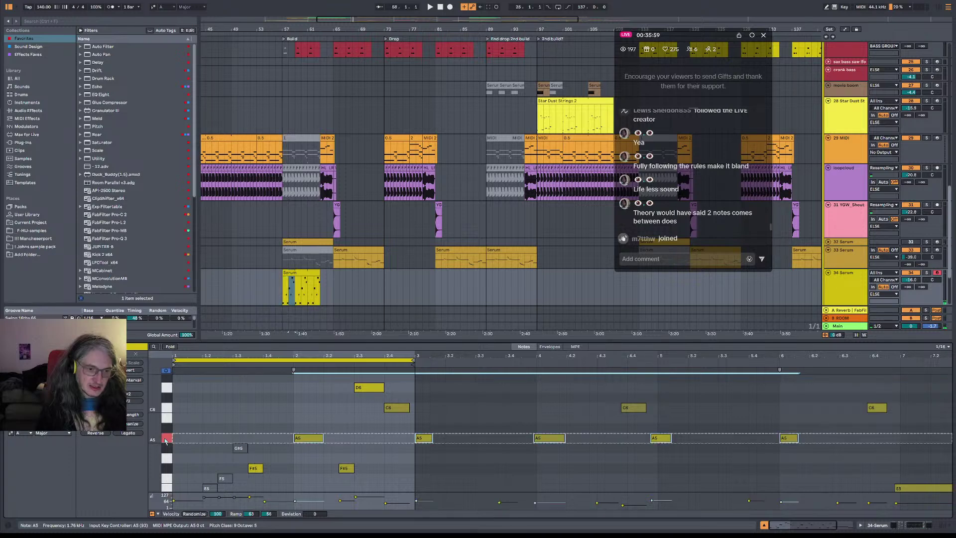
{"action": "scroll", "coordinate": [254, 438], "scroll_direction": "down", "scroll_amount": 4}
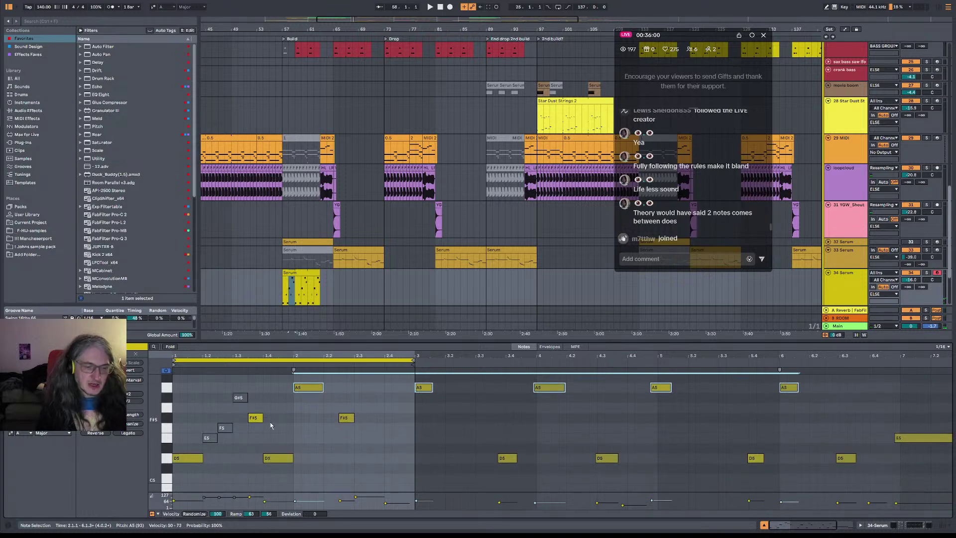
{"action": "key", "text": "space"}
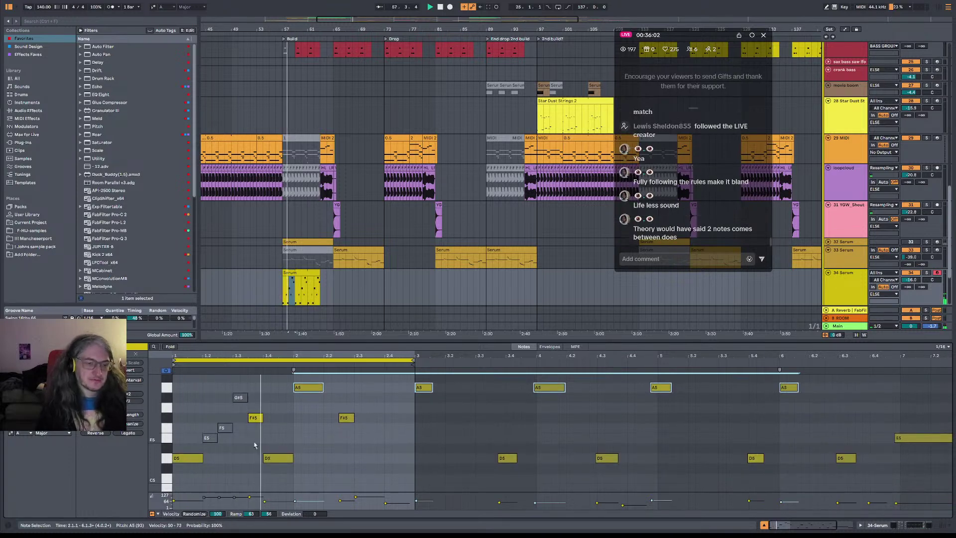
{"action": "left_click", "coordinate": [169, 408]}
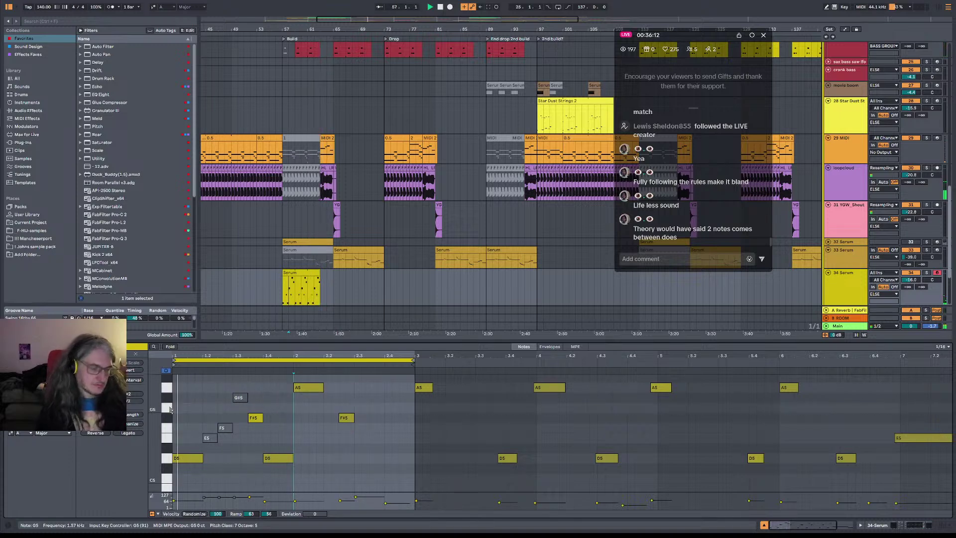
{"action": "left_click", "coordinate": [170, 419]}
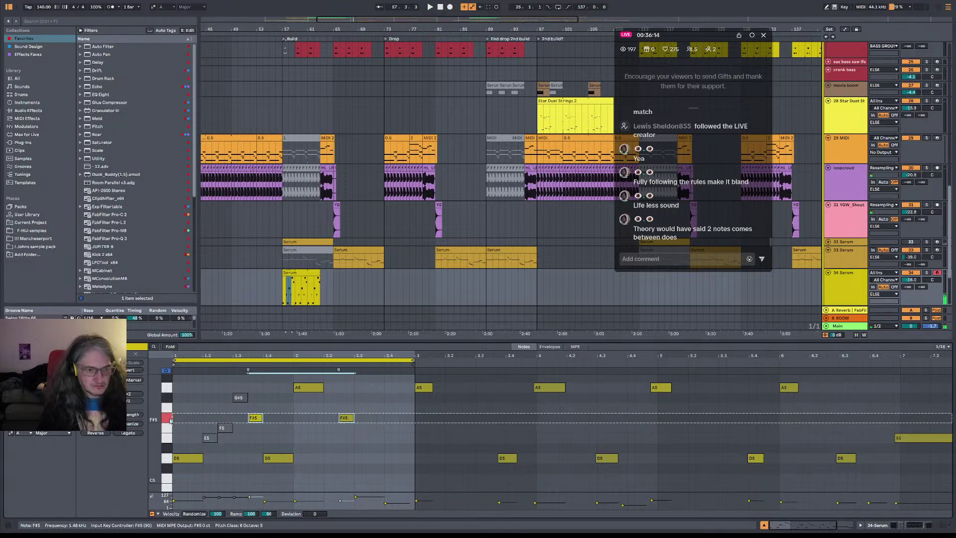
{"action": "left_click", "coordinate": [170, 428]}
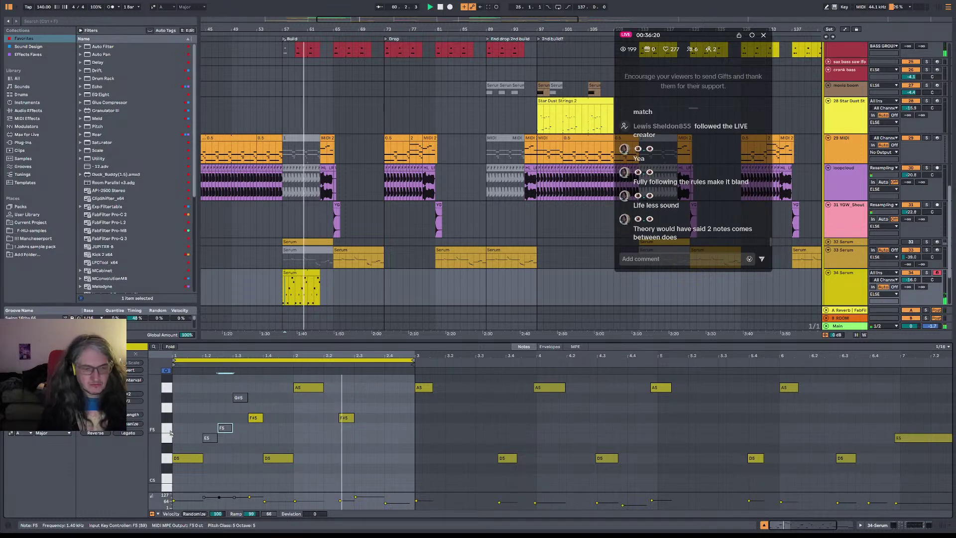
{"action": "left_click", "coordinate": [170, 431]}
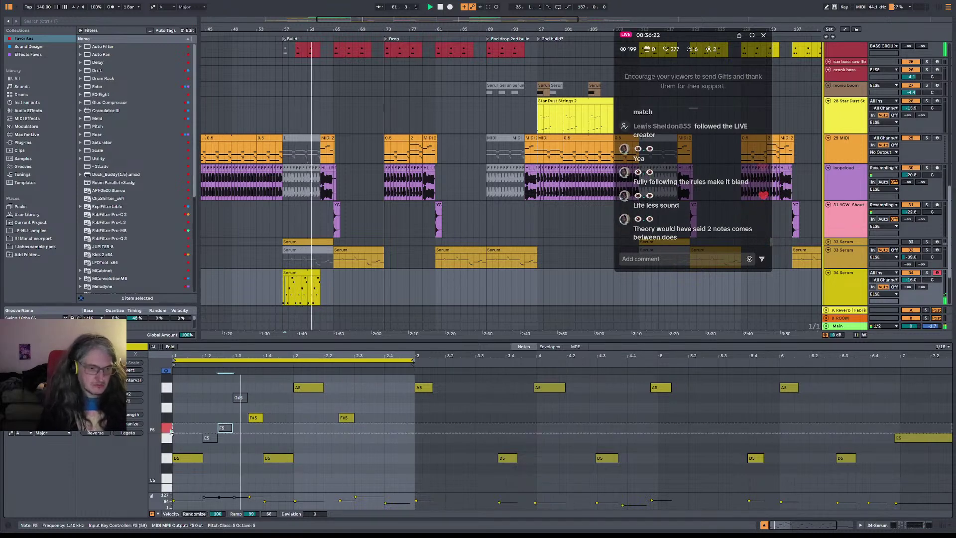
- Add a sixteenth-length F5 note at beat 1.3, audition it and deactivate it
{"action": "left_click", "coordinate": [238, 431]}
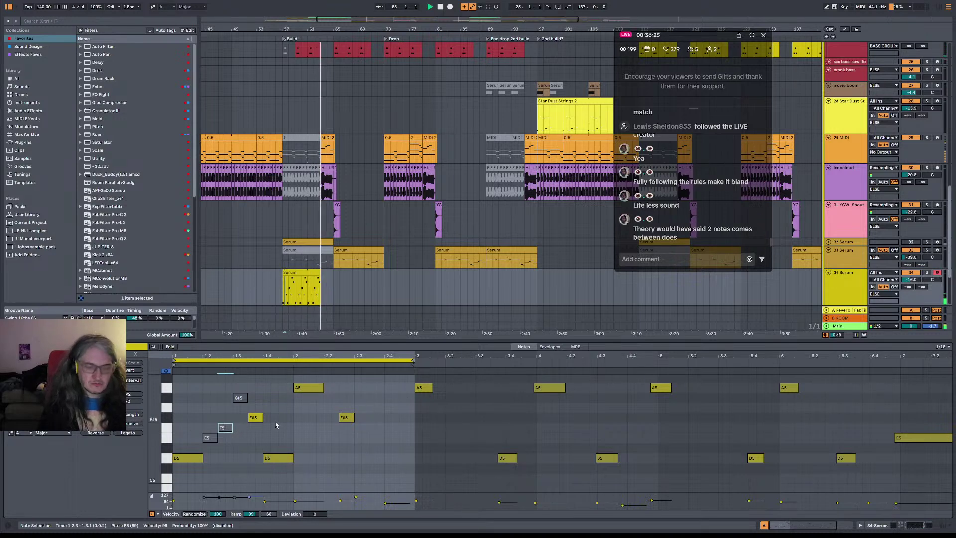
{"action": "double_click", "coordinate": [238, 432]}
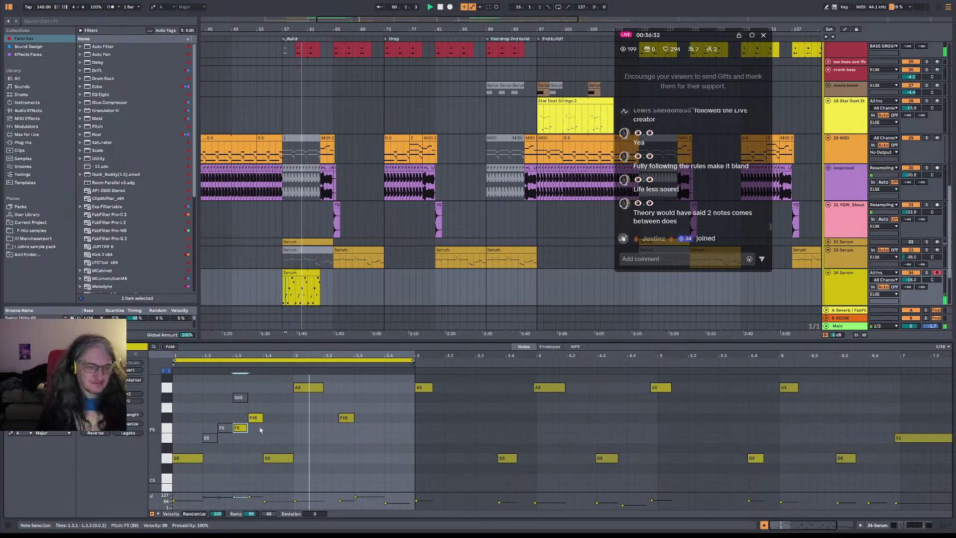
{"action": "key", "text": "0"}
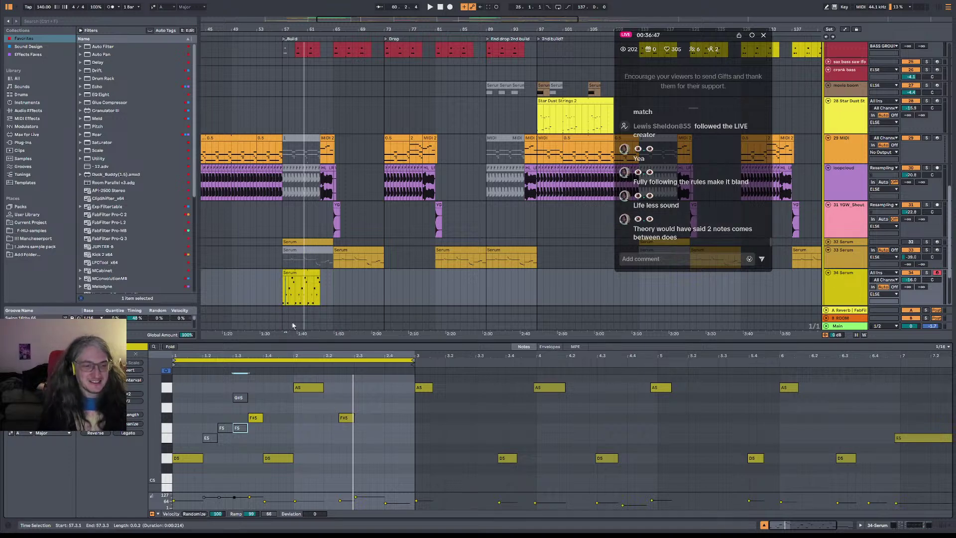
- Set the 34 Serum track's volume to -16.7 dB during playback and rename the track pad distant
{"action": "left_click", "coordinate": [278, 290]}
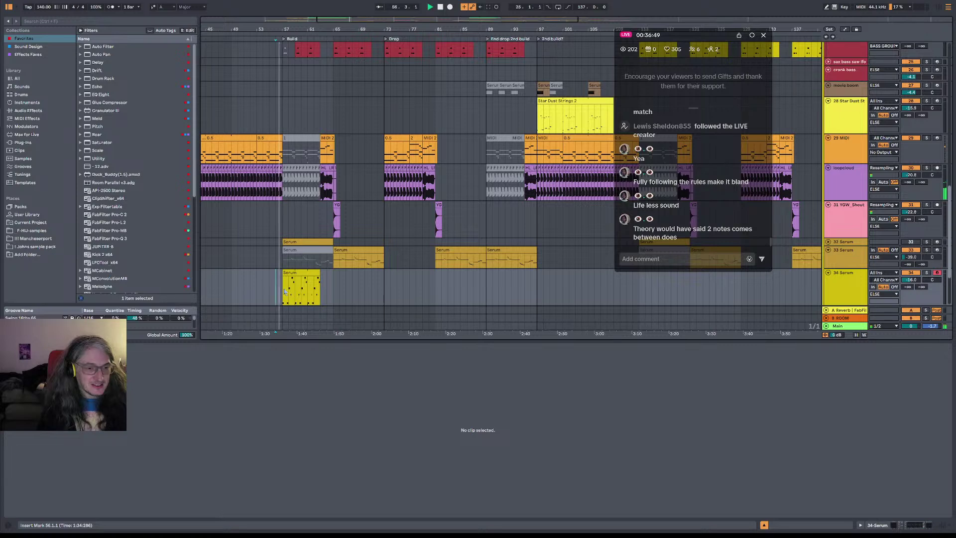
{"action": "left_click", "coordinate": [285, 294]}
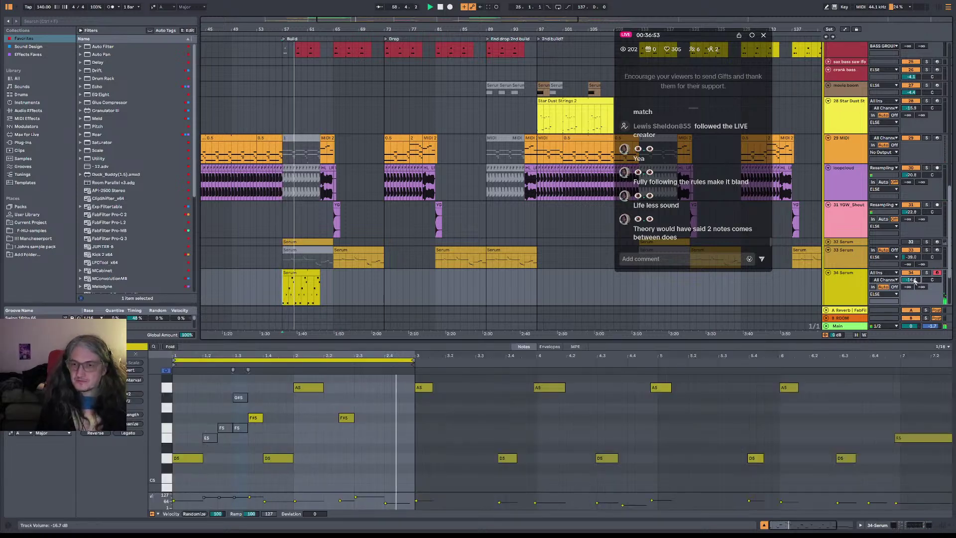
{"action": "left_click", "coordinate": [853, 280]}
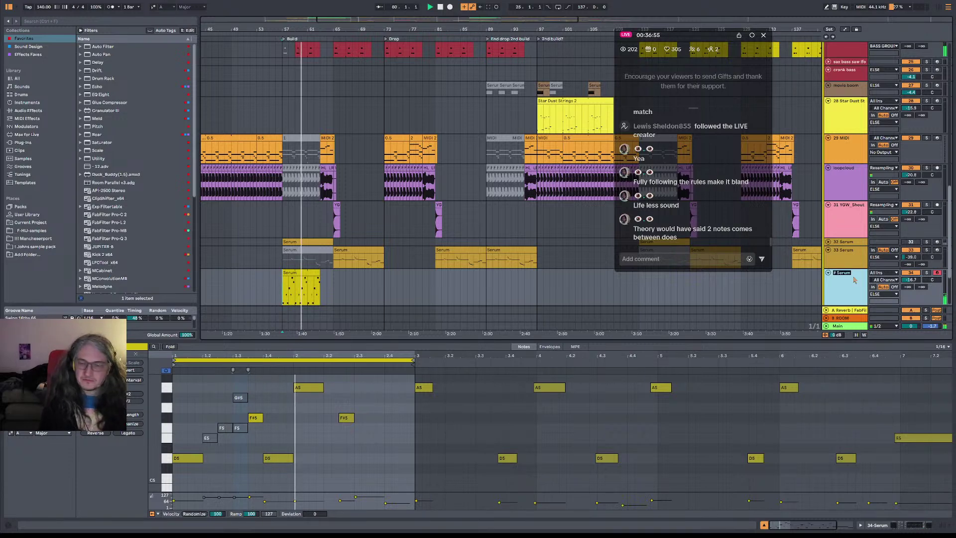
{"action": "key", "text": "ctrl+r"}
{"action": "type", "text": "pad distant"}
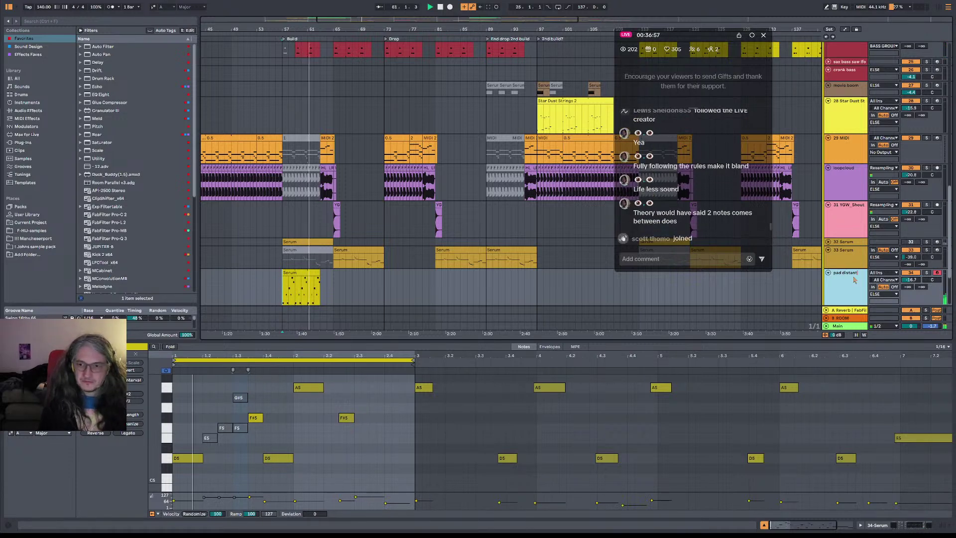
{"action": "key", "text": "Return"}
- Check the effect chains of the BASS GROUP and ELSE group tracks
{"action": "scroll", "coordinate": [311, 274], "scroll_direction": "down", "scroll_amount": 2}
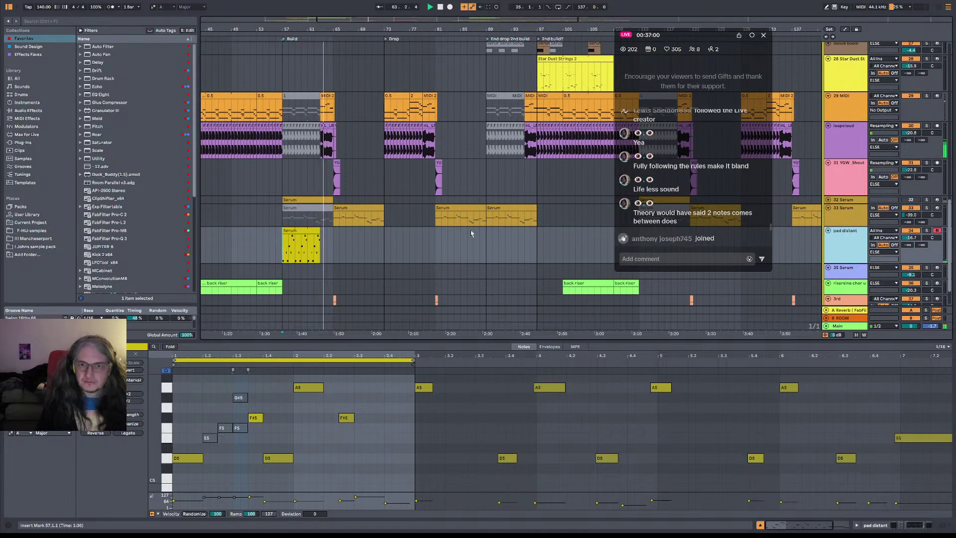
{"action": "scroll", "coordinate": [535, 150], "scroll_direction": "down", "scroll_amount": 3}
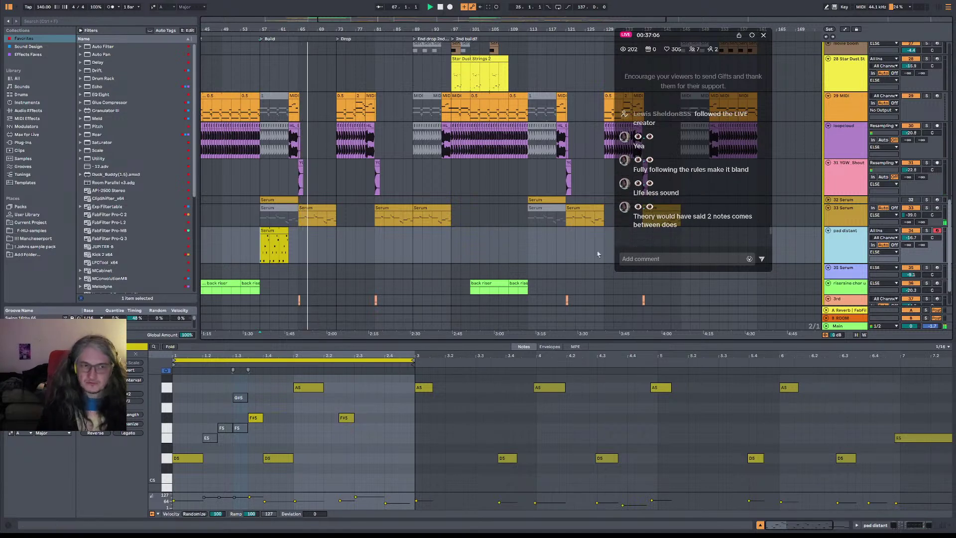
{"action": "scroll", "coordinate": [855, 249], "scroll_direction": "up", "scroll_amount": 10}
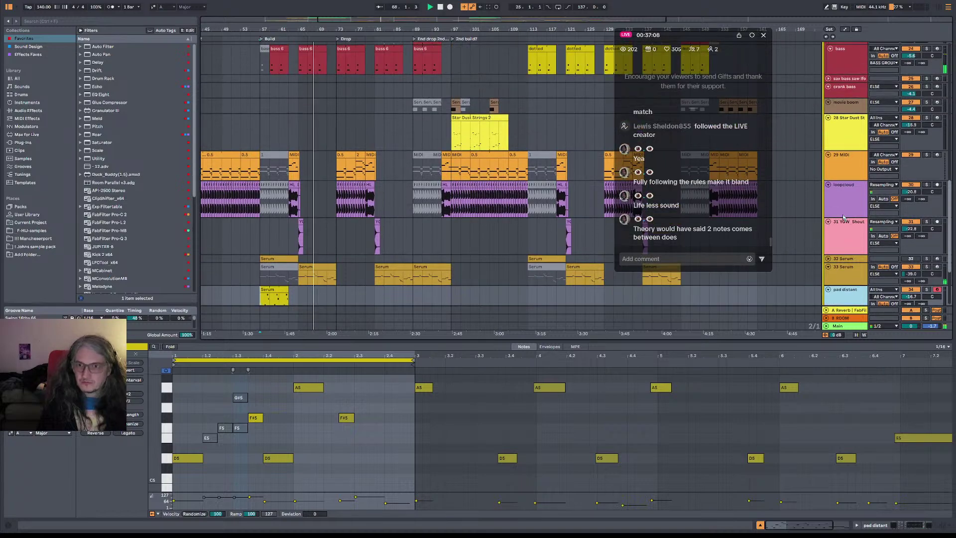
{"action": "scroll", "coordinate": [852, 246], "scroll_direction": "up", "scroll_amount": 7}
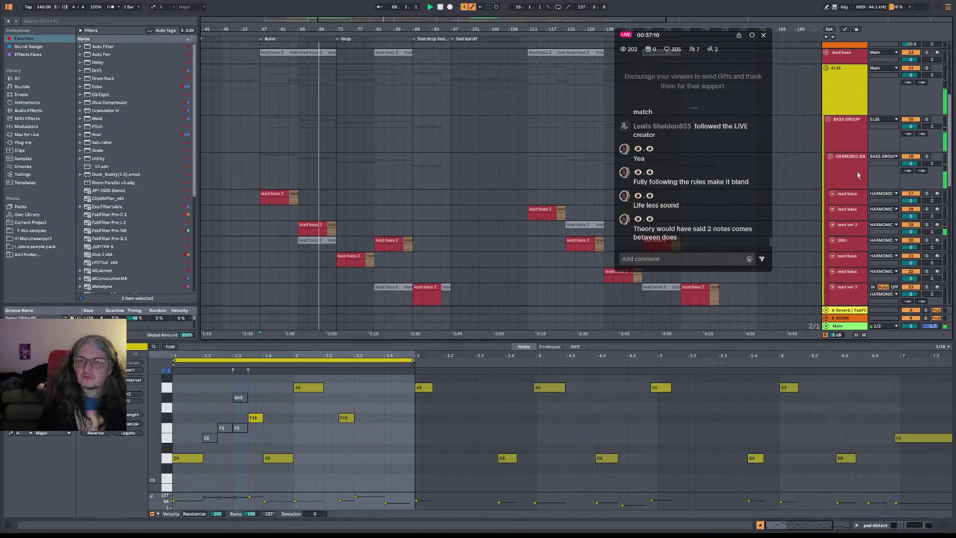
{"action": "left_click", "coordinate": [834, 150]}
{"action": "left_click", "coordinate": [835, 157]}
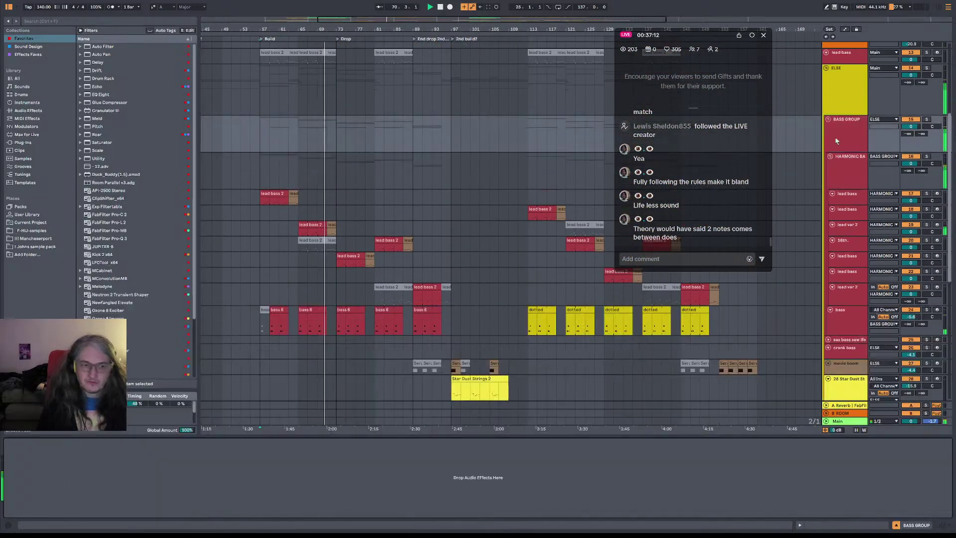
{"action": "left_click", "coordinate": [852, 90]}
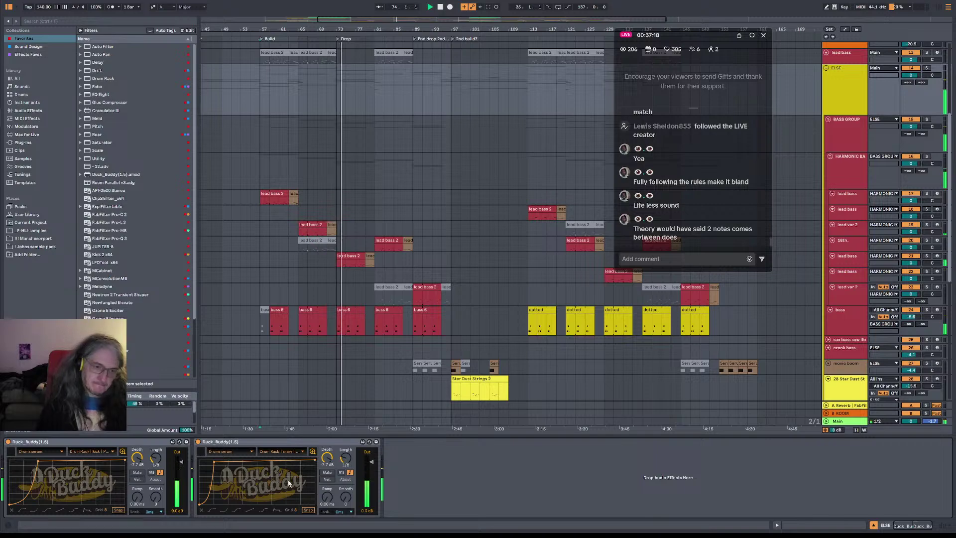
- Play the arrangement from bar 111 with the pad distant track selected
{"action": "scroll", "coordinate": [469, 339], "scroll_direction": "down", "scroll_amount": 3}
{"action": "scroll", "coordinate": [470, 339], "scroll_direction": "down", "scroll_amount": 9}
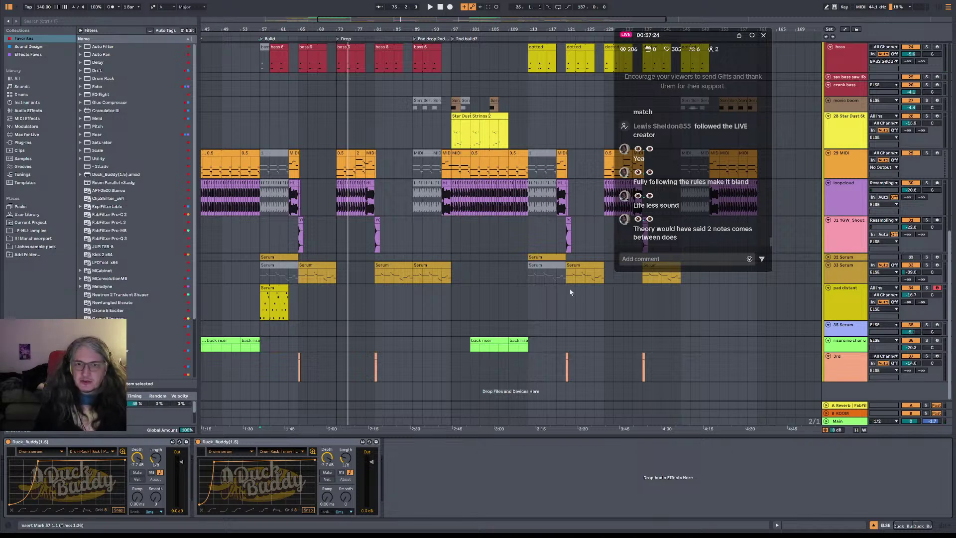
{"action": "left_click", "coordinate": [518, 305]}
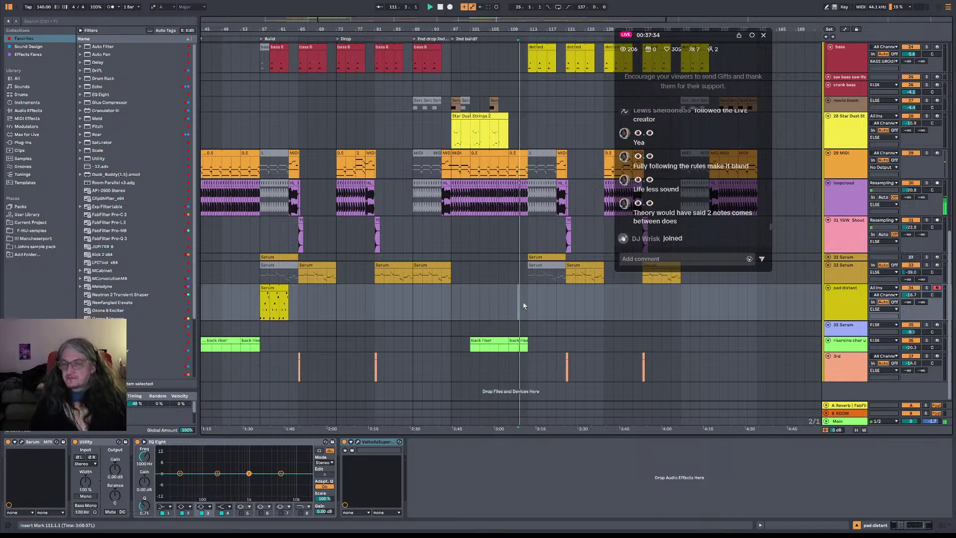
{"action": "key", "text": "space"}
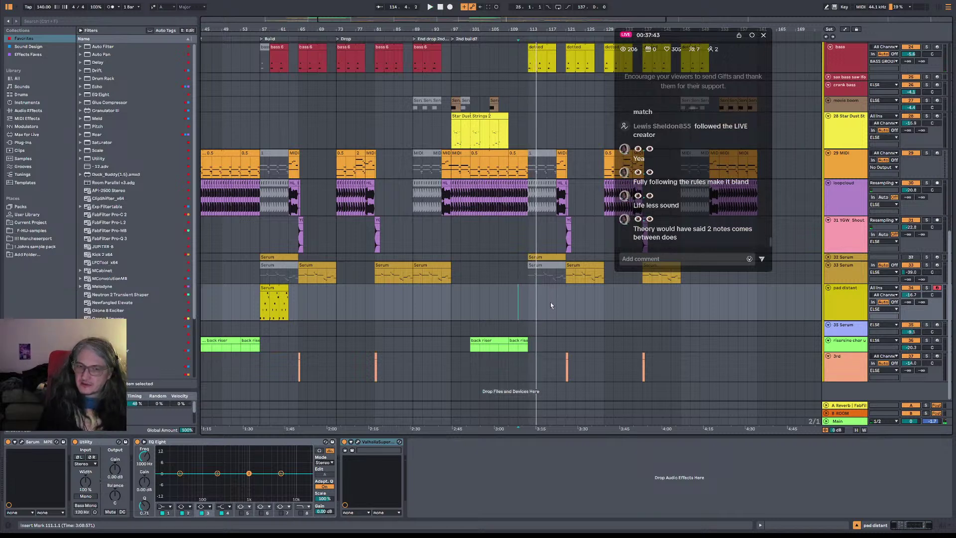
- Show the device chain of the lead bass track whose clip starts at bar 113
{"action": "scroll", "coordinate": [551, 305], "scroll_direction": "up", "scroll_amount": 10}
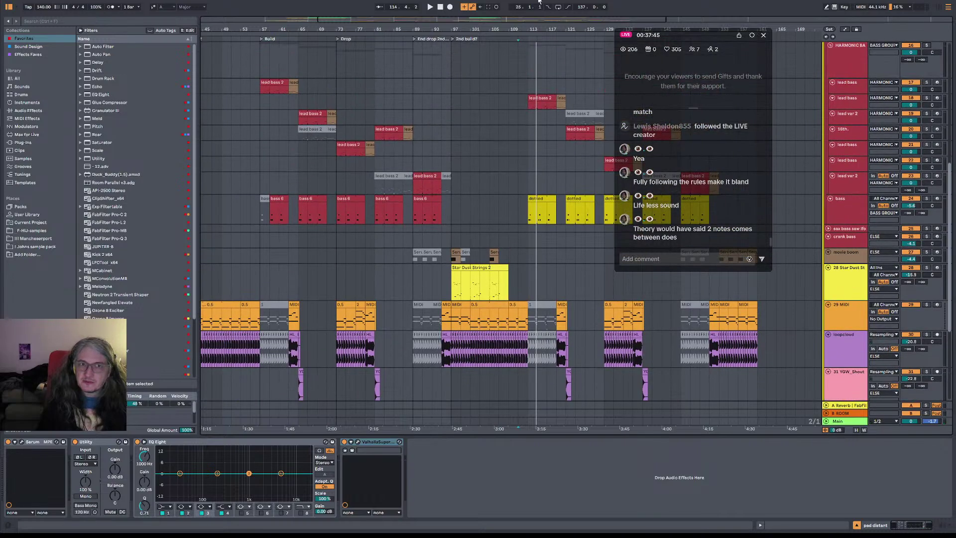
{"action": "left_click_drag", "start_coordinate": [540, 26], "coordinate": [541, 43]}
{"action": "left_click", "coordinate": [892, 106]}
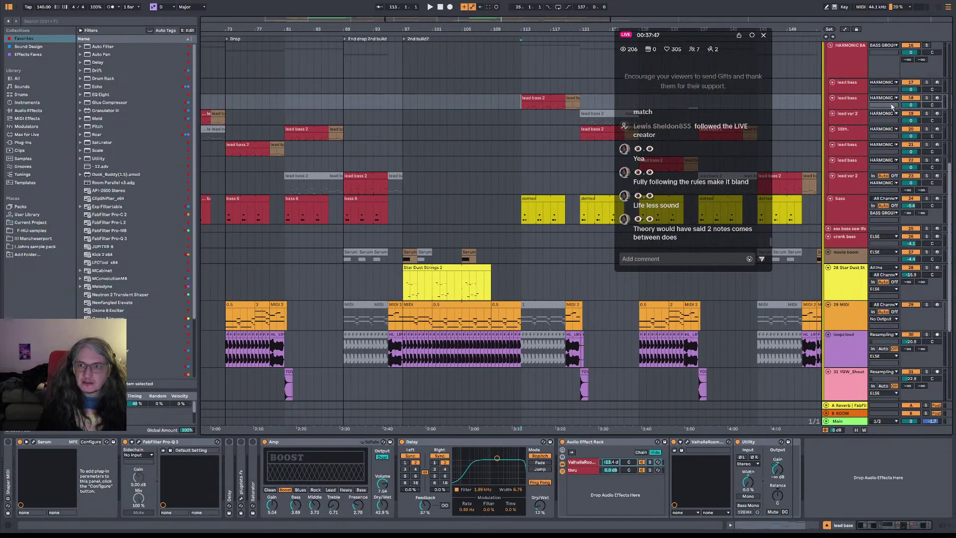
- Compare the lead bass 2 clips on the lead bass tracks by playing from bar 113 and then from bar 57
{"action": "left_click", "coordinate": [926, 98]}
{"action": "key", "text": "space"}
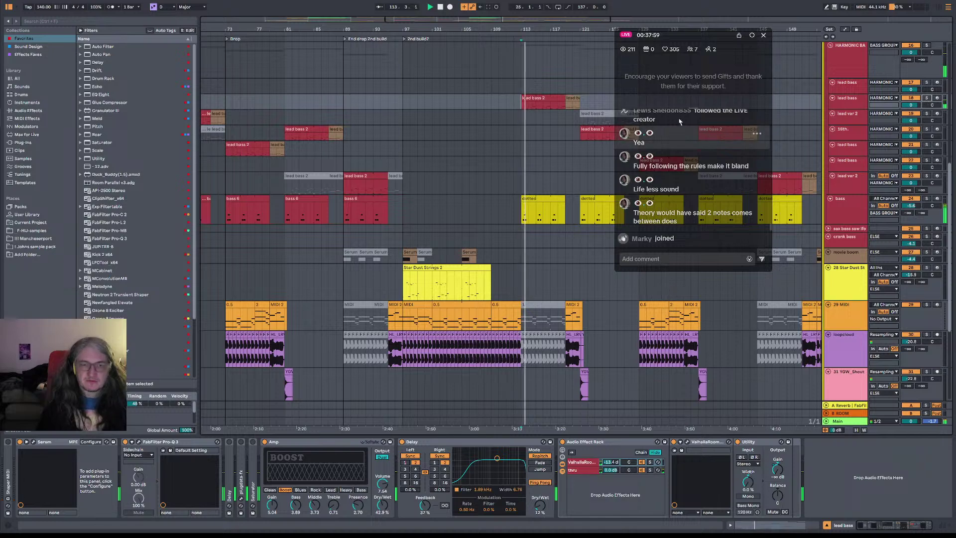
{"action": "key", "text": "minus"}
{"action": "key", "text": "minus"}
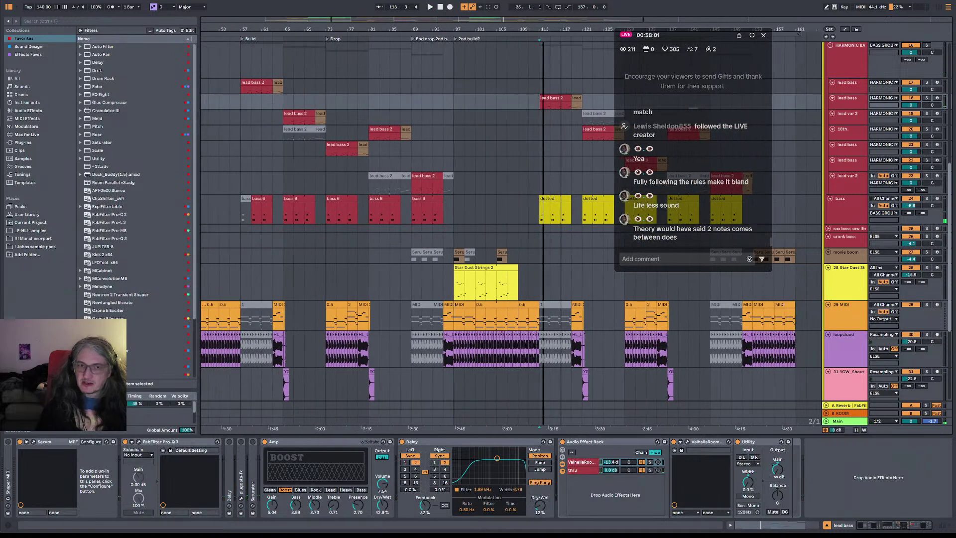
{"action": "key", "text": "space"}
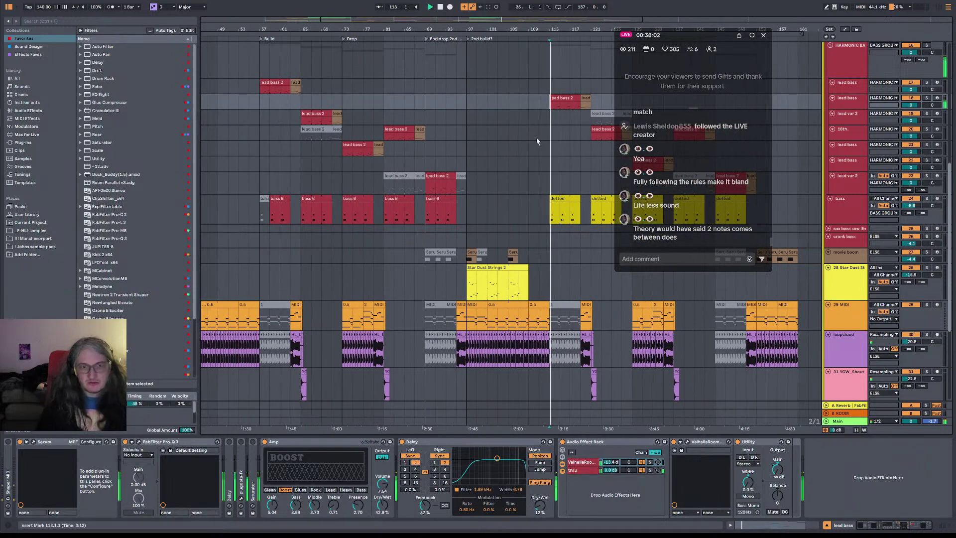
{"action": "key", "text": "space"}
{"action": "left_click", "coordinate": [261, 92]}
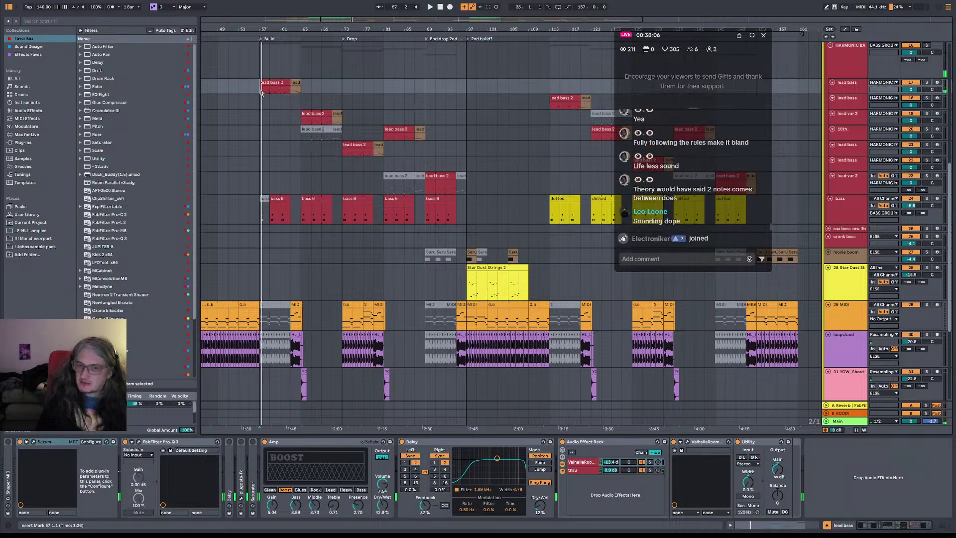
- Copy the Serum clip on the pad distant track from bar 57 to bar 113 and play the transition from bar 111
{"action": "left_click", "coordinate": [542, 87]}
{"action": "scroll", "coordinate": [533, 224], "scroll_direction": "down", "scroll_amount": 5}
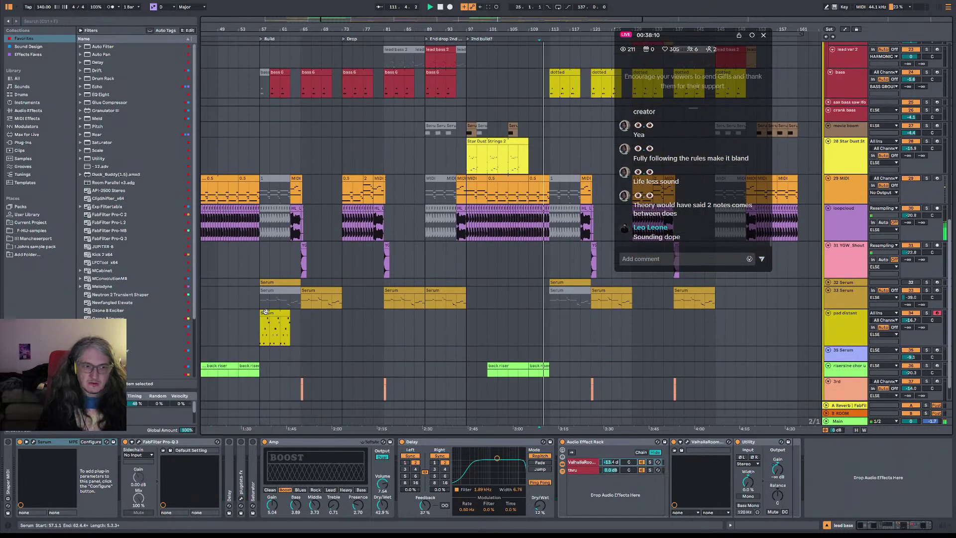
{"action": "left_click", "coordinate": [521, 322]}
{"action": "left_click_drag", "start_coordinate": [521, 323], "coordinate": [563, 324]}
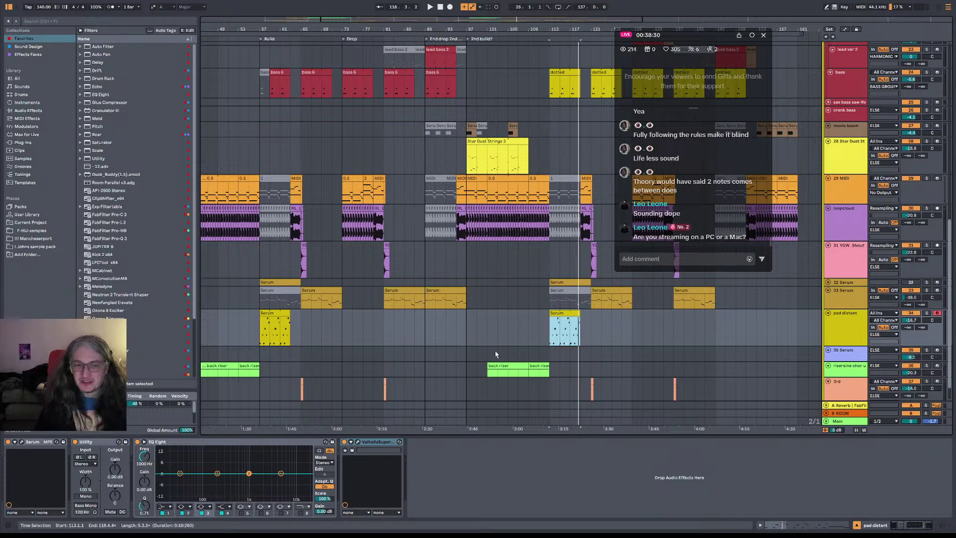
{"action": "left_click", "coordinate": [541, 331]}
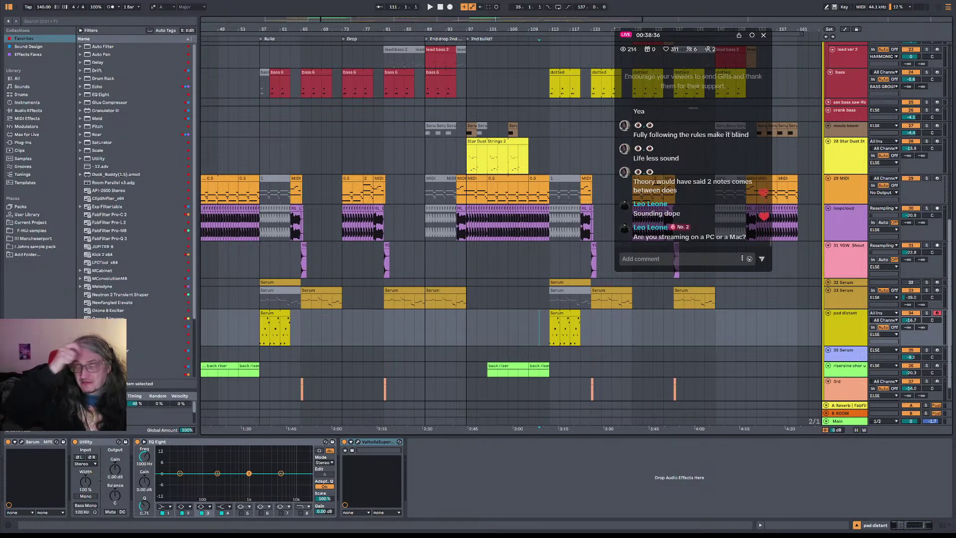
{"action": "key", "text": "space"}
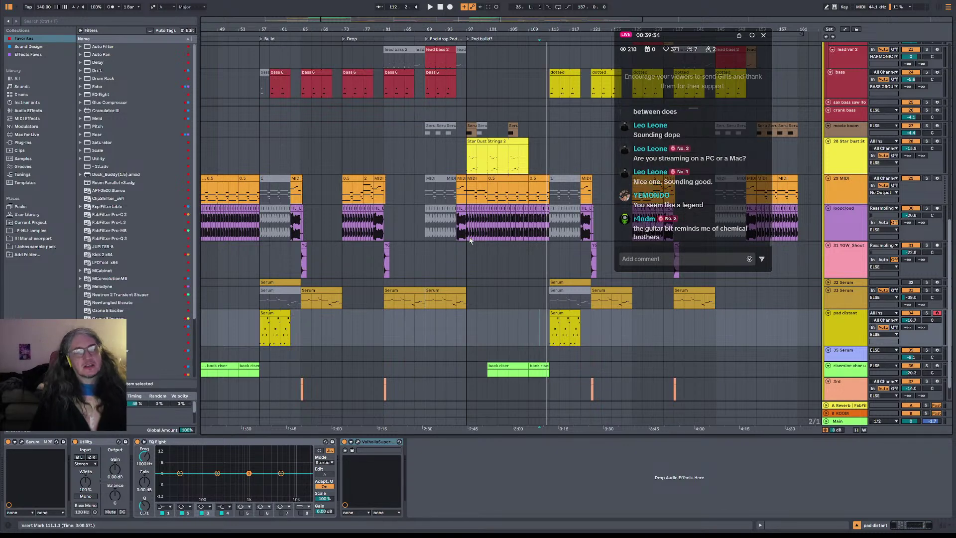
- Solo the 29 MIDI and loopcloud tracks and play them from bar 97
{"action": "left_click", "coordinate": [470, 196]}
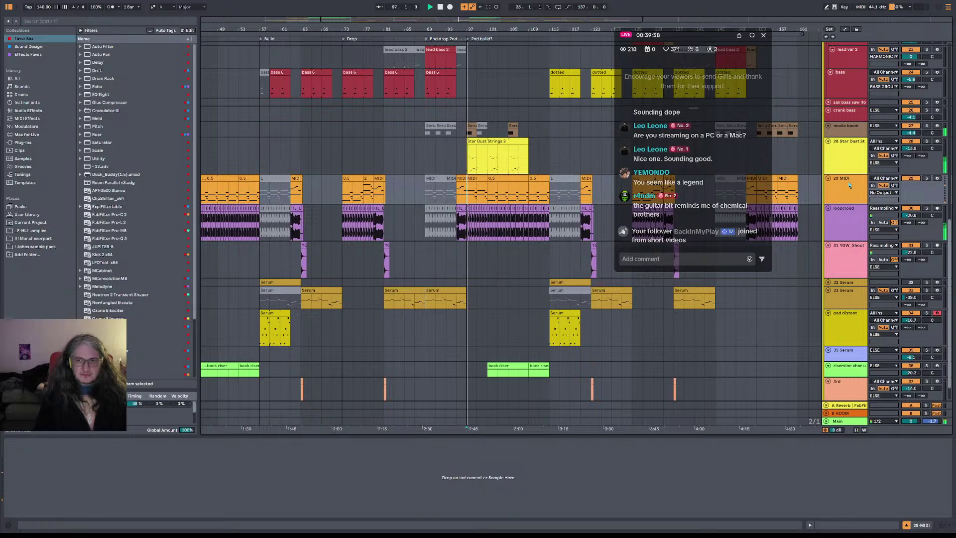
{"action": "left_click", "coordinate": [926, 179]}
{"action": "left_click", "coordinate": [926, 209]}
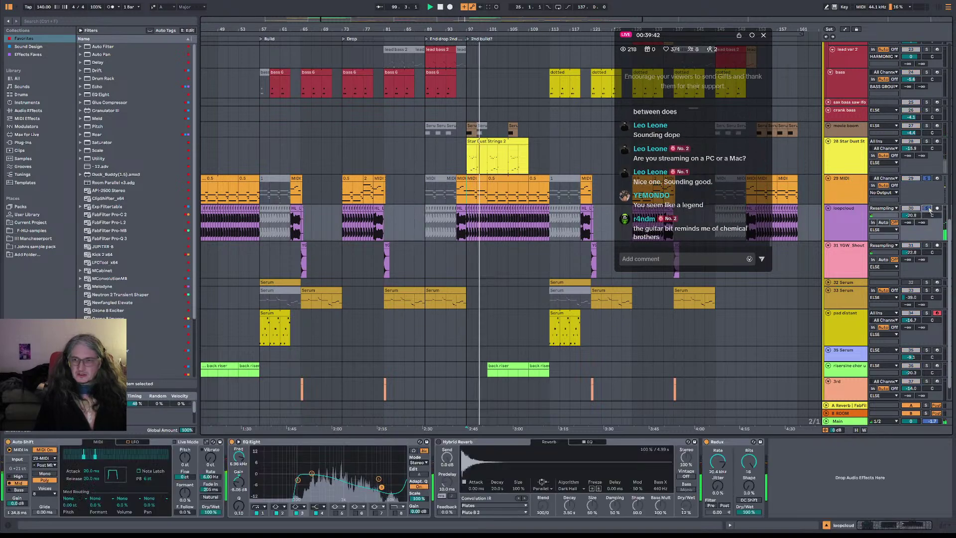
{"action": "left_click", "coordinate": [852, 227]}
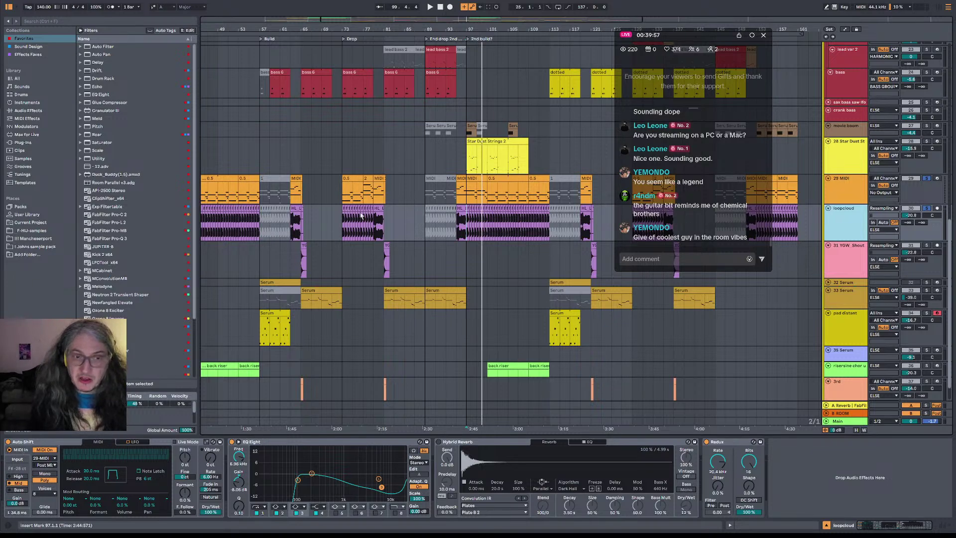
{"action": "left_click", "coordinate": [465, 202]}
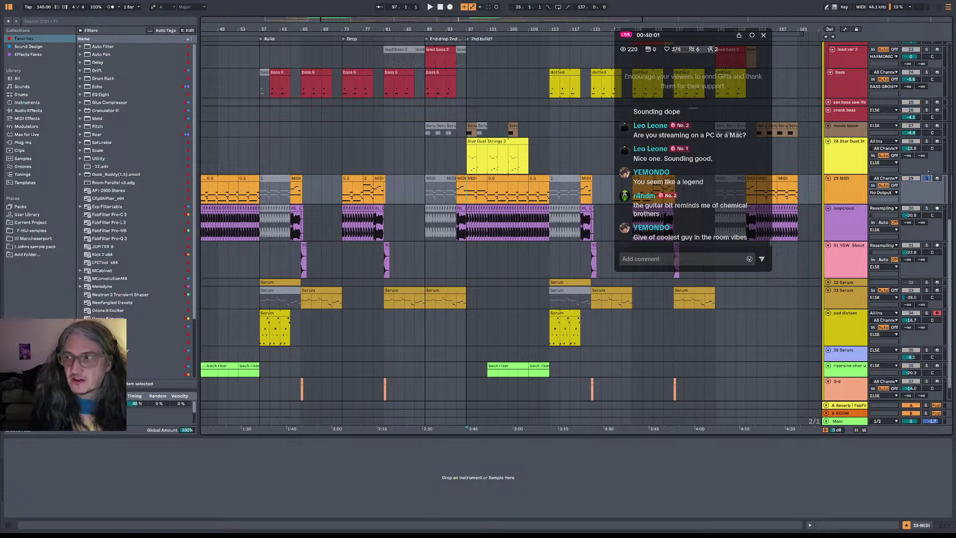
{"action": "left_click", "coordinate": [928, 210]}
{"action": "key", "text": "space"}
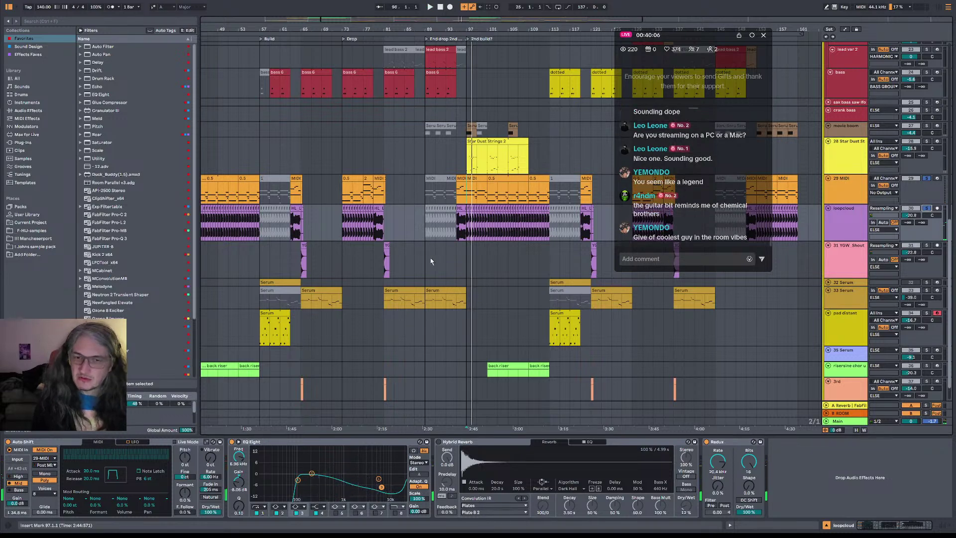
- Play the soloed part from bar 41 and turn off the solo on the 29 MIDI track
{"action": "scroll", "coordinate": [451, 261], "scroll_direction": "left", "scroll_amount": 2}
{"action": "scroll", "coordinate": [522, 271], "scroll_direction": "left", "scroll_amount": 5}
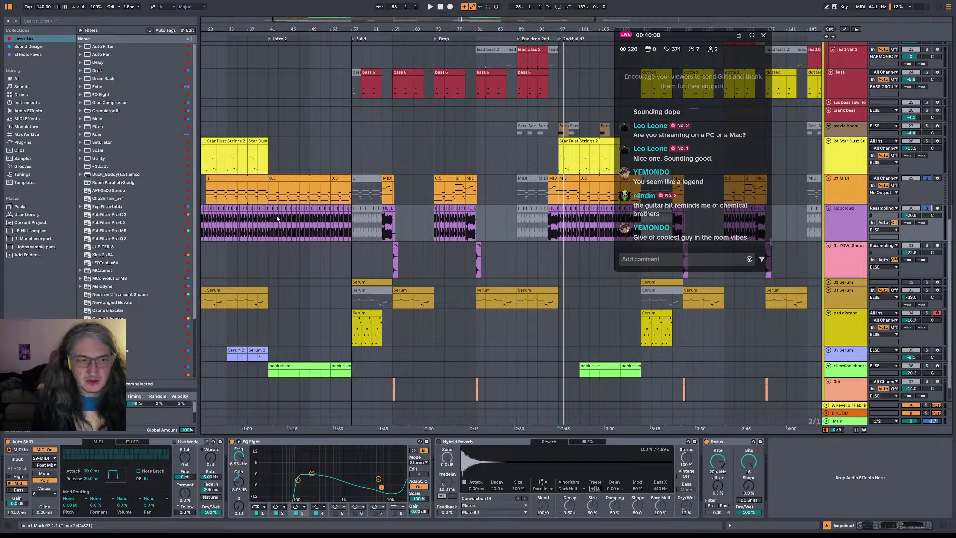
{"action": "left_click", "coordinate": [270, 197]}
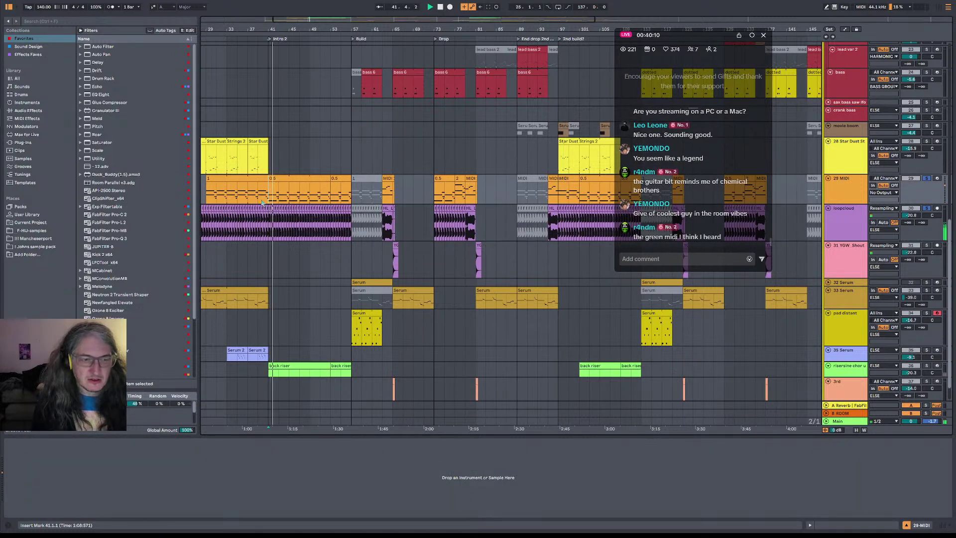
{"action": "left_click", "coordinate": [927, 179]}
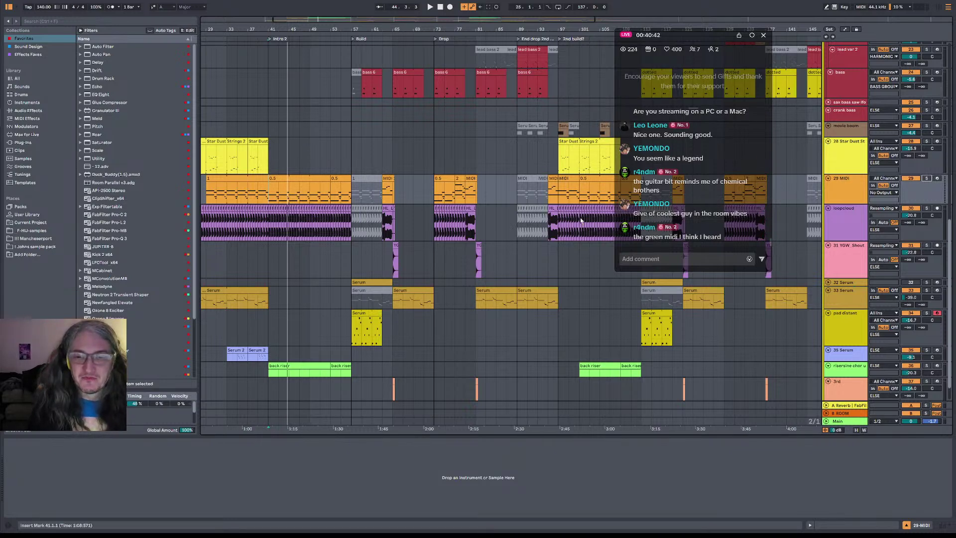
- Solo the track with the back riser clips and play the first riser from bars 41 and 45
{"action": "scroll", "coordinate": [364, 227], "scroll_direction": "down", "scroll_amount": 2}
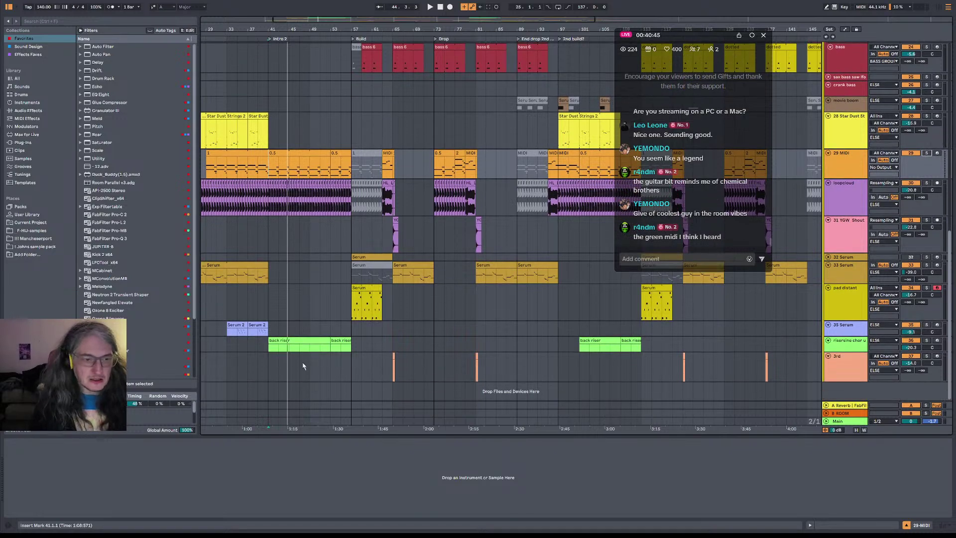
{"action": "left_click", "coordinate": [267, 351]}
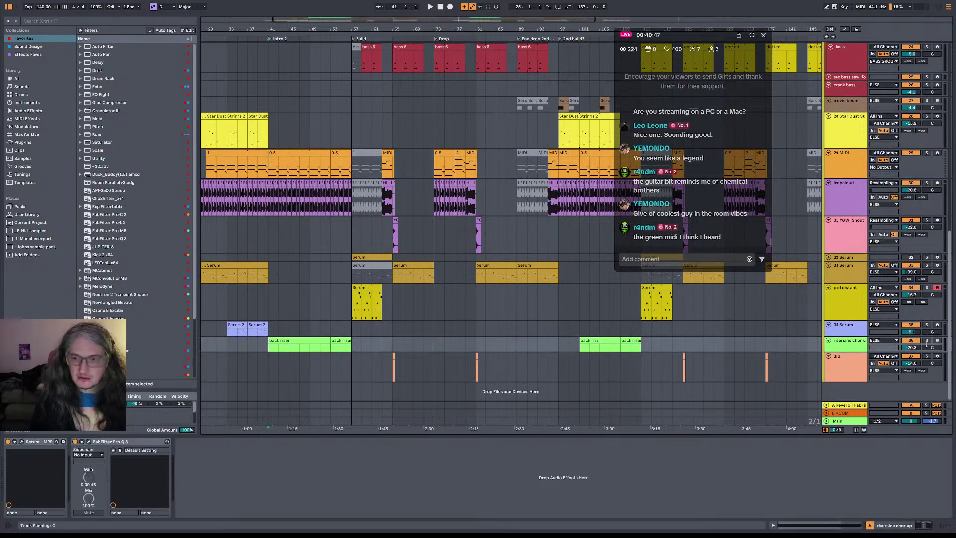
{"action": "left_click", "coordinate": [927, 340]}
{"action": "key", "text": "space"}
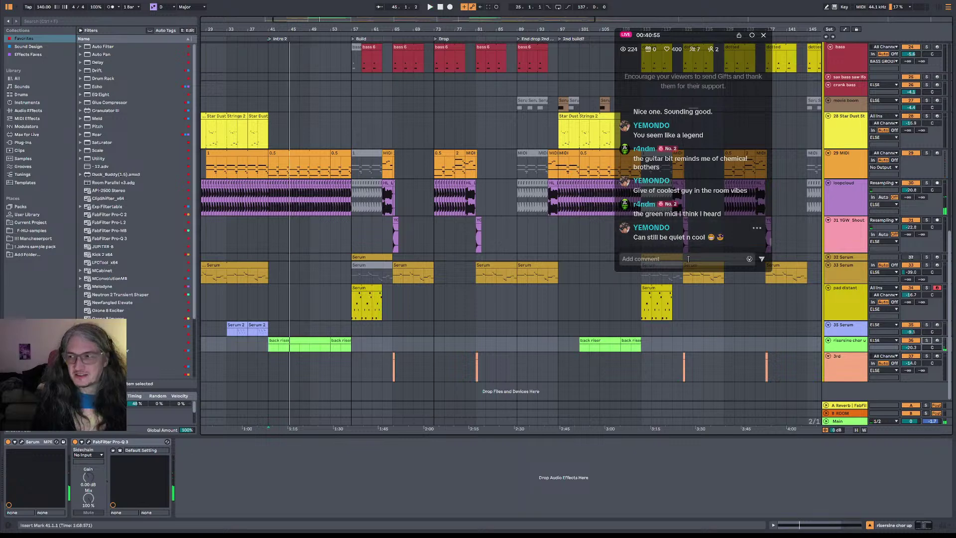
{"action": "key", "text": "space"}
{"action": "key", "text": "space"}
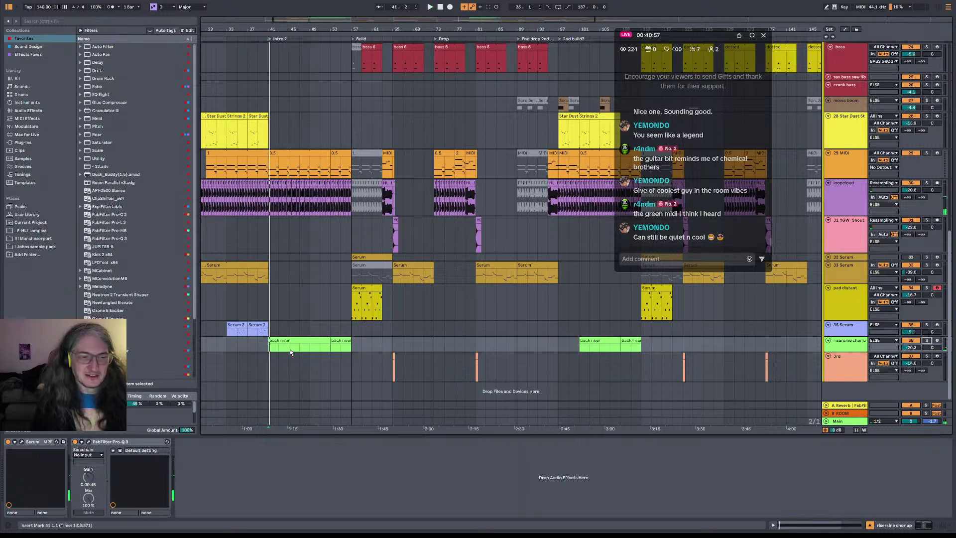
{"action": "key", "text": "space"}
{"action": "left_click", "coordinate": [294, 351]}
{"action": "key", "text": "space"}
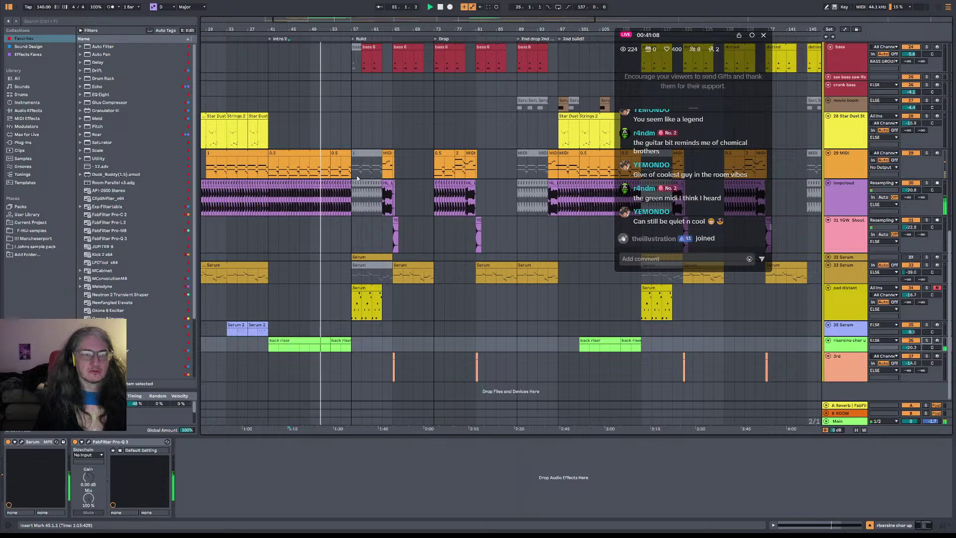
- Add an Auto Filter to the Main track and place it directly before FabFilter Pro-L 2
{"action": "scroll", "coordinate": [365, 171], "scroll_direction": "up", "scroll_amount": 3}
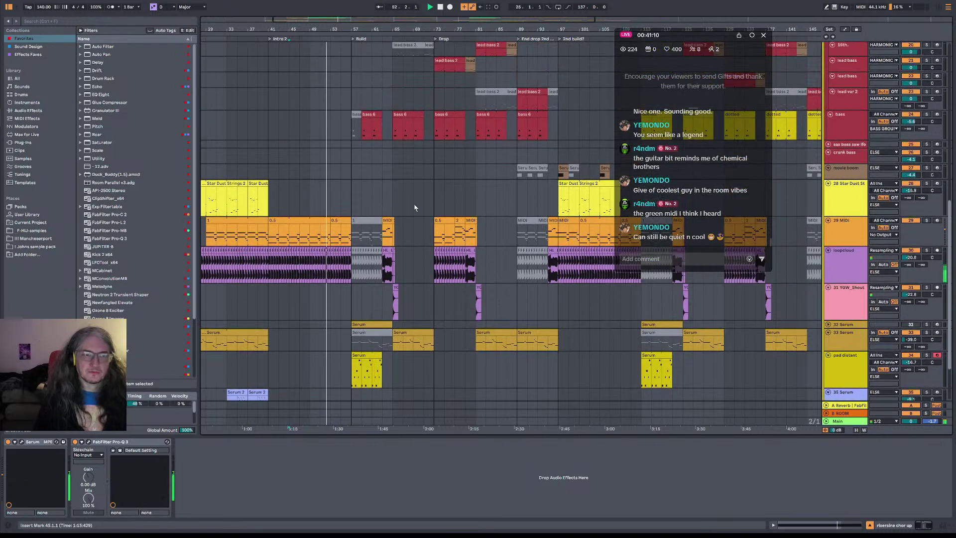
{"action": "left_click", "coordinate": [850, 422]}
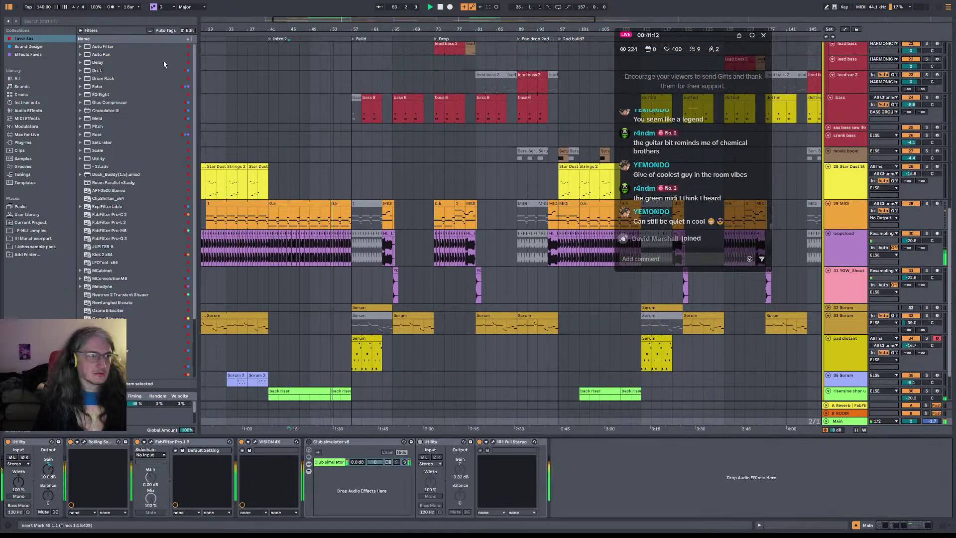
{"action": "left_click", "coordinate": [127, 110]}
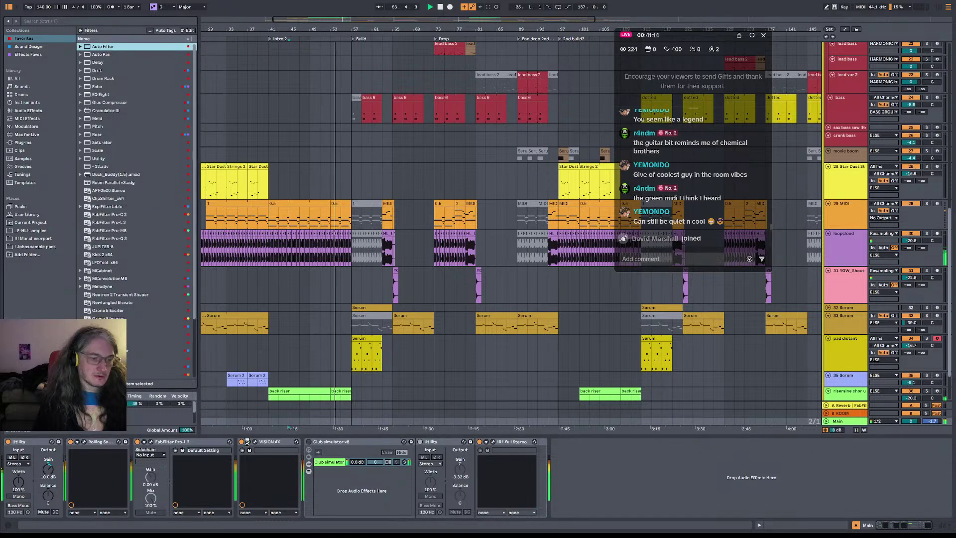
{"action": "key", "text": "Return"}
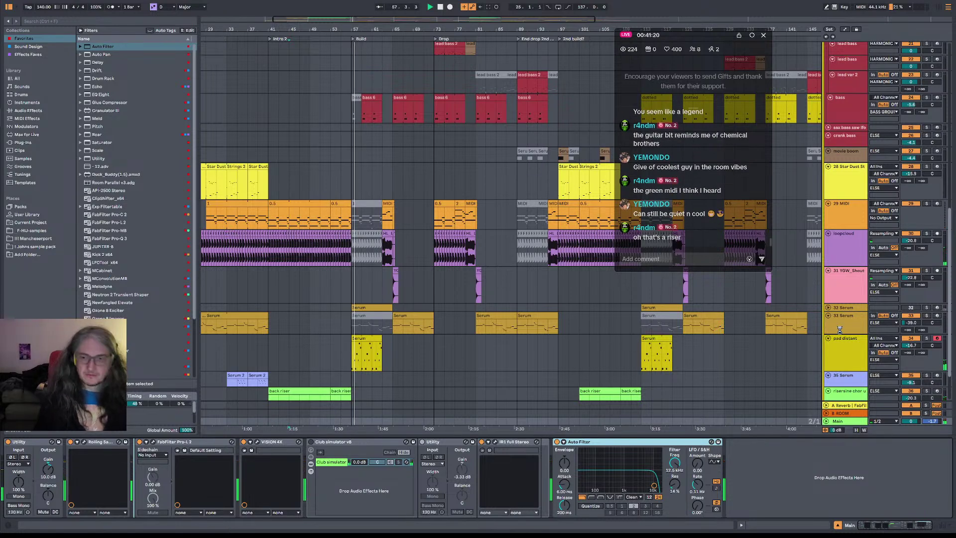
{"action": "left_click", "coordinate": [851, 348]}
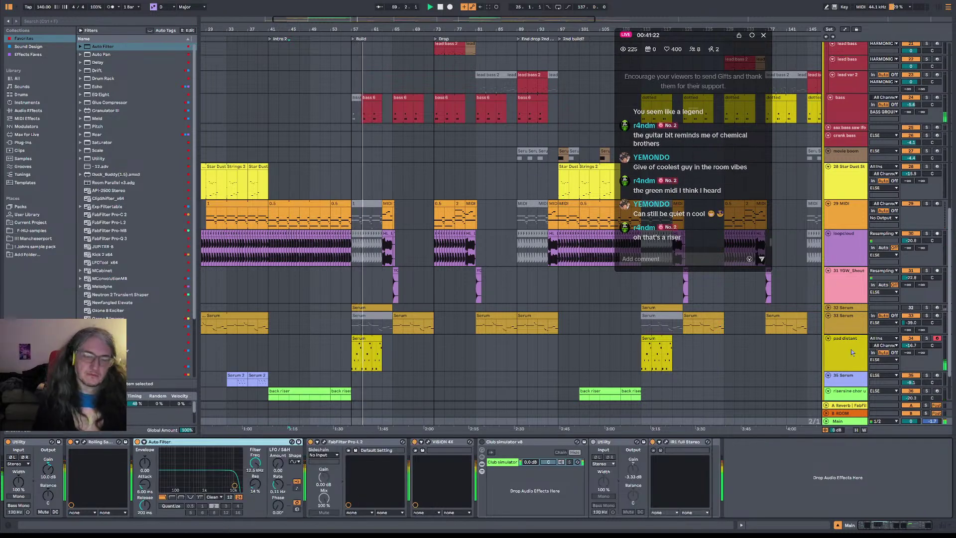
- Listen to the first build and play the matching second section from bar 111
{"action": "scroll", "coordinate": [583, 371], "scroll_direction": "down", "scroll_amount": 3}
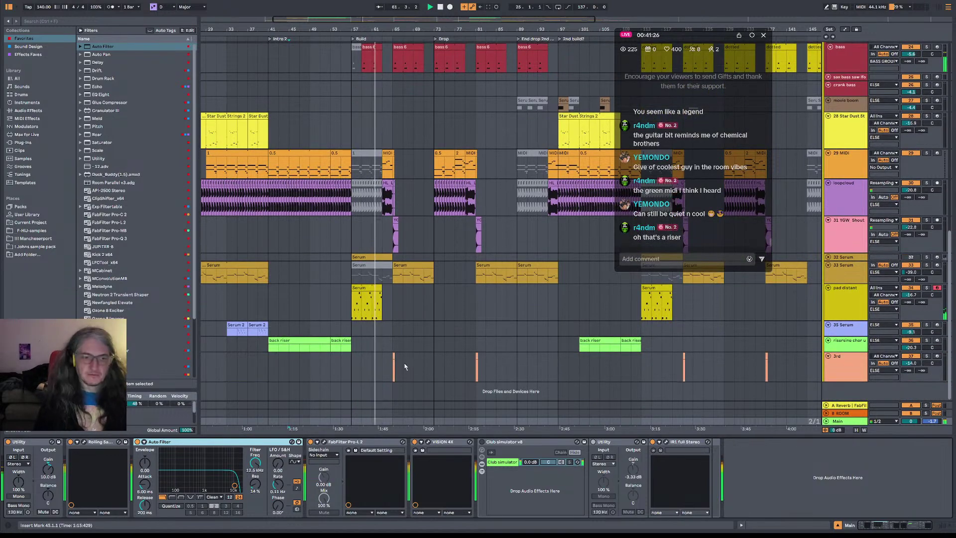
{"action": "scroll", "coordinate": [419, 329], "scroll_direction": "right", "scroll_amount": 5}
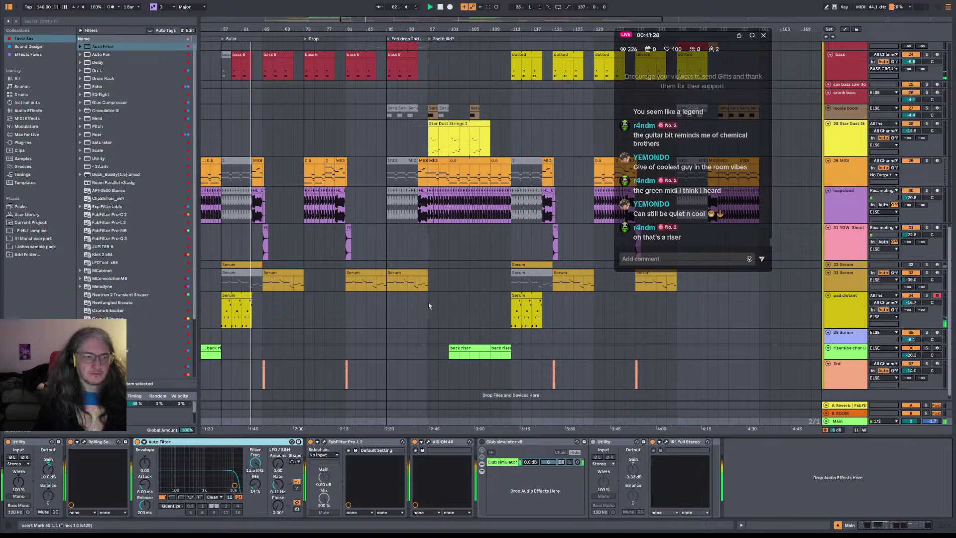
{"action": "left_click", "coordinate": [210, 253]}
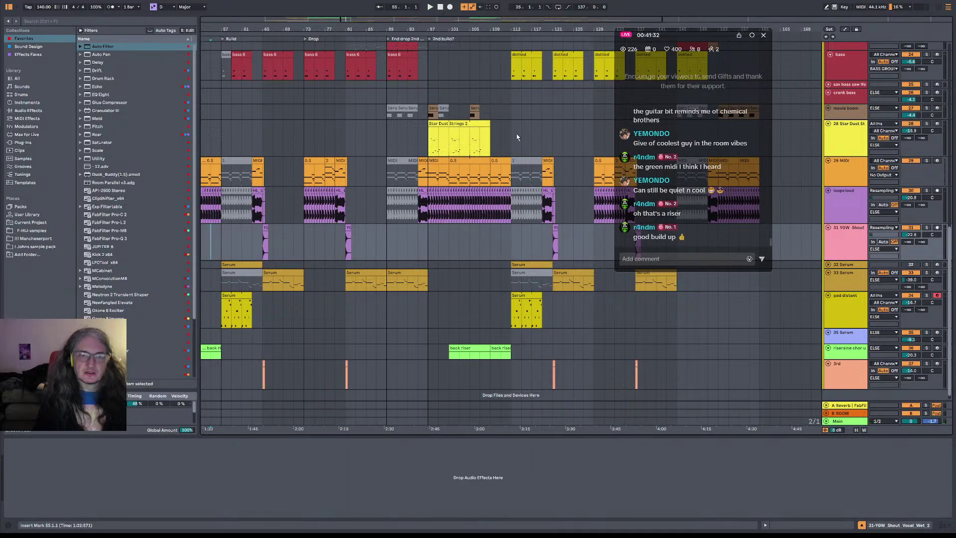
{"action": "left_click", "coordinate": [502, 141]}
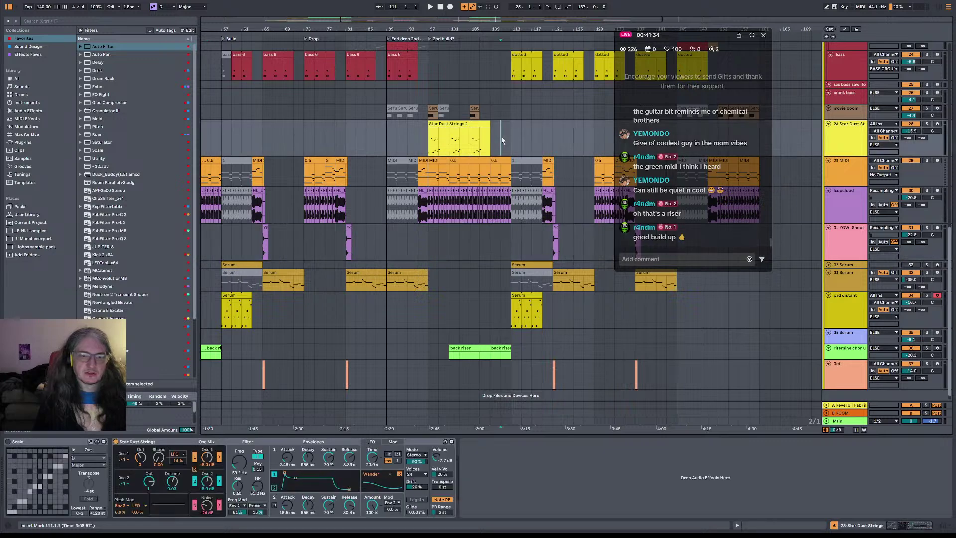
{"action": "key", "text": "space"}
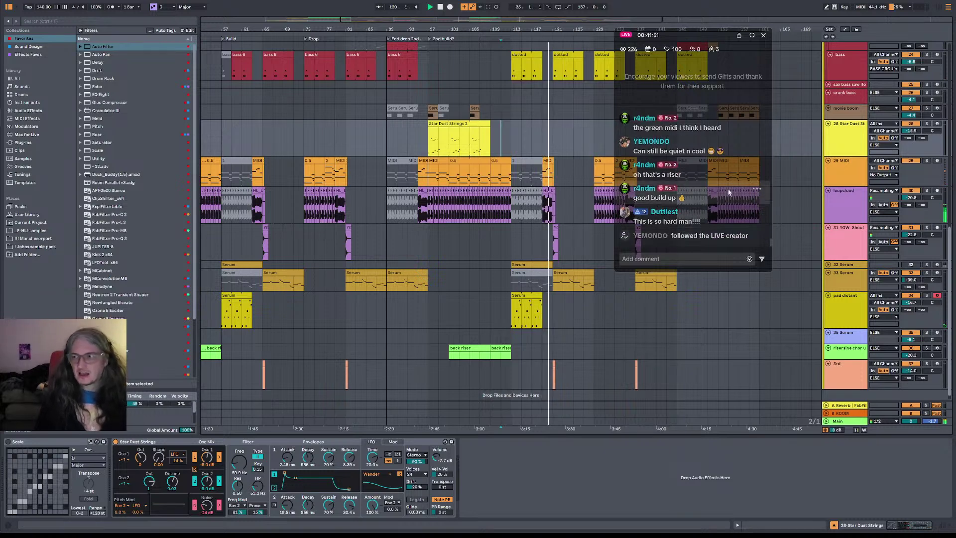
- Compare the soloed loopcloud track from bar 119 with Auto Shift off and on, and also solo 29 MIDI
{"action": "left_click", "coordinate": [546, 213]}
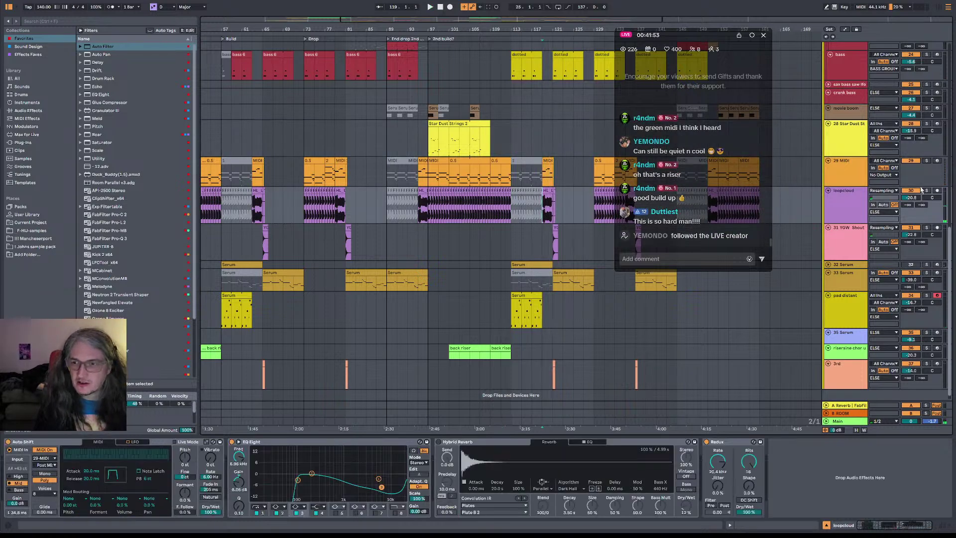
{"action": "key", "text": "space"}
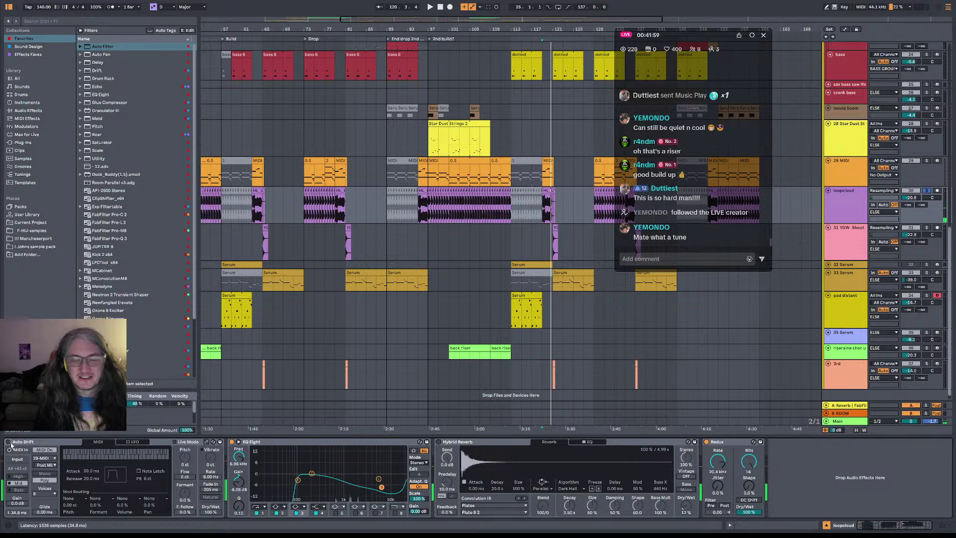
{"action": "left_click", "coordinate": [7, 442]}
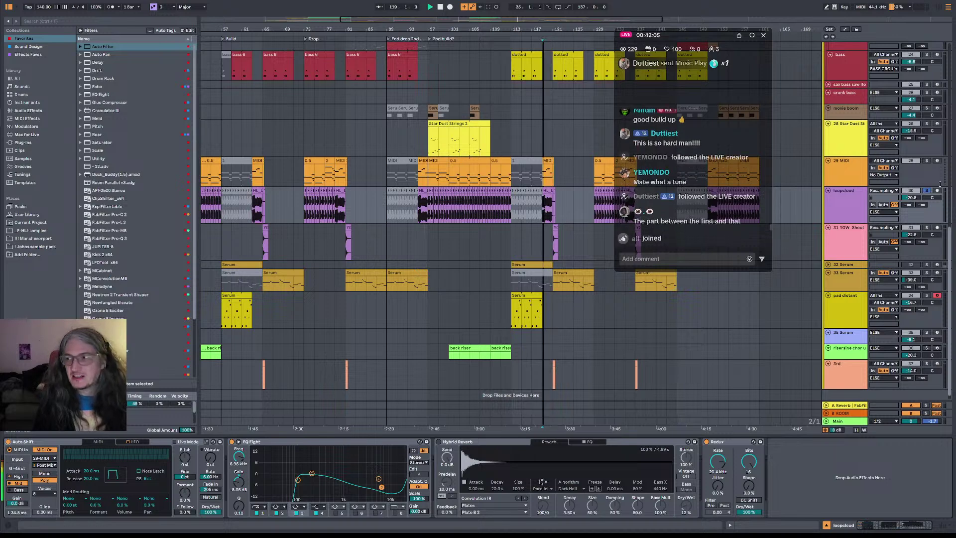
{"action": "left_click", "coordinate": [927, 161]}
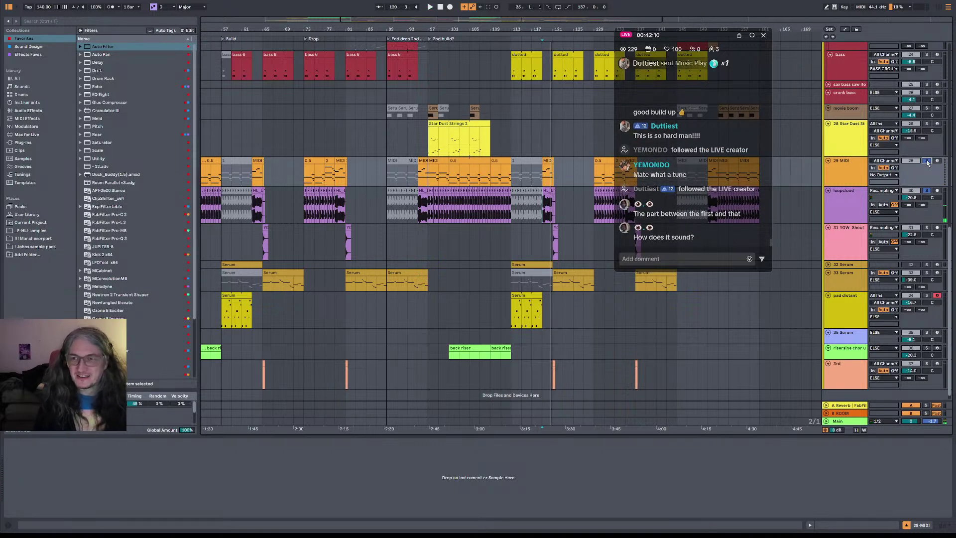
- Turn off solo on the loopcloud track and read back through the live chat comments
{"action": "left_click", "coordinate": [927, 192]}
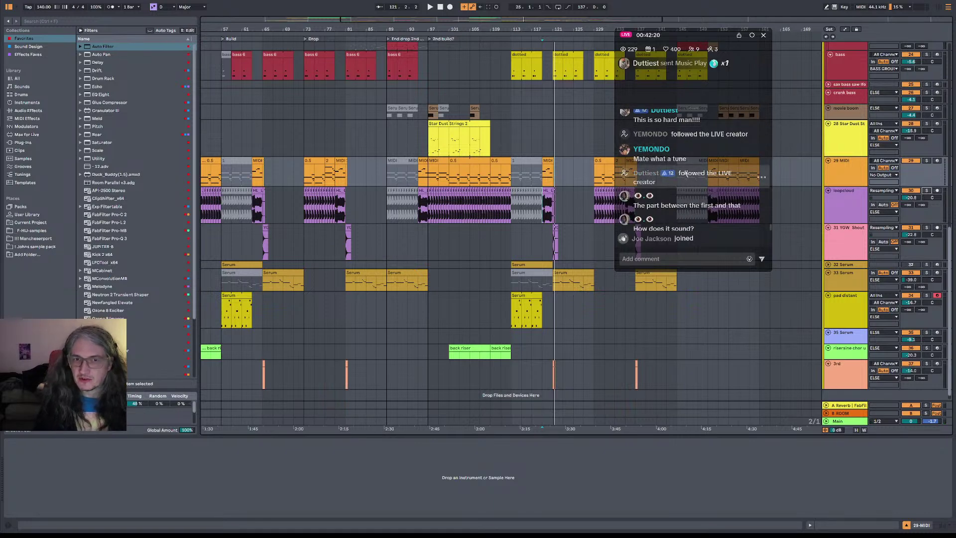
{"action": "scroll", "coordinate": [686, 173], "scroll_direction": "up", "scroll_amount": 3}
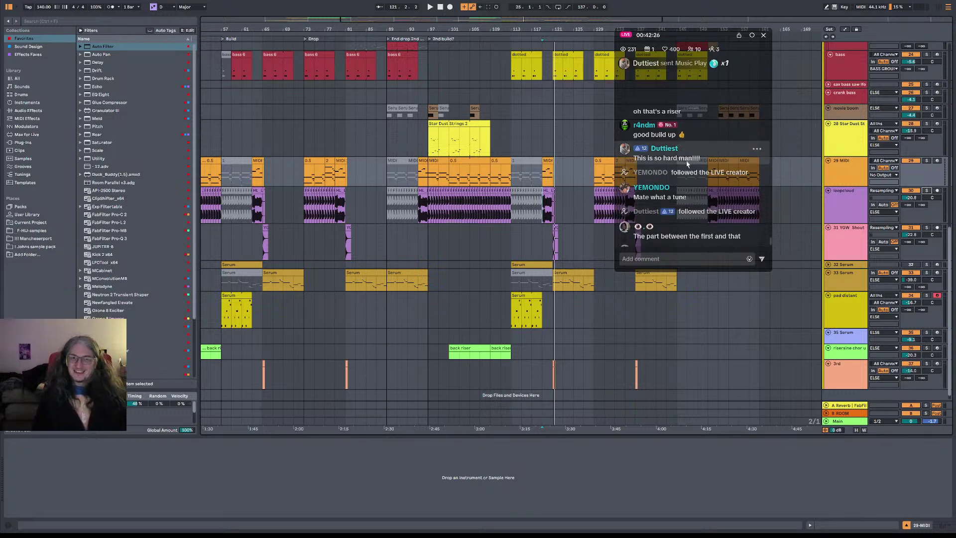
{"action": "scroll", "coordinate": [686, 209], "scroll_direction": "down", "scroll_amount": 1}
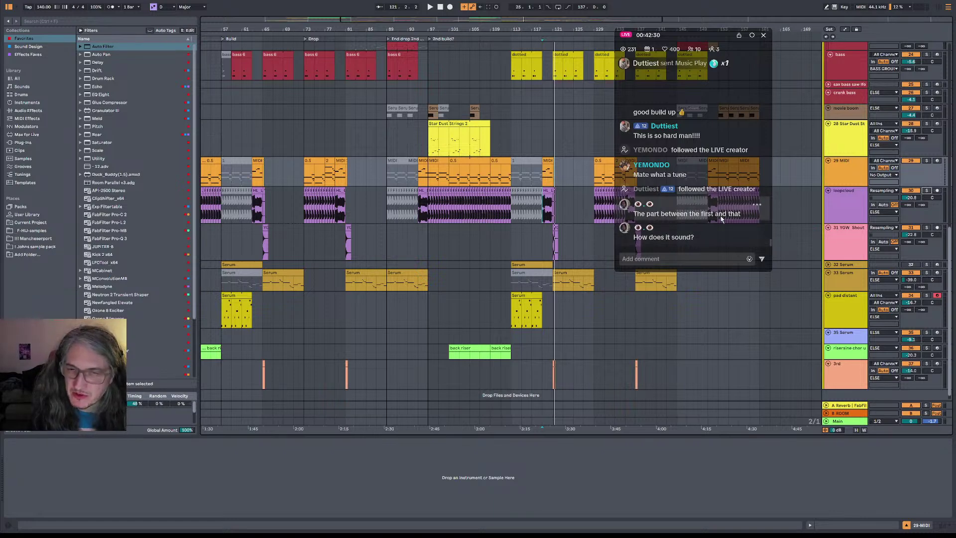
- Locate the matching pad distant sections at bars 113 and 57
{"action": "left_click", "coordinate": [513, 321]}
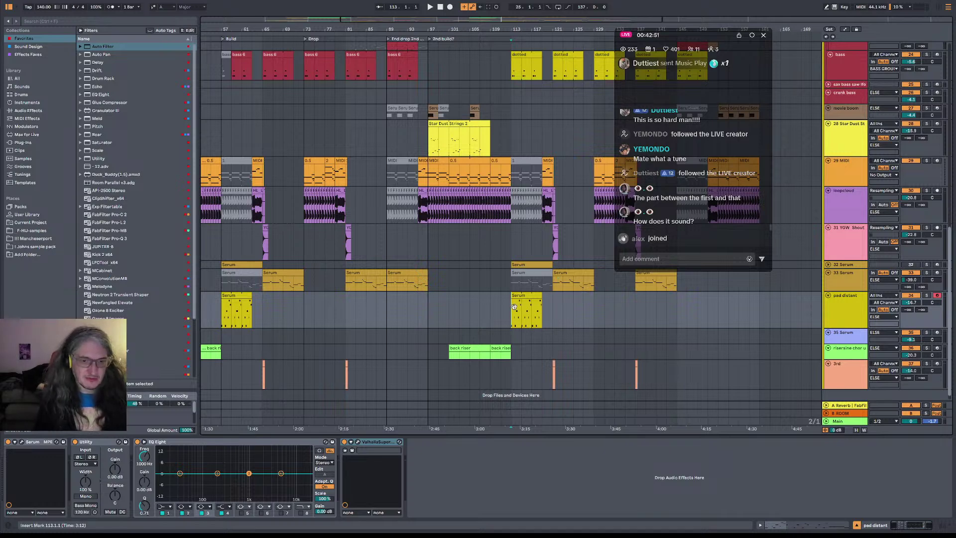
{"action": "scroll", "coordinate": [515, 306], "scroll_direction": "left", "scroll_amount": 3}
{"action": "left_click", "coordinate": [292, 318]}
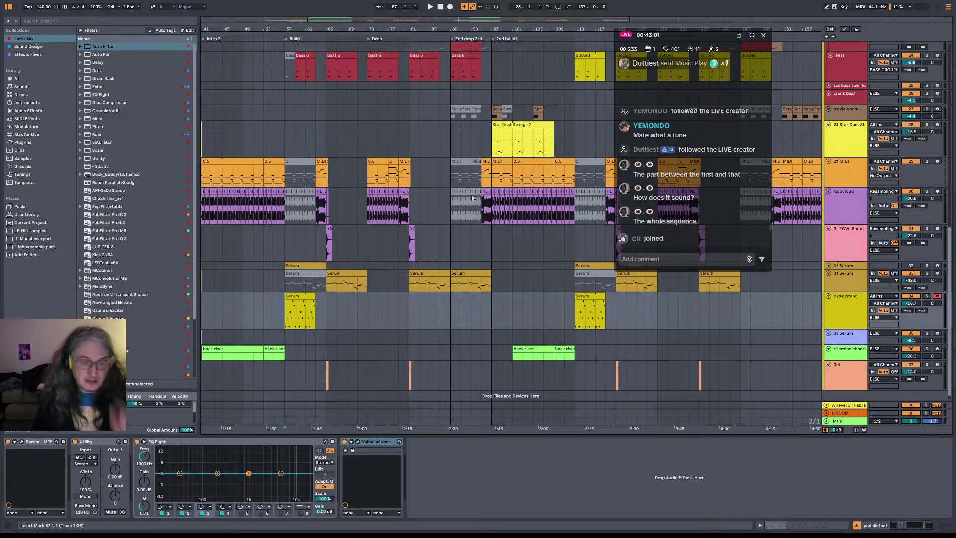
- Play the Star Dust Strings clip from bar 97 and check the track on its own with solo
{"action": "scroll", "coordinate": [547, 225], "scroll_direction": "left", "scroll_amount": 2}
{"action": "scroll", "coordinate": [548, 224], "scroll_direction": "up", "scroll_amount": 1}
{"action": "left_click", "coordinate": [522, 157]}
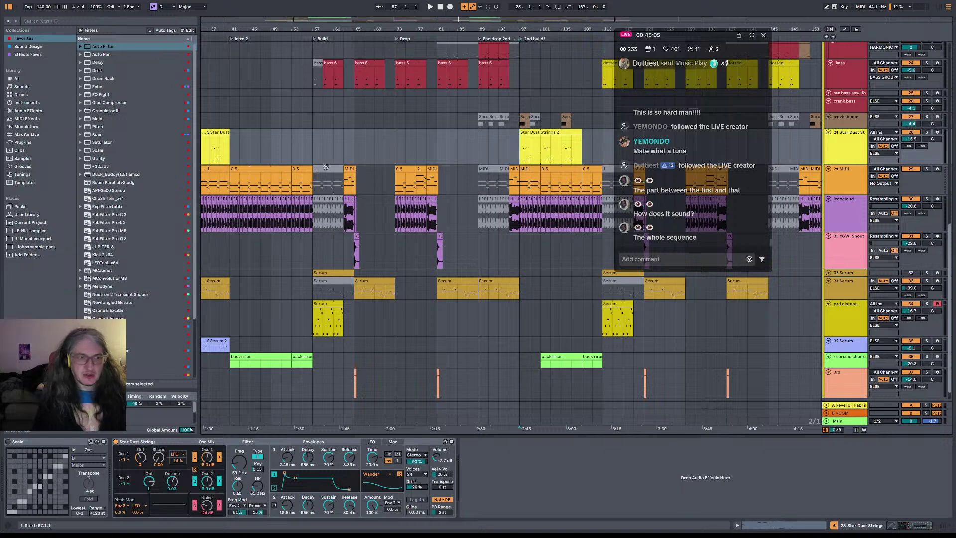
{"action": "key", "text": "space"}
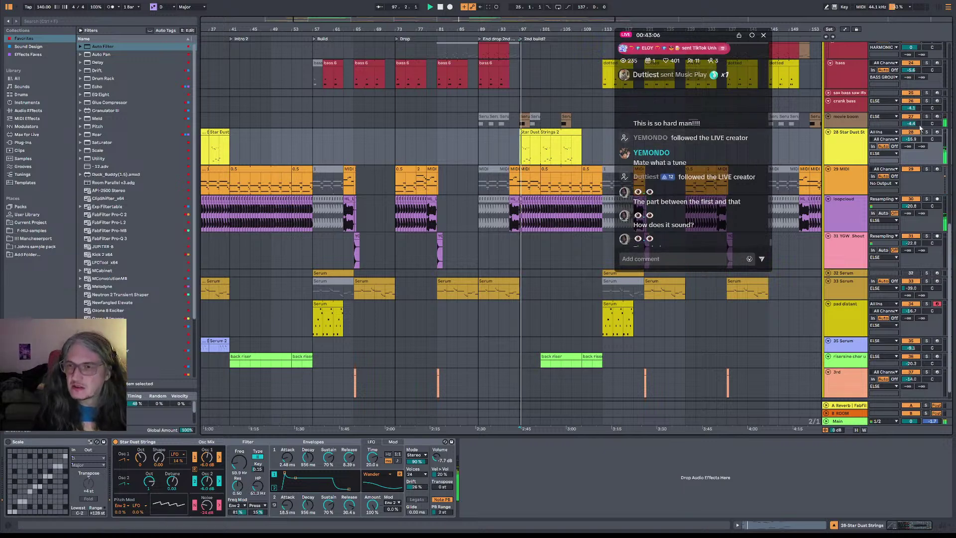
{"action": "left_click", "coordinate": [927, 132]}
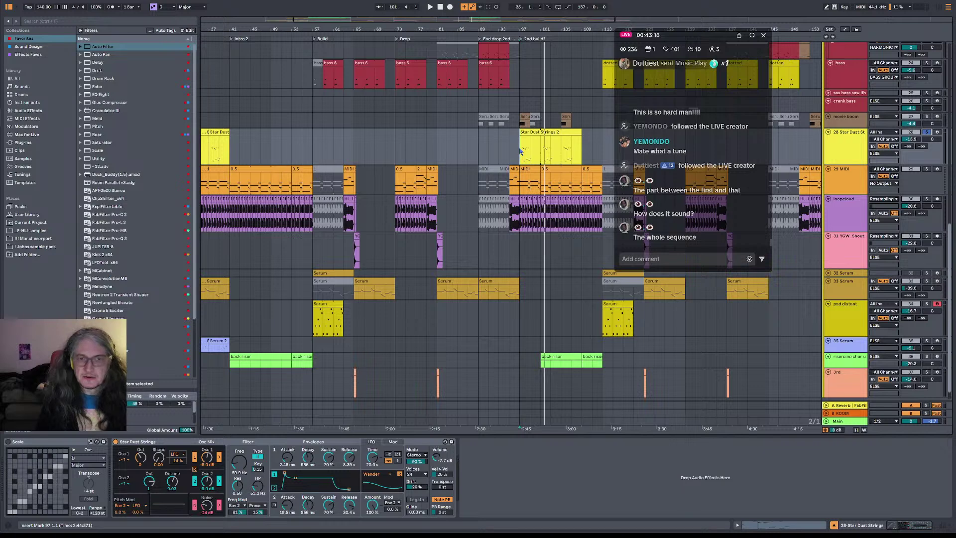
{"action": "key", "text": "space"}
{"action": "key", "text": "space"}
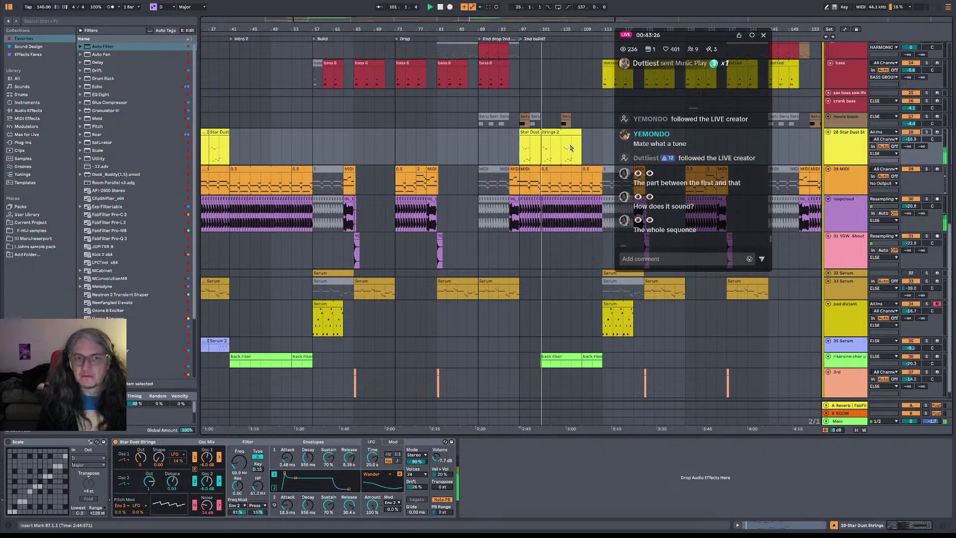
- Play from the movie boom clip at bar 105 and listen through the pad distant section
{"action": "scroll", "coordinate": [570, 210], "scroll_direction": "right", "scroll_amount": 5}
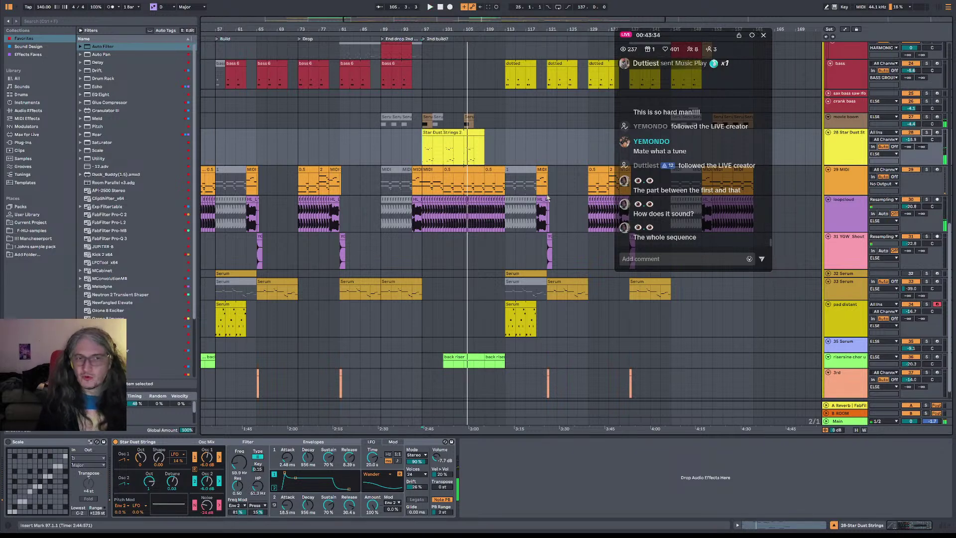
{"action": "left_click", "coordinate": [464, 124]}
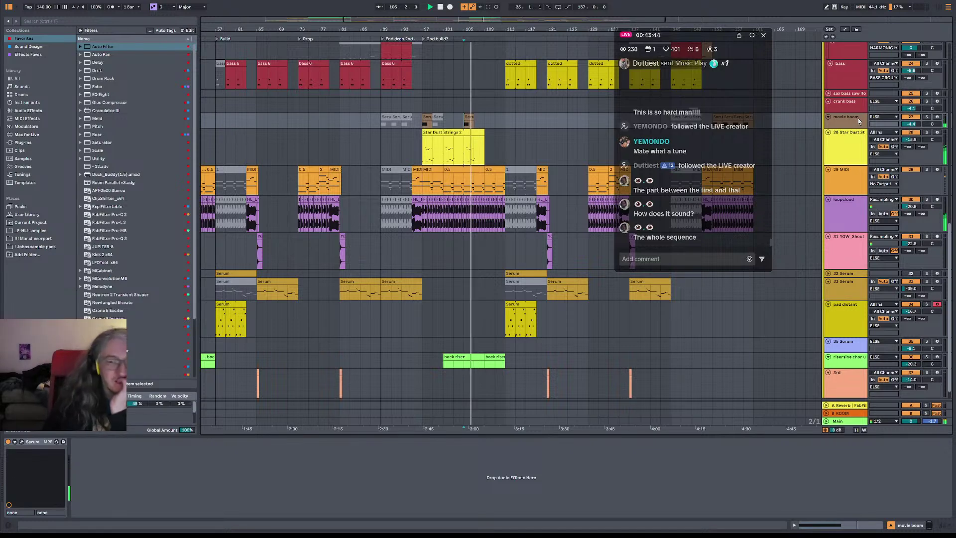
{"action": "scroll", "coordinate": [523, 255], "scroll_direction": "down", "scroll_amount": 1}
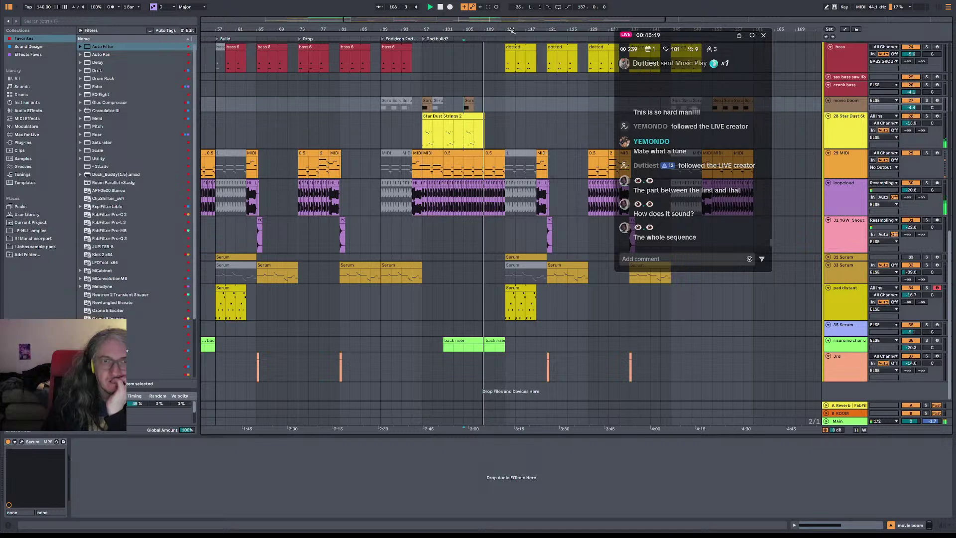
{"action": "left_click_drag", "start_coordinate": [512, 31], "coordinate": [428, 80]}
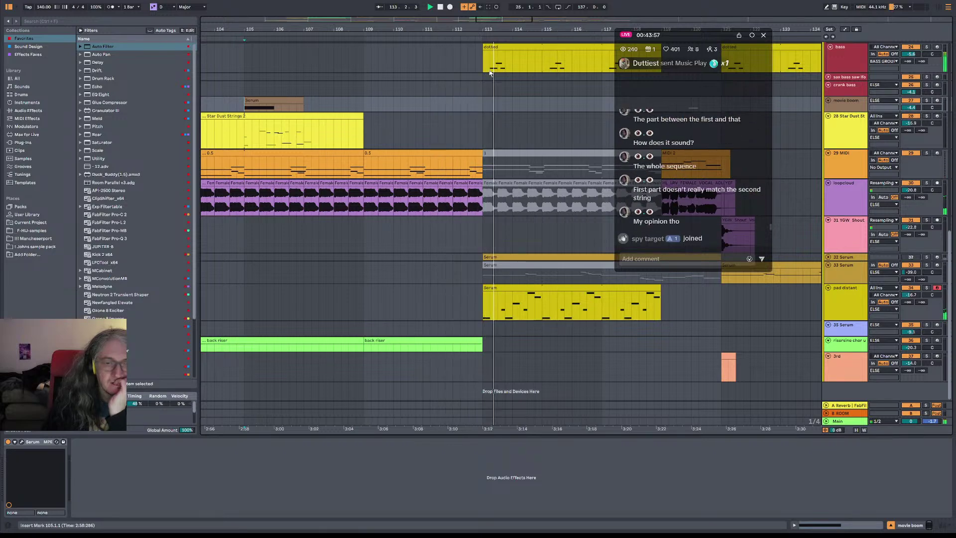
{"action": "key", "text": "minus"}
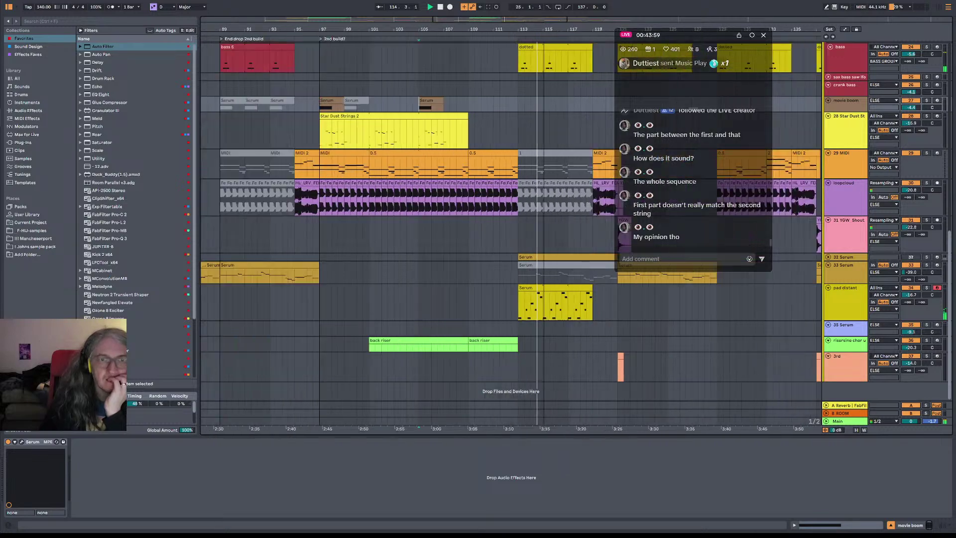
{"action": "key", "text": "minus"}
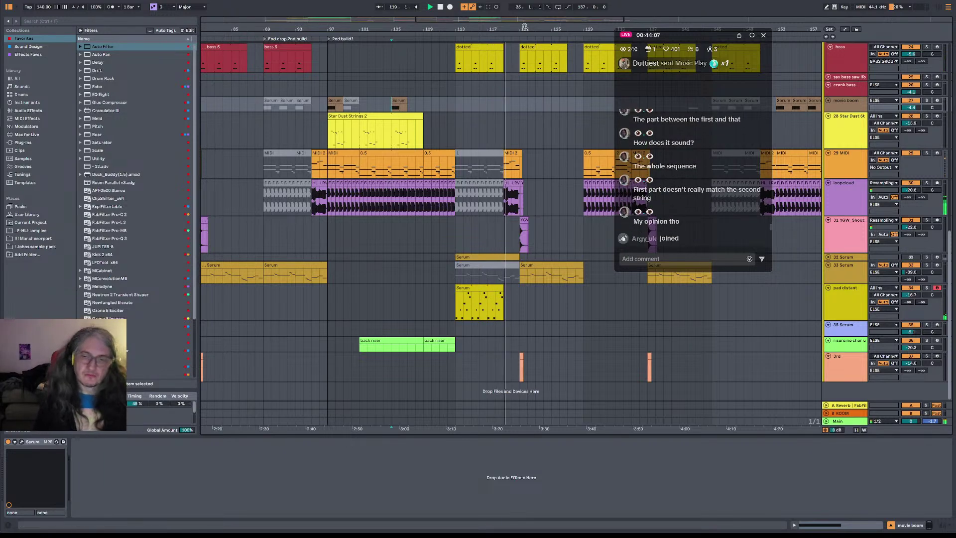
{"action": "scroll", "coordinate": [502, 284], "scroll_direction": "down", "scroll_amount": 2}
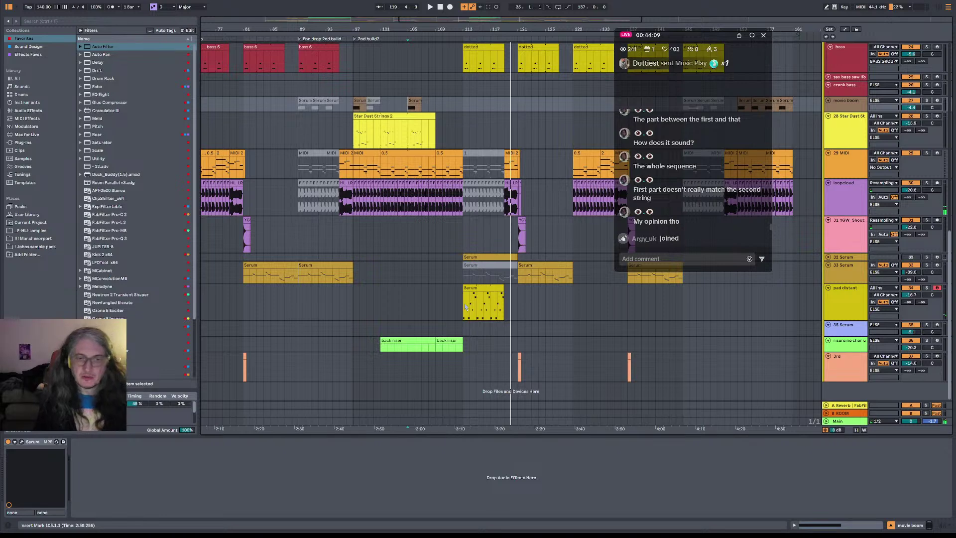
- Play the pad distant clip from bar 113 and the 33 Serum clip from bar 121
{"action": "left_click", "coordinate": [466, 307]}
{"action": "key", "text": "space"}
{"action": "key", "text": "space"}
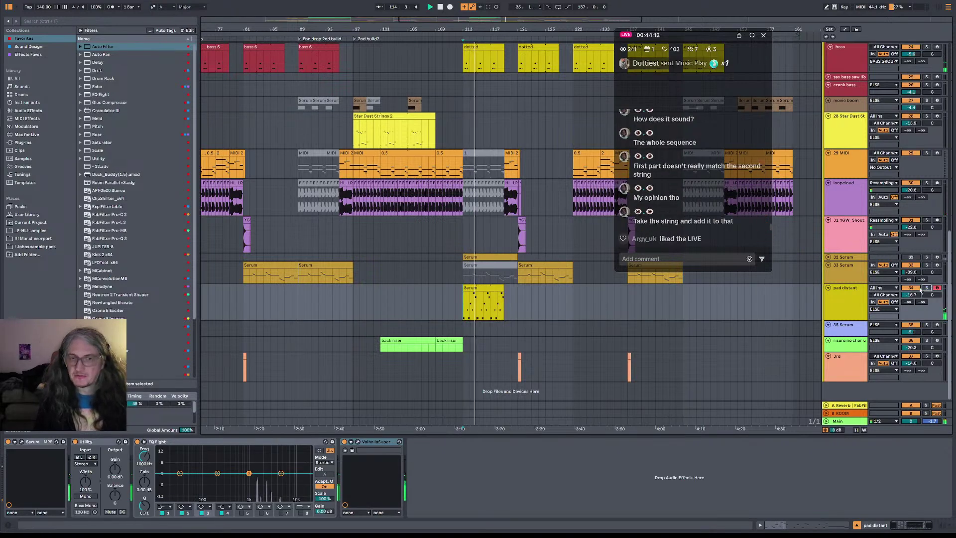
{"action": "left_click", "coordinate": [518, 279]}
{"action": "key", "text": "space"}
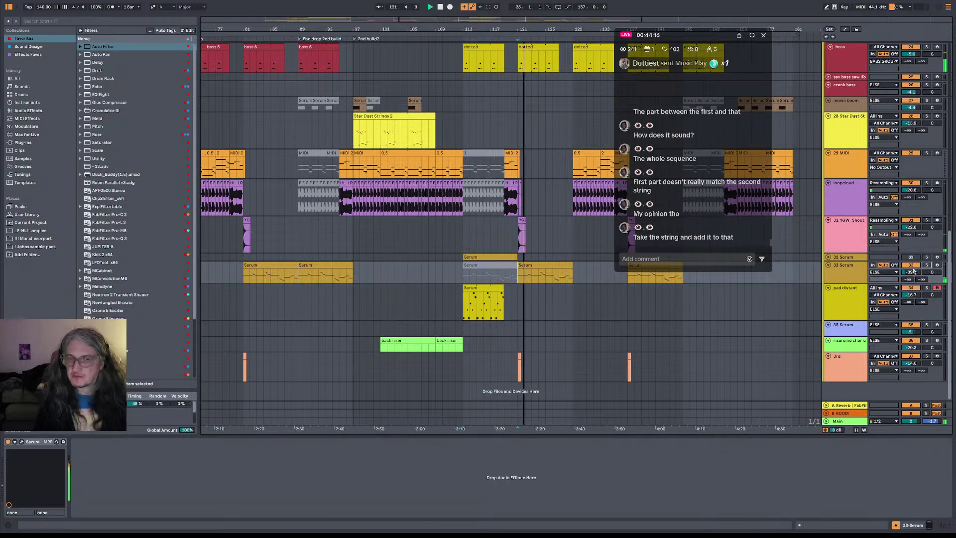
- Play the section from bar 112 and adjust the volume of the pad distant track
{"action": "left_click", "coordinate": [457, 239]}
{"action": "key", "text": "space"}
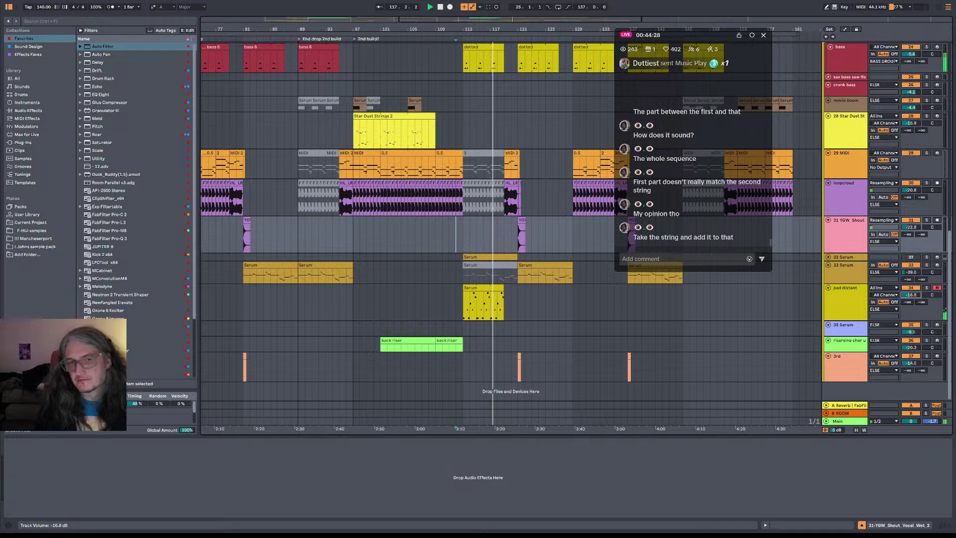
{"action": "left_click_drag", "start_coordinate": [905, 298], "coordinate": [905, 299]}
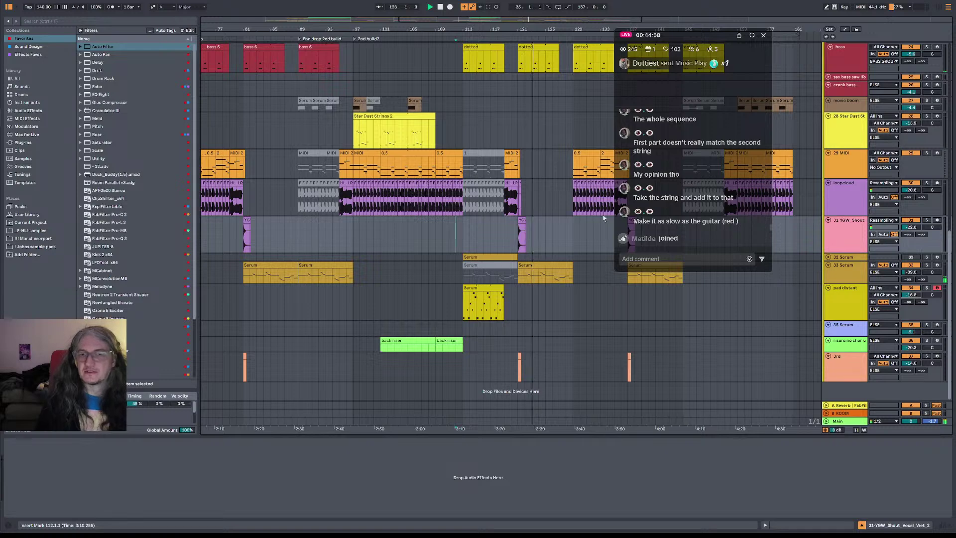
- Play the bass part from bar 89, and open the pad distant clip at bar 113 to examine its F♯5 note
{"action": "scroll", "coordinate": [545, 192], "scroll_direction": "up", "scroll_amount": 2}
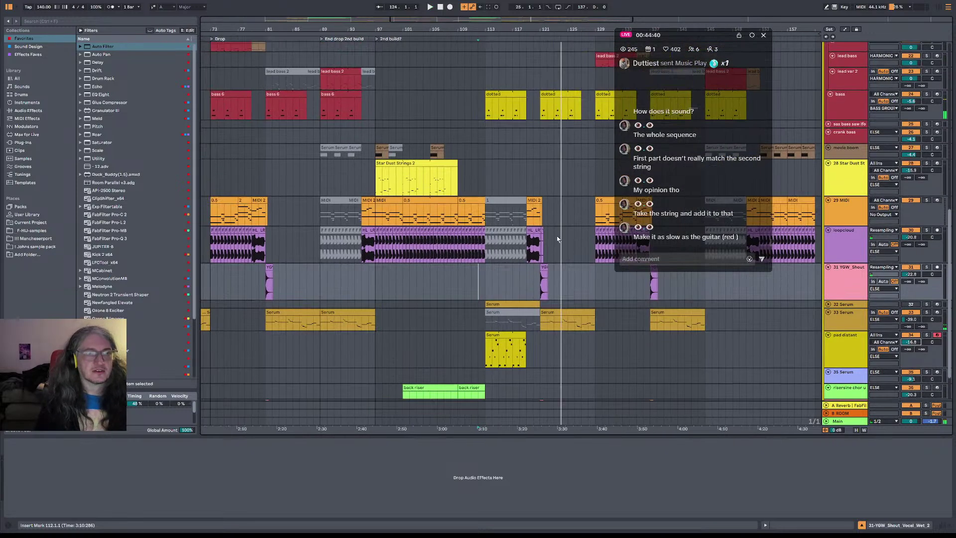
{"action": "left_click", "coordinate": [471, 112]}
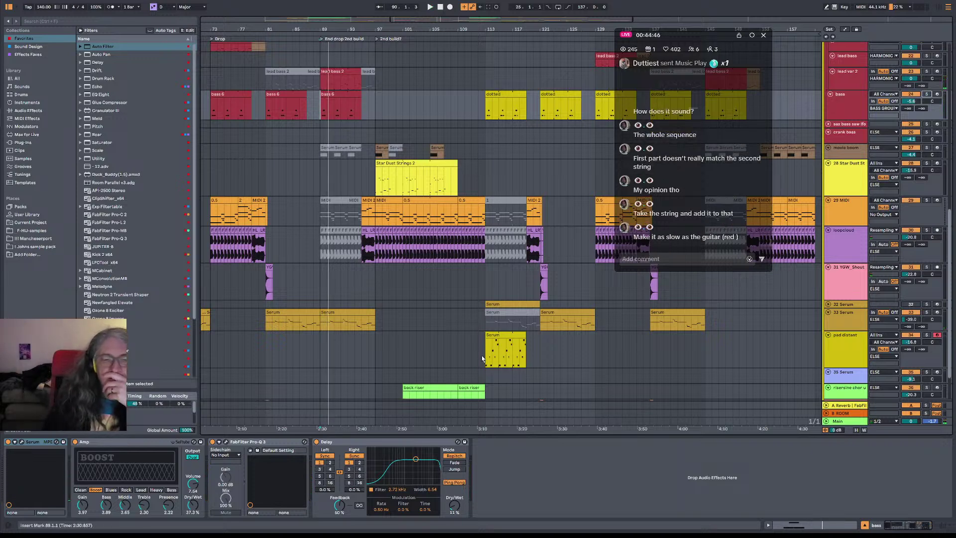
{"action": "left_click", "coordinate": [492, 343]}
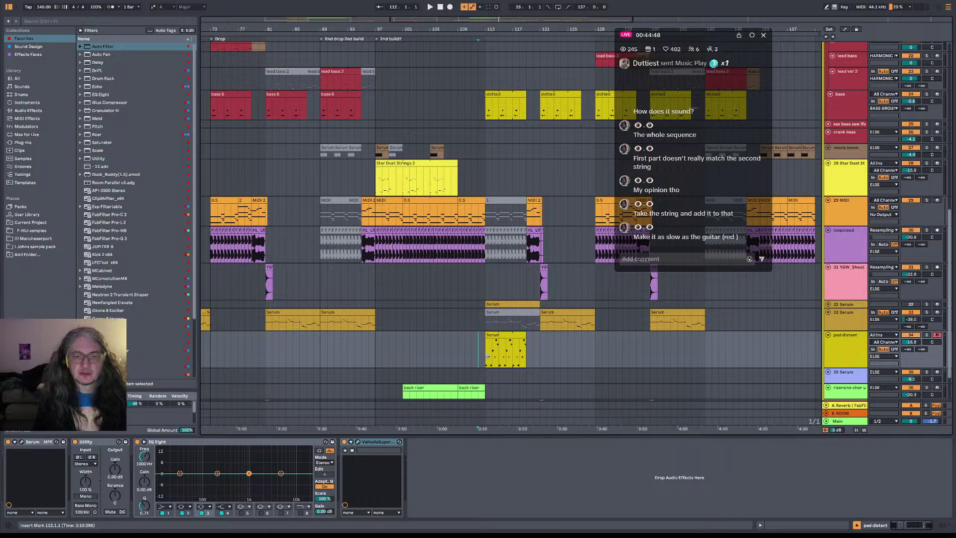
{"action": "double_click", "coordinate": [503, 337]}
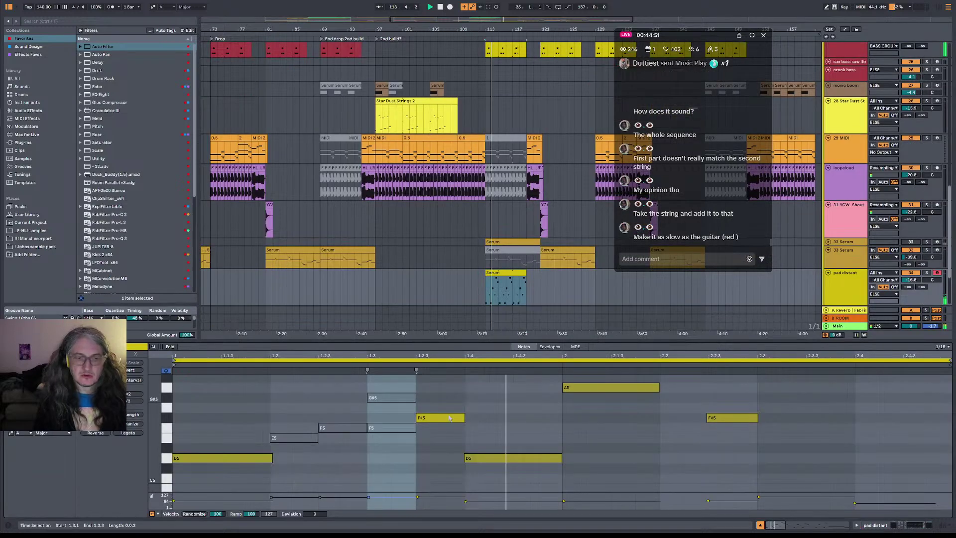
{"action": "left_click", "coordinate": [454, 420]}
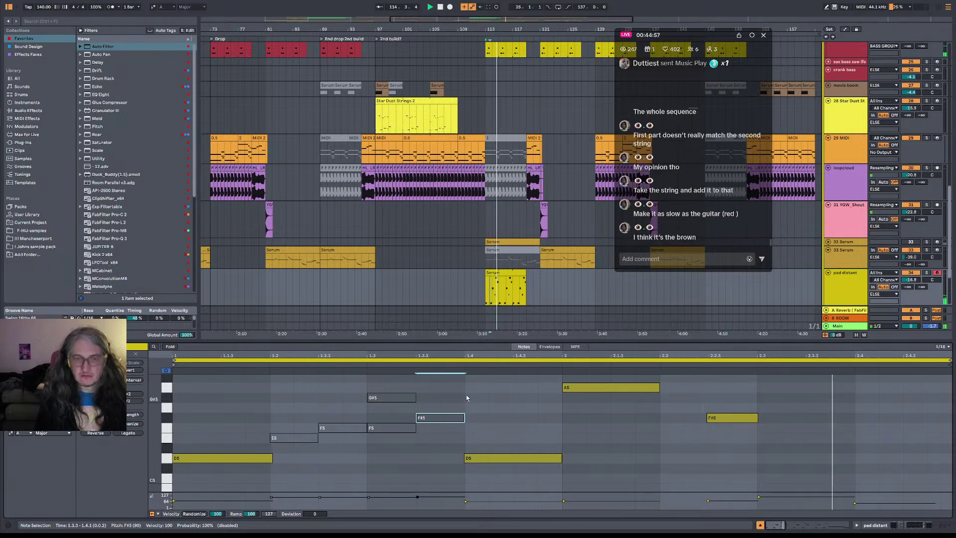
- Rename the pad distant clip at bar 113 to 2
{"action": "left_click", "coordinate": [513, 272]}
{"action": "key", "text": "ctrl+r"}
{"action": "type", "text": "2"}
{"action": "key", "text": "Return"}
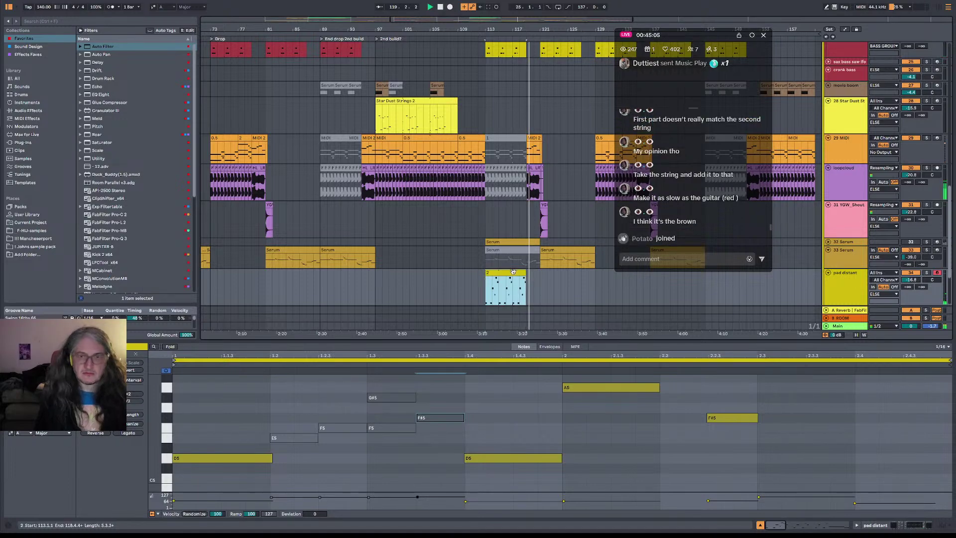
- Play the lead bass clip from bar 119 with its track soloed
{"action": "scroll", "coordinate": [483, 153], "scroll_direction": "up", "scroll_amount": 10}
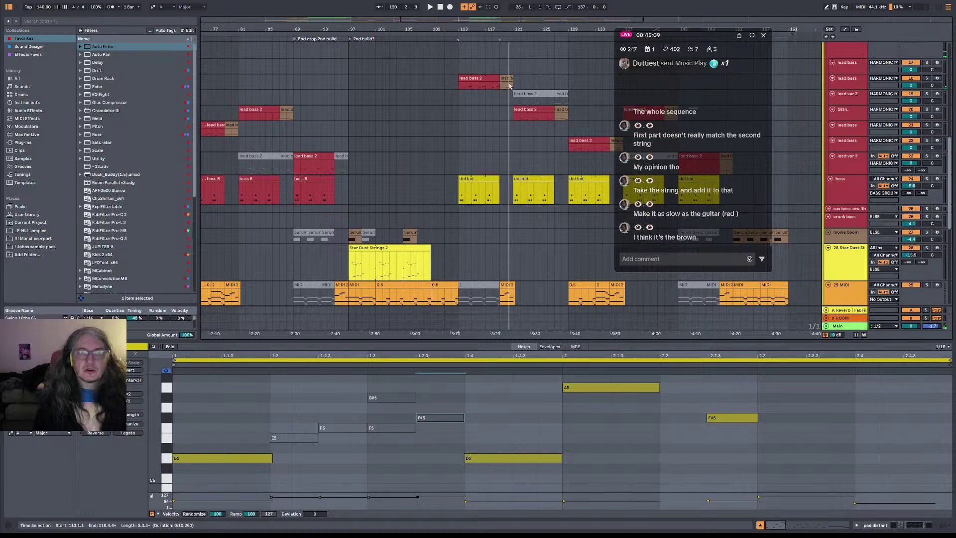
{"action": "left_click", "coordinate": [502, 86]}
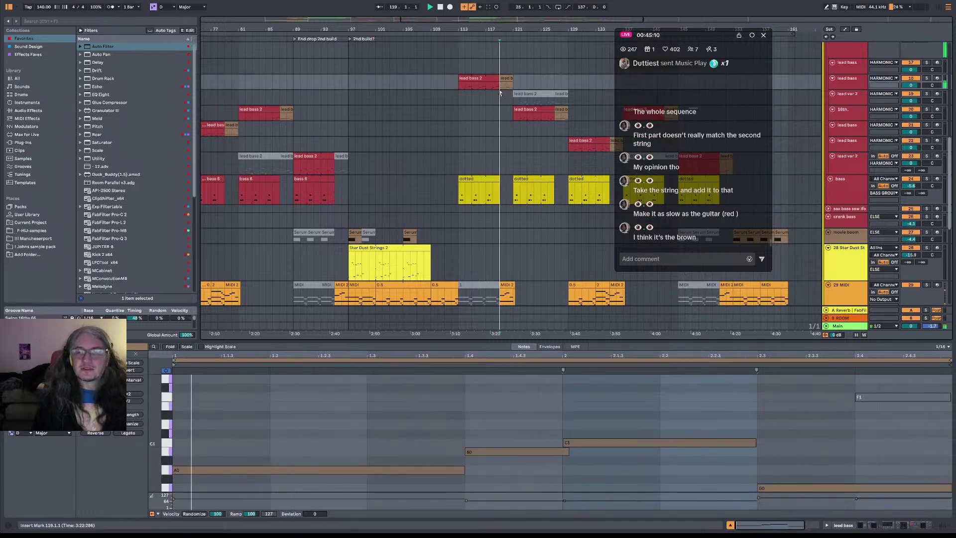
{"action": "left_click", "coordinate": [927, 78]}
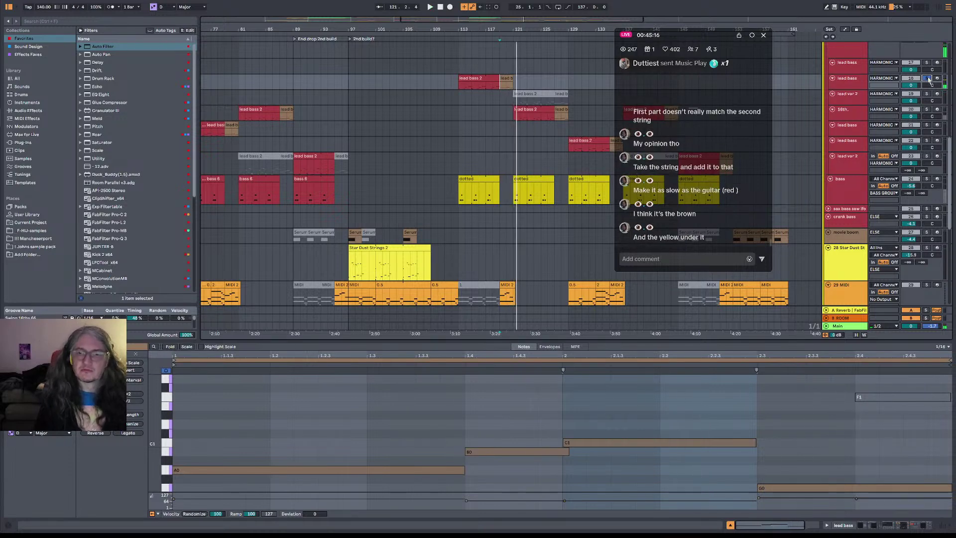
- Solo the bass track, play its dotted clip from bar 117, and select the clip's F♯0 notes
{"action": "left_click", "coordinate": [488, 194]}
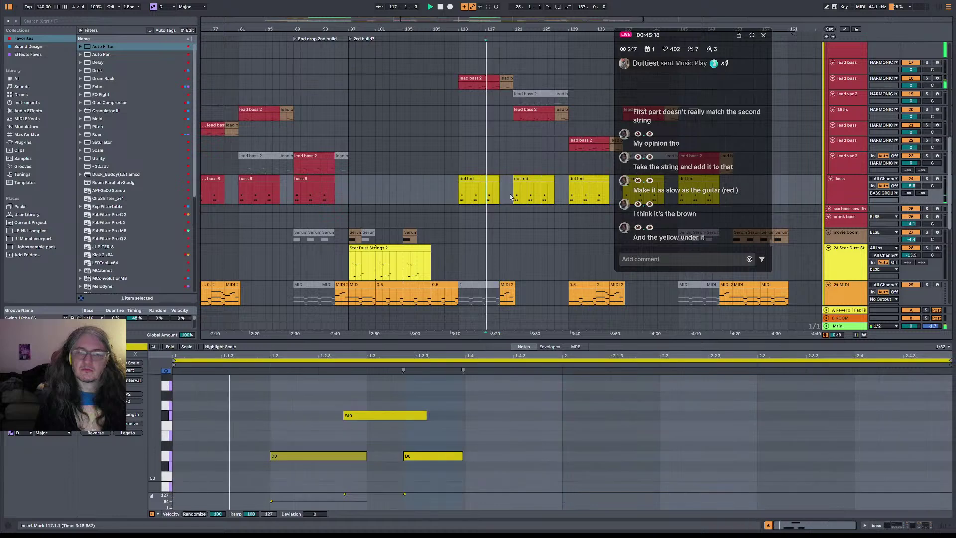
{"action": "left_click", "coordinate": [926, 179]}
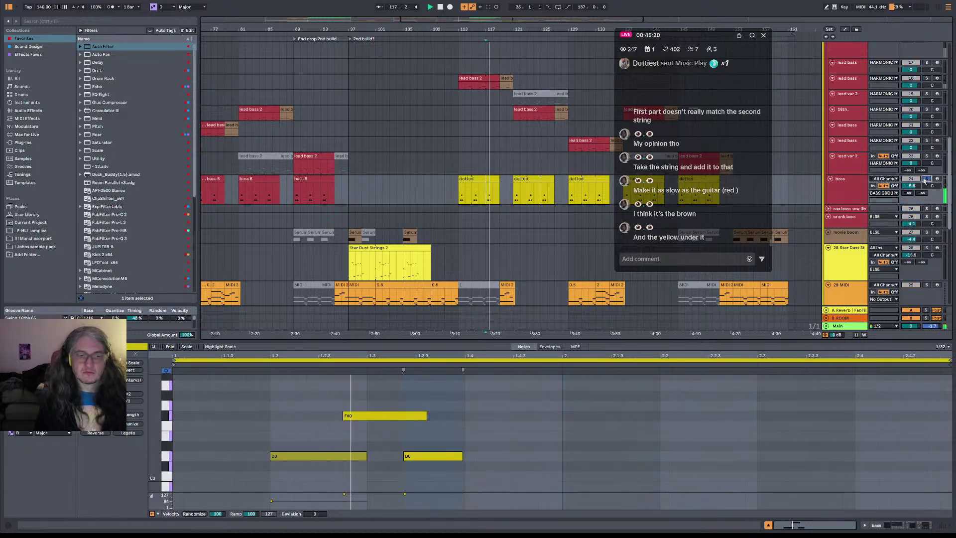
{"action": "left_click", "coordinate": [167, 417]}
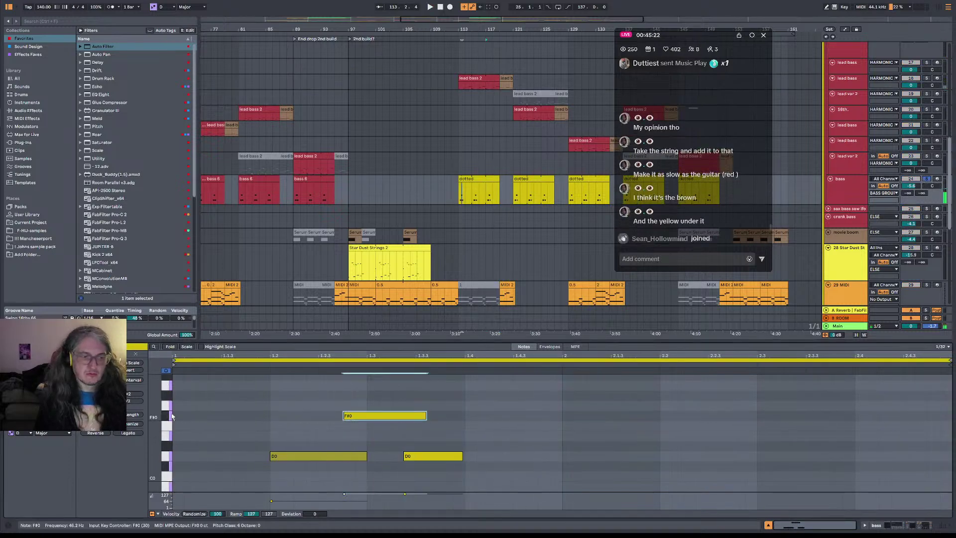
- Arm and solo the 28 Star Dust Strings track for playing over the bass clip's section
{"action": "left_click", "coordinate": [937, 249]}
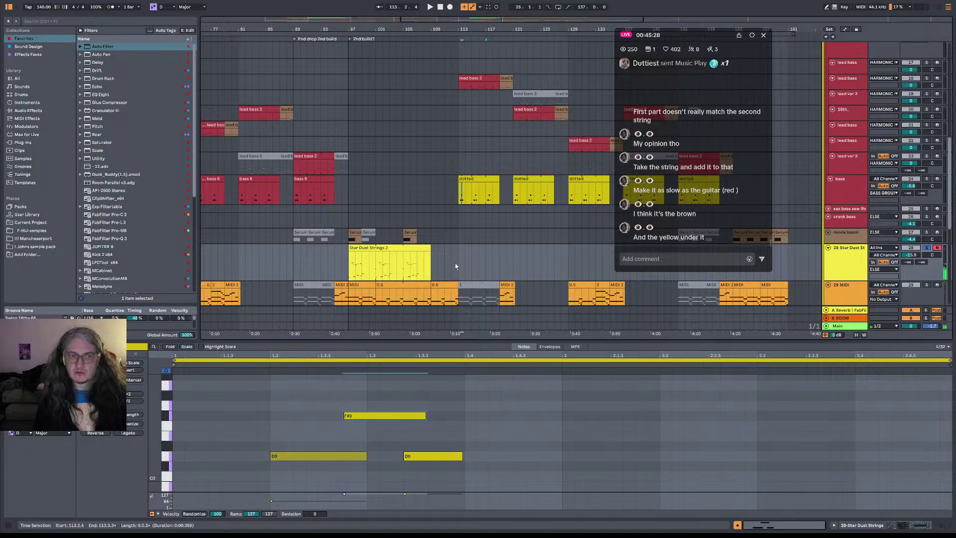
{"action": "scroll", "coordinate": [461, 263], "scroll_direction": "up", "scroll_amount": 5}
{"action": "scroll", "coordinate": [462, 263], "scroll_direction": "up", "scroll_amount": 3}
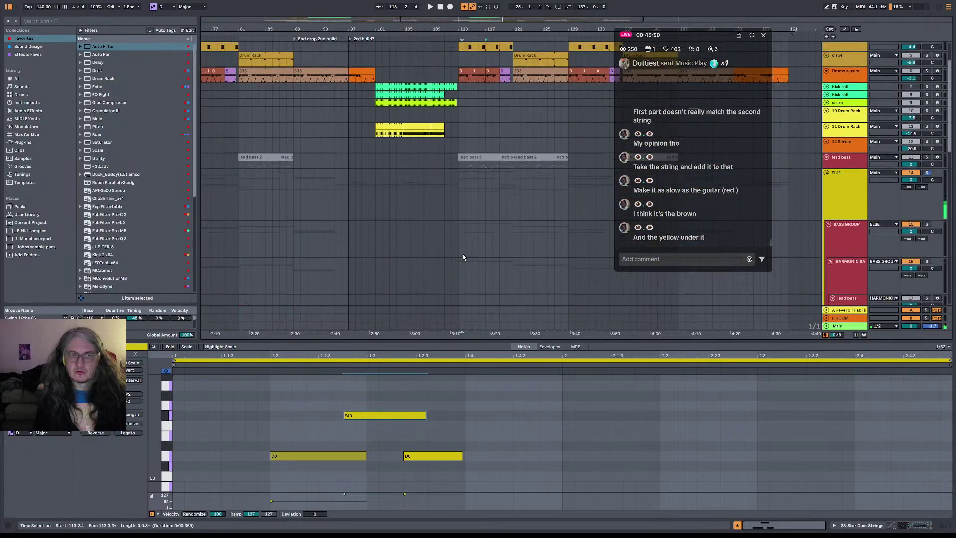
{"action": "scroll", "coordinate": [465, 256], "scroll_direction": "down", "scroll_amount": 8}
{"action": "scroll", "coordinate": [465, 256], "scroll_direction": "down", "scroll_amount": 8}
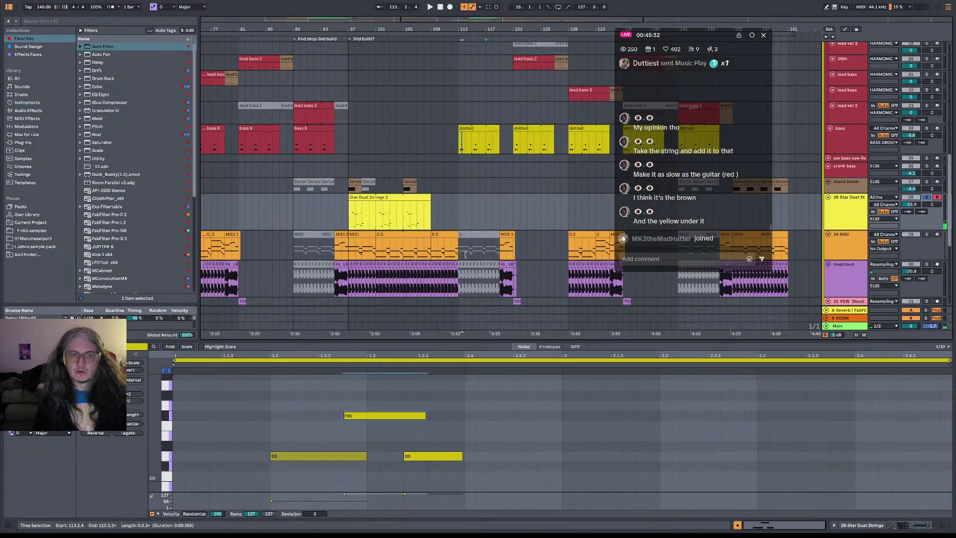
- Switch arming and solo from the strings track to the bass track, and play bar 113 onward with the solo released
{"action": "scroll", "coordinate": [467, 254], "scroll_direction": "up", "scroll_amount": 8}
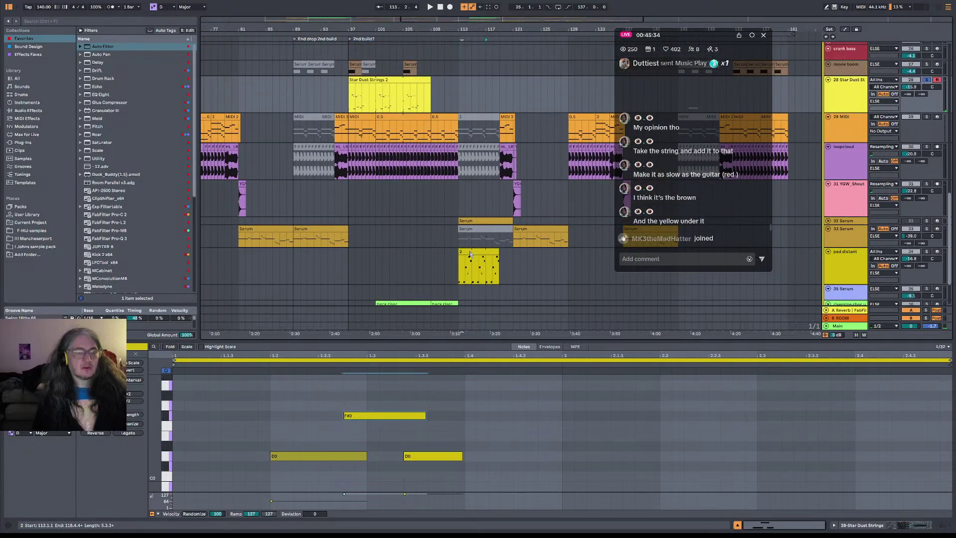
{"action": "scroll", "coordinate": [473, 249], "scroll_direction": "up", "scroll_amount": 3}
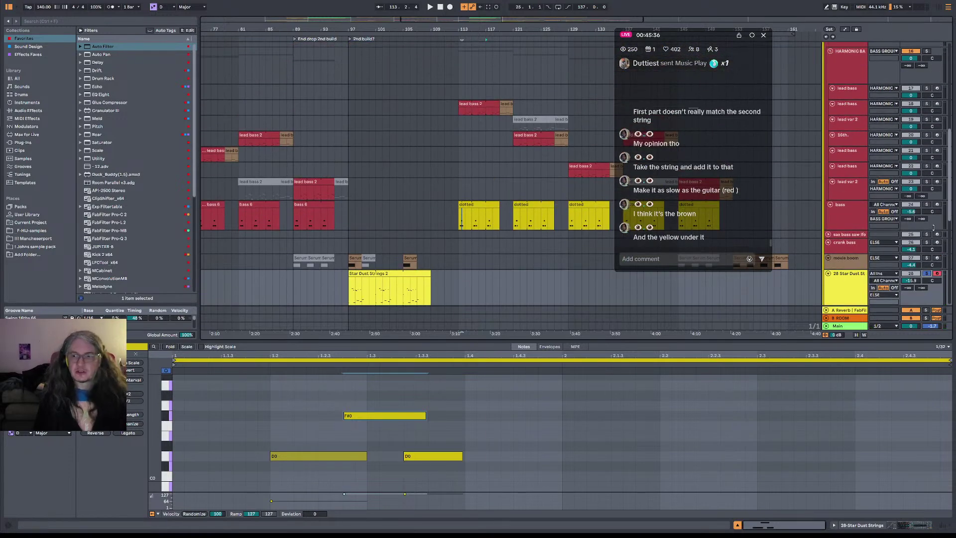
{"action": "left_click", "coordinate": [930, 204]}
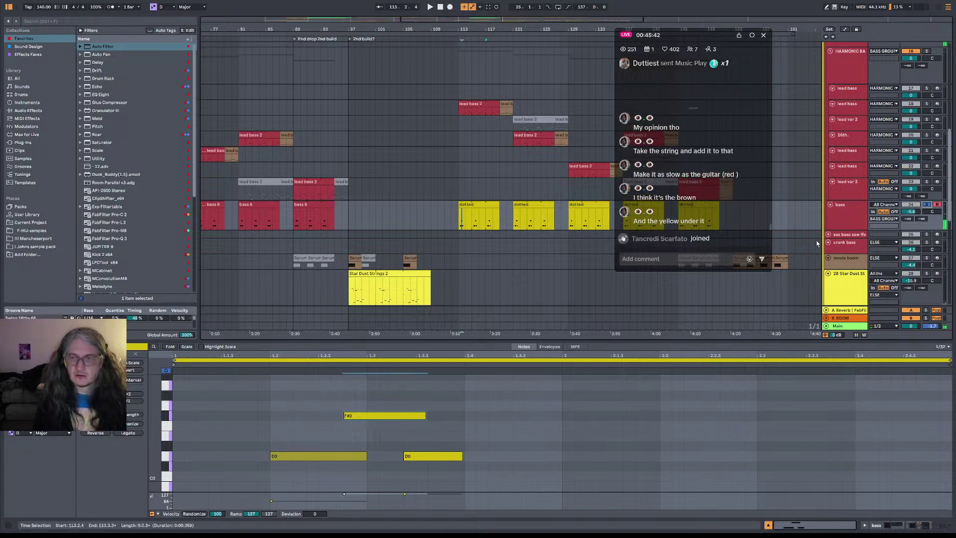
{"action": "key", "text": "space"}
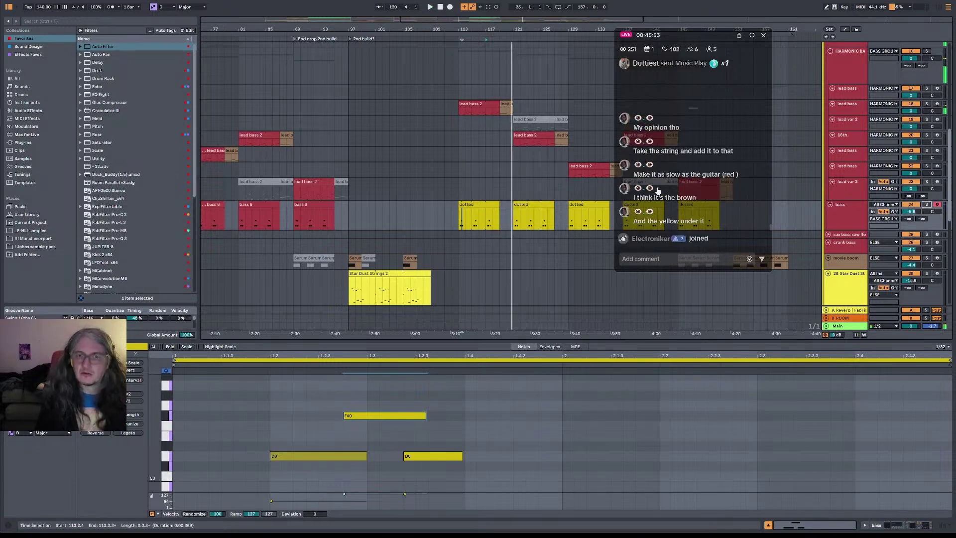
- Shorten the first A0 note in the lead bass clip at bar 119 to end at 1.2, and play the clip
{"action": "left_click", "coordinate": [498, 112]}
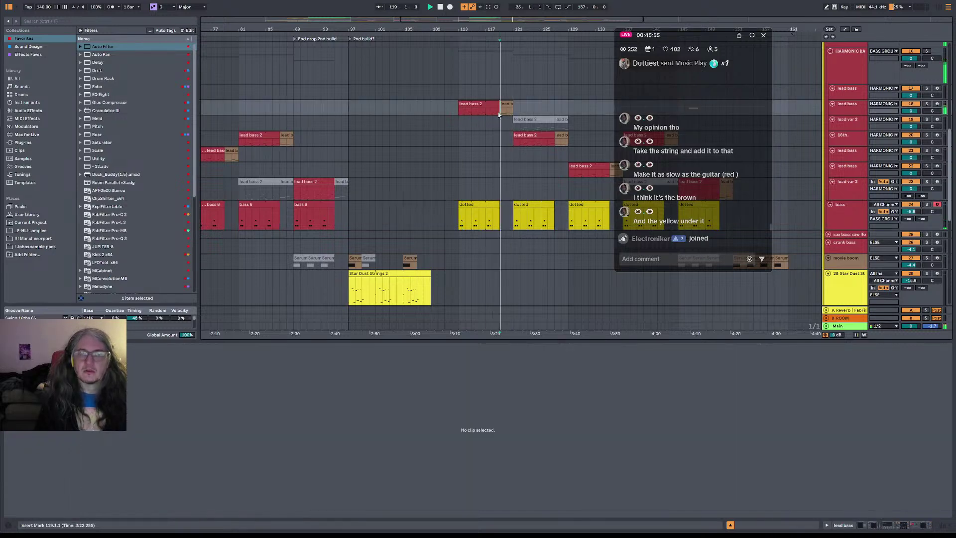
{"action": "left_click", "coordinate": [508, 104]}
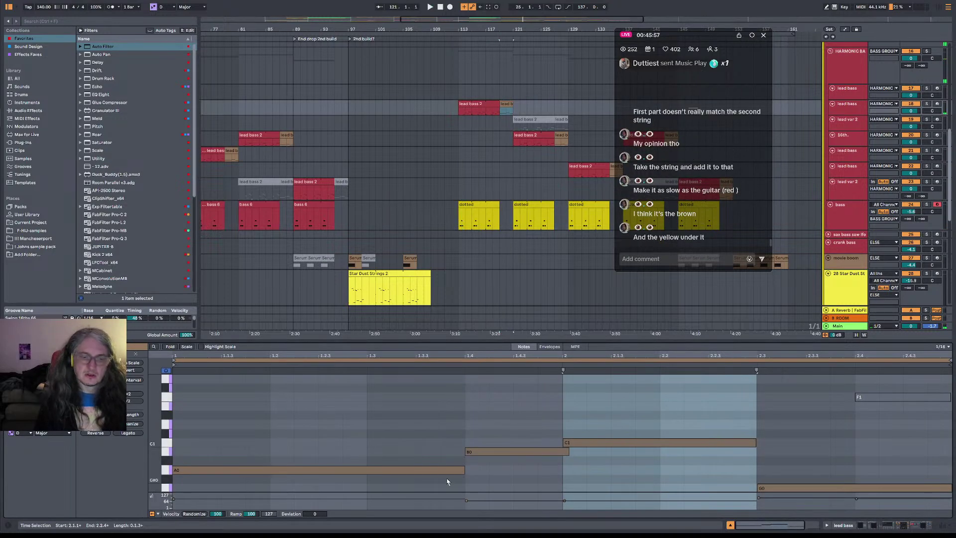
{"action": "left_click_drag", "start_coordinate": [461, 473], "coordinate": [271, 476]}
{"action": "key", "text": "space"}
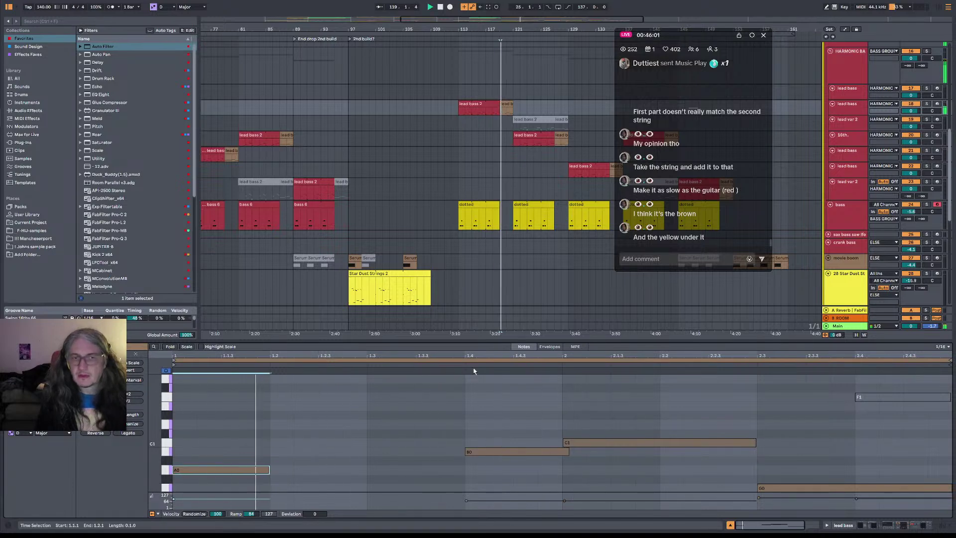
- Set the playback position to the lead bass clip at bar 113 and reread the earlier viewer comments
{"action": "left_click", "coordinate": [460, 114]}
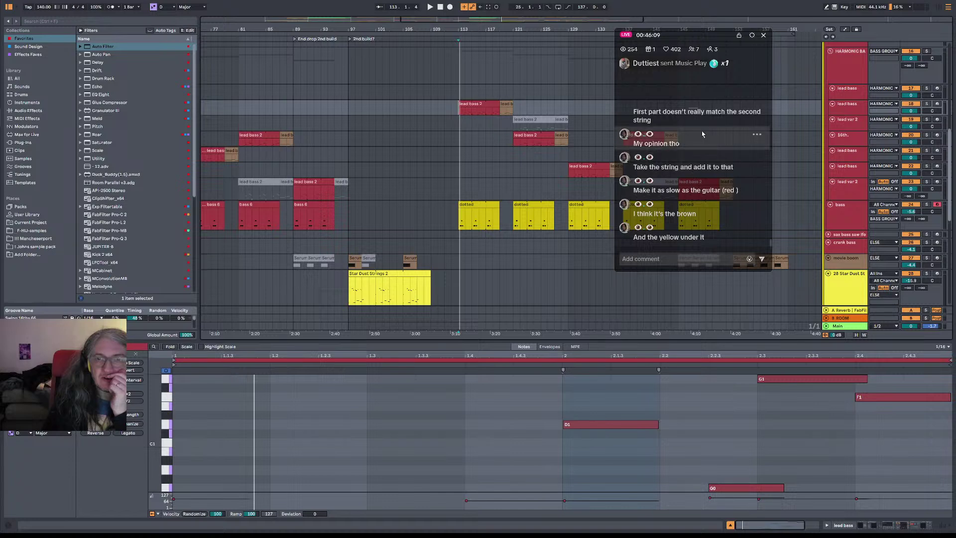
{"action": "scroll", "coordinate": [701, 143], "scroll_direction": "up", "scroll_amount": 1}
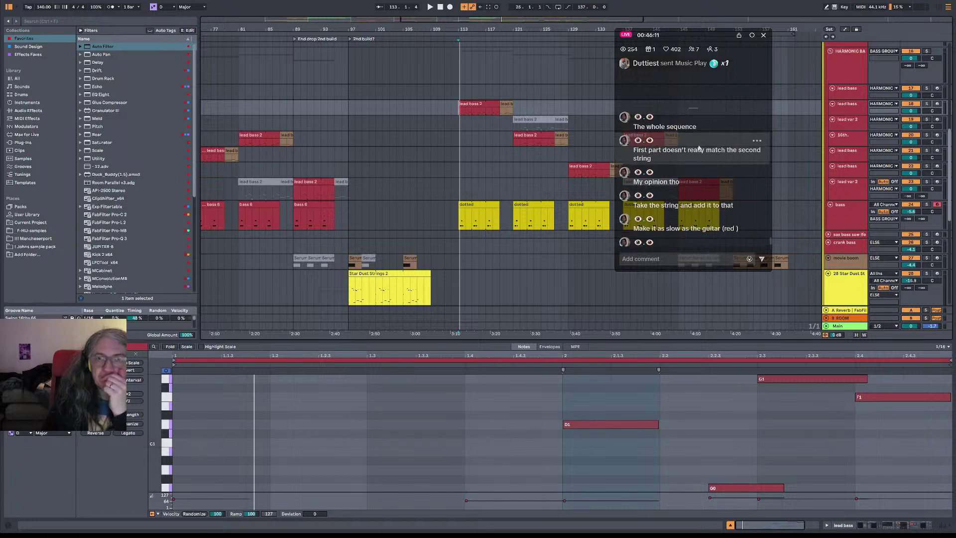
{"action": "scroll", "coordinate": [699, 148], "scroll_direction": "down", "scroll_amount": 1}
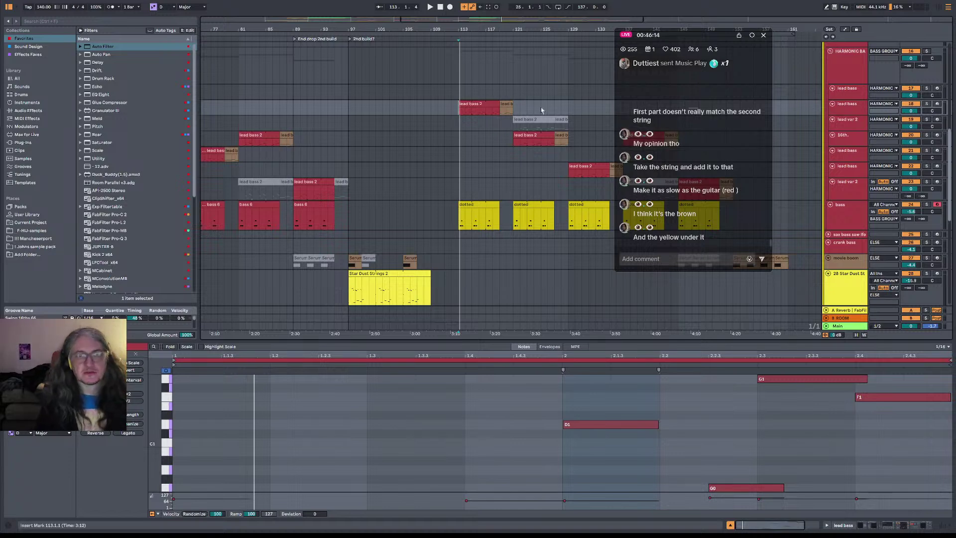
- Try a longer A0 note and a shorter C1 note at 2.1 in the bar 119 lead bass clip, restoring C1's length to 2.3
{"action": "left_click", "coordinate": [505, 105]}
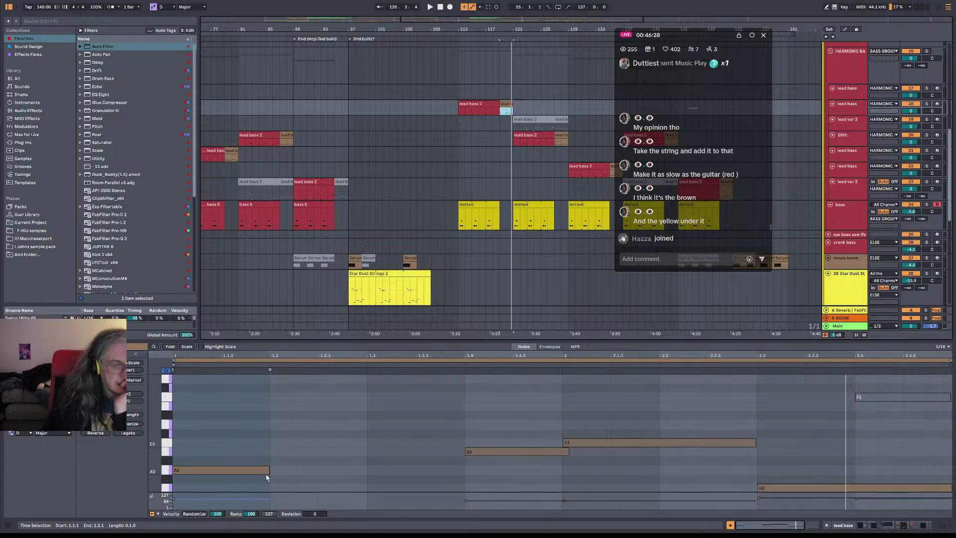
{"action": "left_click_drag", "start_coordinate": [269, 470], "coordinate": [329, 484]}
{"action": "key", "text": "space"}
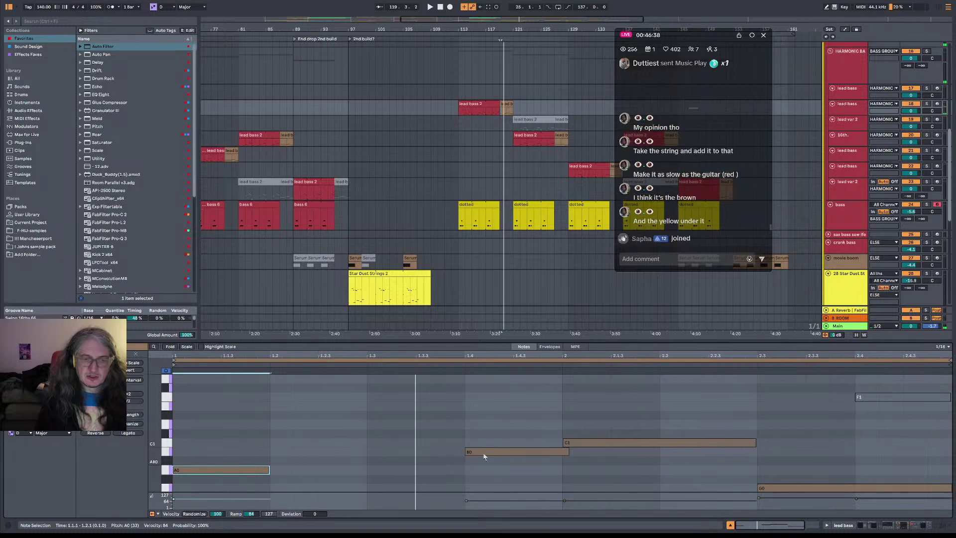
{"action": "left_click_drag", "start_coordinate": [756, 445], "coordinate": [669, 449]}
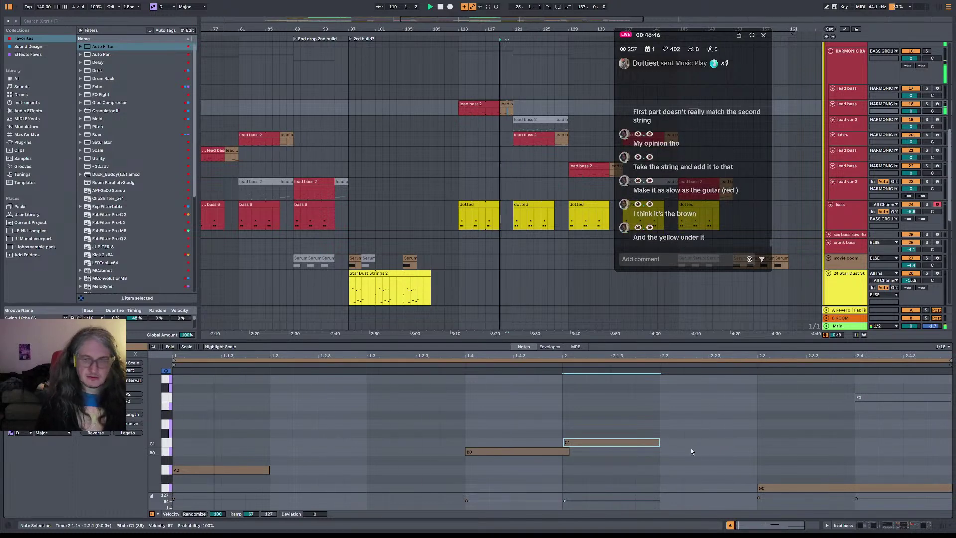
{"action": "left_click_drag", "start_coordinate": [659, 442], "coordinate": [756, 442]}
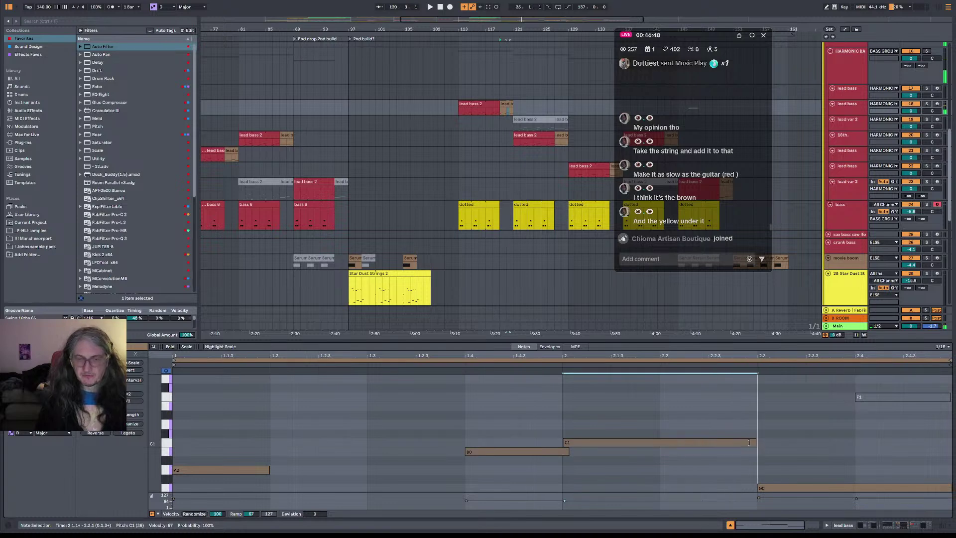
- Add a C1 note from 1.3.3 to 1.4 before the B0 note in the bar 119 lead bass clip and play it
{"action": "double_click", "coordinate": [381, 443]}
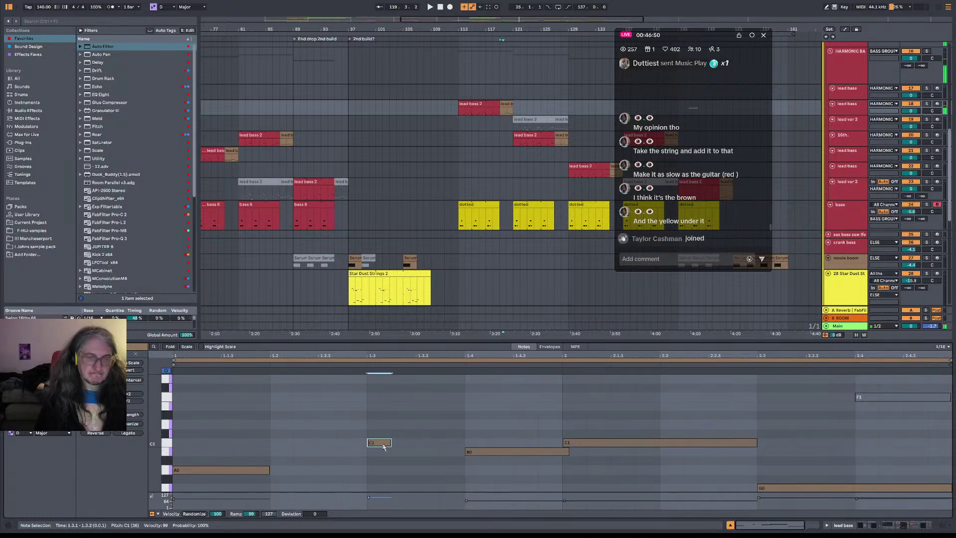
{"action": "left_click_drag", "start_coordinate": [390, 443], "coordinate": [477, 445]}
{"action": "key", "text": "space"}
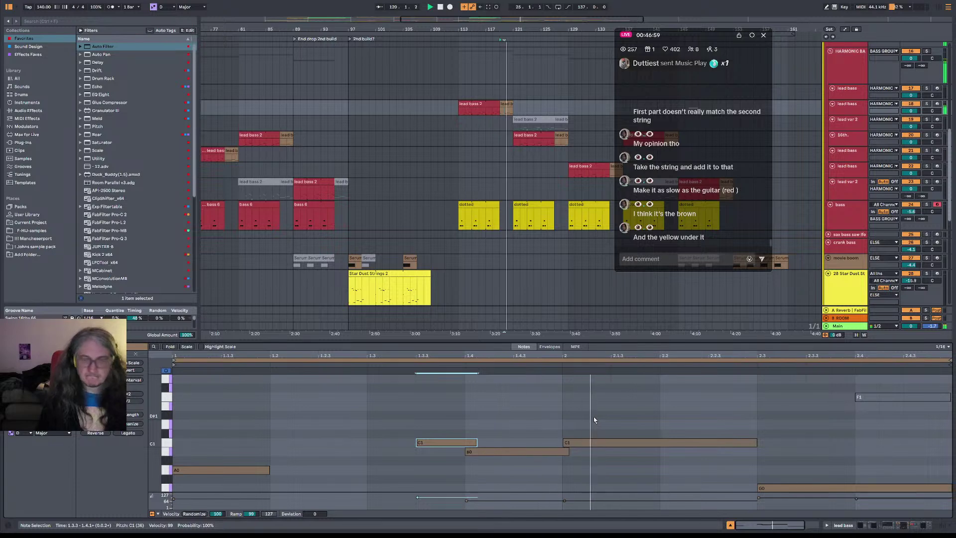
{"action": "key", "text": "ctrl+z"}
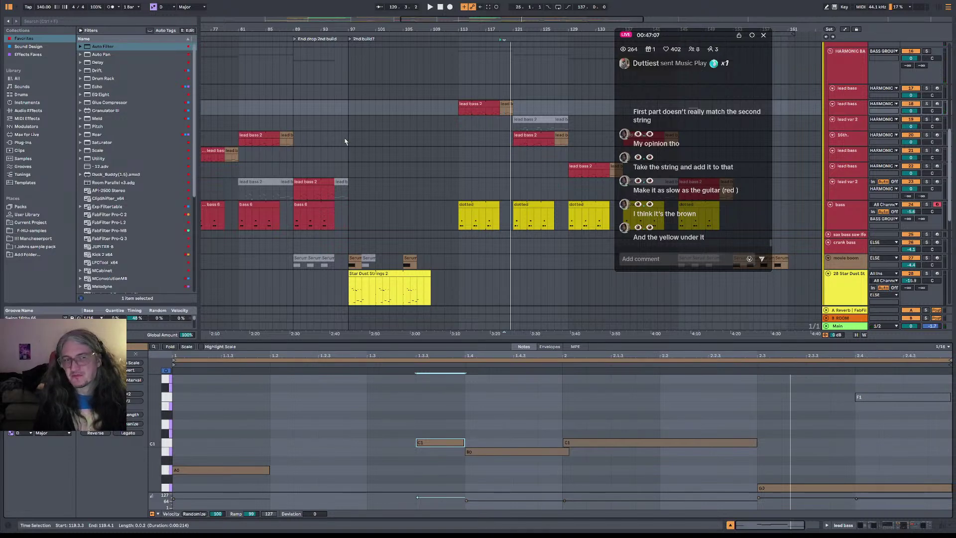
{"action": "key", "text": "space"}
- Rename the lead bass clip at bar 119 to 2 and play the arrangement from bar 112
{"action": "left_click", "coordinate": [507, 105]}
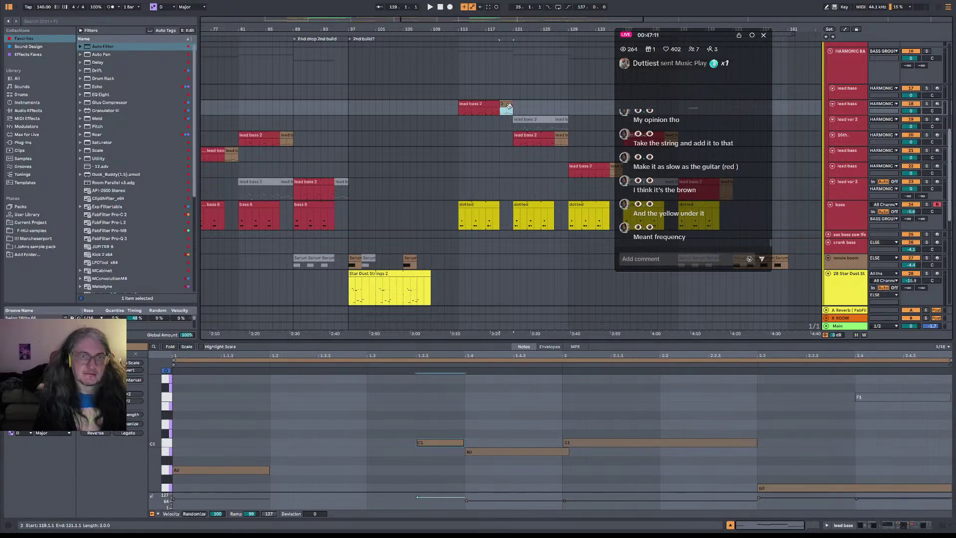
{"action": "key", "text": "space"}
{"action": "left_click", "coordinate": [452, 114]}
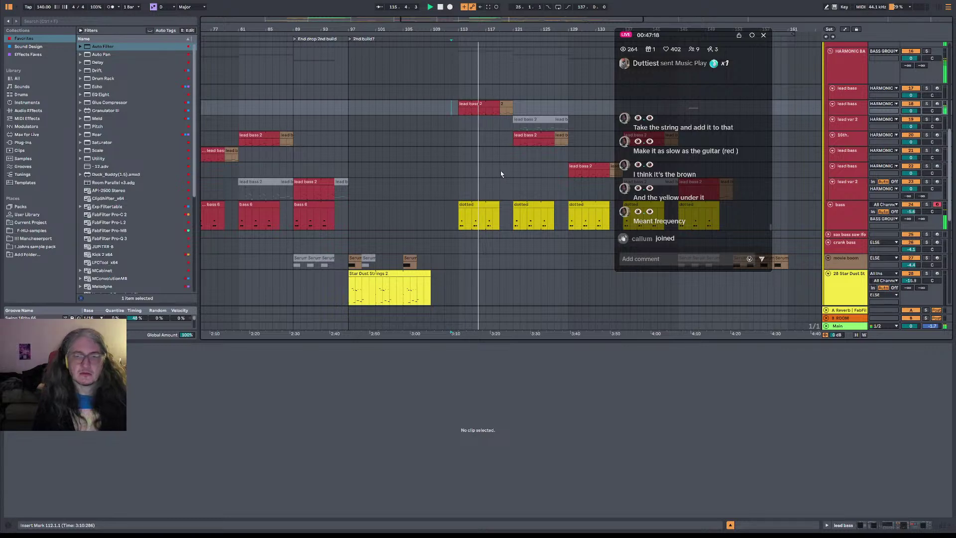
{"action": "scroll", "coordinate": [501, 171], "scroll_direction": "down", "scroll_amount": 6}
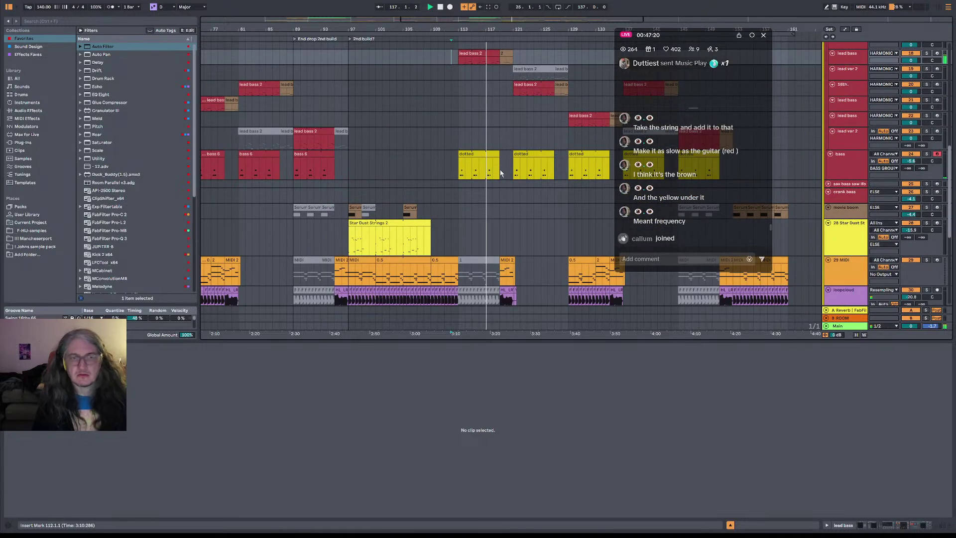
{"action": "scroll", "coordinate": [502, 164], "scroll_direction": "up", "scroll_amount": 3}
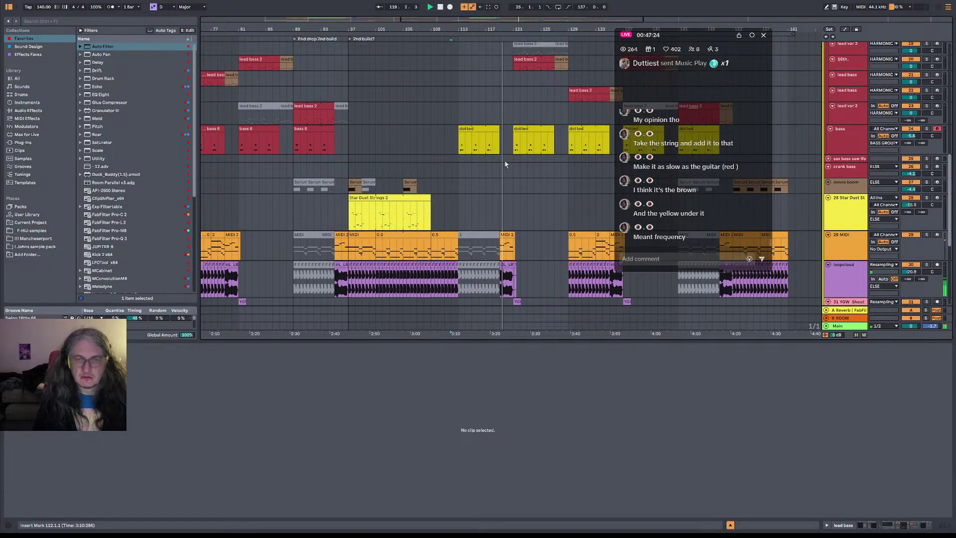
{"action": "scroll", "coordinate": [536, 140], "scroll_direction": "up", "scroll_amount": 5}
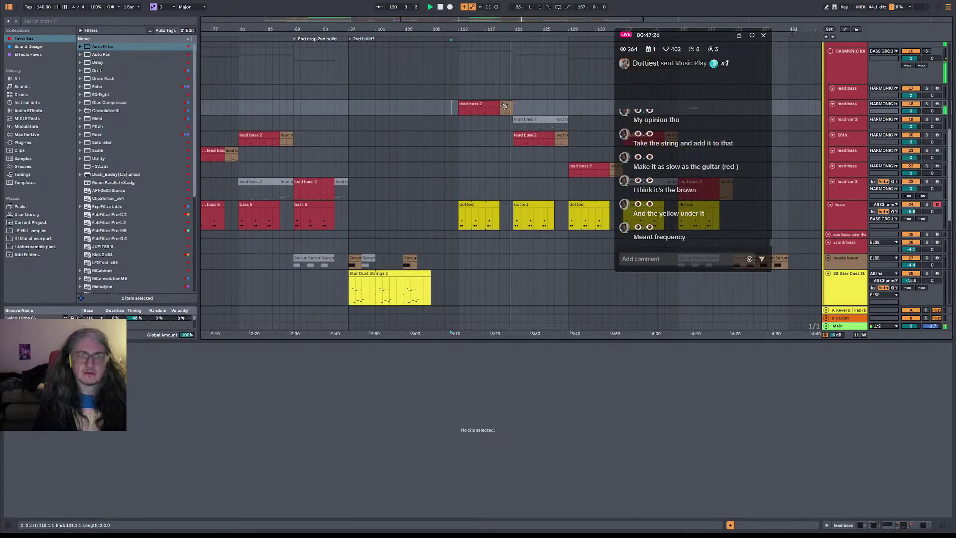
- Deactivate the C1 note at 1.3.3 in the bar 119 clip, extend the first A0 note to 1.4, and play the clip
{"action": "left_click", "coordinate": [540, 128]}
{"action": "left_click", "coordinate": [419, 437]}
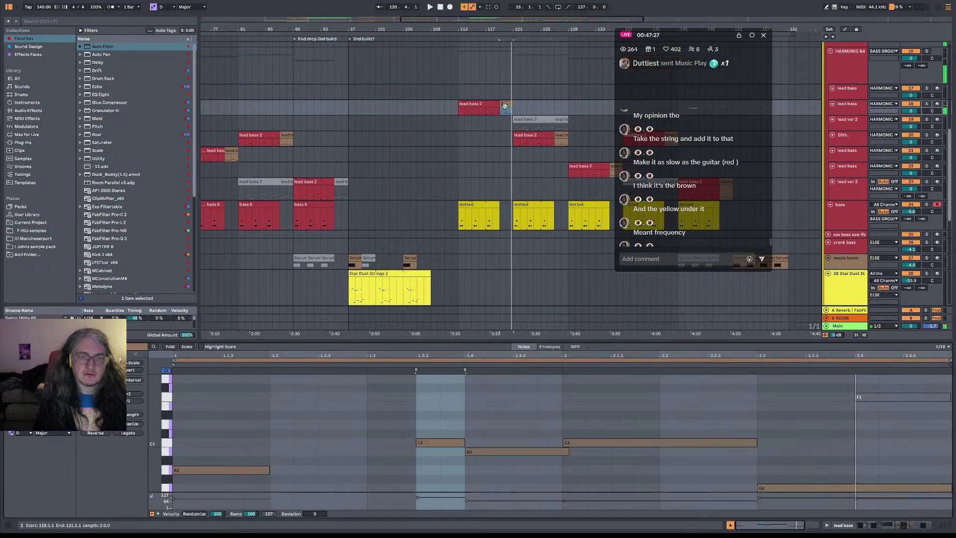
{"action": "left_click", "coordinate": [432, 443]}
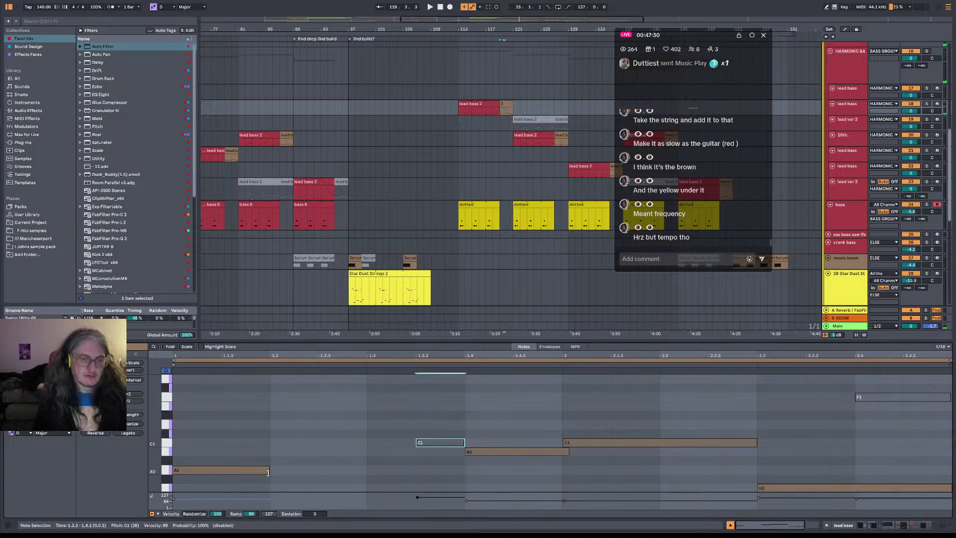
{"action": "left_click_drag", "start_coordinate": [267, 472], "coordinate": [464, 472]}
{"action": "key", "text": "space"}
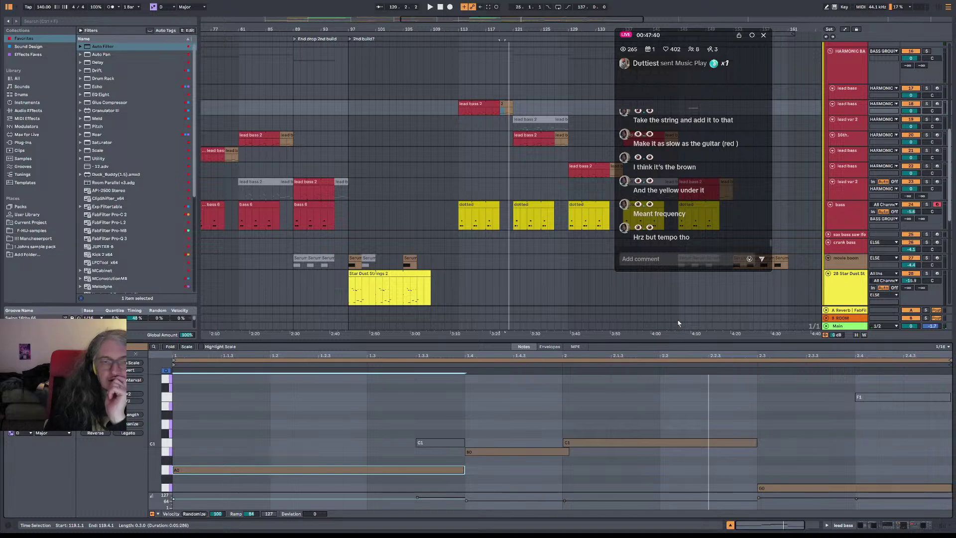
- Open the dotted bass clip at bar 113 and examine its F♯0 note and the position 1.2.3 before it
{"action": "left_click", "coordinate": [465, 215]}
{"action": "key", "text": "plus"}
{"action": "key", "text": "plus"}
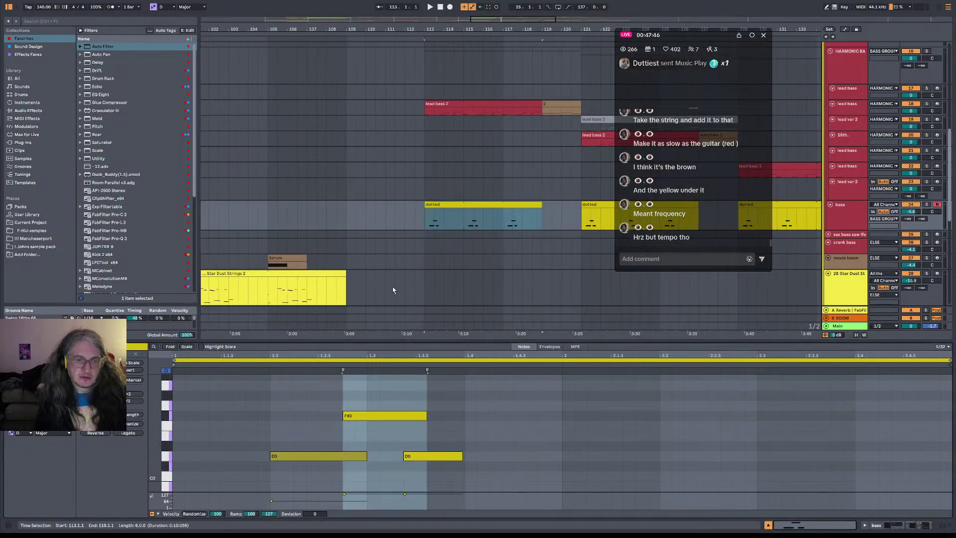
{"action": "left_click", "coordinate": [371, 417]}
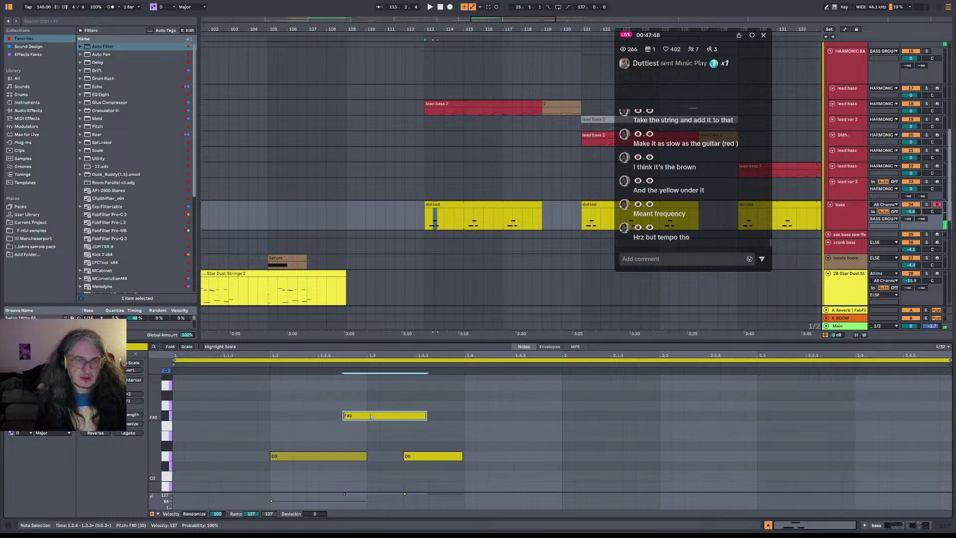
{"action": "left_click", "coordinate": [317, 417]}
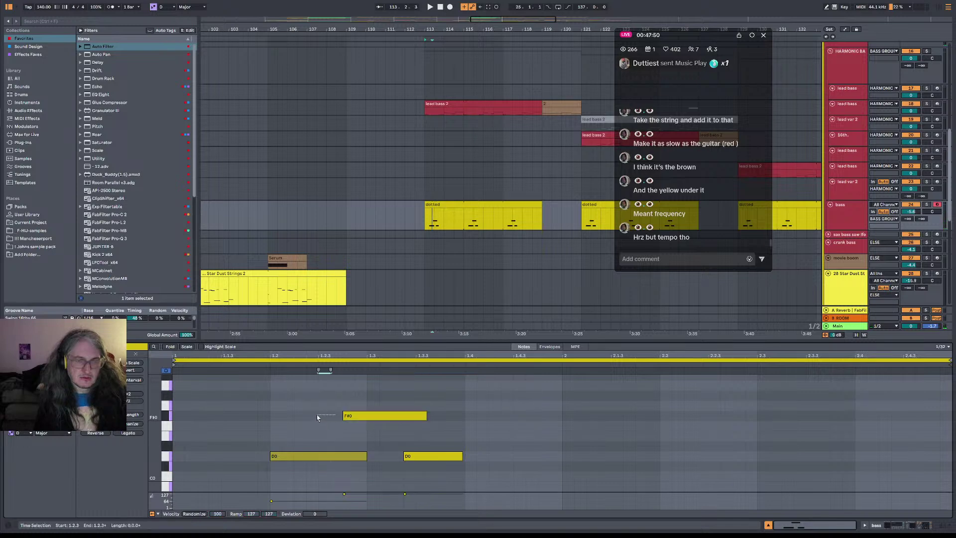
{"action": "left_click", "coordinate": [318, 417]}
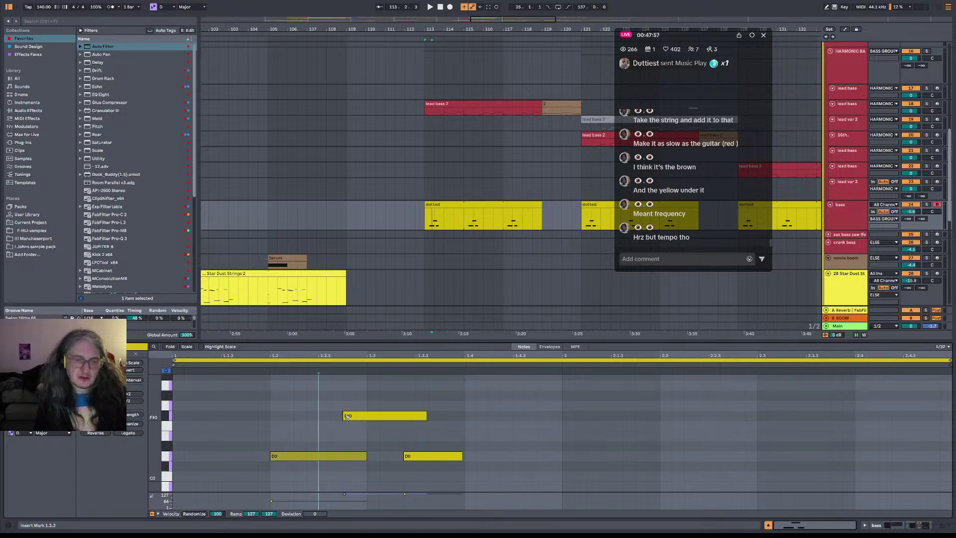
- Play the arrangement from bar 113 to hear the dotted bass clip with the lead bass
{"action": "left_click", "coordinate": [429, 225]}
{"action": "key", "text": "space"}
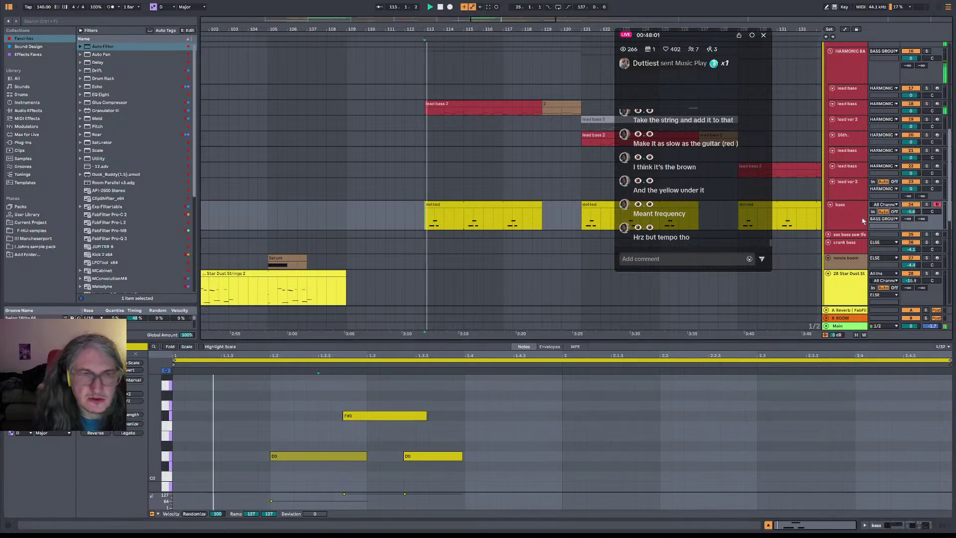
{"action": "key", "text": "space"}
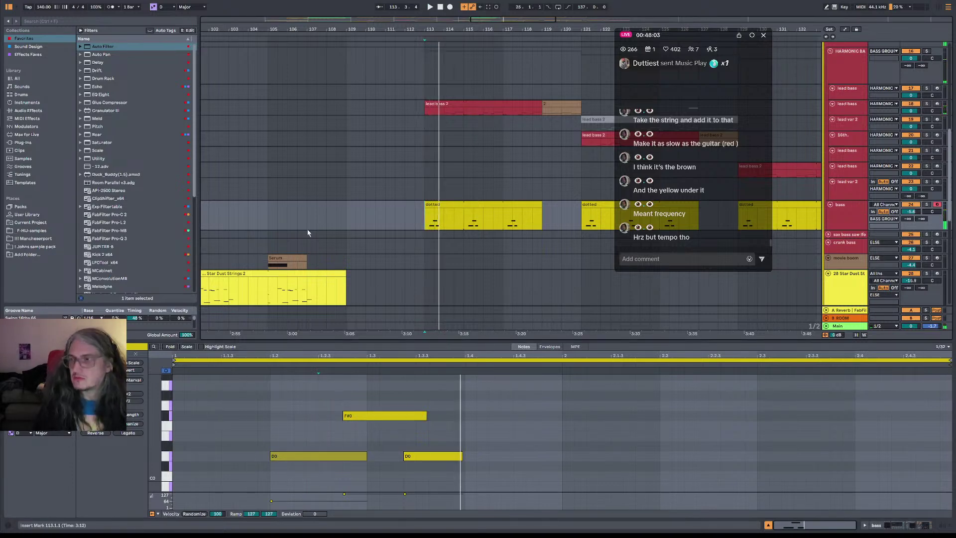
{"action": "key", "text": "space"}
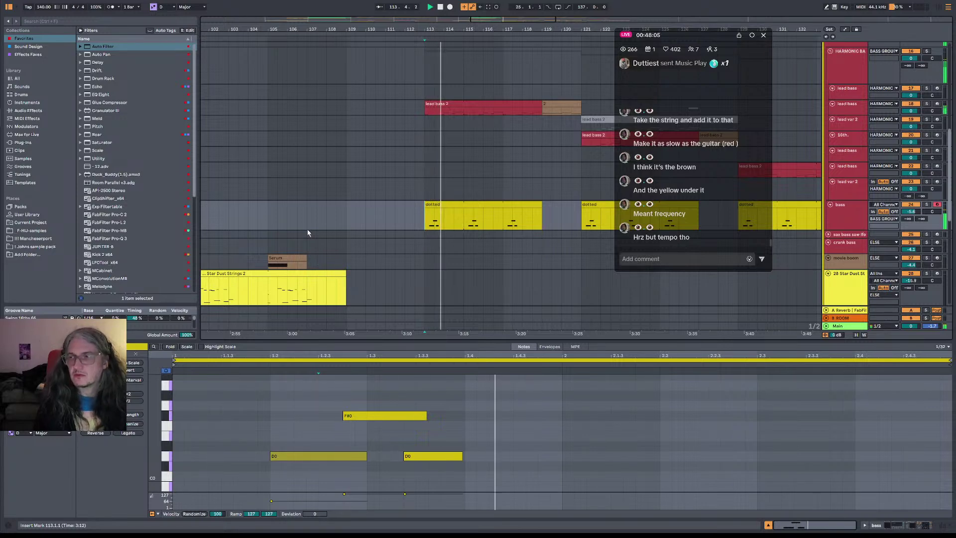
- Compare the notes of the lead bass clips at bars 113 and 119, selecting the deactivated C1 note in the latter
{"action": "left_click", "coordinate": [455, 102]}
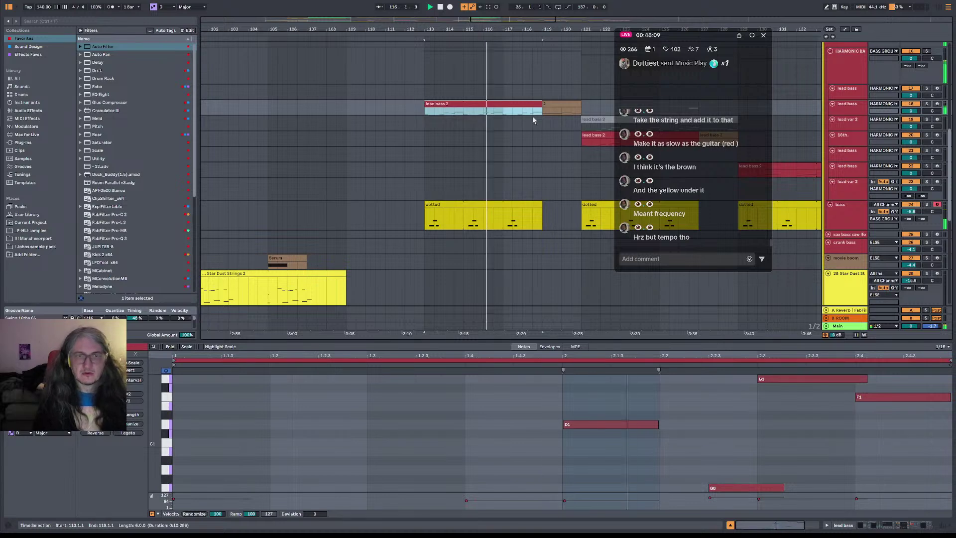
{"action": "left_click", "coordinate": [546, 110]}
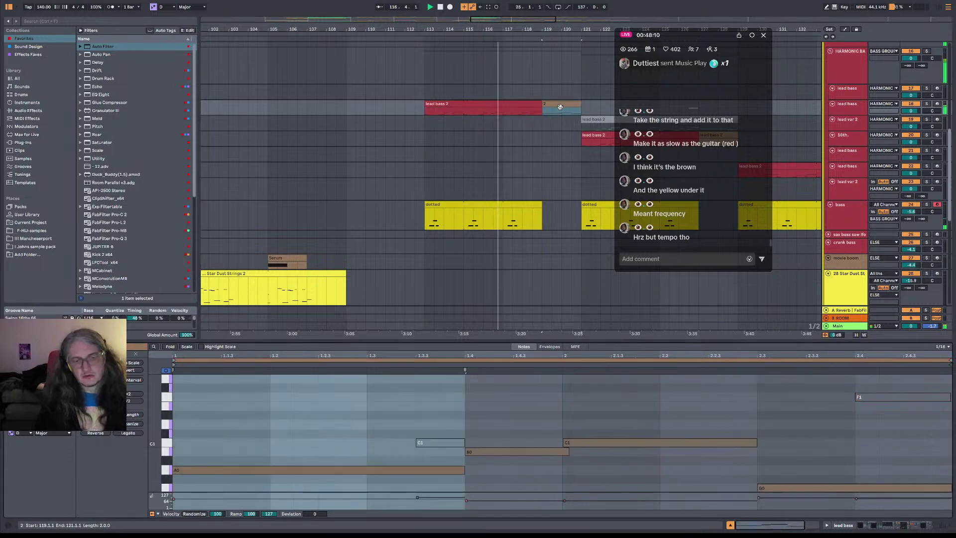
{"action": "left_click", "coordinate": [443, 443]}
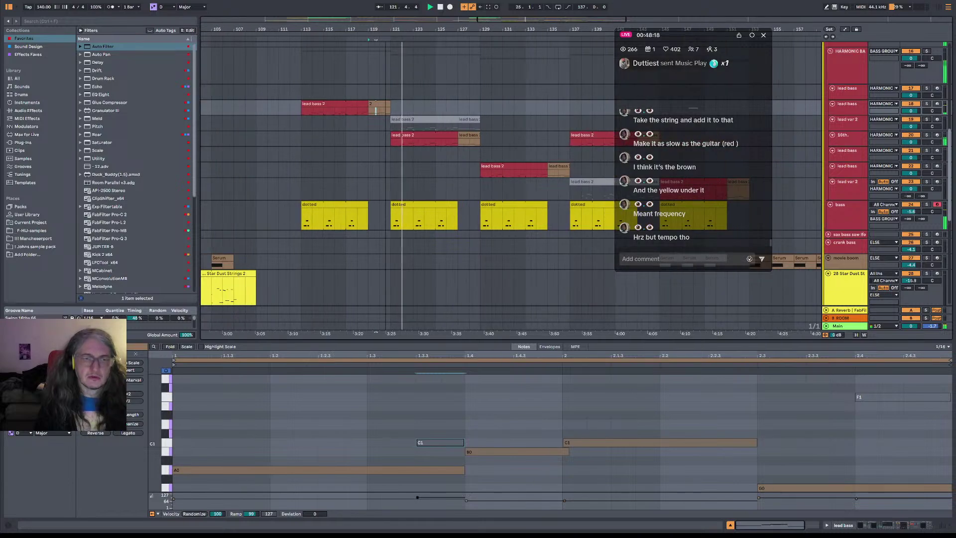
- Examine the Serum patch on the 16th. track that plays the lead bass 2 clip at bar 121
{"action": "scroll", "coordinate": [444, 239], "scroll_direction": "down", "scroll_amount": 3}
{"action": "scroll", "coordinate": [444, 239], "scroll_direction": "down", "scroll_amount": 6}
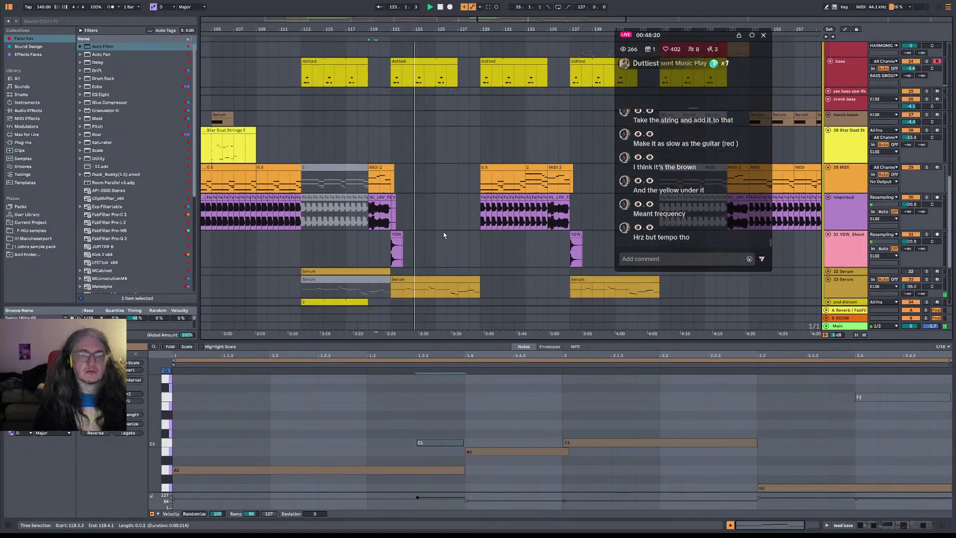
{"action": "scroll", "coordinate": [468, 174], "scroll_direction": "up", "scroll_amount": 8}
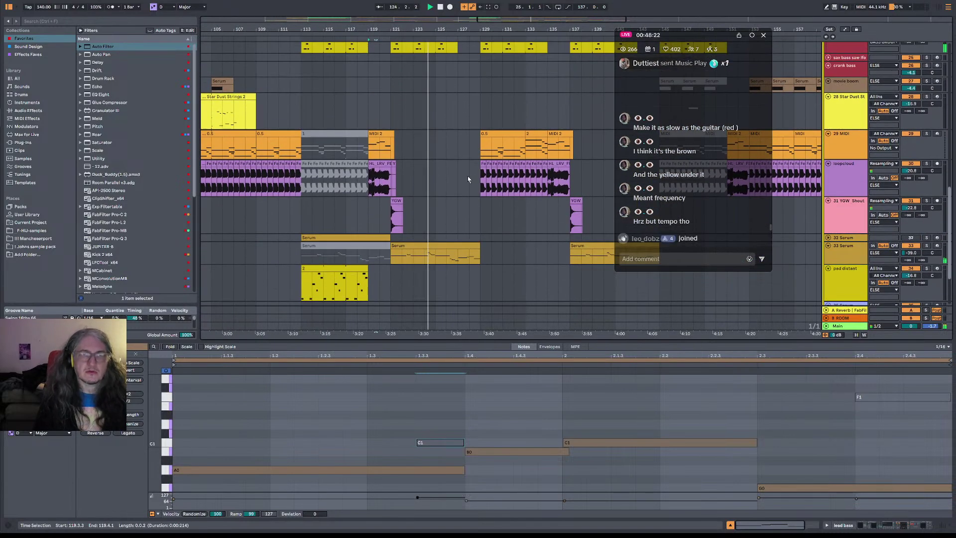
{"action": "scroll", "coordinate": [458, 145], "scroll_direction": "down", "scroll_amount": 1}
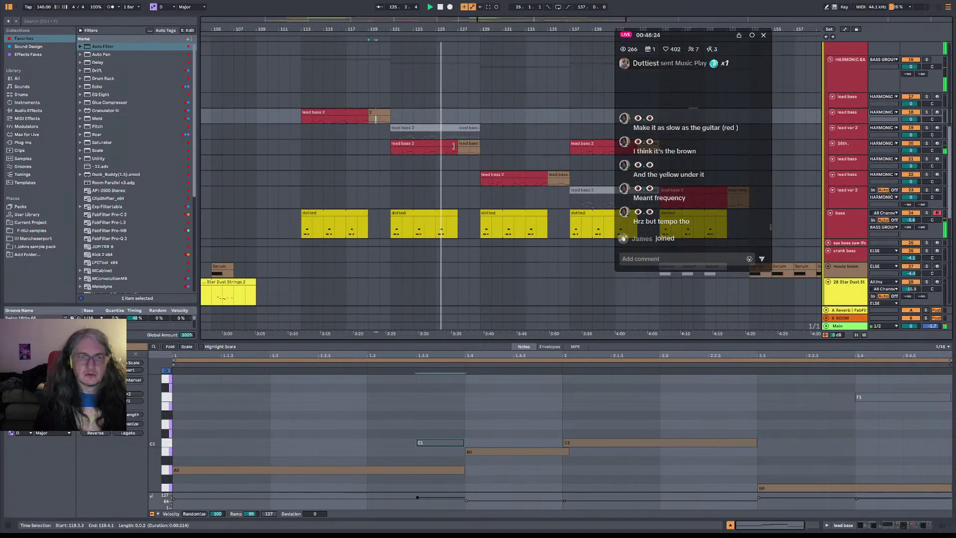
{"action": "left_click", "coordinate": [455, 149]}
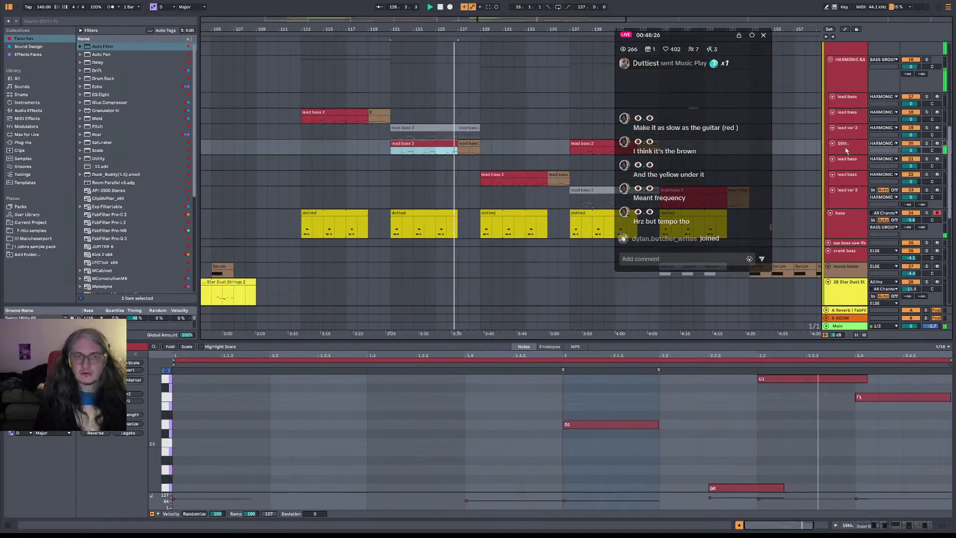
{"action": "left_click", "coordinate": [875, 149]}
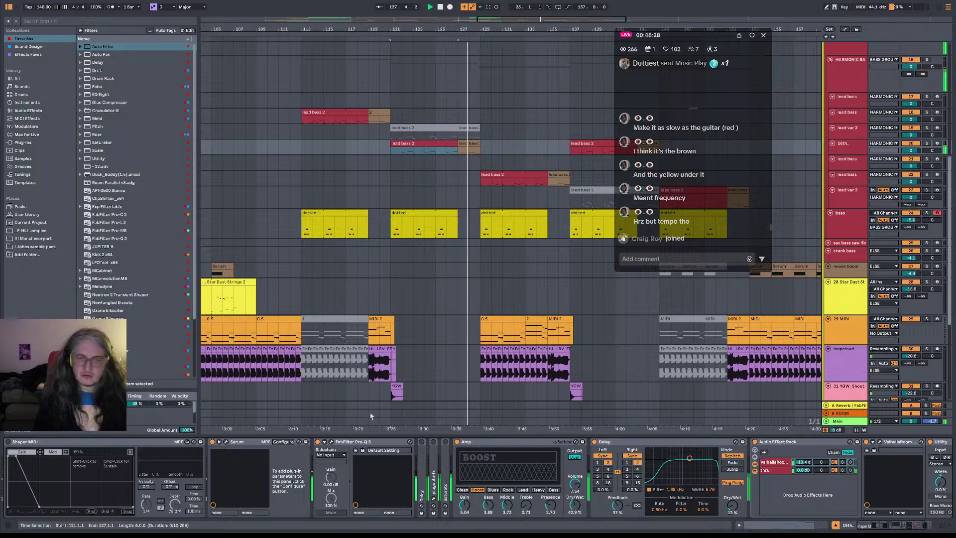
{"action": "left_click", "coordinate": [226, 442]}
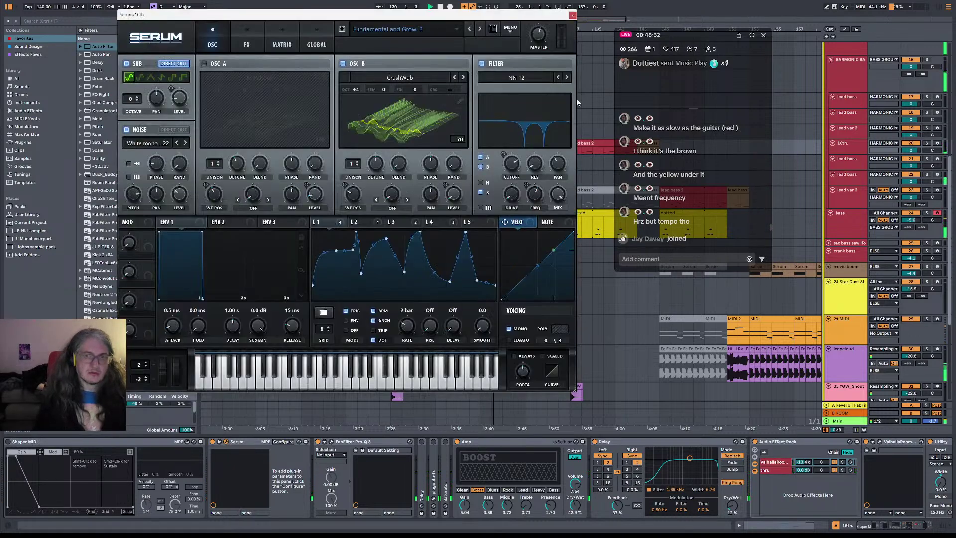
{"action": "left_click", "coordinate": [573, 15]}
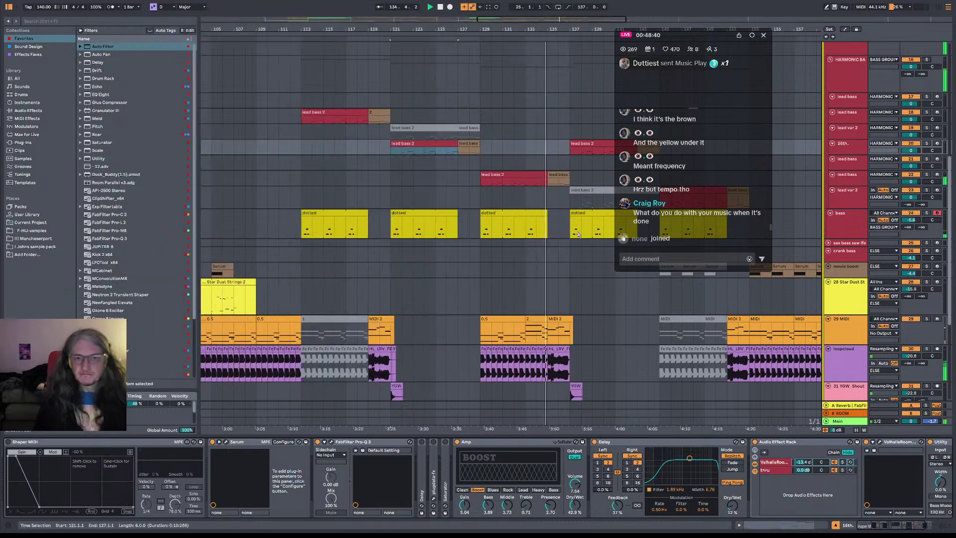
- Look along the arrangement past bar 137 and read back through the live chat comments
{"action": "scroll", "coordinate": [548, 219], "scroll_direction": "right", "scroll_amount": 5}
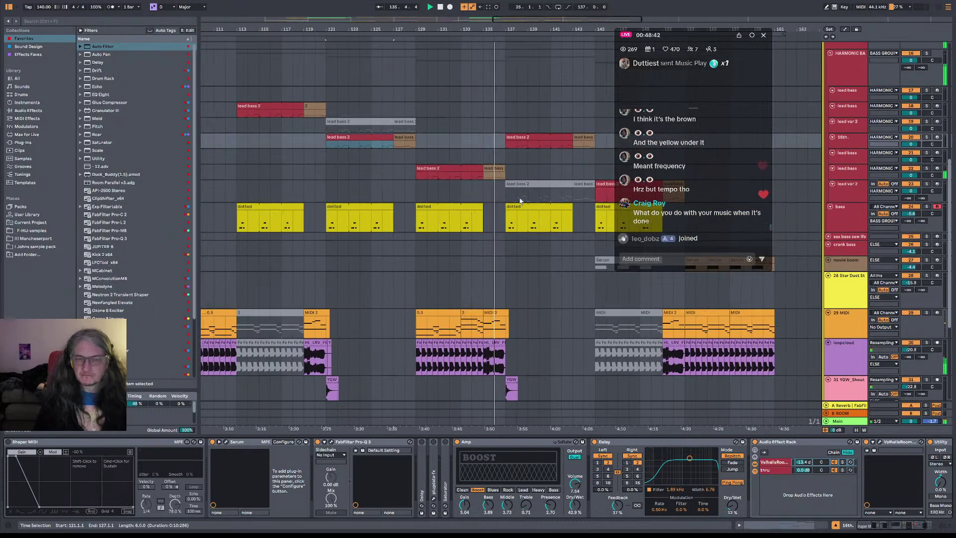
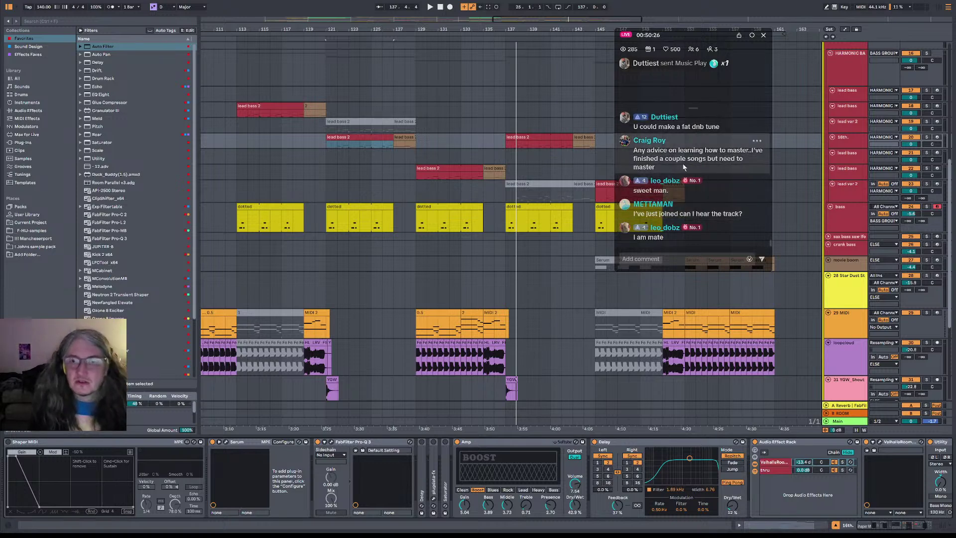
{"action": "scroll", "coordinate": [682, 168], "scroll_direction": "up", "scroll_amount": 1}
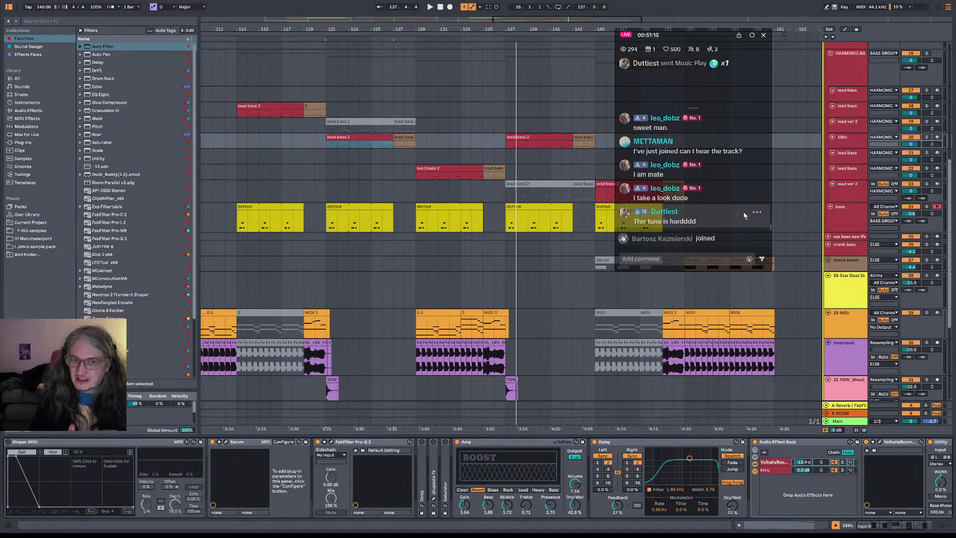
{"action": "scroll", "coordinate": [743, 212], "scroll_direction": "up", "scroll_amount": 3}
{"action": "scroll", "coordinate": [739, 214], "scroll_direction": "down", "scroll_amount": 1}
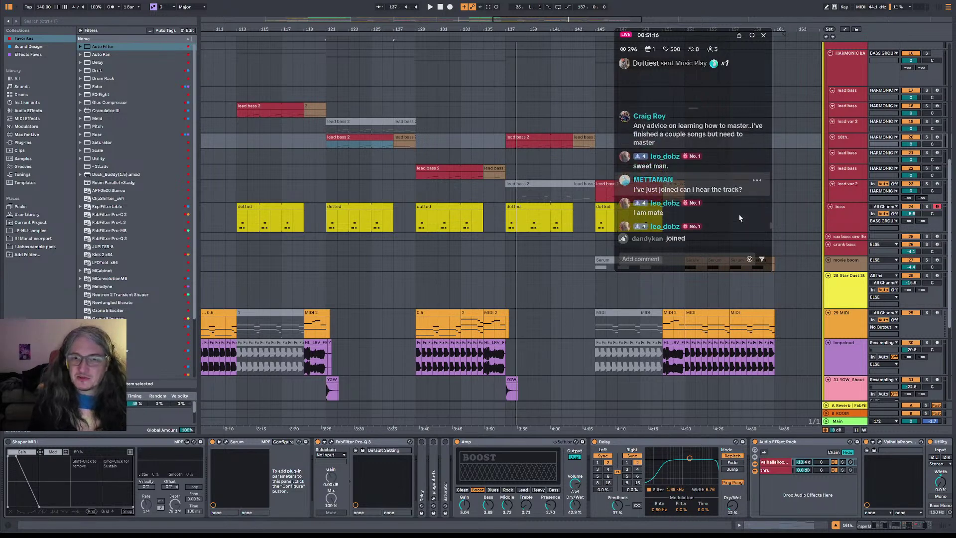
{"action": "scroll", "coordinate": [739, 214], "scroll_direction": "down", "scroll_amount": 2}
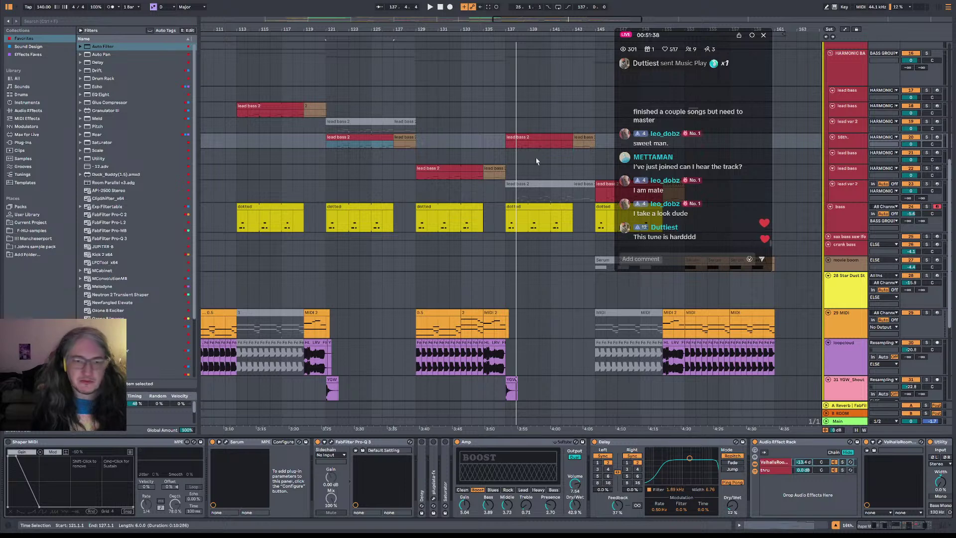
- Play the arrangement from bar 128 and review the lead bass, dotted bass and lower tracks through the following drop section
{"action": "left_click", "coordinate": [407, 183]}
{"action": "key", "text": "space"}
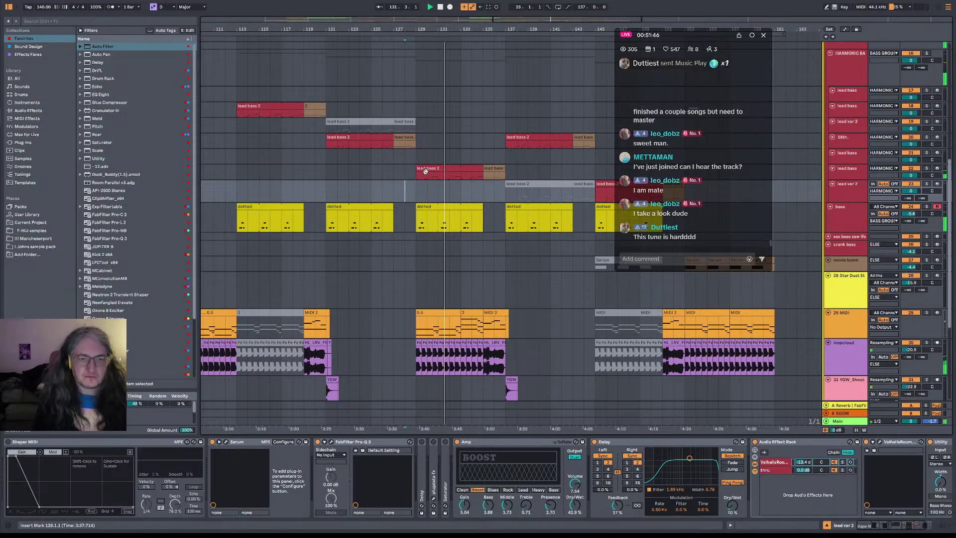
{"action": "scroll", "coordinate": [471, 227], "scroll_direction": "down", "scroll_amount": 5}
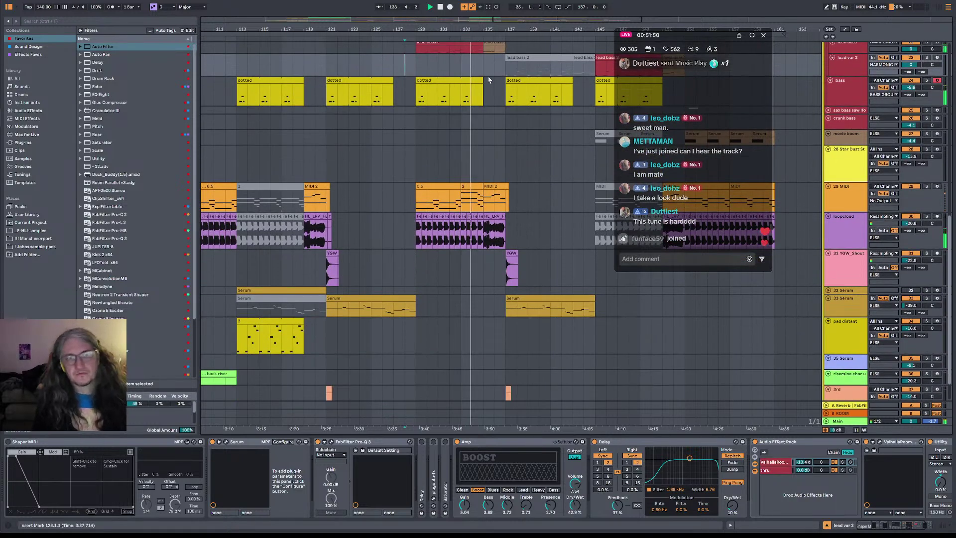
{"action": "scroll", "coordinate": [489, 80], "scroll_direction": "up", "scroll_amount": 5}
{"action": "scroll", "coordinate": [498, 120], "scroll_direction": "down", "scroll_amount": 5}
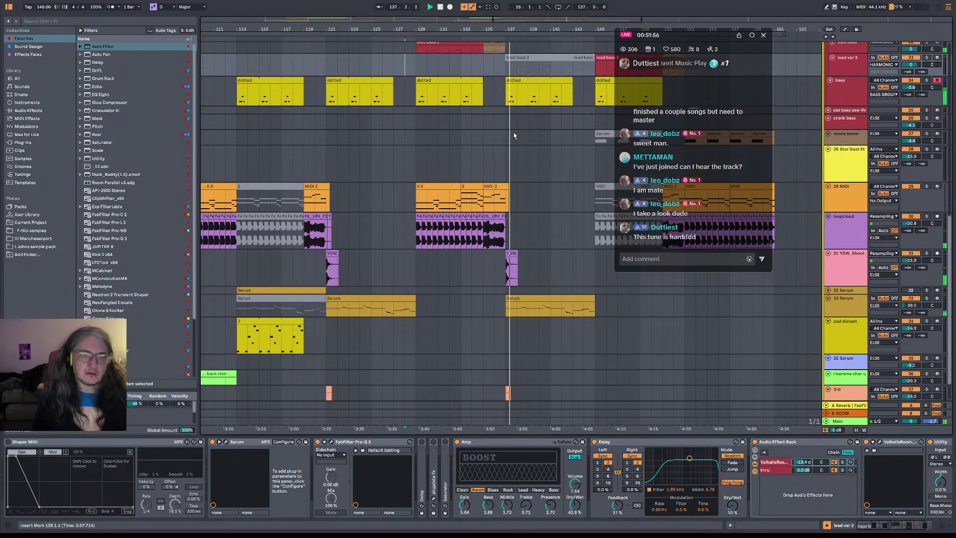
{"action": "left_click_drag", "start_coordinate": [523, 29], "coordinate": [528, 10]}
{"action": "scroll", "coordinate": [595, 133], "scroll_direction": "up", "scroll_amount": 4}
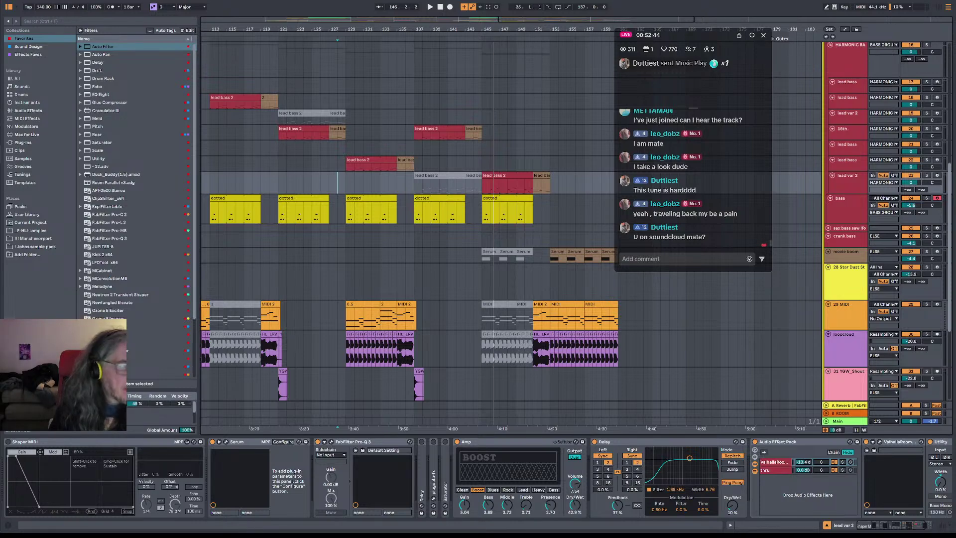
- Switch to Trello, close the Mag Nerve card and look over the board of track drafts and releases
{"action": "key", "text": "alt+Tab"}
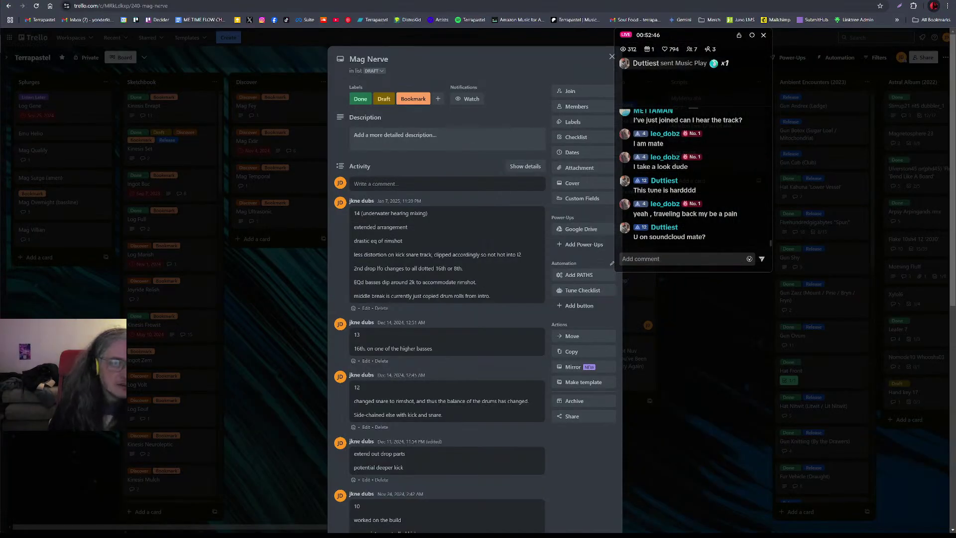
{"action": "left_click", "coordinate": [241, 299]}
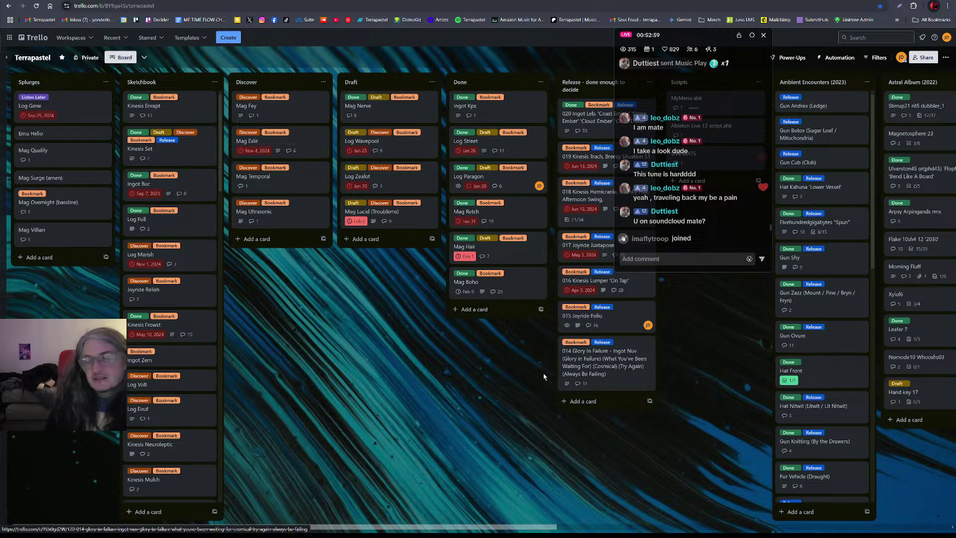
- Switch back to Ableton Live and reread the earlier live chat comments
{"action": "key", "text": "alt+Tab"}
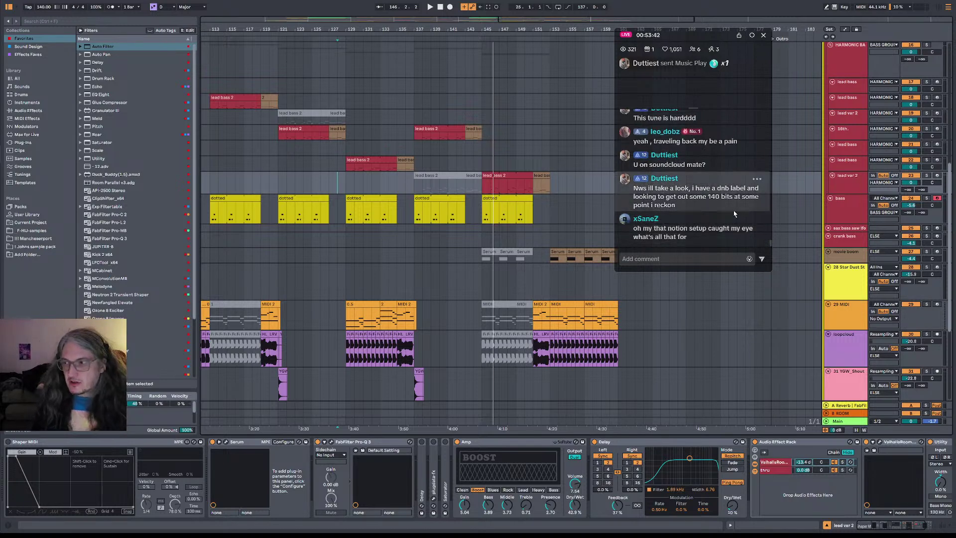
{"action": "scroll", "coordinate": [739, 213], "scroll_direction": "up", "scroll_amount": 4}
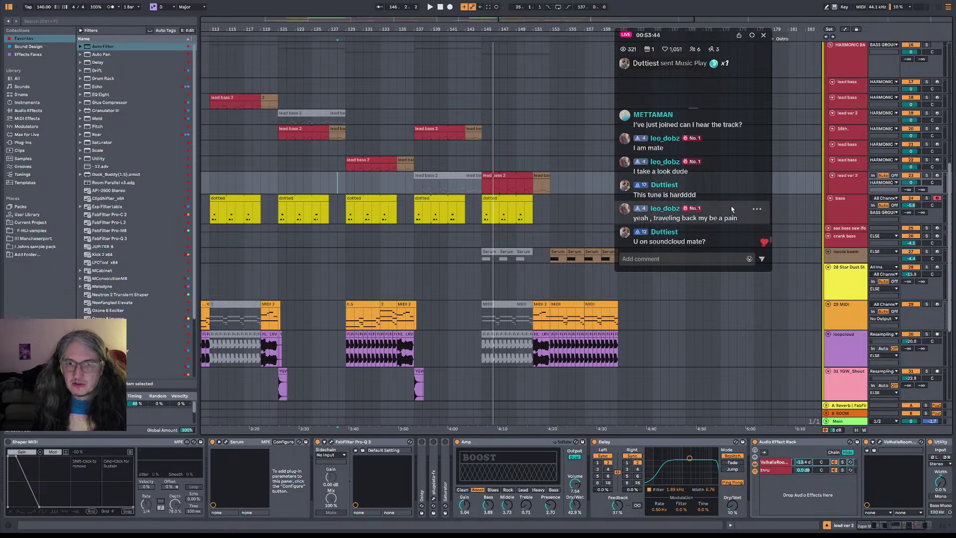
{"action": "scroll", "coordinate": [737, 200], "scroll_direction": "up", "scroll_amount": 3}
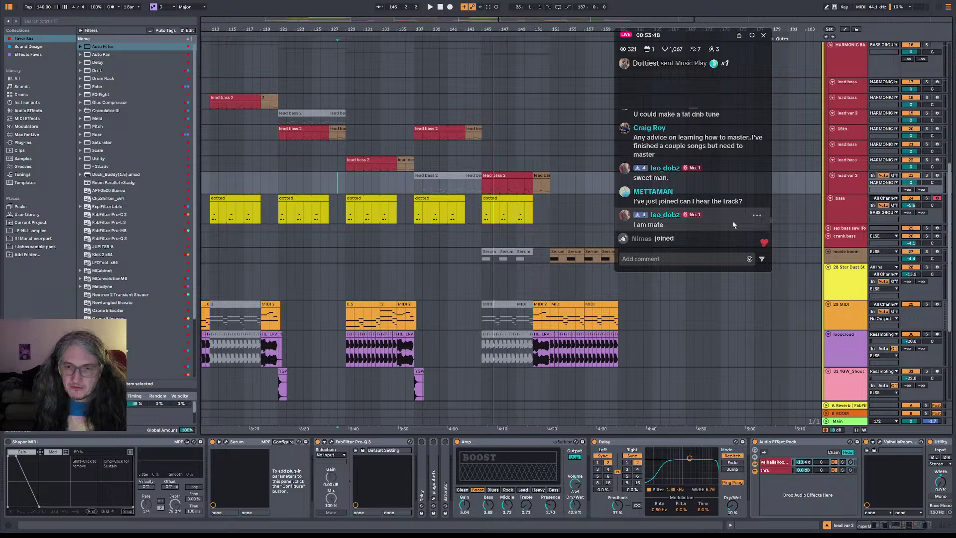
{"action": "scroll", "coordinate": [733, 225], "scroll_direction": "down", "scroll_amount": 3}
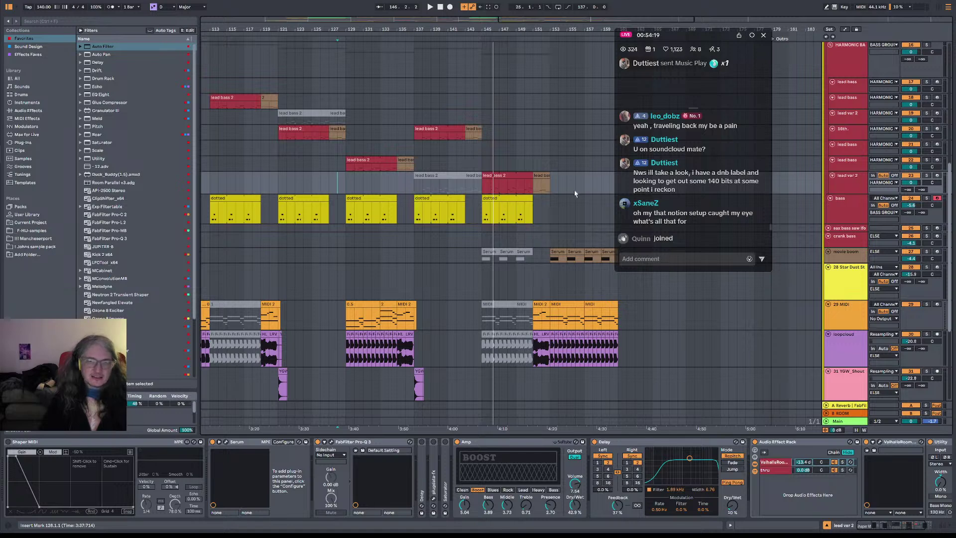
- Select the short Star Dust Strings clip at bar 37 near the end of the intro and play it
{"action": "left_click", "coordinate": [483, 228]}
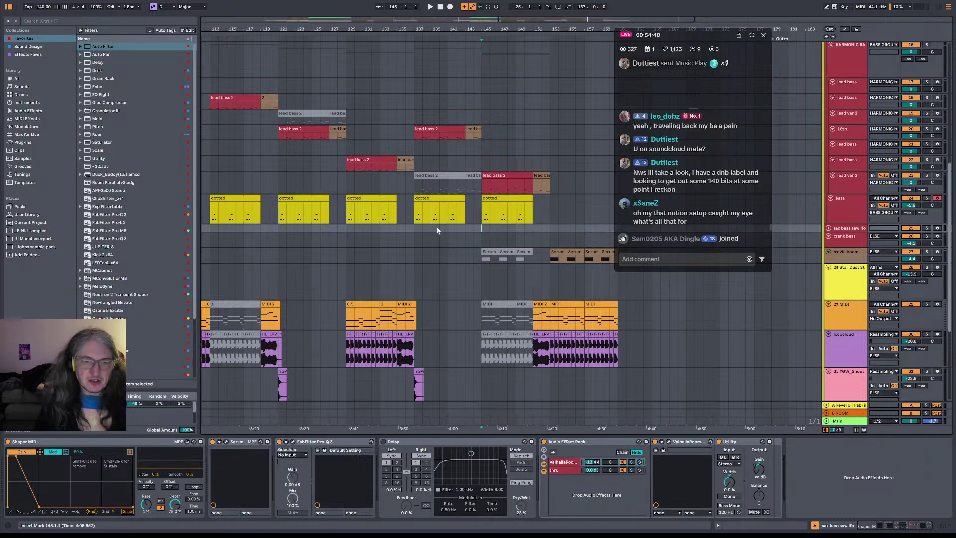
{"action": "left_click_drag", "start_coordinate": [550, 21], "coordinate": [656, 9]}
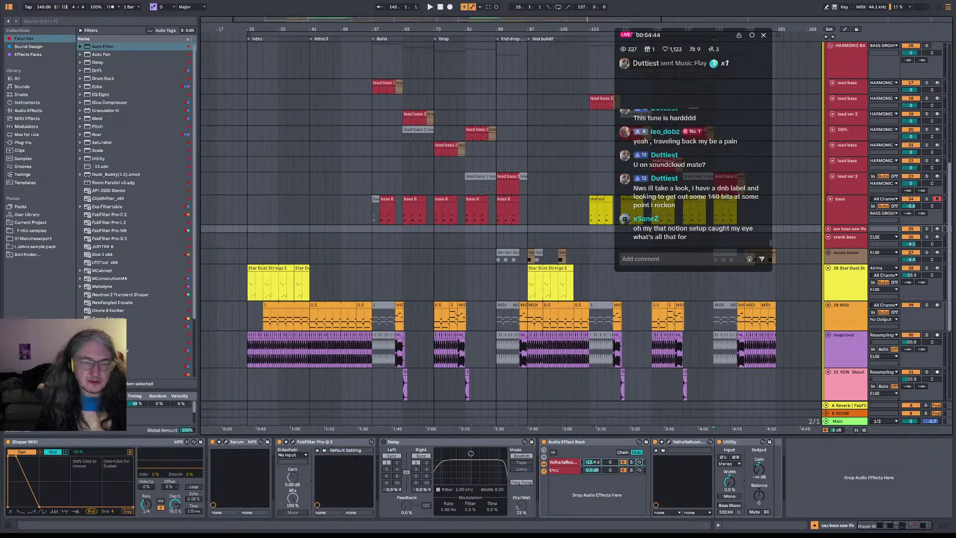
{"action": "left_click", "coordinate": [298, 268]}
{"action": "key", "text": "space"}
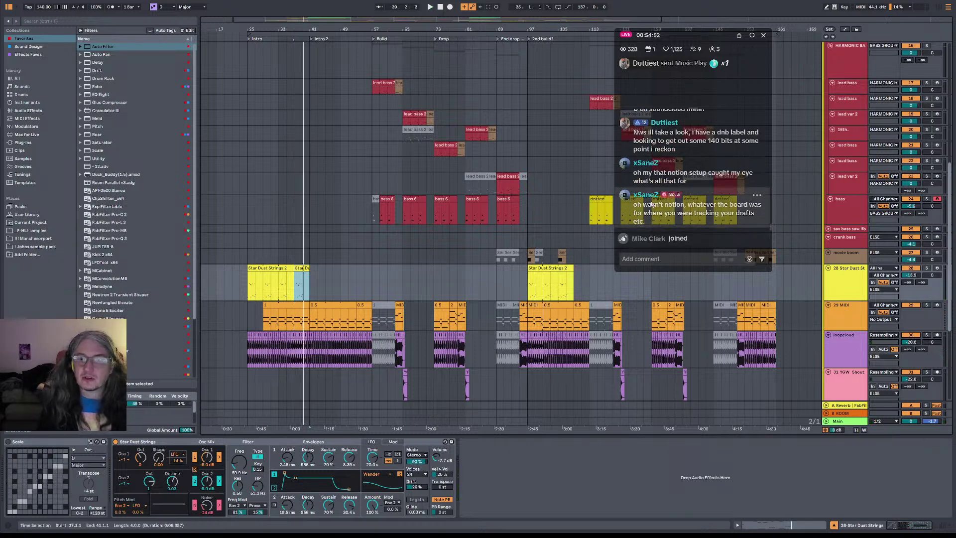
- Switch to the browser, search the web for "notion" in a new tab and look through the Notion homepage
{"action": "key", "text": "alt+Tab"}
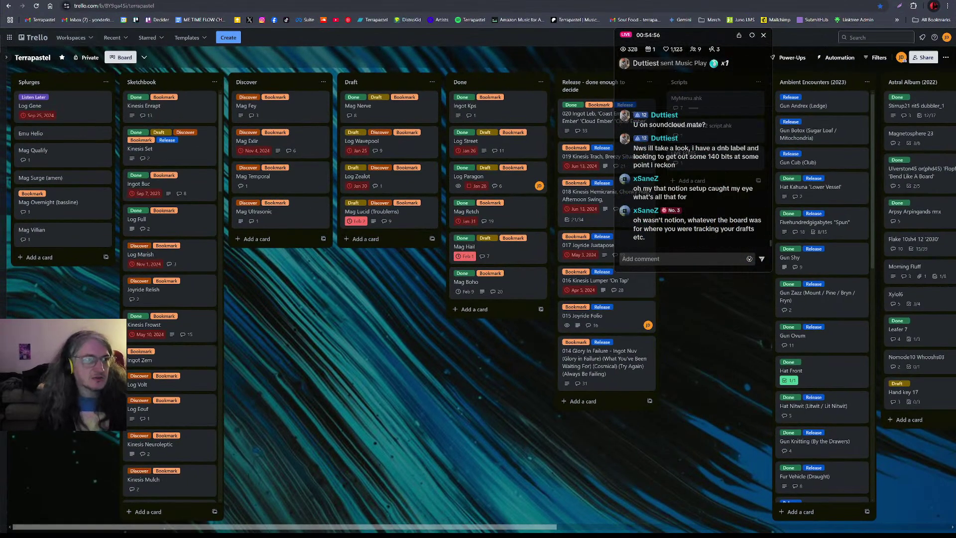
{"action": "key", "text": "ctrl+t"}
{"action": "type", "text": "notion"}
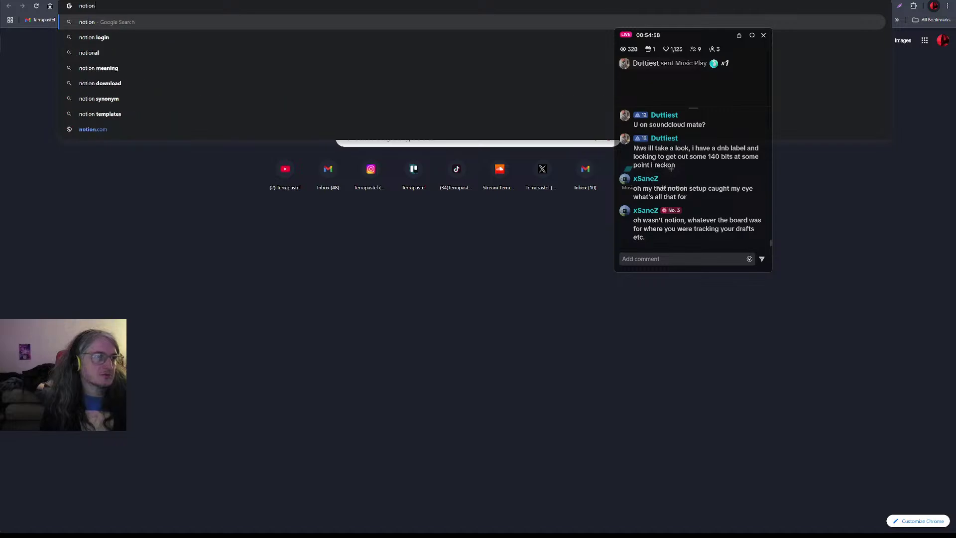
{"action": "key", "text": "Return"}
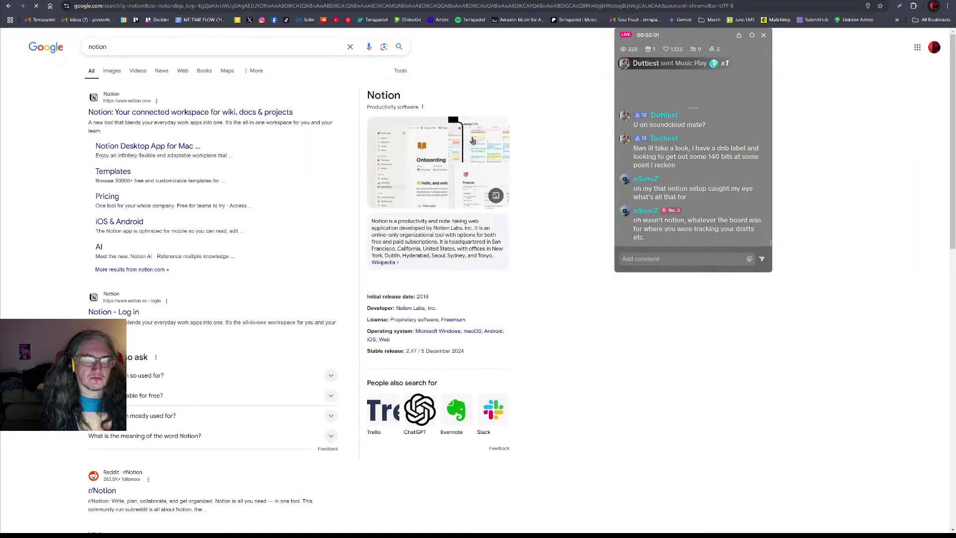
{"action": "left_click", "coordinate": [472, 141]}
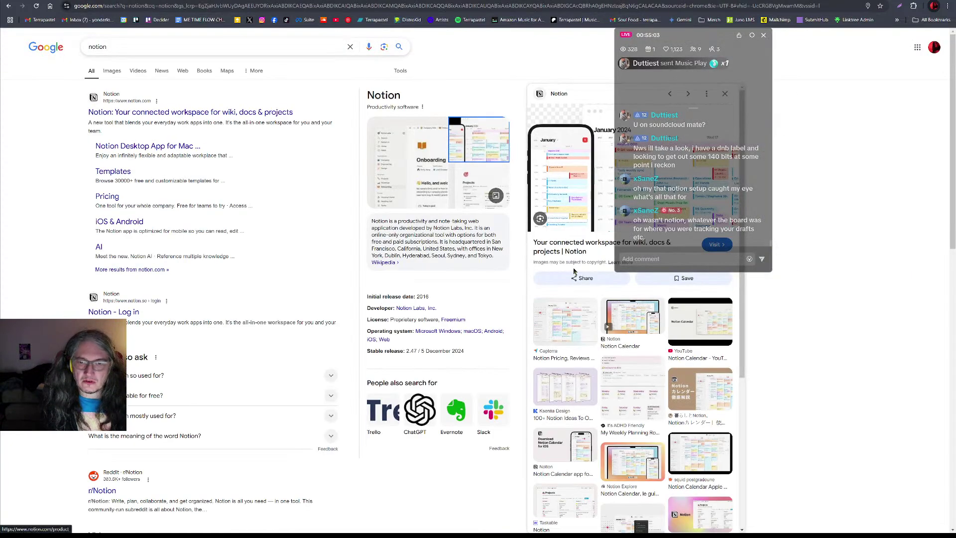
{"action": "left_click", "coordinate": [145, 117]}
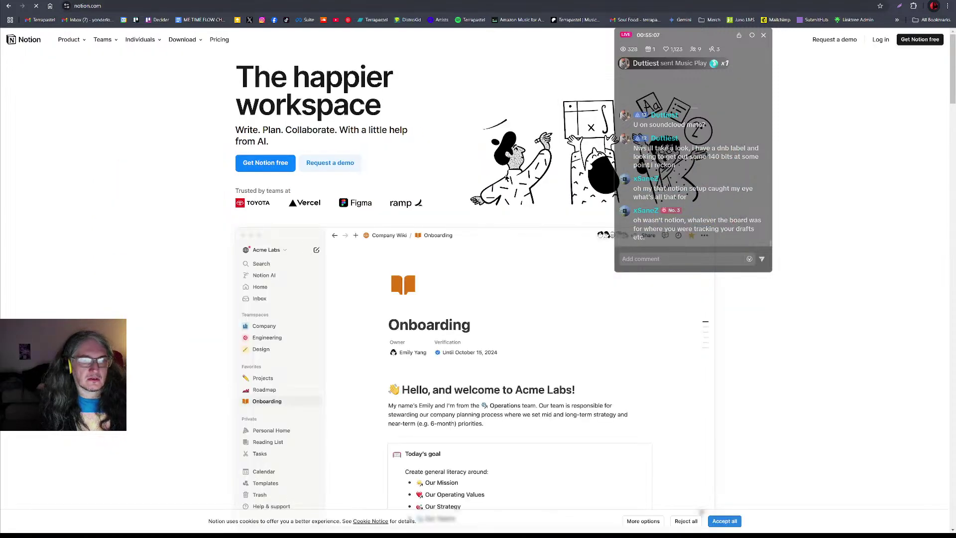
{"action": "scroll", "coordinate": [456, 337], "scroll_direction": "down", "scroll_amount": 2}
{"action": "scroll", "coordinate": [456, 337], "scroll_direction": "down", "scroll_amount": 10}
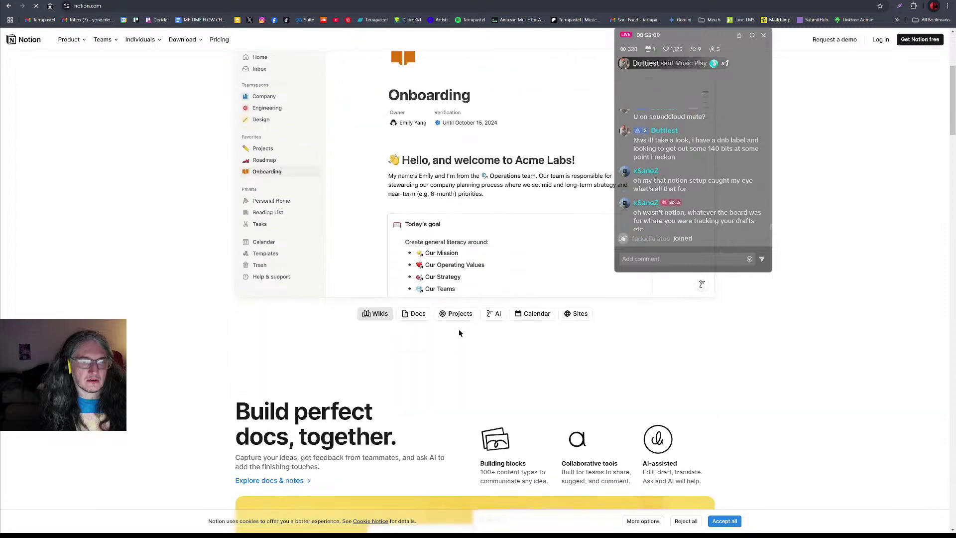
{"action": "key", "text": "ctrl+Tab"}
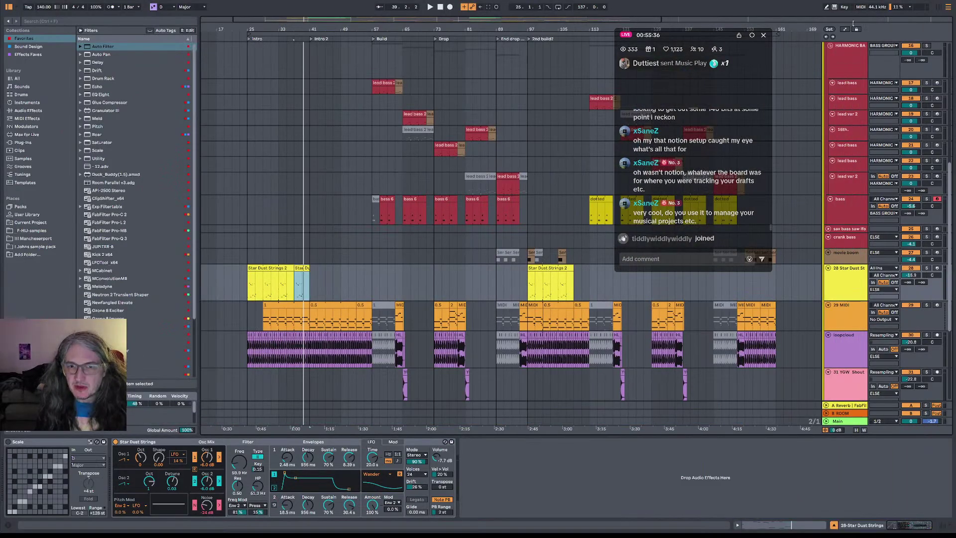
- Review the newest live chat comments in Ableton Live and switch to the Trello board of music projects
{"action": "scroll", "coordinate": [667, 216], "scroll_direction": "up", "scroll_amount": 1}
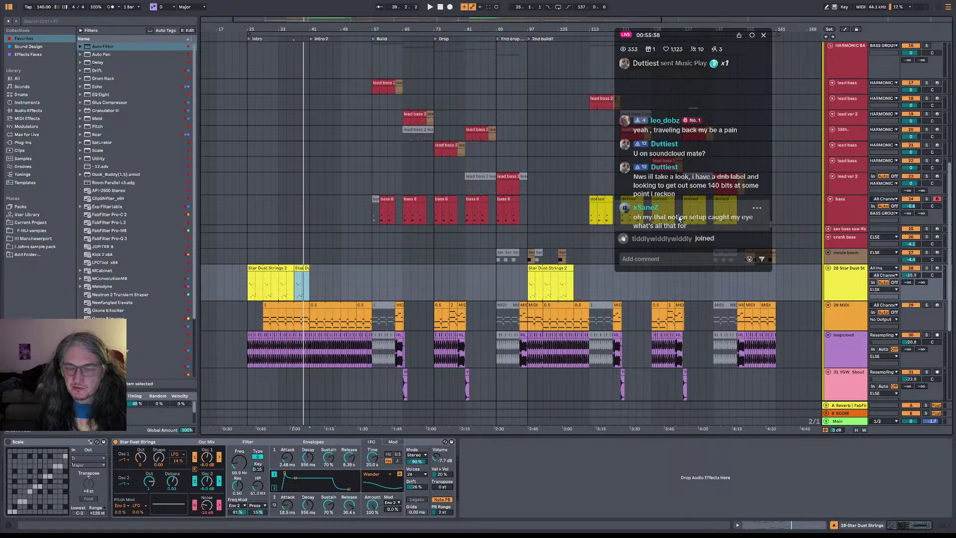
{"action": "scroll", "coordinate": [680, 219], "scroll_direction": "down", "scroll_amount": 2}
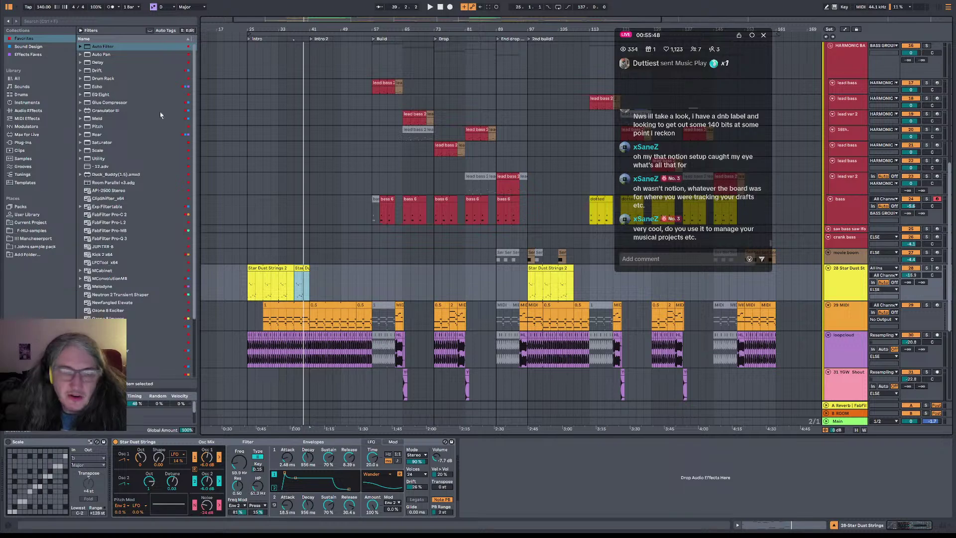
{"action": "key", "text": "alt+Tab"}
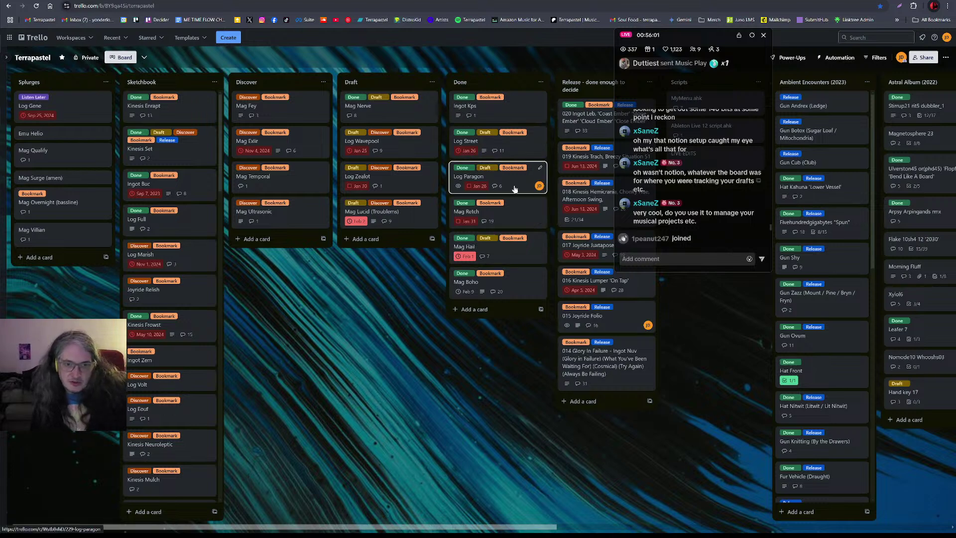
- Open the Mag Nerve card in the Draft list, review its version comments and close it
{"action": "left_click", "coordinate": [381, 107]}
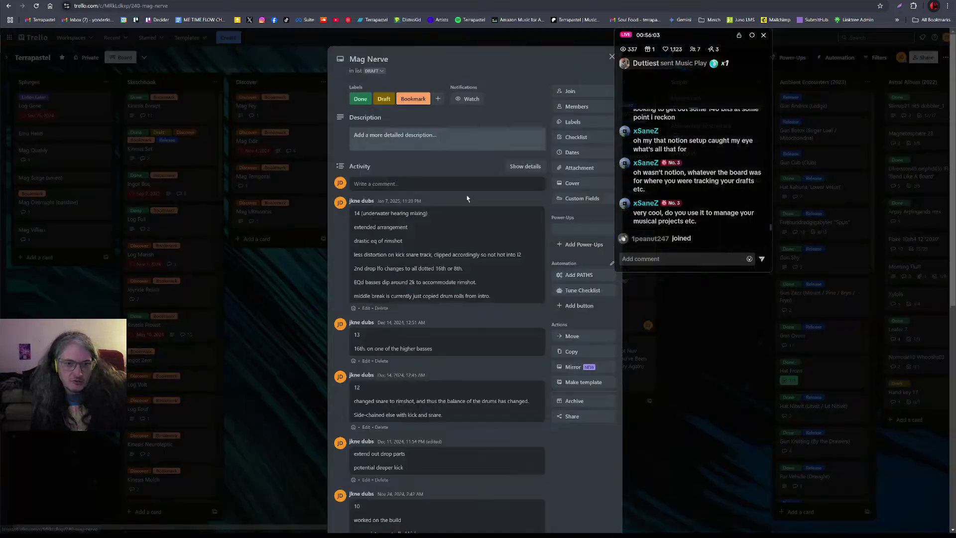
{"action": "left_click", "coordinate": [391, 186]}
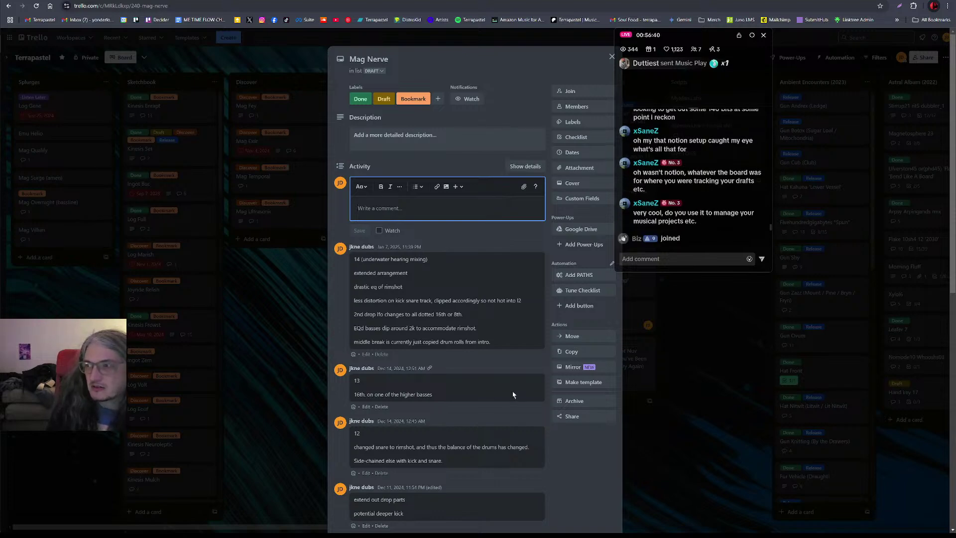
{"action": "left_click", "coordinate": [280, 322]}
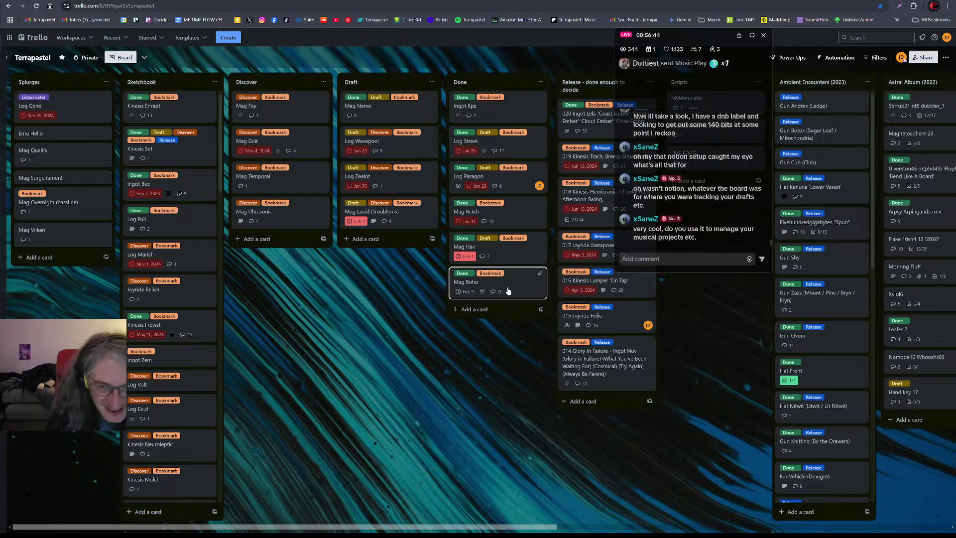
- Review the Mag Temporal card's comment in the Discover list and move the live chat overlay off the Scripts list
{"action": "right_click", "coordinate": [306, 222]}
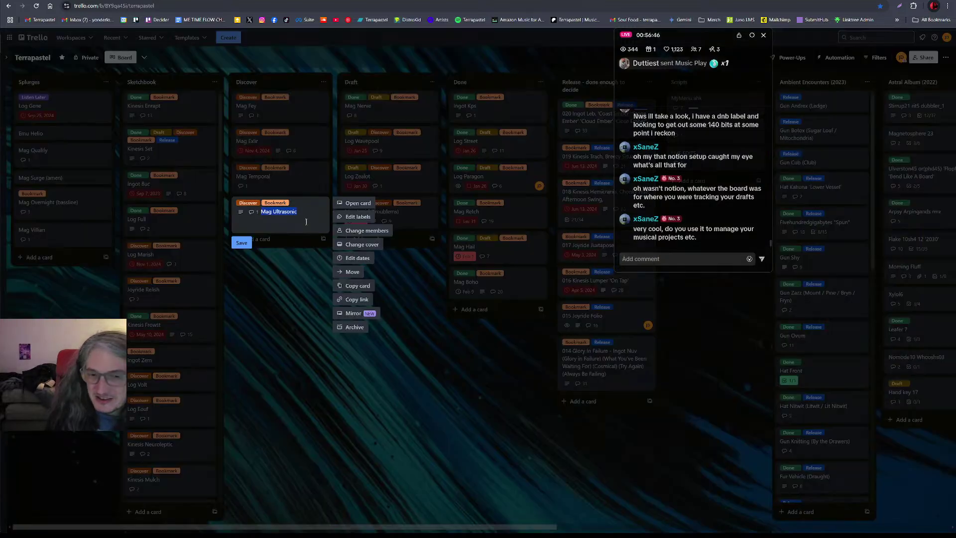
{"action": "left_click", "coordinate": [458, 445]}
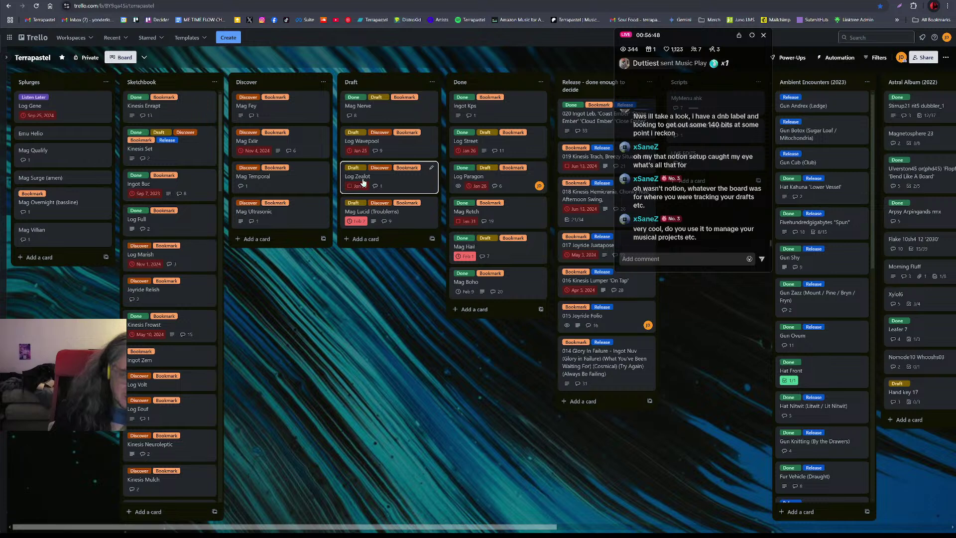
{"action": "left_click", "coordinate": [298, 187]}
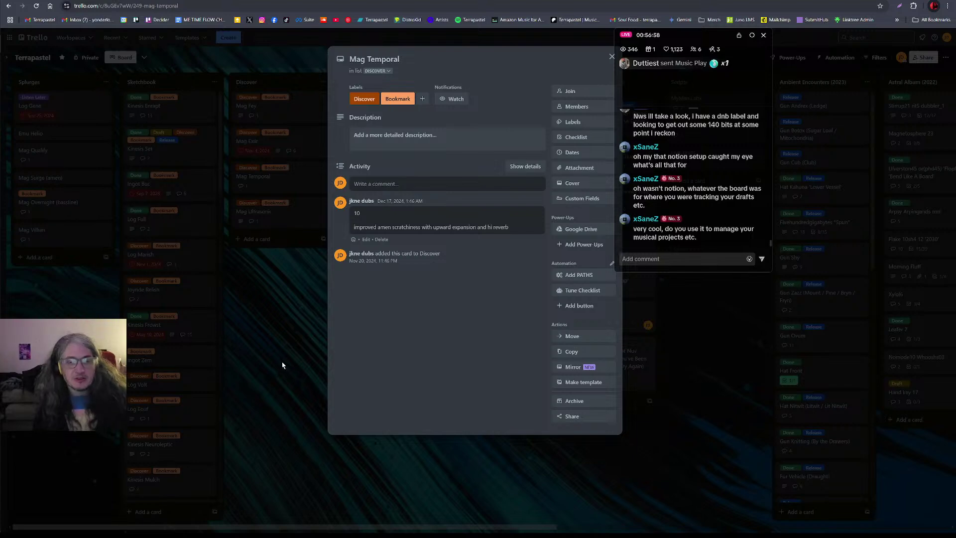
{"action": "left_click", "coordinate": [276, 342]}
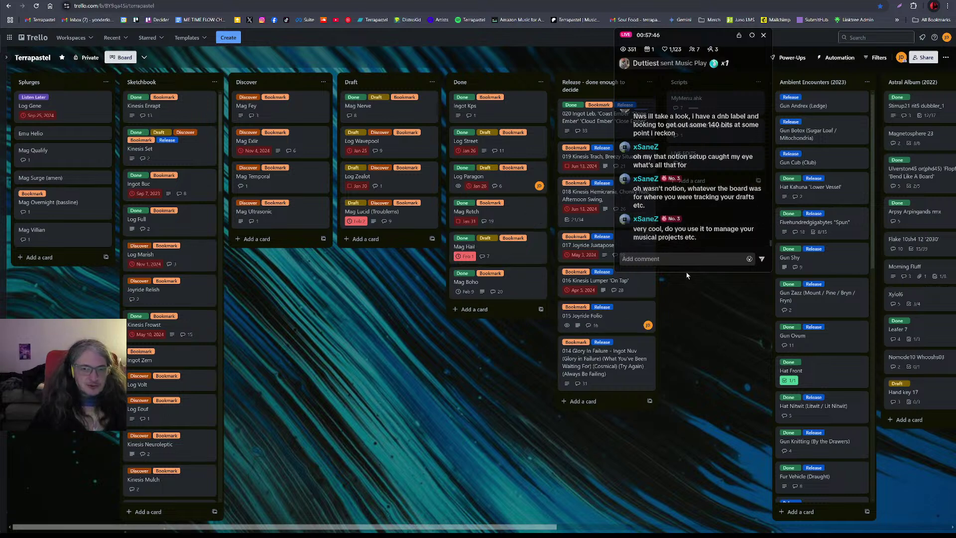
{"action": "left_click_drag", "start_coordinate": [706, 38], "coordinate": [596, 40]}
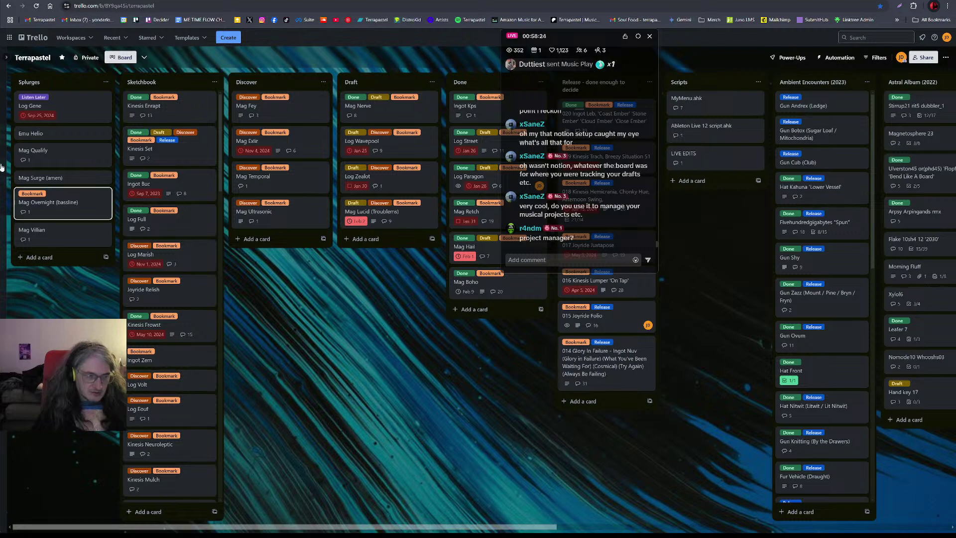
- Switch to Ableton Live and point out the section starts at bars 25, 41, 57 and 73 on the movie boom track
{"action": "key", "text": "alt+Tab"}
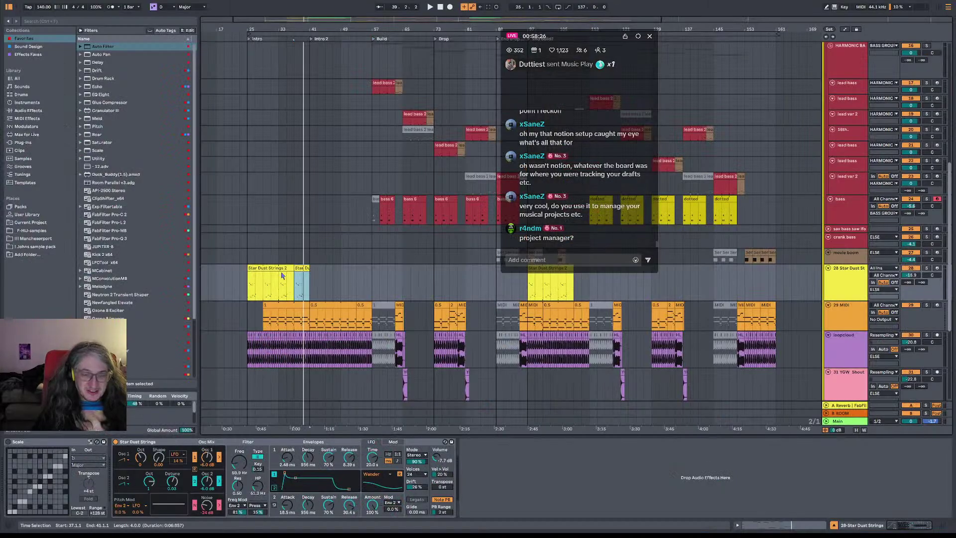
{"action": "left_click", "coordinate": [244, 252]}
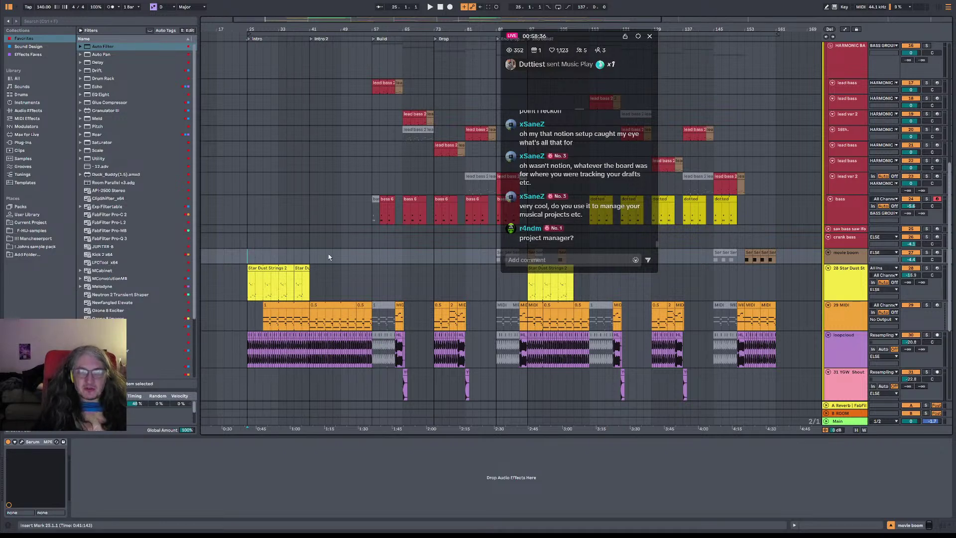
{"action": "left_click", "coordinate": [313, 257]}
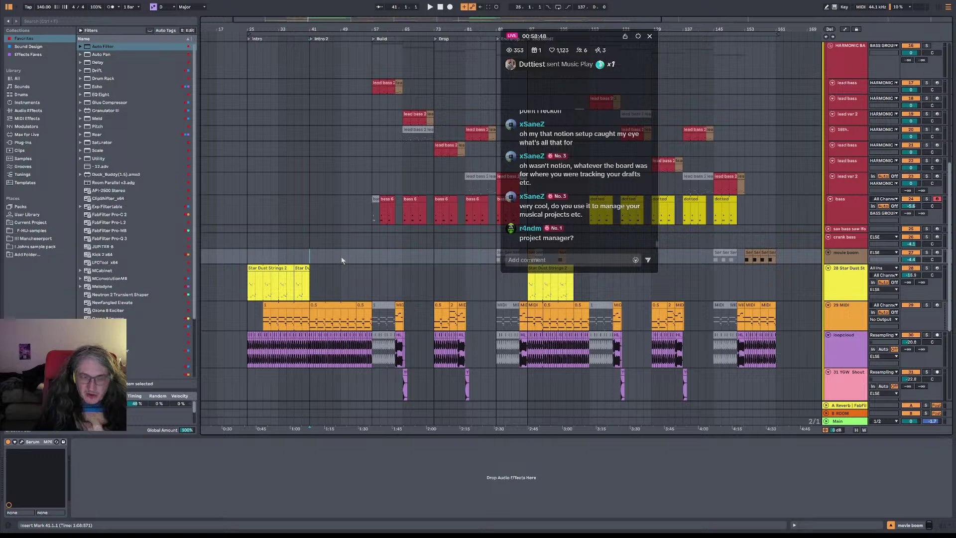
{"action": "left_click", "coordinate": [371, 258]}
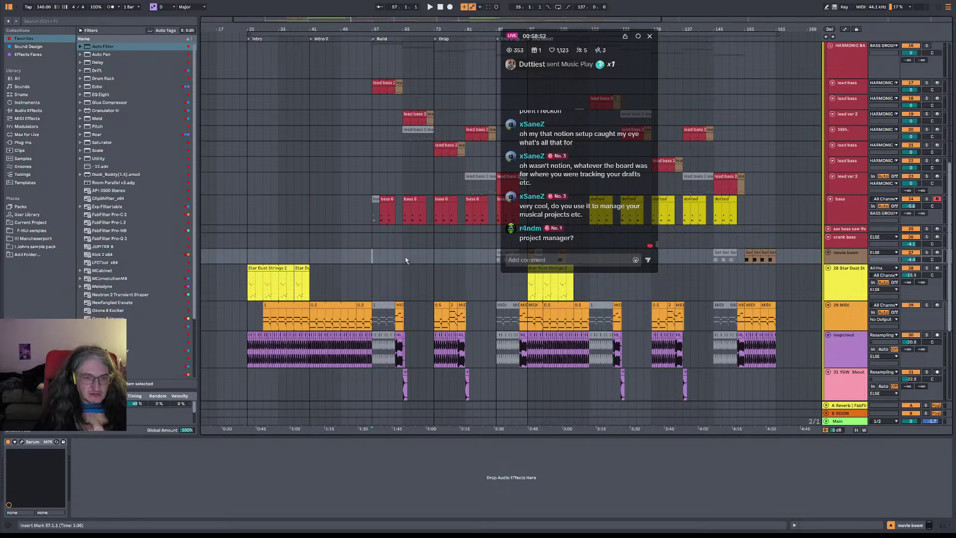
{"action": "left_click", "coordinate": [432, 260]}
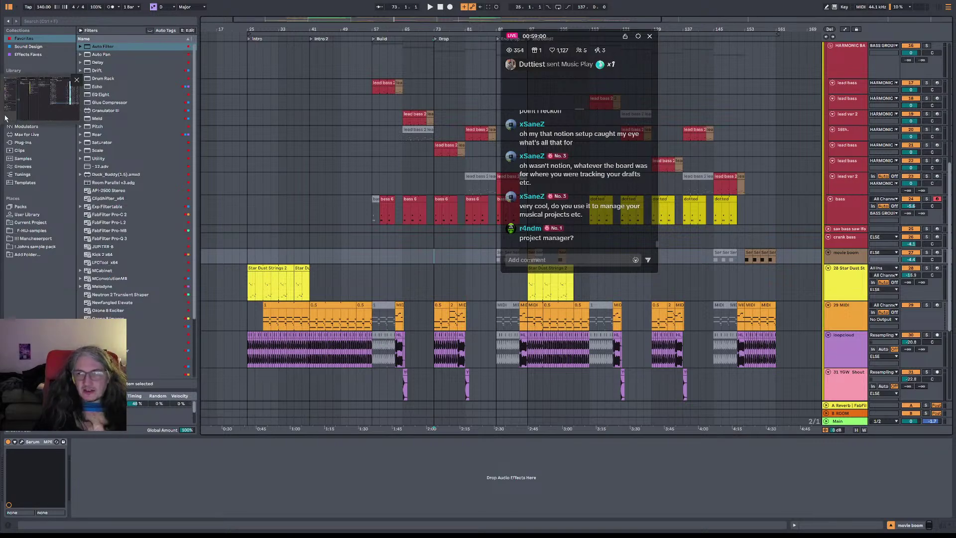
{"action": "key", "text": "super+Tab"}
{"action": "key", "text": "super+Tab"}
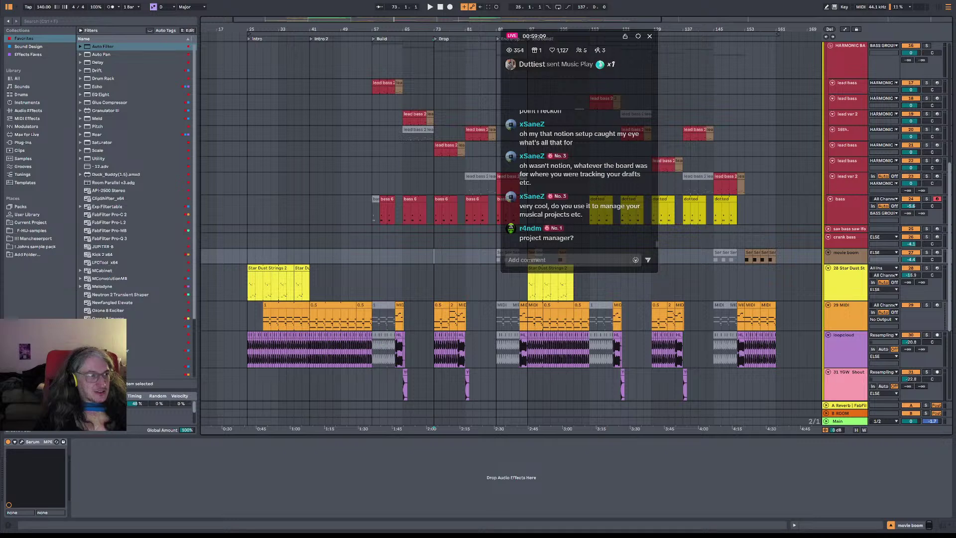
- Return to the Trello board and review the Log Wavepool card's comments and due date settings
{"action": "key", "text": "alt+Tab"}
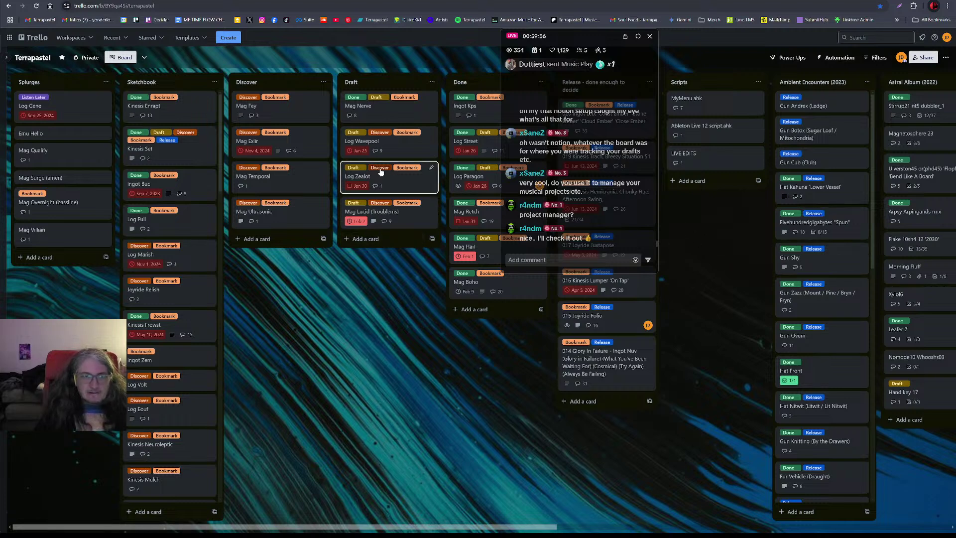
{"action": "left_click", "coordinate": [405, 158]}
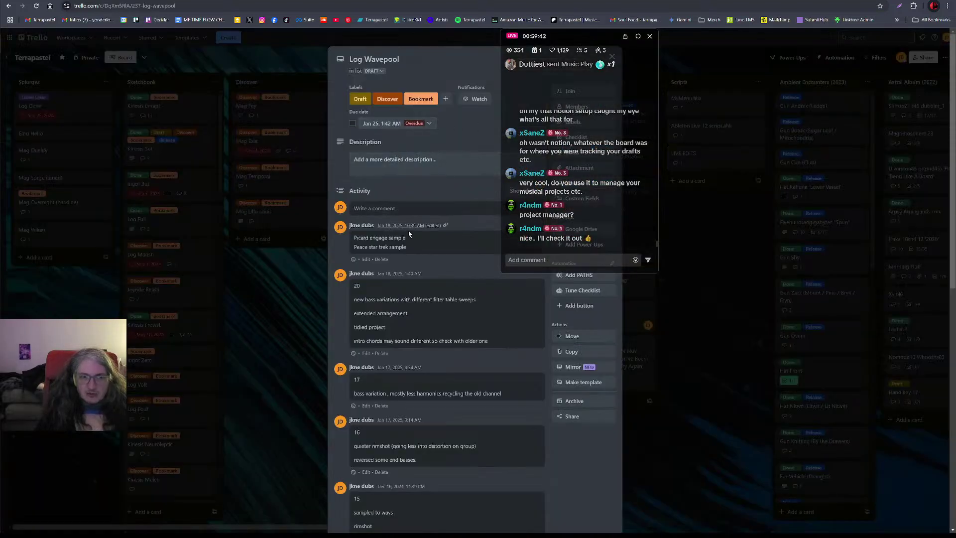
{"action": "left_click", "coordinate": [430, 125]}
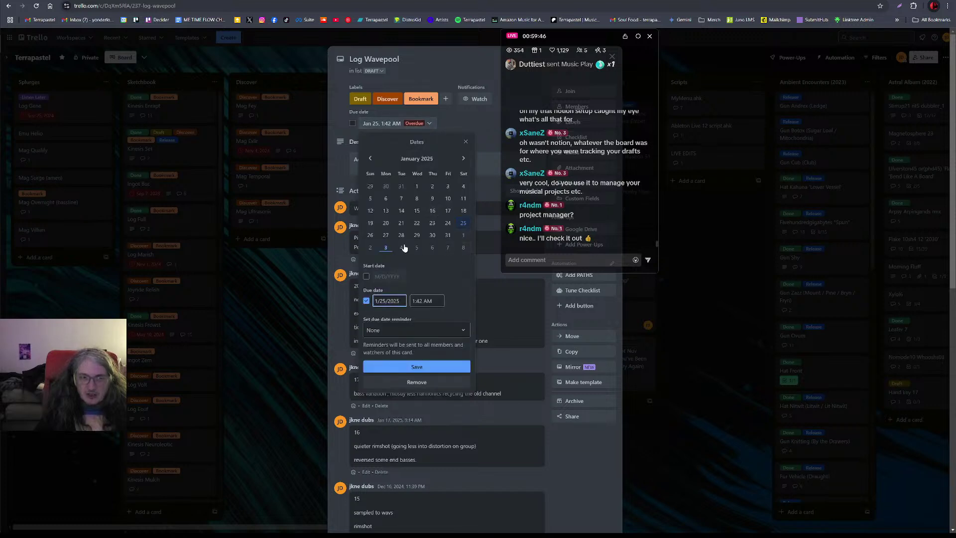
{"action": "key", "text": "Escape"}
{"action": "left_click", "coordinate": [426, 58]}
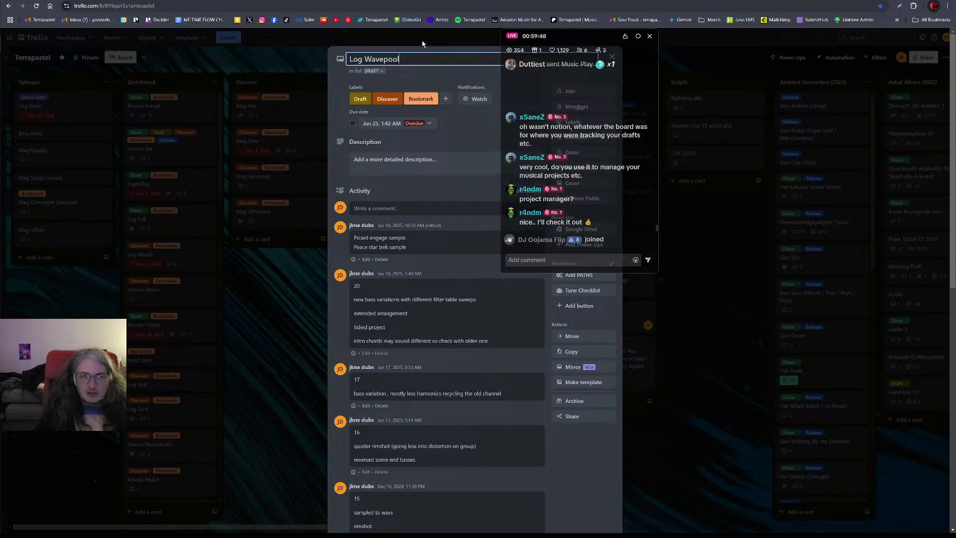
{"action": "left_click", "coordinate": [422, 44]}
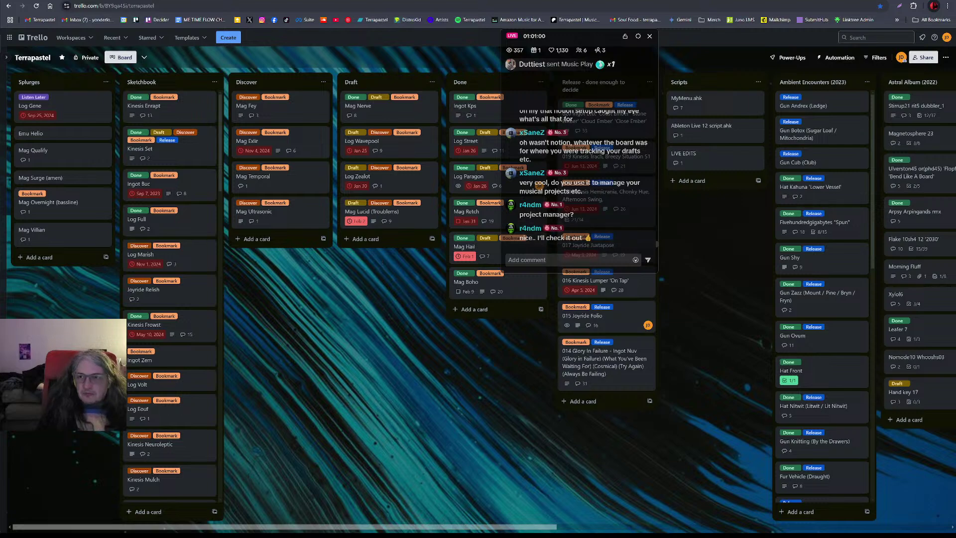
- Switch back to Ableton Live, dismiss the chat overlay's inactivity notice and move the overlay clear of the 2nd build section
{"action": "key", "text": "alt+Tab"}
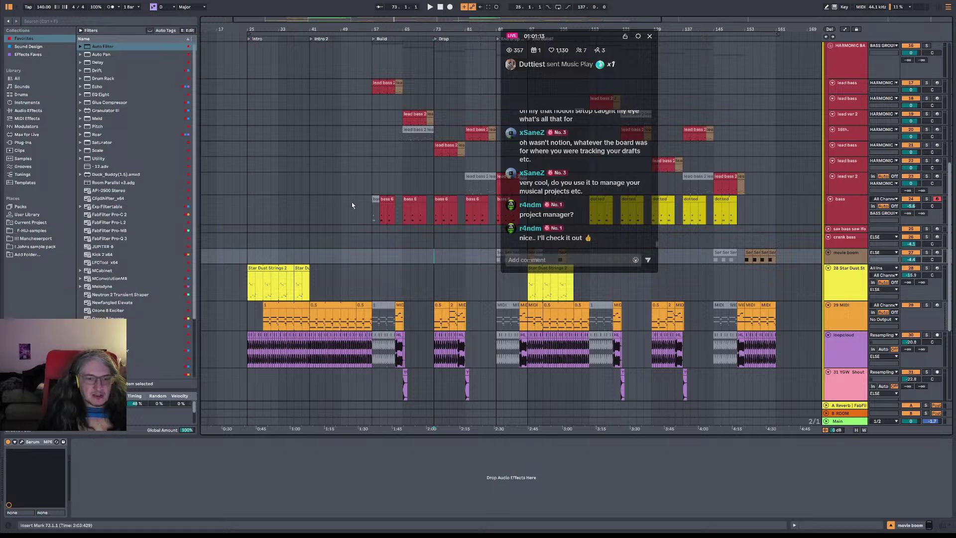
{"action": "left_click", "coordinate": [363, 258]}
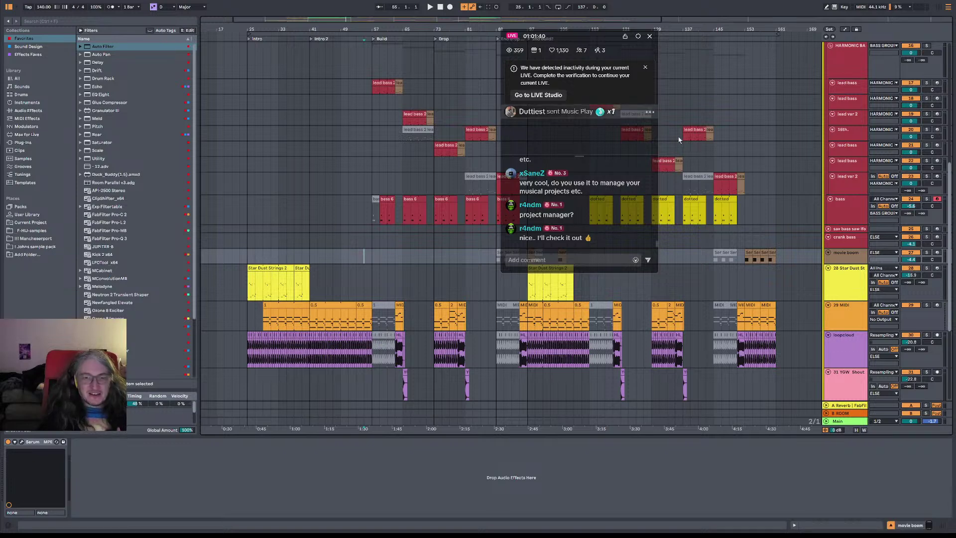
{"action": "left_click", "coordinate": [645, 66]}
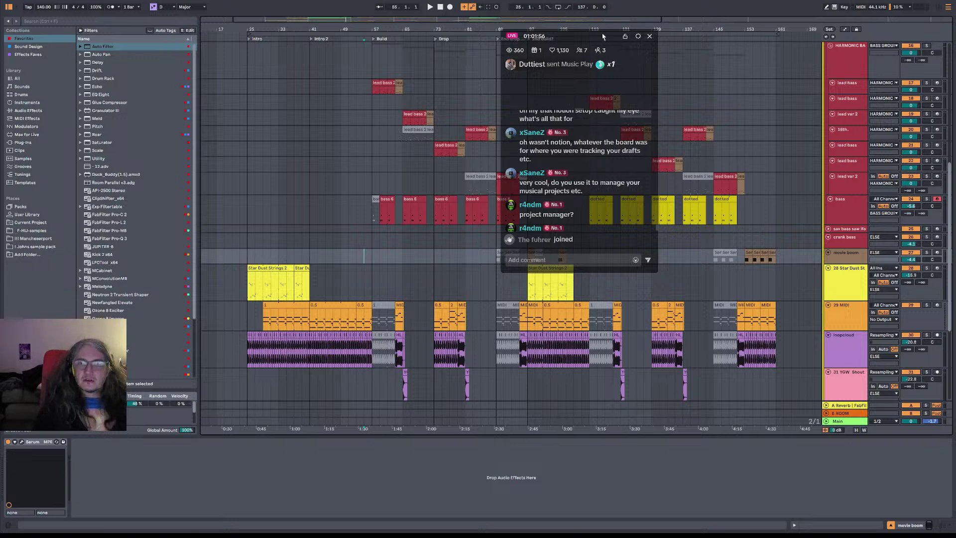
{"action": "left_click_drag", "start_coordinate": [604, 38], "coordinate": [751, 36]}
- Play the arrangement from bar 55 ahead of the build and from bar 113 where the dotted bass clips begin
{"action": "left_click", "coordinate": [375, 222]}
{"action": "key", "text": "space"}
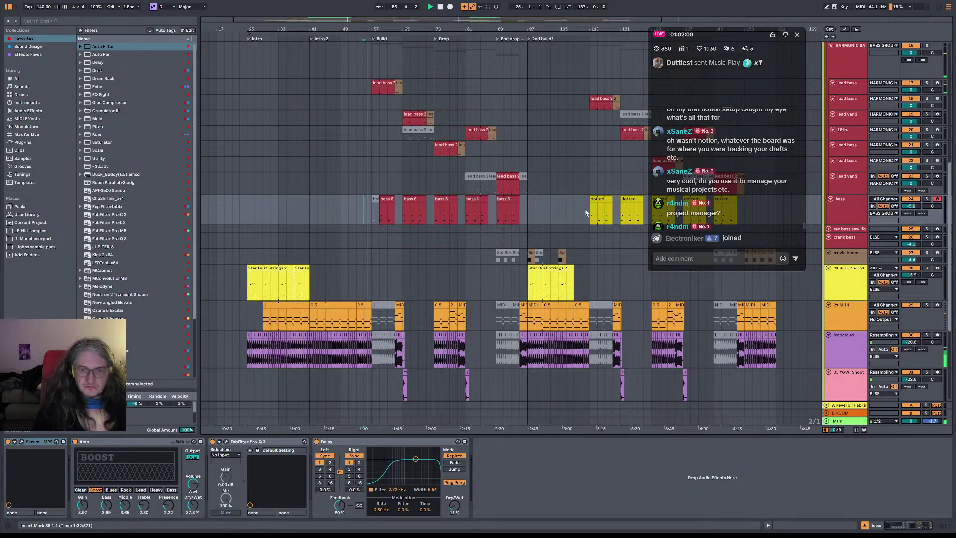
{"action": "left_click", "coordinate": [612, 224]}
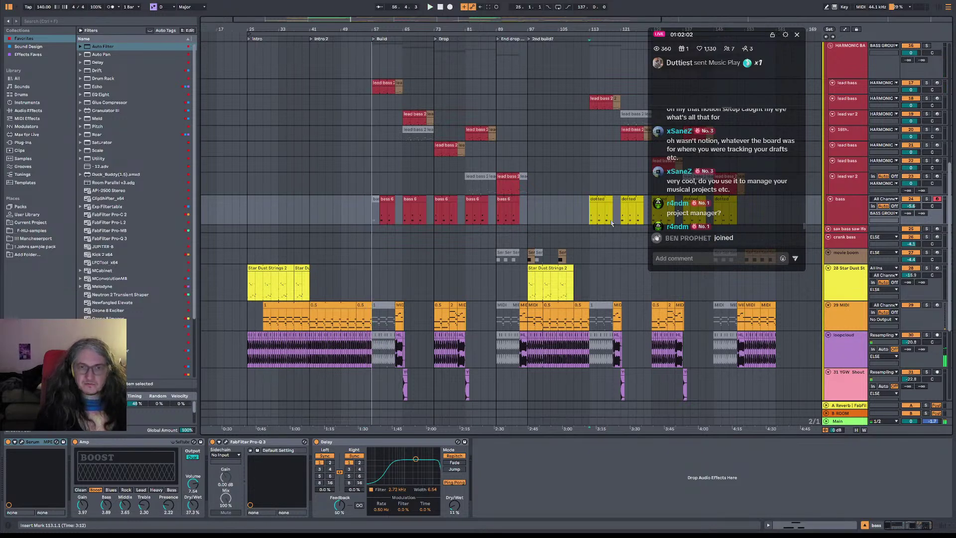
{"action": "key", "text": "space"}
{"action": "key", "text": "space"}
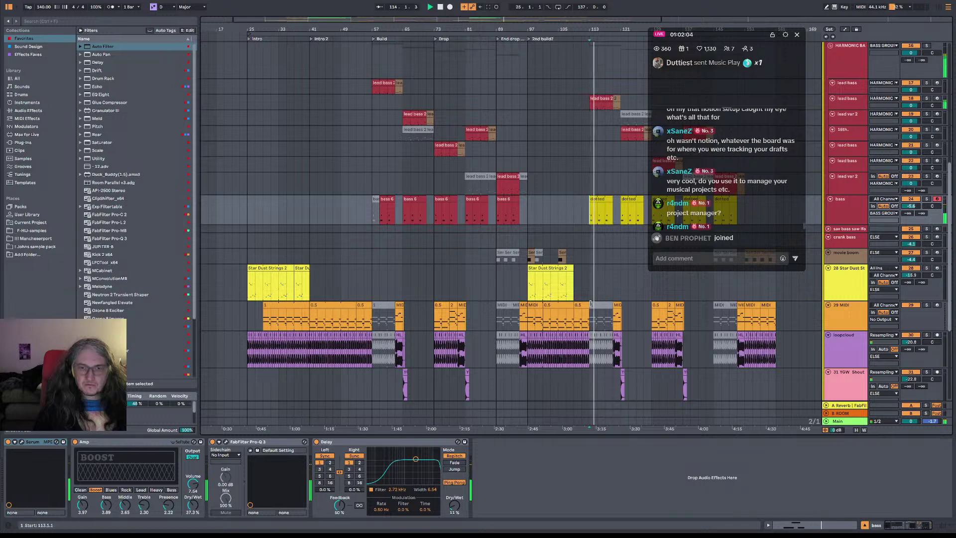
- Examine the drum, bass, vocal, Serum and riser tracks around the second drop during playback
{"action": "scroll", "coordinate": [597, 271], "scroll_direction": "up", "scroll_amount": 5}
{"action": "scroll", "coordinate": [600, 237], "scroll_direction": "up", "scroll_amount": 2}
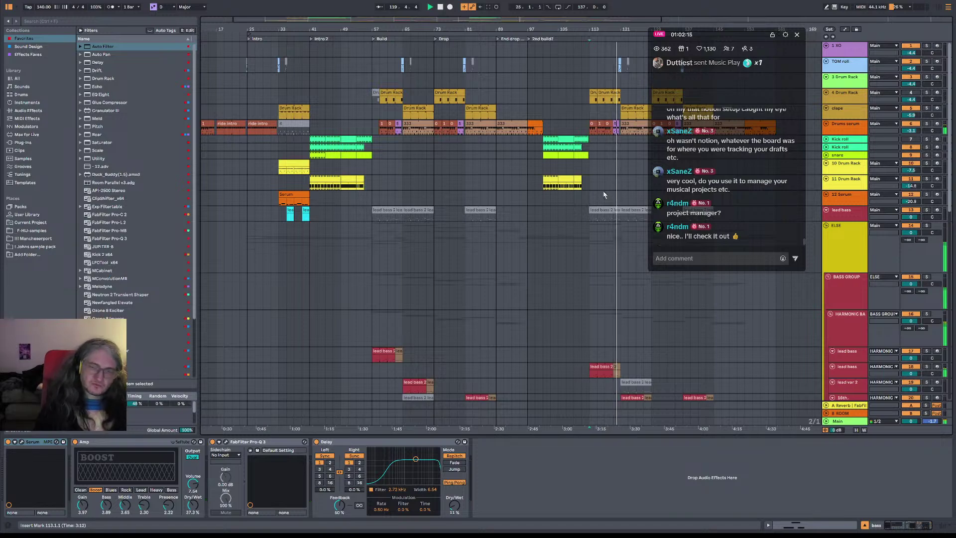
{"action": "scroll", "coordinate": [602, 190], "scroll_direction": "down", "scroll_amount": 10}
{"action": "scroll", "coordinate": [568, 219], "scroll_direction": "right", "scroll_amount": 5}
{"action": "scroll", "coordinate": [534, 252], "scroll_direction": "down", "scroll_amount": 8}
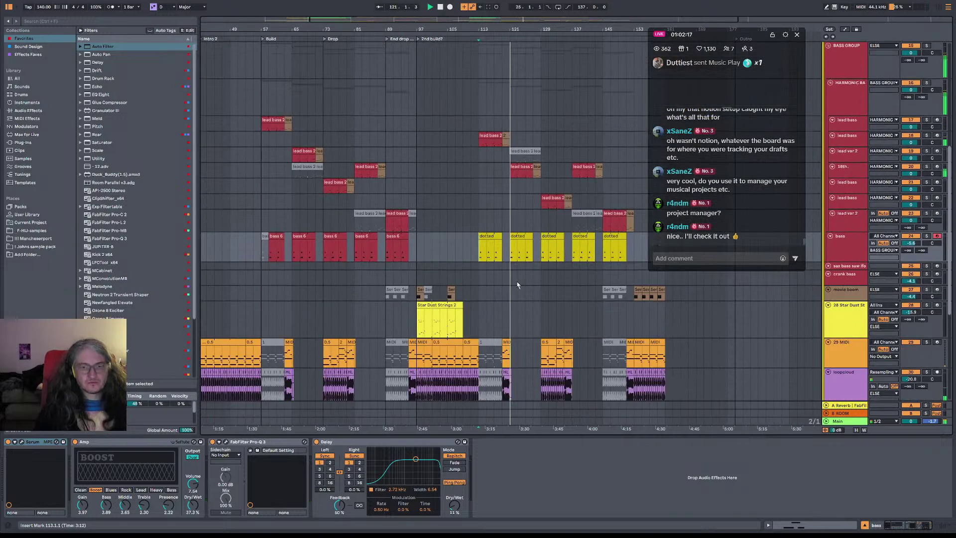
{"action": "scroll", "coordinate": [481, 300], "scroll_direction": "up", "scroll_amount": 2}
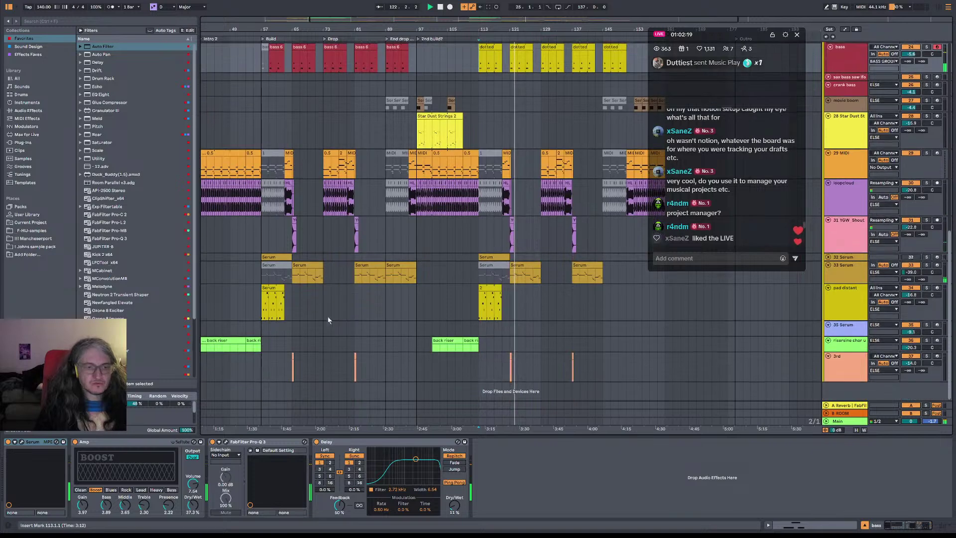
{"action": "scroll", "coordinate": [482, 300], "scroll_direction": "left", "scroll_amount": 3}
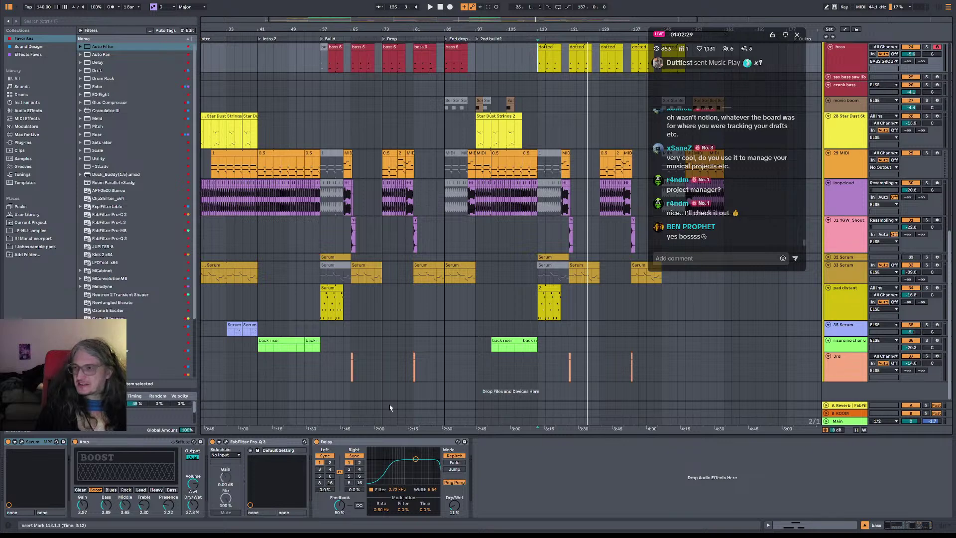
- Play the lead-in to the first build from bar 55 and from 56.4.1, examining the clips around the YGW Shout vocal up close
{"action": "left_click", "coordinate": [316, 242]}
{"action": "left_click", "coordinate": [312, 242]}
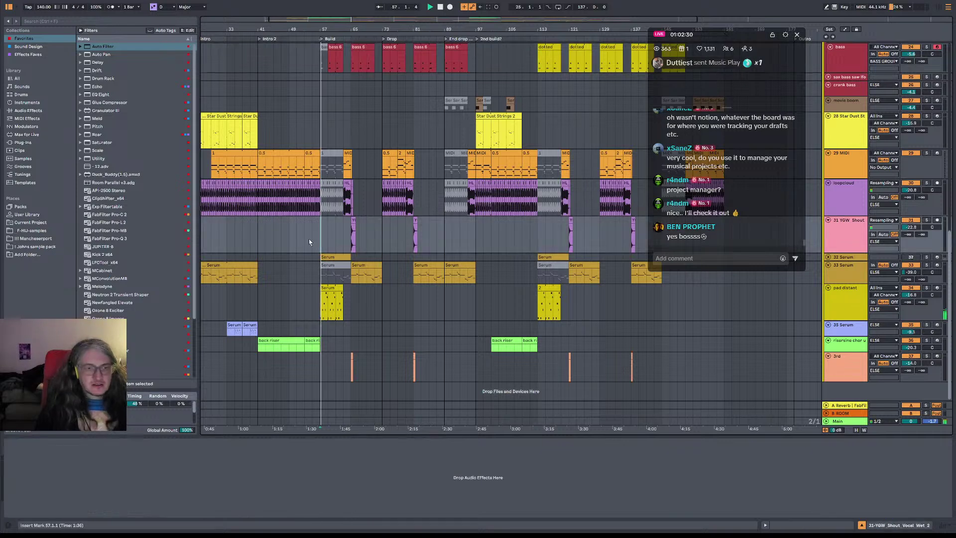
{"action": "key", "text": "space"}
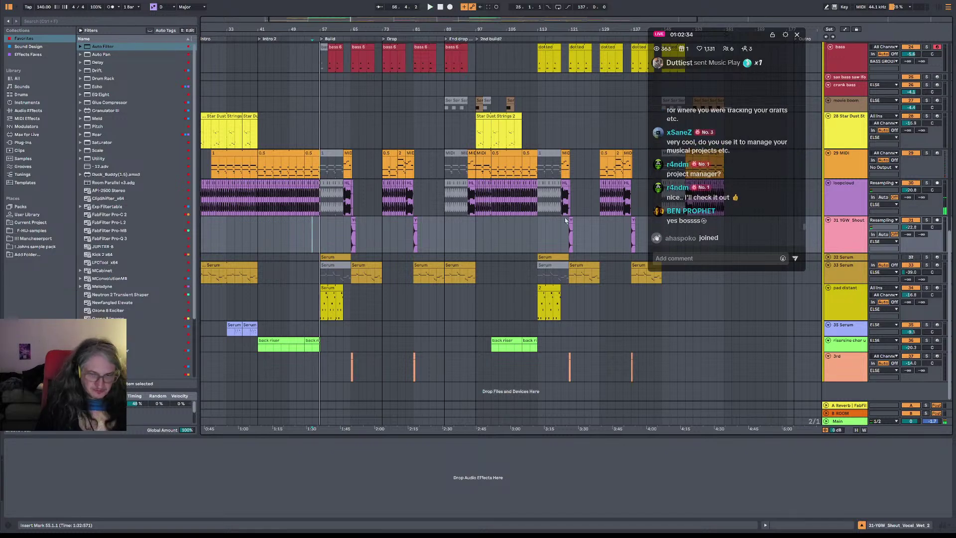
{"action": "key", "text": "space"}
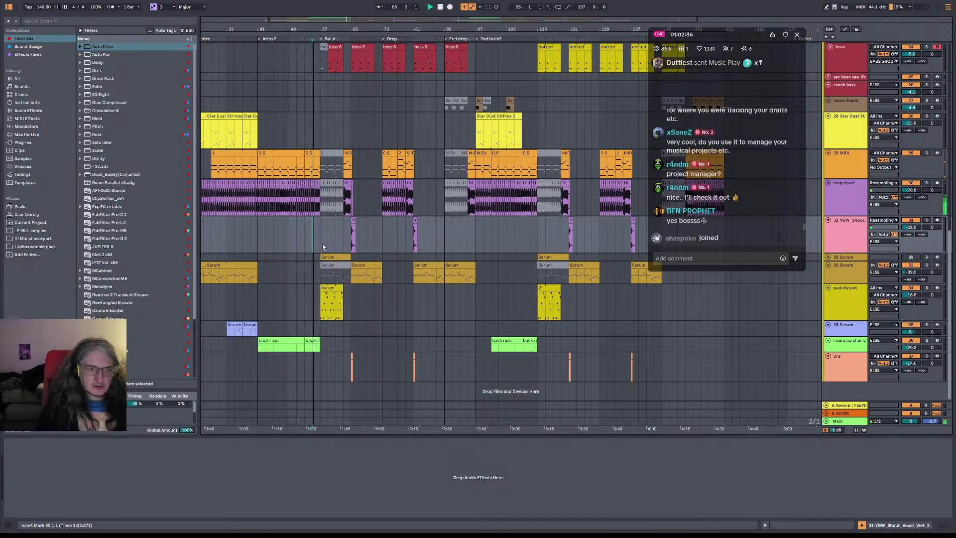
{"action": "left_click_drag", "start_coordinate": [326, 29], "coordinate": [326, 60]}
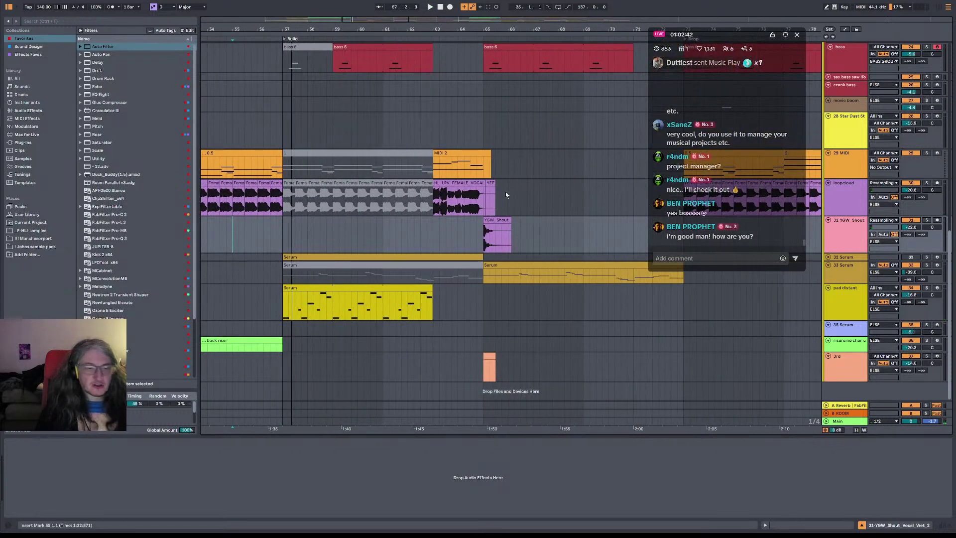
{"action": "left_click", "coordinate": [277, 244]}
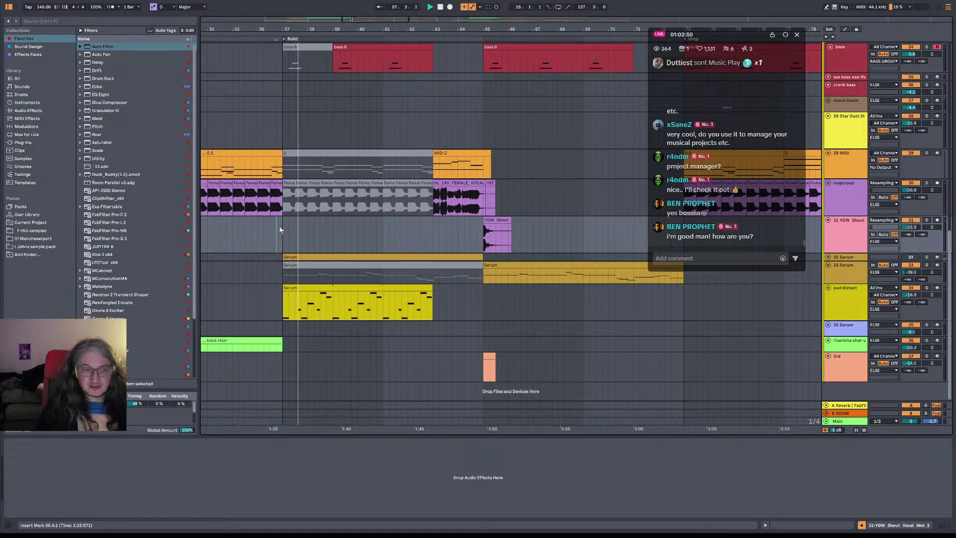
{"action": "left_click", "coordinate": [274, 228]}
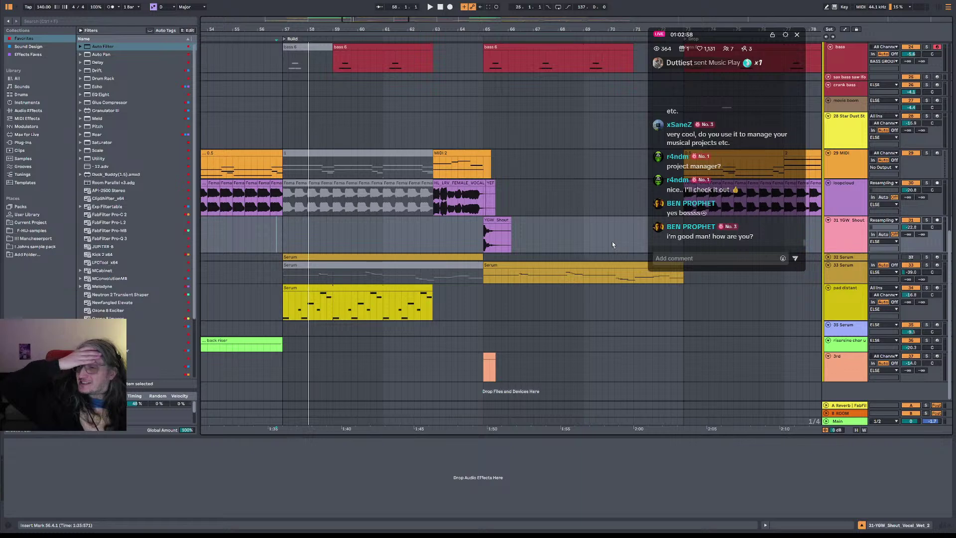
- Stop playback and read back through the recent live chat comments to the newest ones
{"action": "key", "text": "space"}
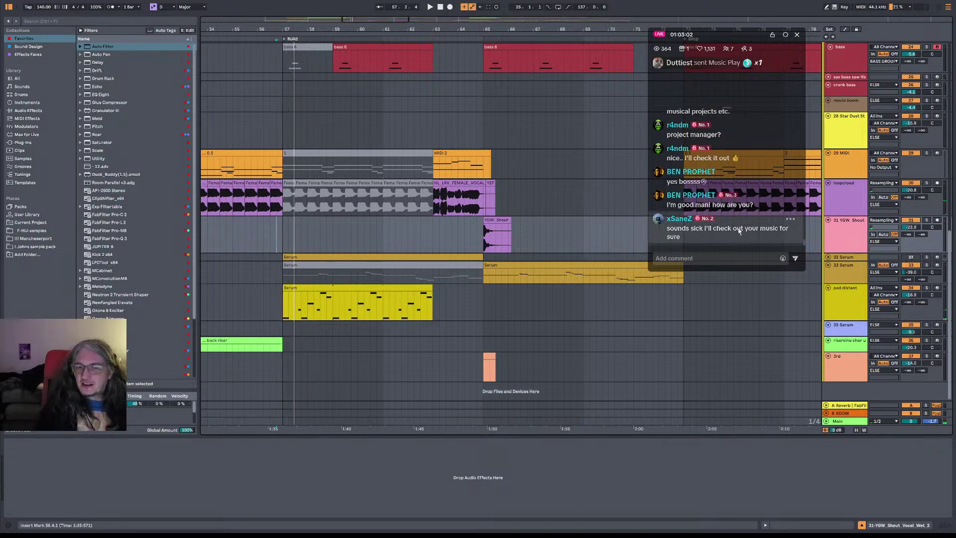
{"action": "scroll", "coordinate": [754, 229], "scroll_direction": "up", "scroll_amount": 1}
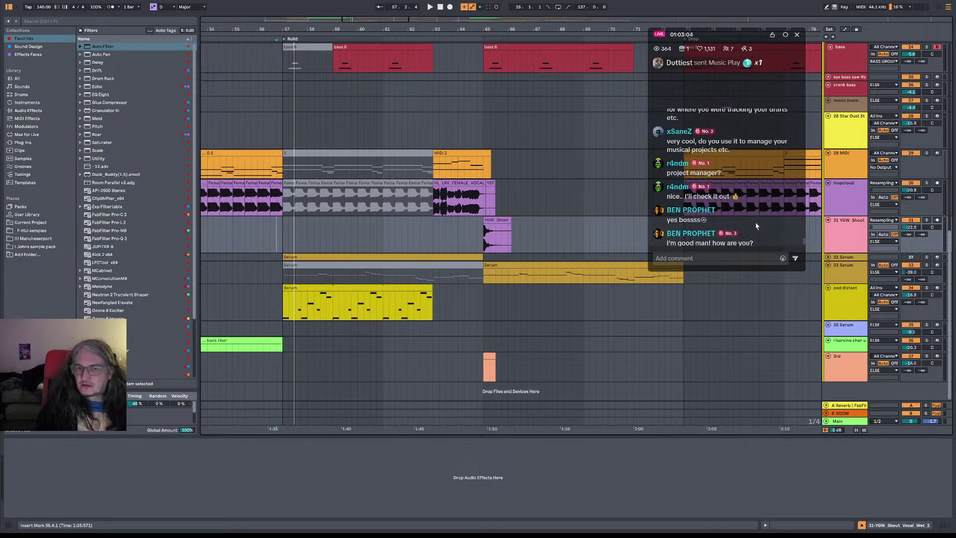
{"action": "scroll", "coordinate": [756, 225], "scroll_direction": "up", "scroll_amount": 1}
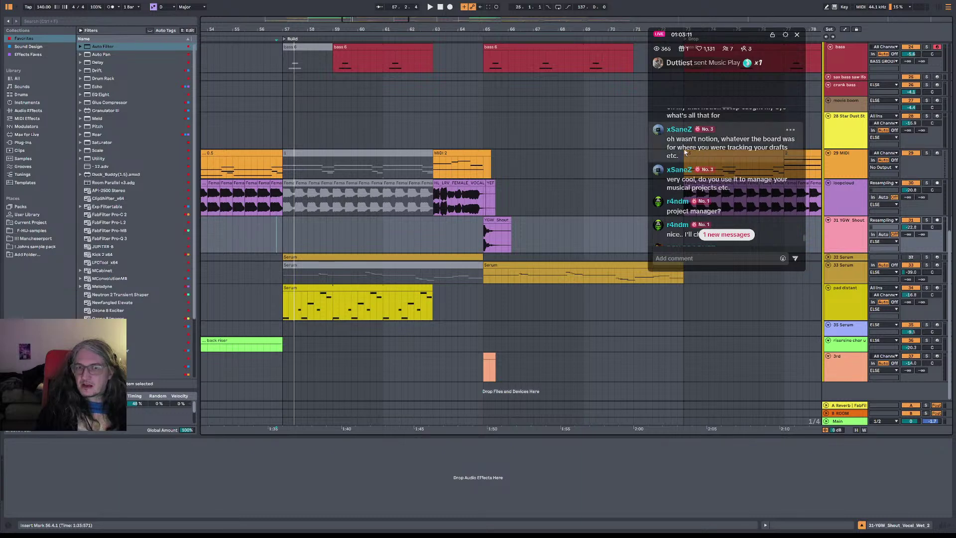
{"action": "scroll", "coordinate": [742, 199], "scroll_direction": "up", "scroll_amount": 2}
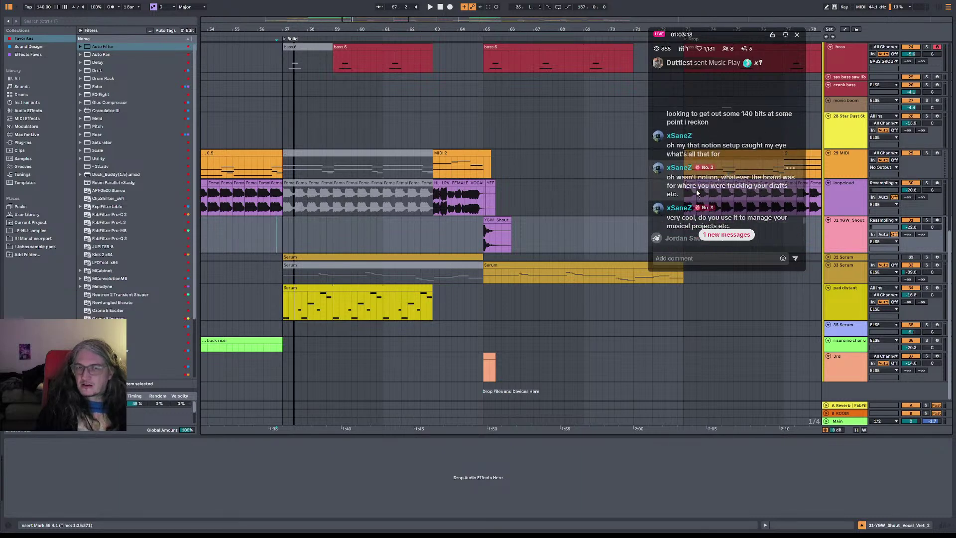
{"action": "scroll", "coordinate": [697, 194], "scroll_direction": "down", "scroll_amount": 2}
{"action": "scroll", "coordinate": [749, 195], "scroll_direction": "down", "scroll_amount": 3}
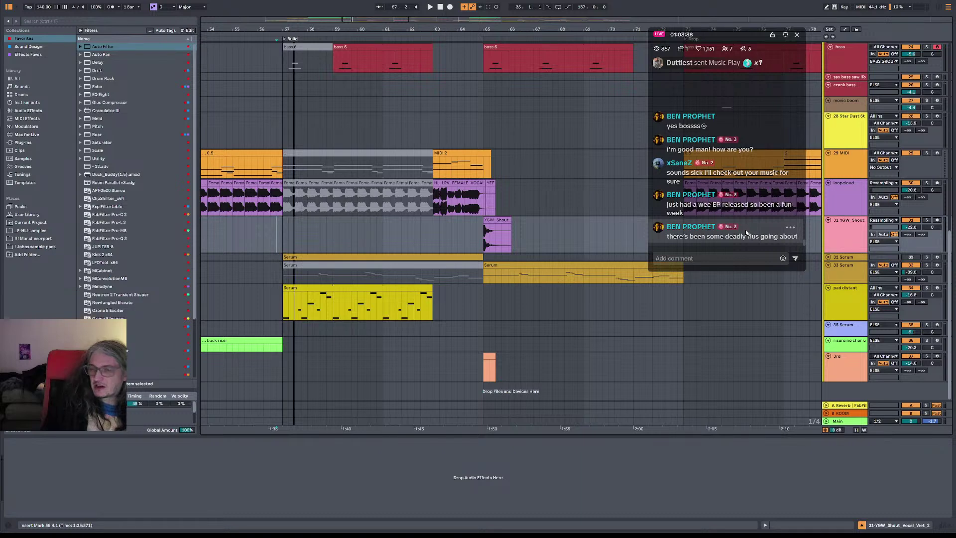
- Play the lead-in to the first build from 56.3.1 and examine the bass and pad distant clips
{"action": "left_click", "coordinate": [270, 239]}
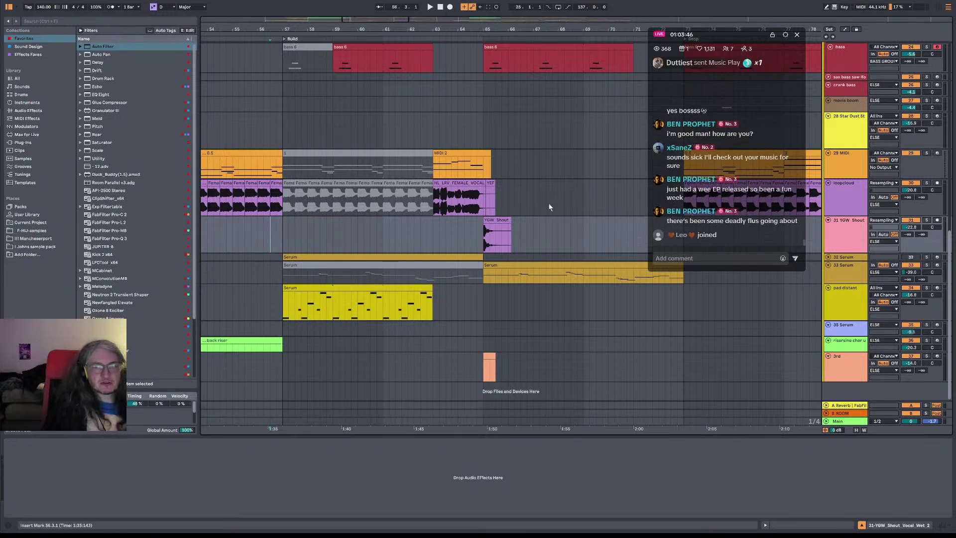
{"action": "key", "text": "space"}
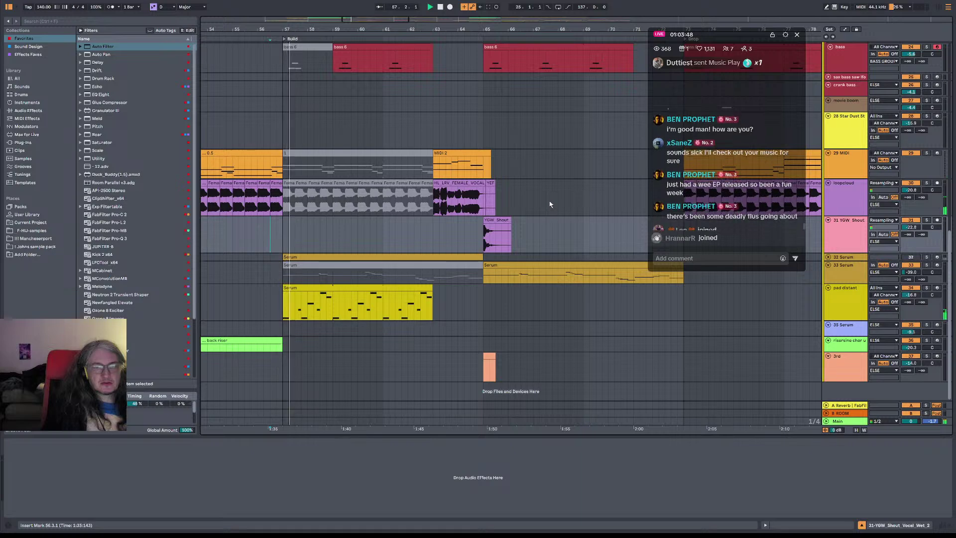
{"action": "scroll", "coordinate": [339, 192], "scroll_direction": "up", "scroll_amount": 3}
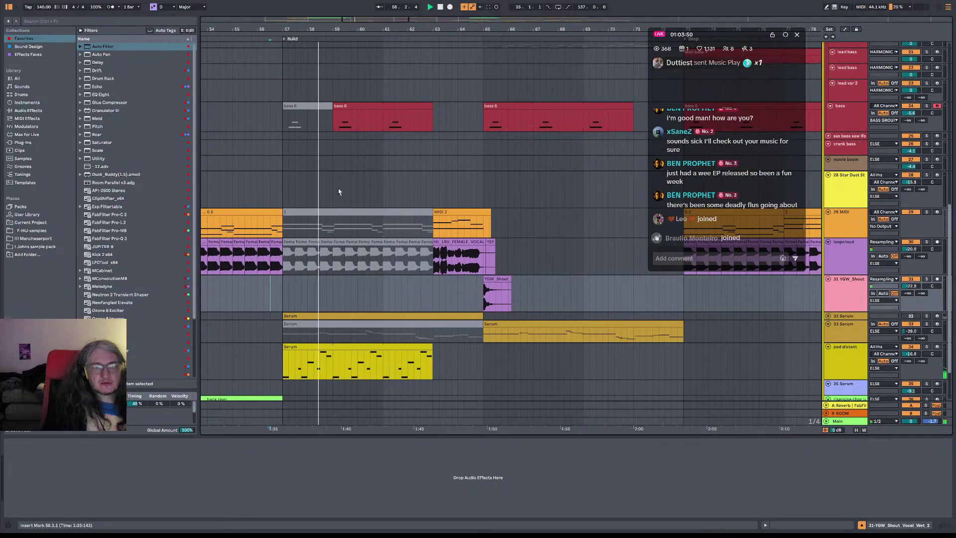
{"action": "scroll", "coordinate": [338, 192], "scroll_direction": "down", "scroll_amount": 3}
- Deactivate the F#5 note at 1.3.3 in the first build's pad distant clip and resume playback
{"action": "double_click", "coordinate": [358, 288]}
{"action": "left_click", "coordinate": [432, 421]}
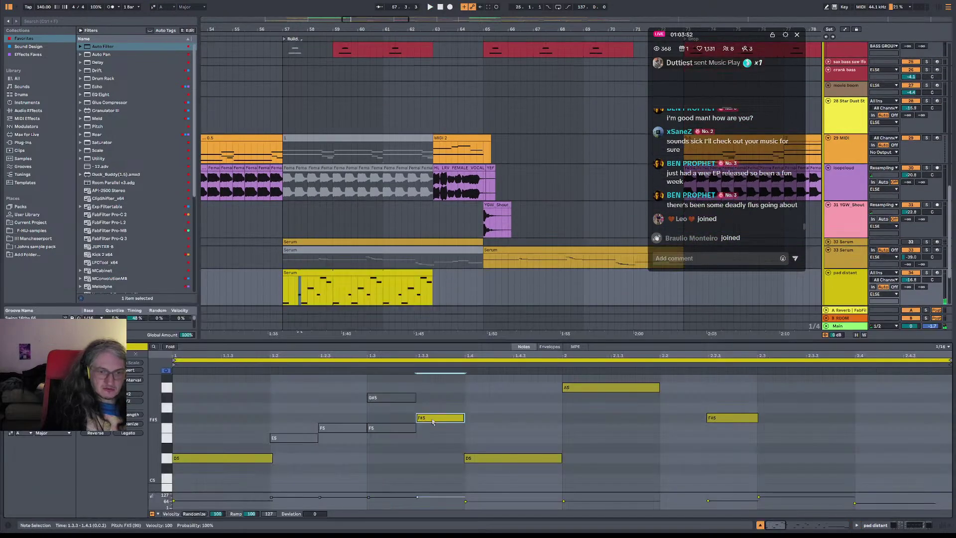
{"action": "key", "text": "0"}
{"action": "key", "text": "space"}
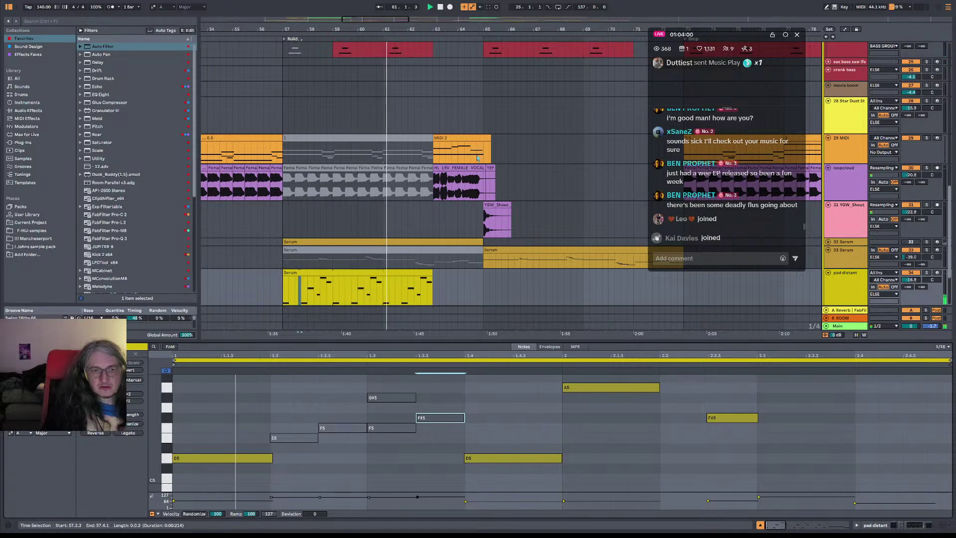
- Play the second build from bar 113 and examine the bass and lead bass tracks across the full arrangement
{"action": "scroll", "coordinate": [380, 32], "scroll_direction": "down", "scroll_amount": 3}
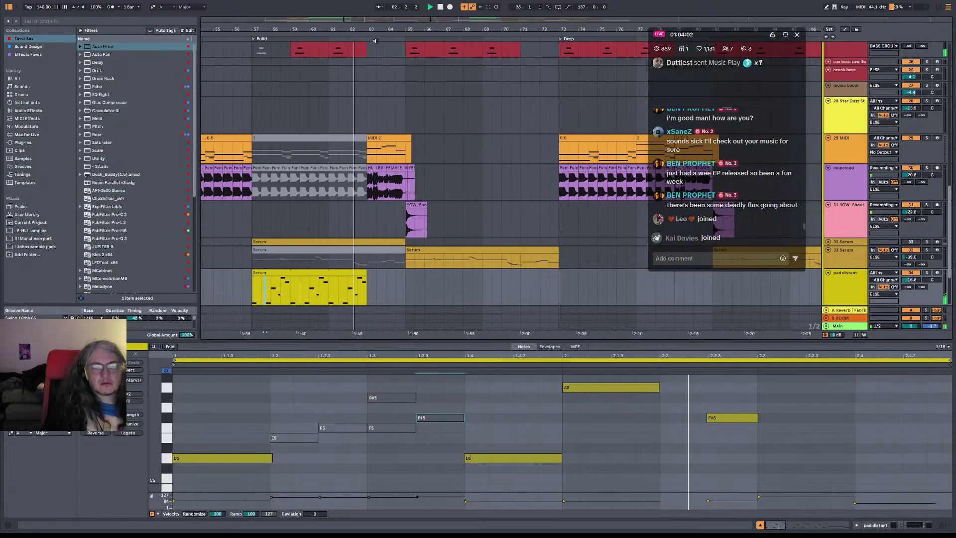
{"action": "scroll", "coordinate": [380, 31], "scroll_direction": "down", "scroll_amount": 5}
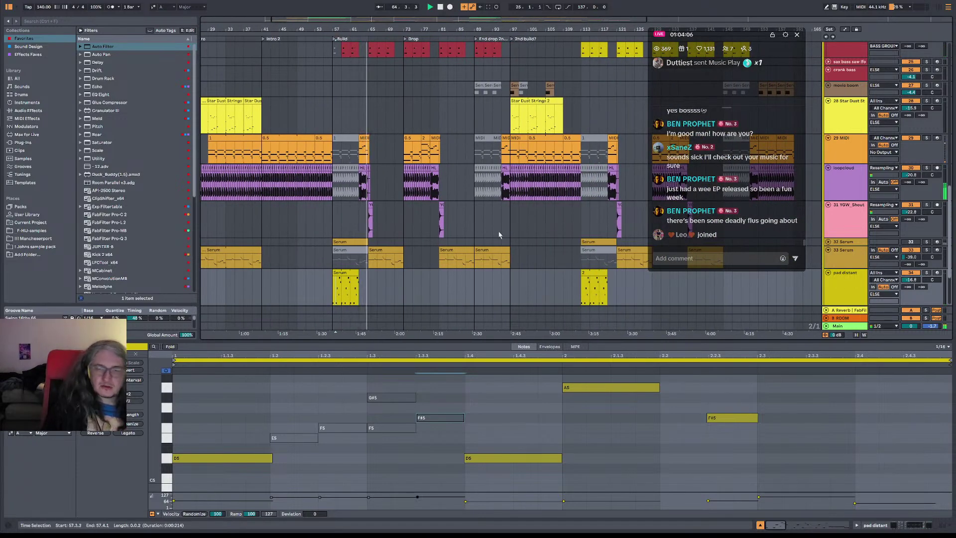
{"action": "scroll", "coordinate": [324, 31], "scroll_direction": "down", "scroll_amount": 4}
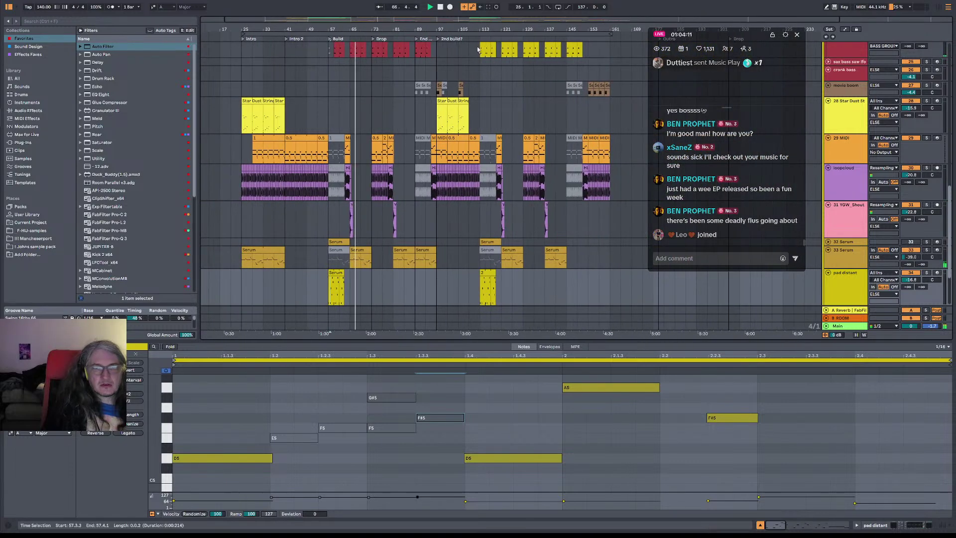
{"action": "left_click", "coordinate": [475, 94]}
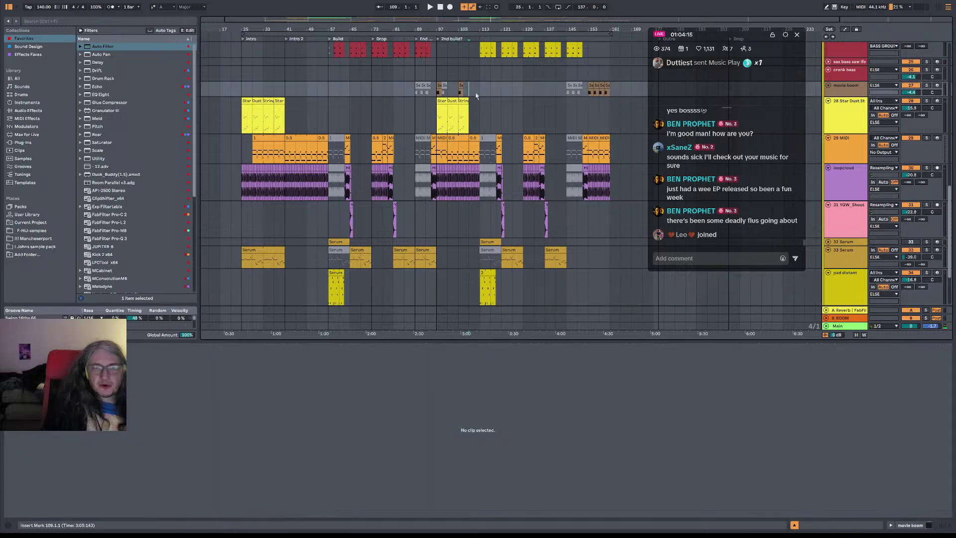
{"action": "left_click", "coordinate": [481, 89]}
{"action": "key", "text": "space"}
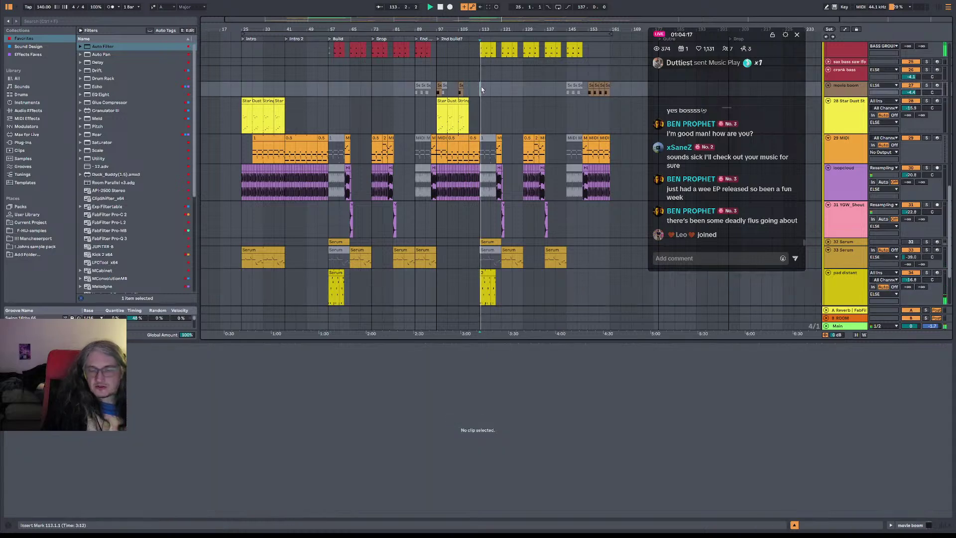
{"action": "scroll", "coordinate": [449, 150], "scroll_direction": "up", "scroll_amount": 5}
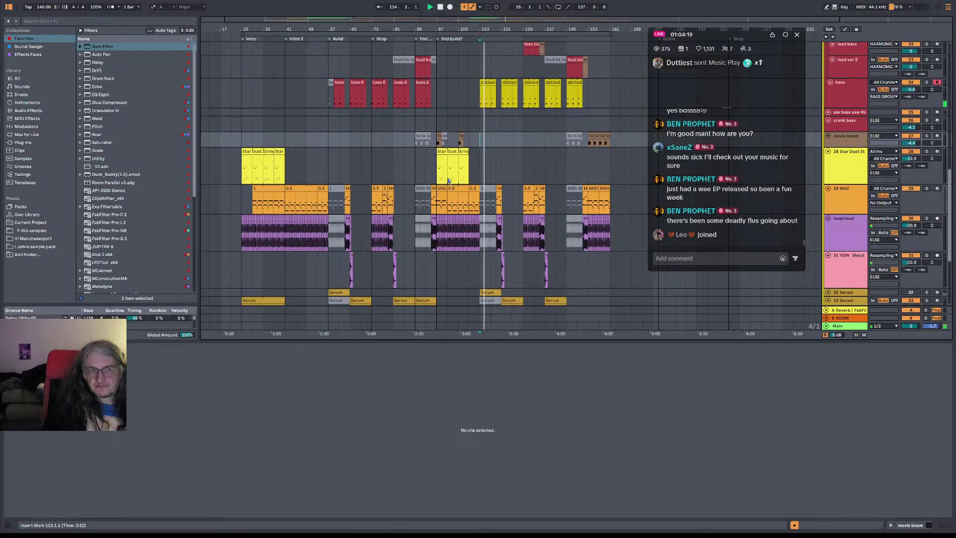
{"action": "scroll", "coordinate": [451, 178], "scroll_direction": "up", "scroll_amount": 2}
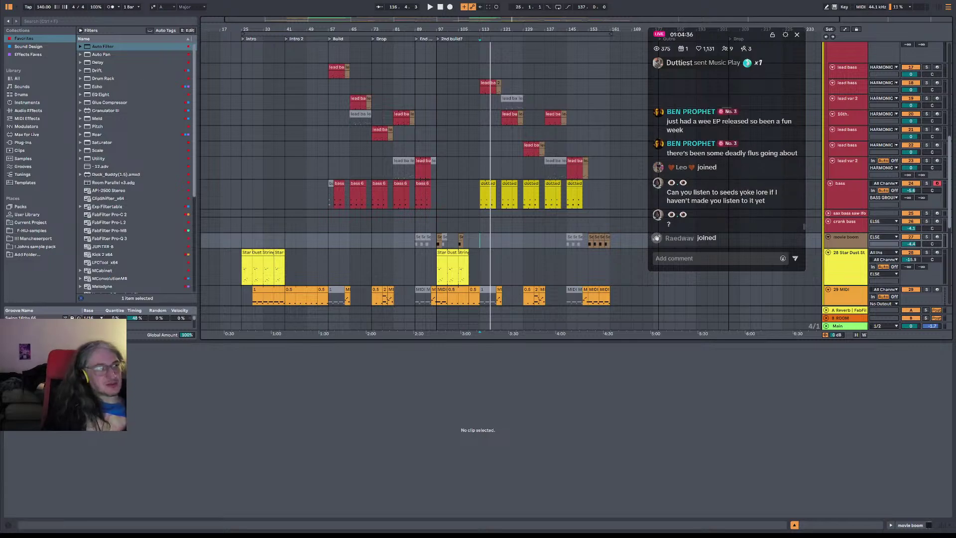
- Switch to the browser and search YouTube for "seed yoke lore"
{"action": "key", "text": "alt+Tab"}
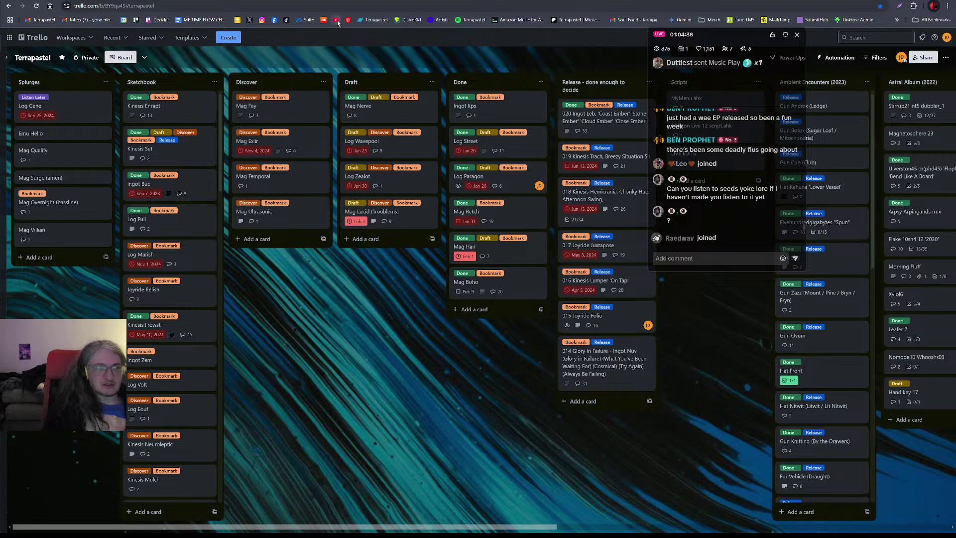
{"action": "key", "text": "ctrl+Tab"}
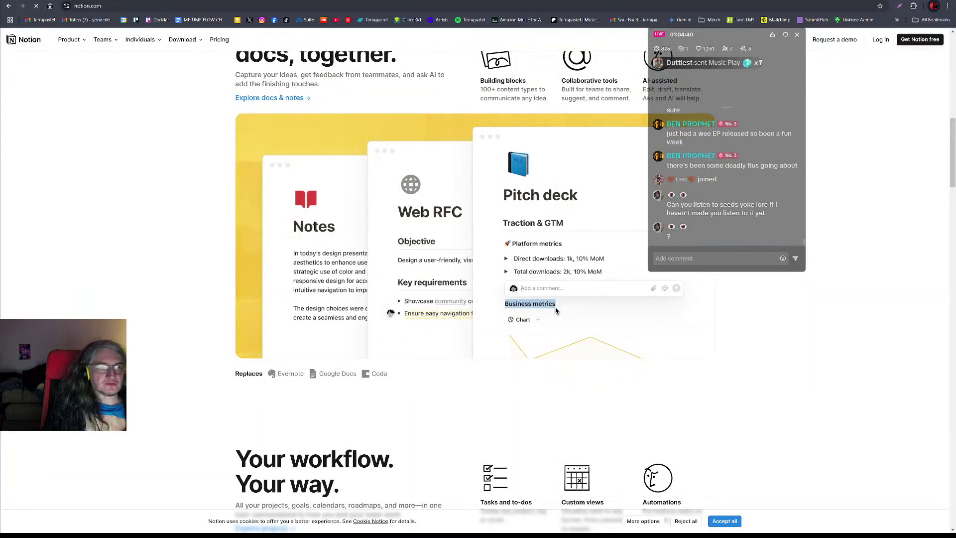
{"action": "key", "text": "ctrl+Tab"}
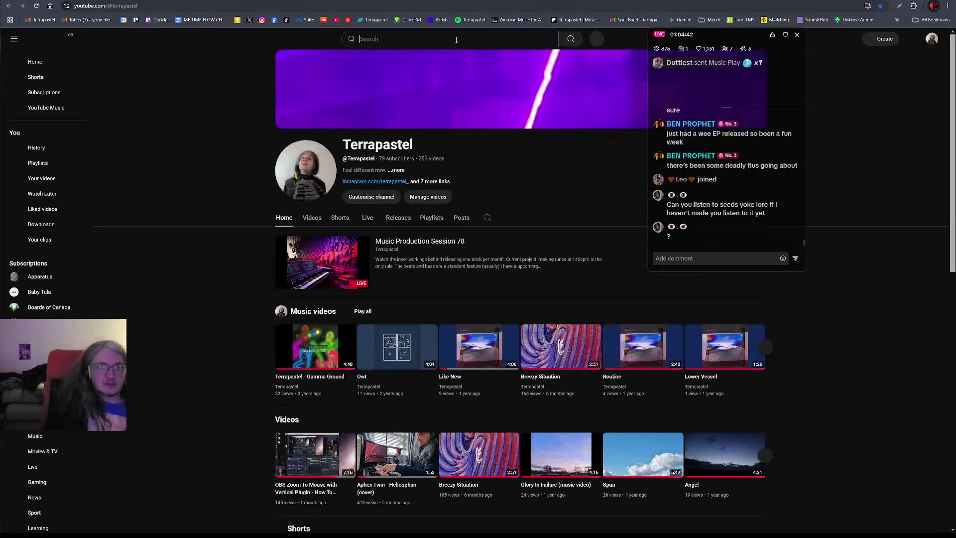
{"action": "left_click", "coordinate": [454, 40]}
{"action": "type", "text": "seed y"}
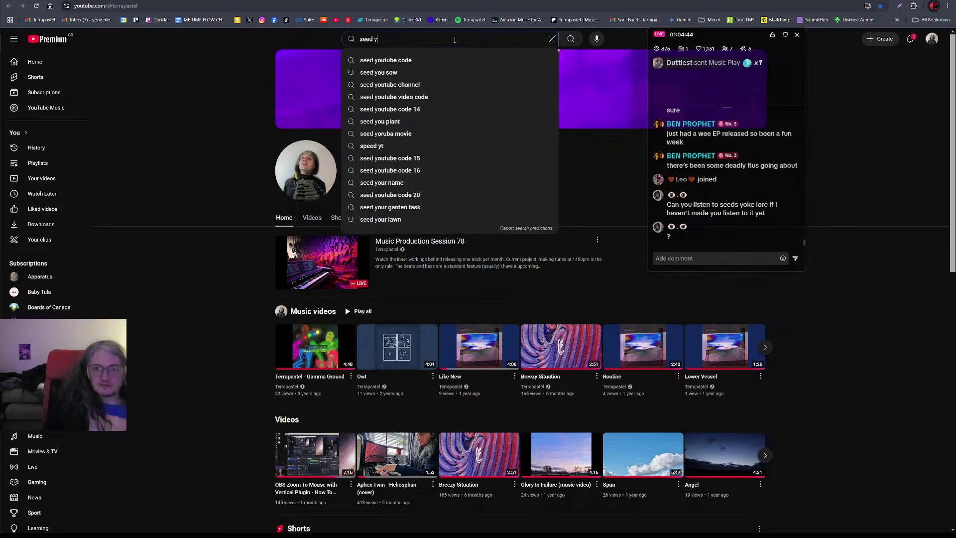
{"action": "type", "text": "oke lore"}
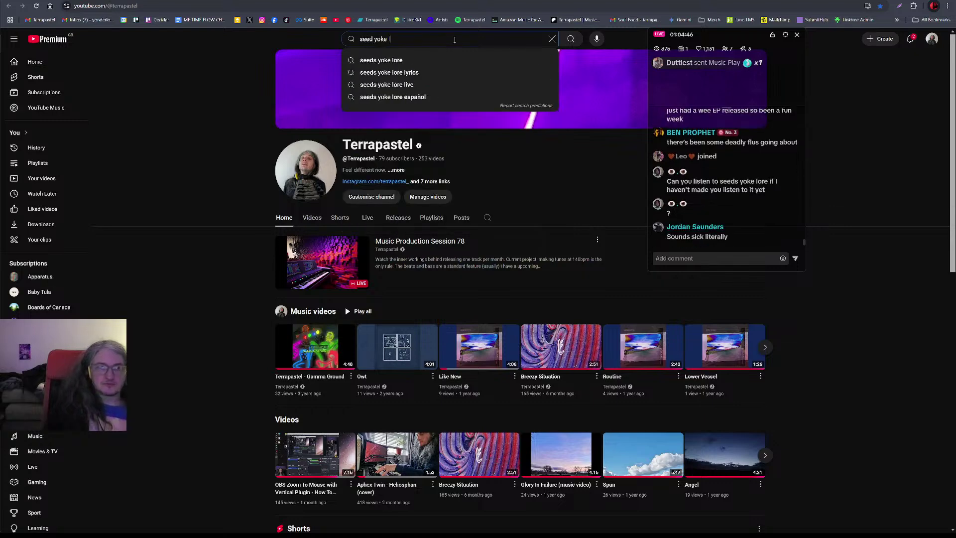
{"action": "key", "text": "Return"}
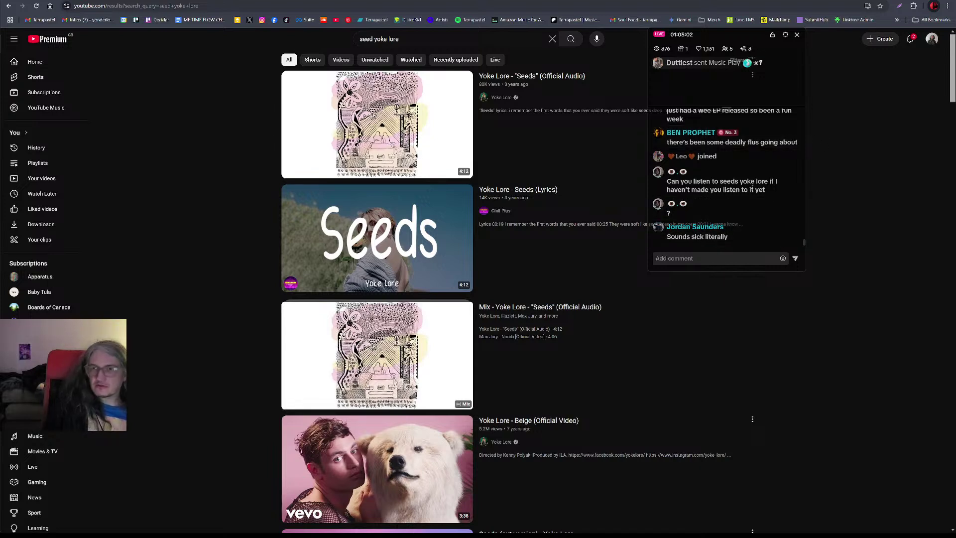
- Switch back to Ableton Live, play the first build from bar 57 and select the pad distant track
{"action": "key", "text": "alt+Tab"}
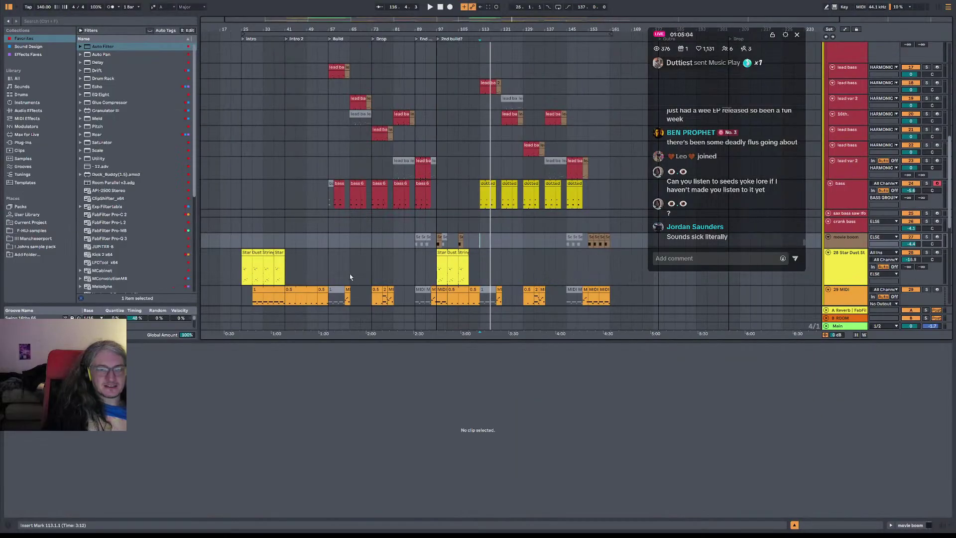
{"action": "left_click", "coordinate": [328, 268]}
{"action": "scroll", "coordinate": [349, 258], "scroll_direction": "down", "scroll_amount": 5}
{"action": "key", "text": "space"}
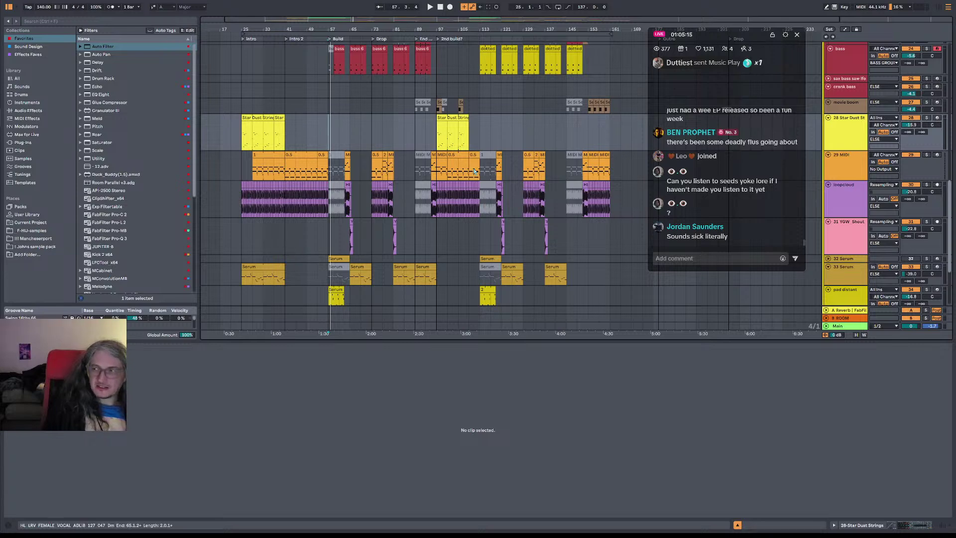
{"action": "scroll", "coordinate": [334, 234], "scroll_direction": "down", "scroll_amount": 4}
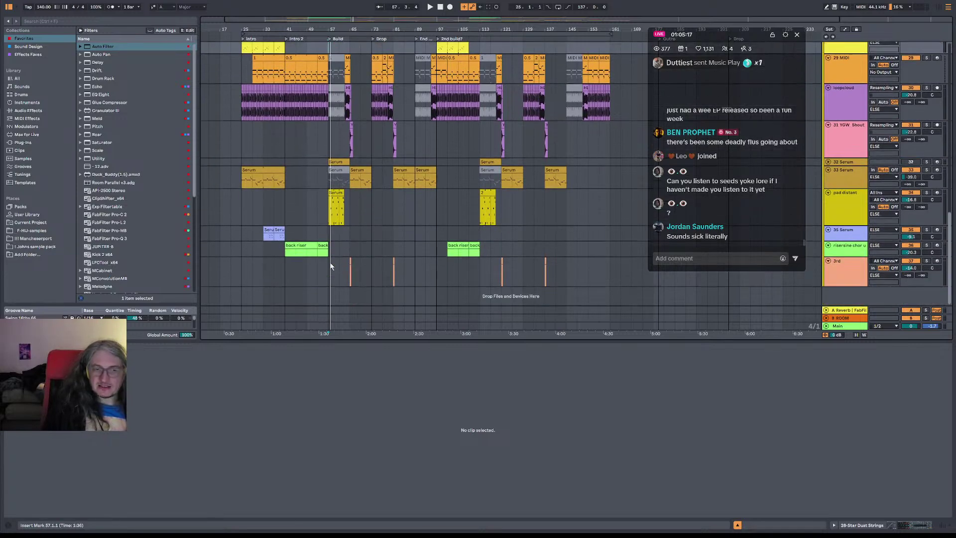
{"action": "left_click", "coordinate": [856, 224]}
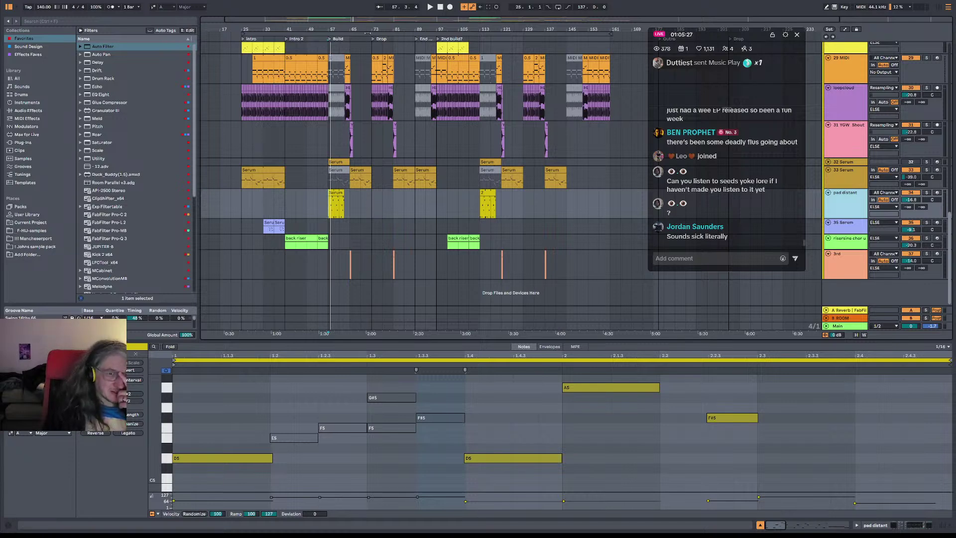
- Select everything in the arrangement and save the set as a new version
{"action": "key", "text": "ctrl+a"}
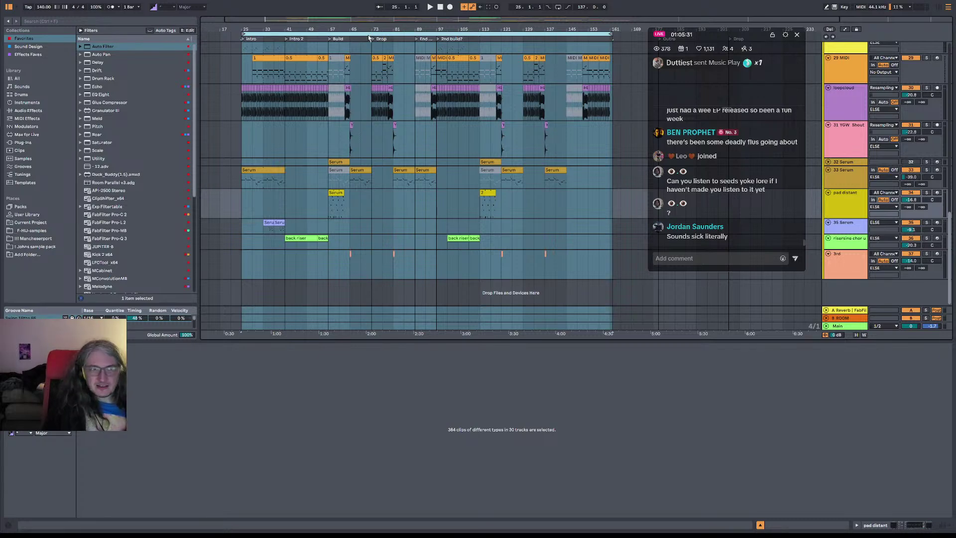
{"action": "key", "text": "ctrl+shift+s"}
{"action": "key", "text": "Return"}
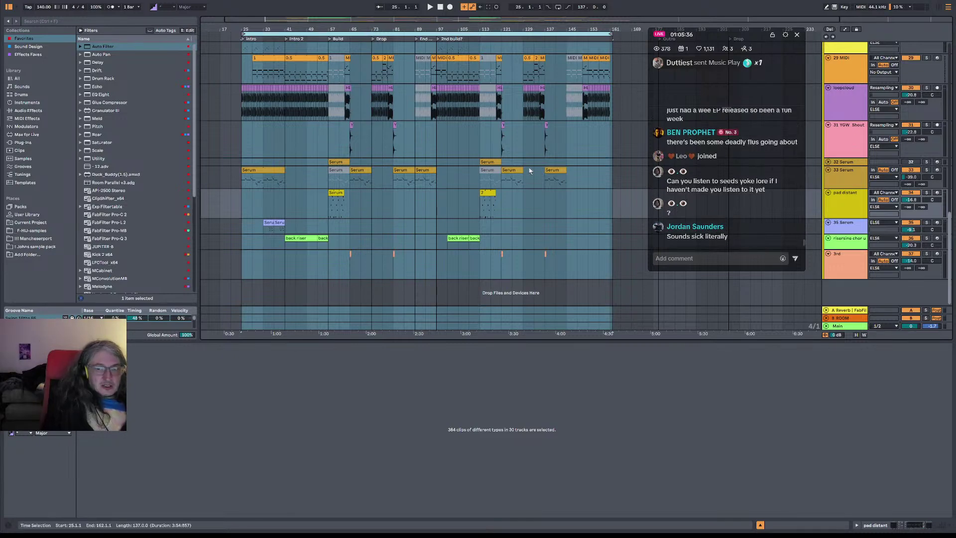
- Export the Main track as an MP3 from bar 25 for 137 bars, saved as Mag Nerve_15.mp3 in the Mag Nerve Project folder
{"action": "key", "text": "ctrl+shift+r"}
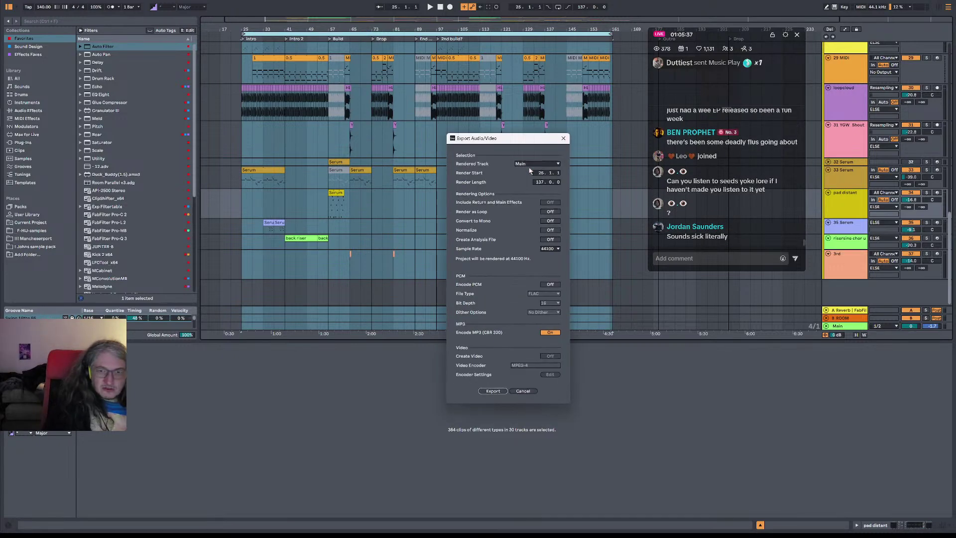
{"action": "left_click", "coordinate": [492, 391]}
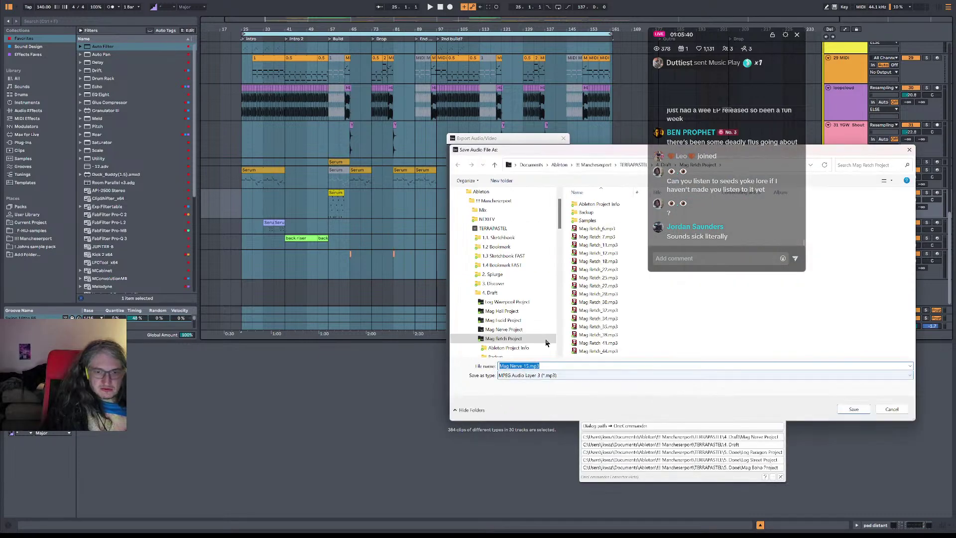
{"action": "left_click", "coordinate": [504, 330]}
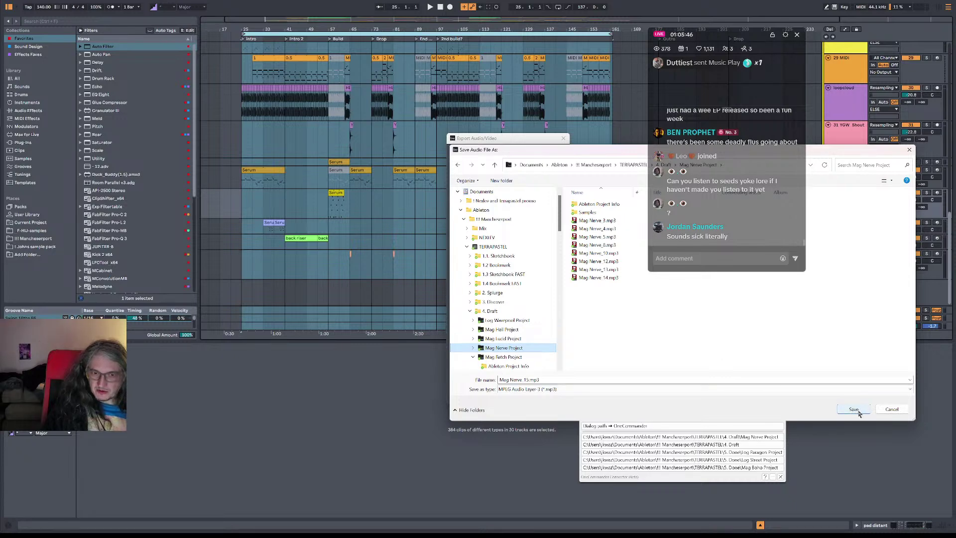
{"action": "left_click", "coordinate": [854, 409]}
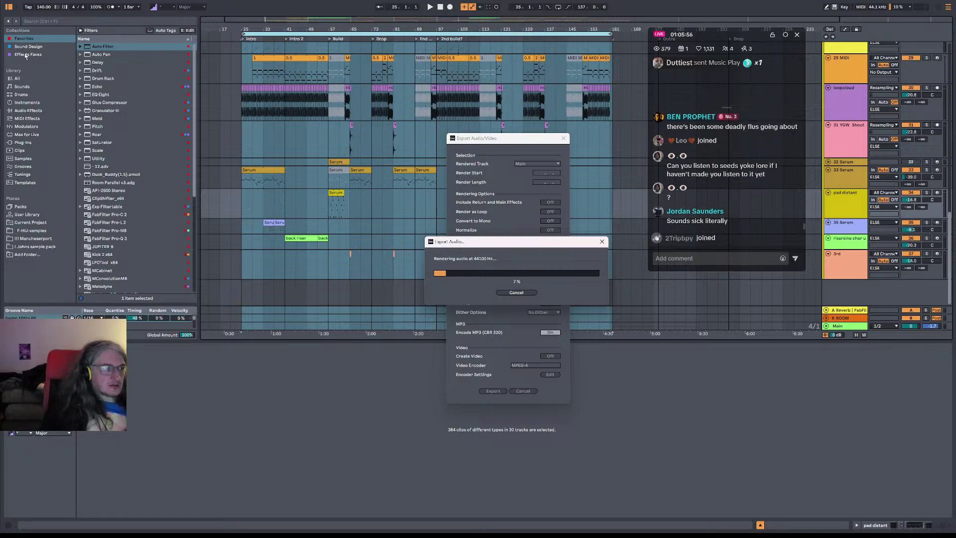
- Switch to the browser and bring up the Terrapastel Trello board
{"action": "key", "text": "alt+Tab"}
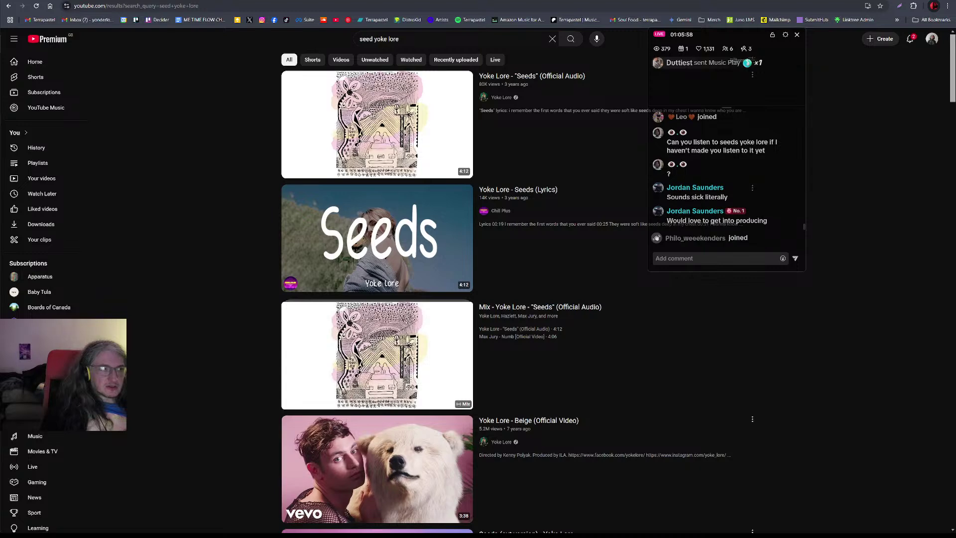
{"action": "key", "text": "ctrl+Tab"}
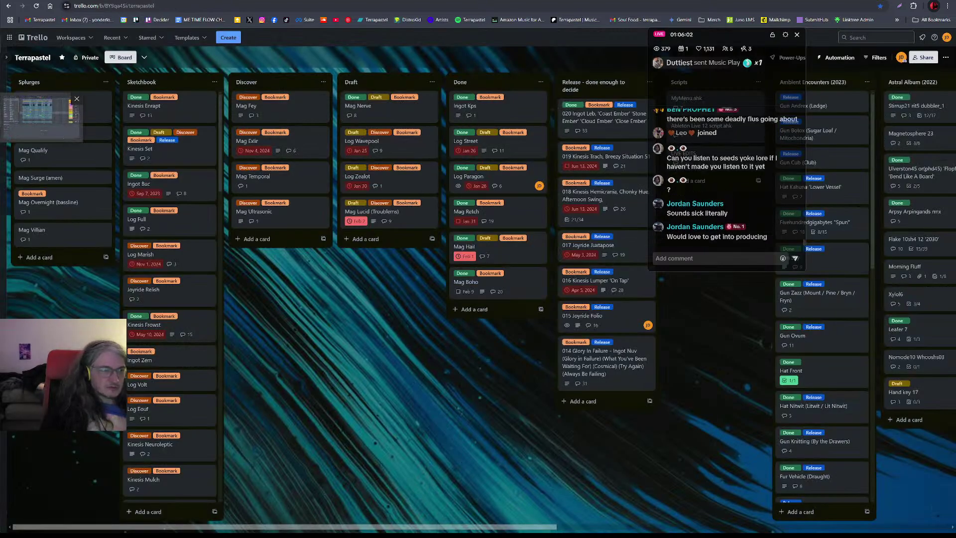
- Post a comment on the Mag Nerve card reading "15" and, on a new line, "melody pad to accent the dry lead bass"
{"action": "left_click", "coordinate": [40, 112]}
{"action": "key", "text": "alt+Tab"}
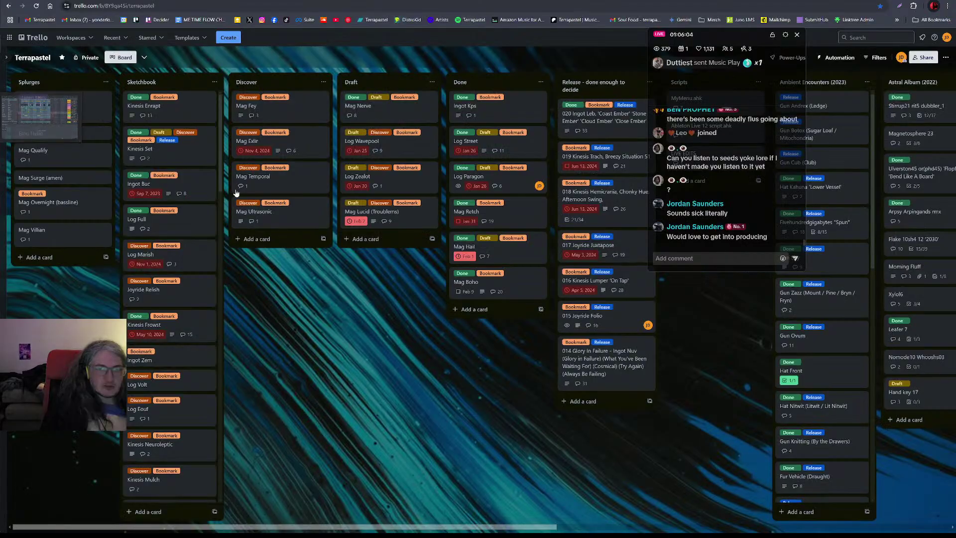
{"action": "left_click", "coordinate": [381, 106]}
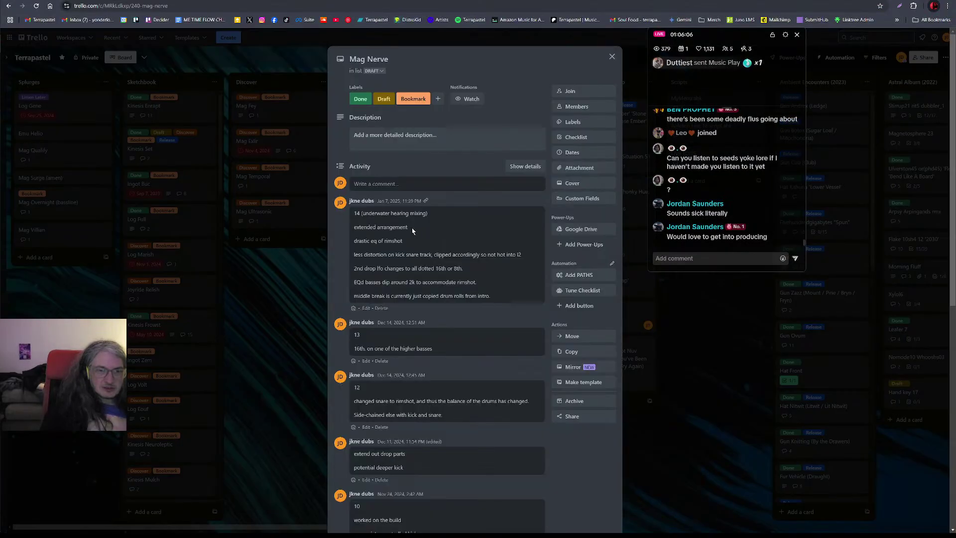
{"action": "left_click", "coordinate": [392, 184]}
{"action": "type", "text": "15"}
{"action": "key", "text": "Return"}
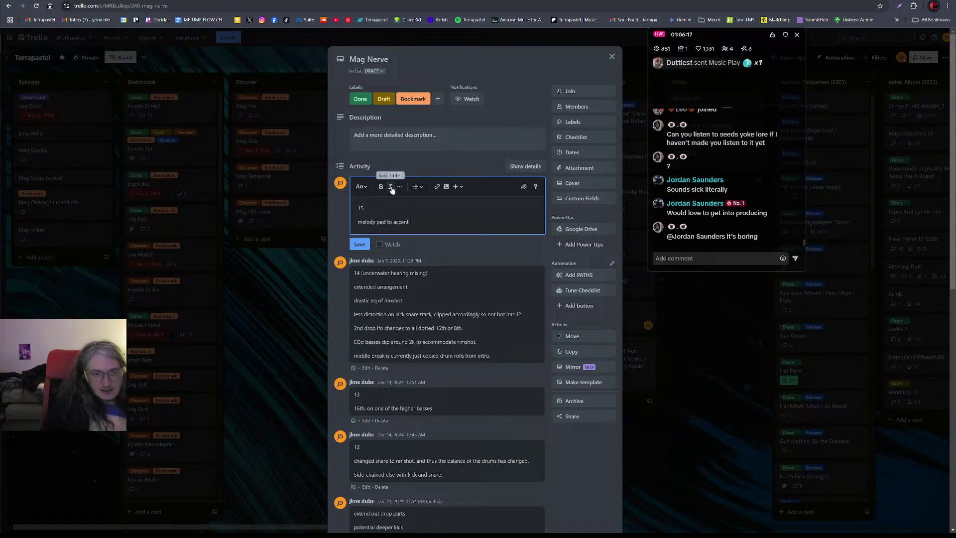
{"action": "type", "text": "the"}
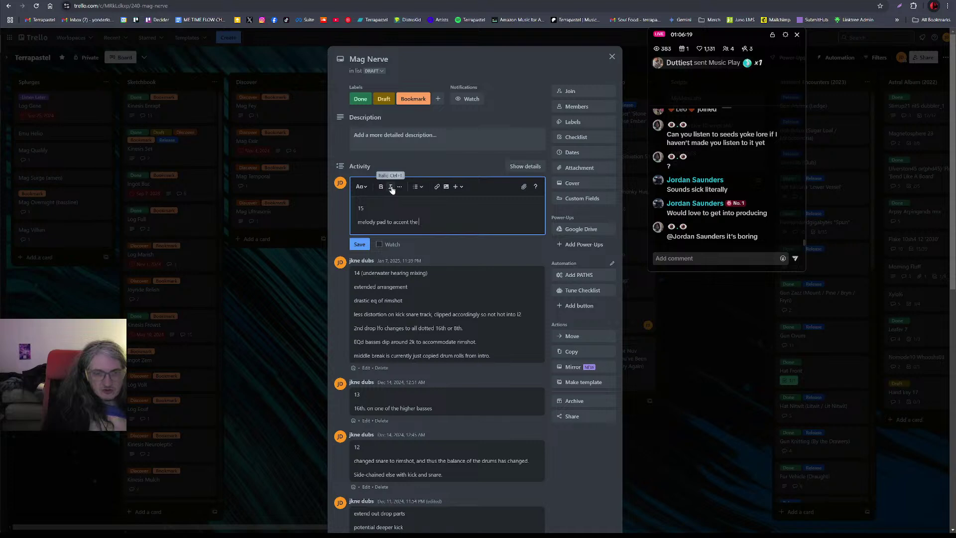
{"action": "type", "text": " dry lea"}
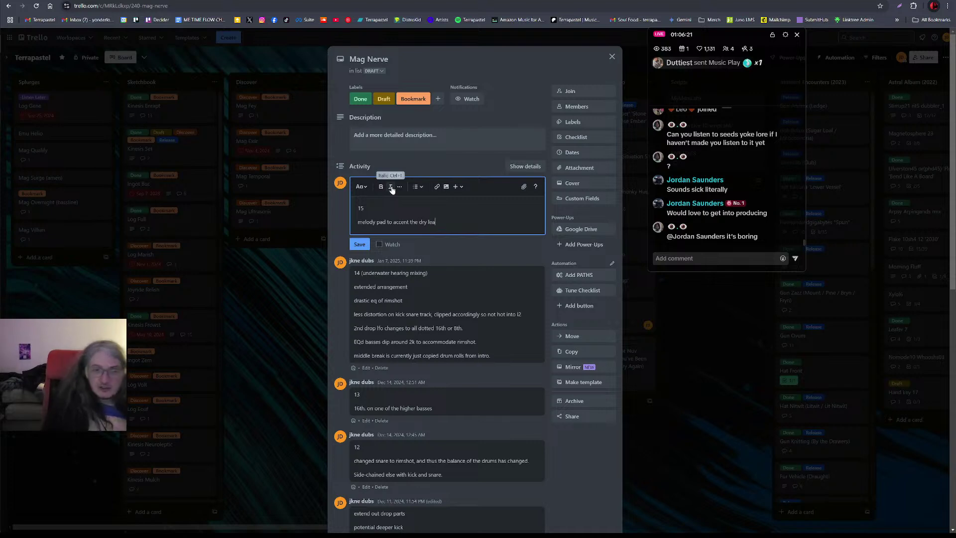
{"action": "type", "text": "d bass"}
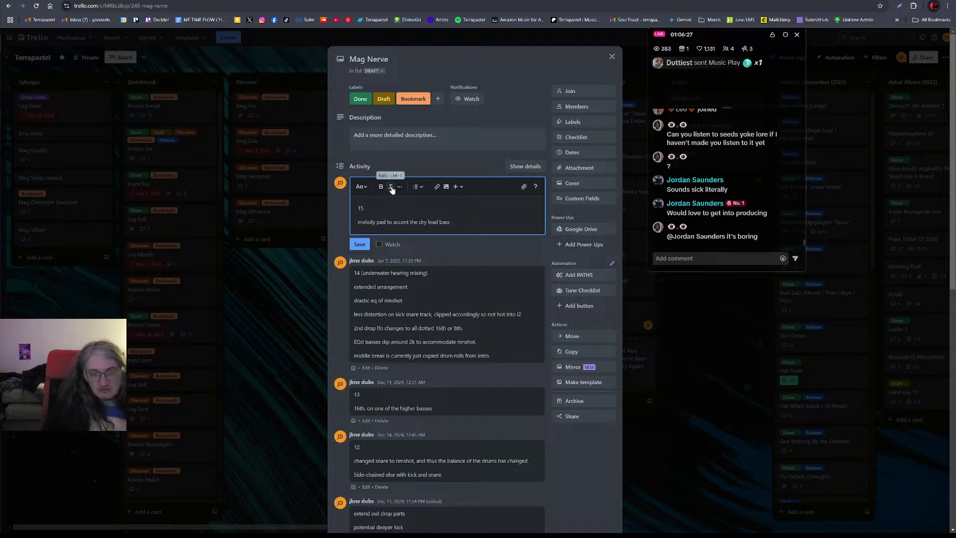
{"action": "left_click", "coordinate": [359, 245]}
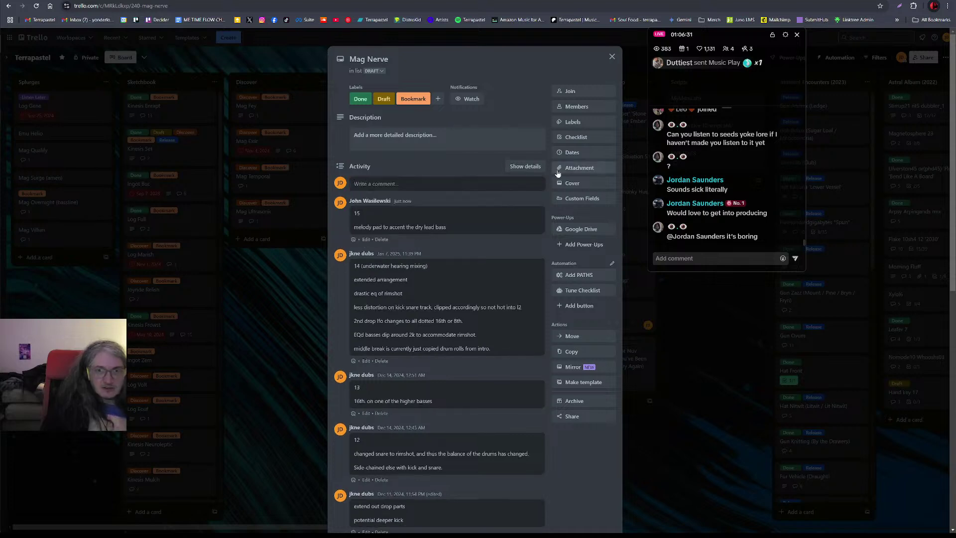
- Set the Mag Nerve card's due date to 2/10/2025 and move the card to the end of the Draft list
{"action": "left_click", "coordinate": [577, 152]}
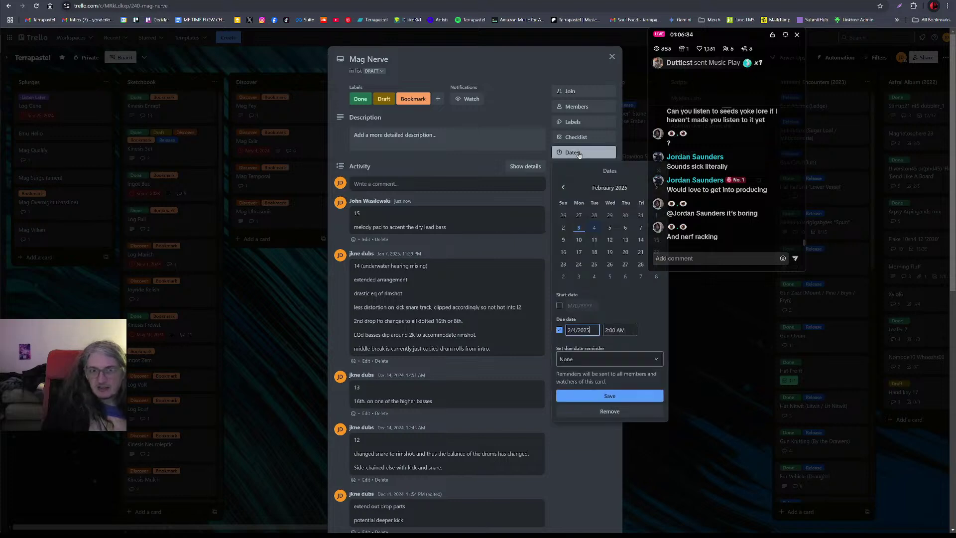
{"action": "left_click", "coordinate": [583, 240]}
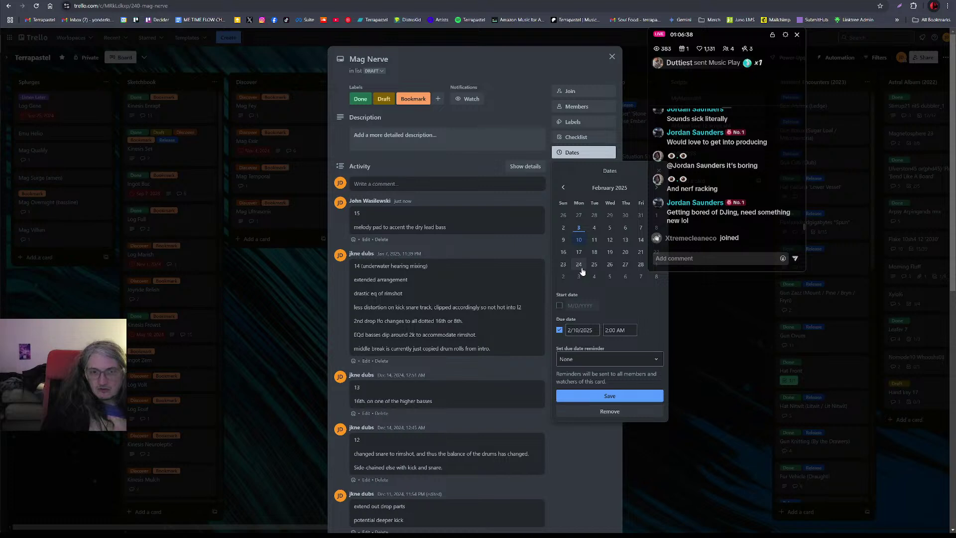
{"action": "left_click", "coordinate": [620, 398]}
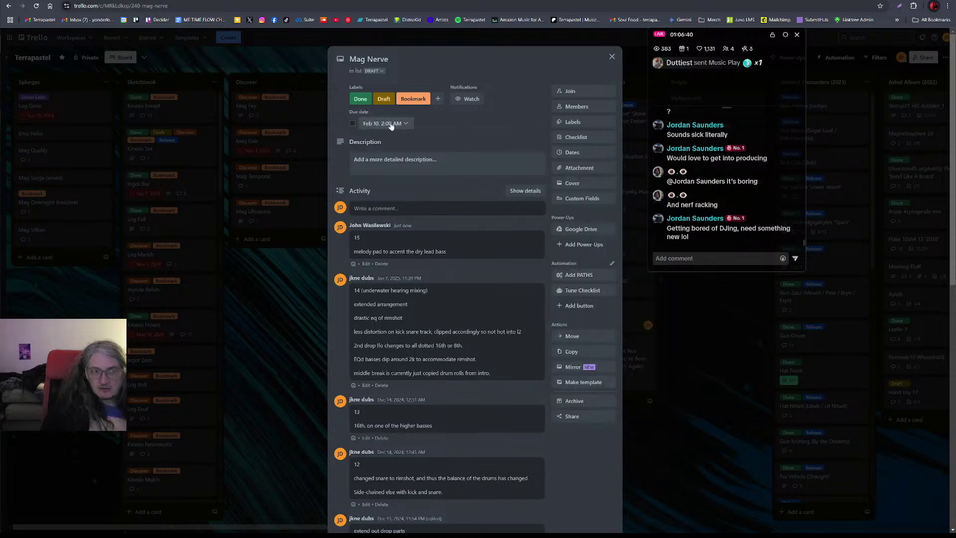
{"action": "left_click", "coordinate": [611, 57]}
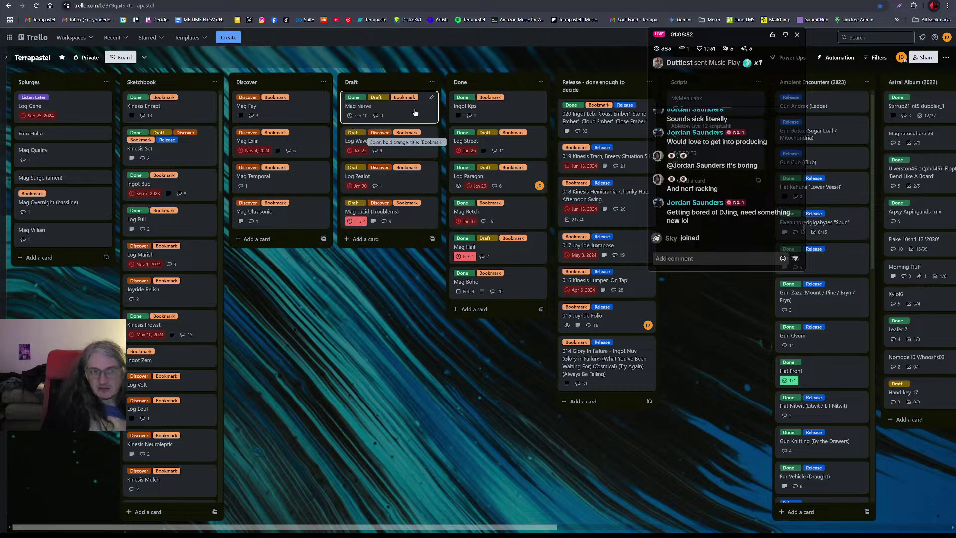
{"action": "left_click_drag", "start_coordinate": [415, 111], "coordinate": [406, 210]}
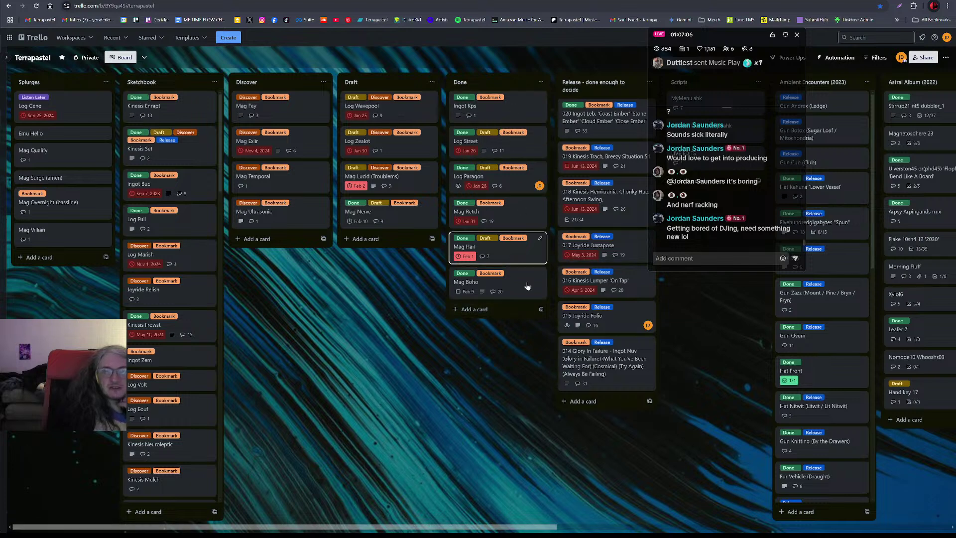
- Switch to OneCommander and play Mag Retch_44.mp3 from the Mag Retch Project folder in 4. Draft, moving the player clear of the chat
{"action": "key", "text": "alt+Tab"}
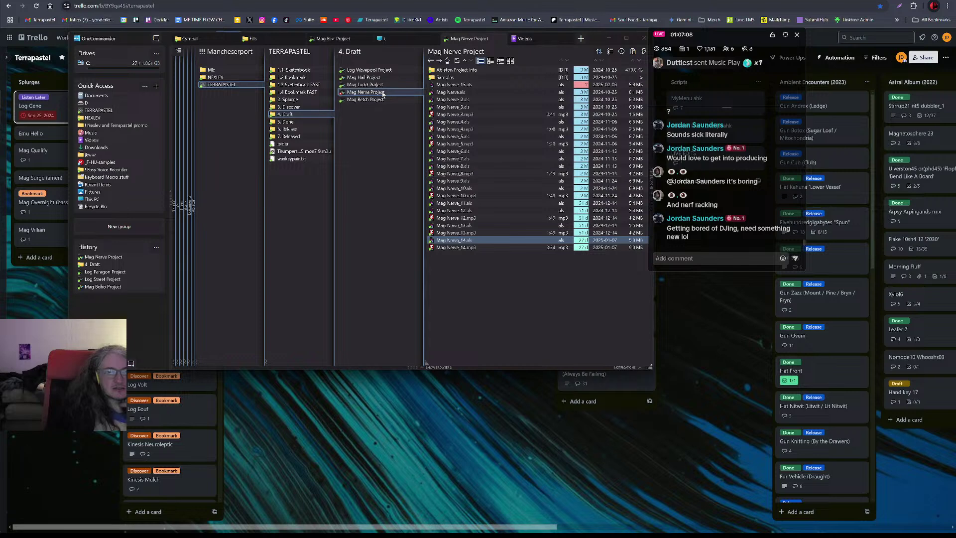
{"action": "left_click", "coordinate": [305, 122]}
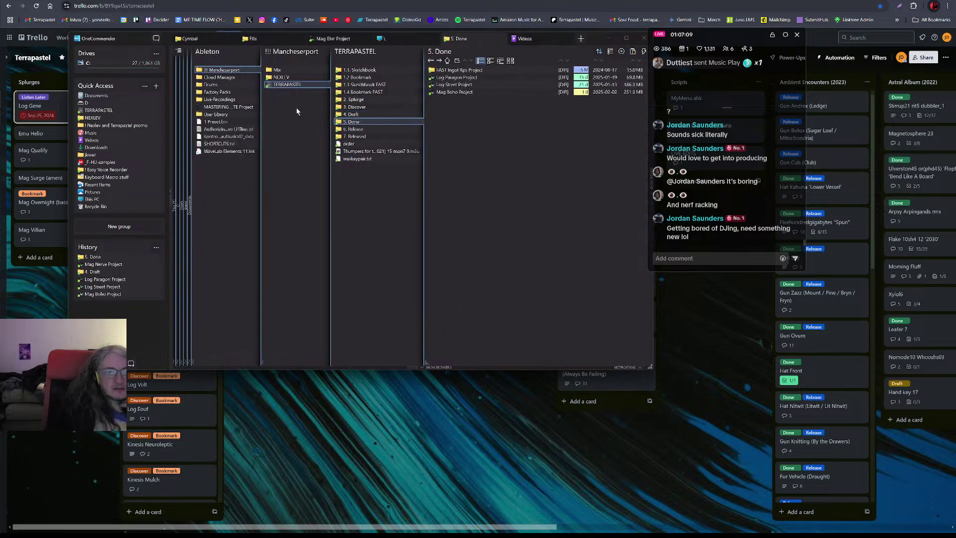
{"action": "left_click", "coordinate": [351, 114]}
{"action": "left_click", "coordinate": [467, 100]}
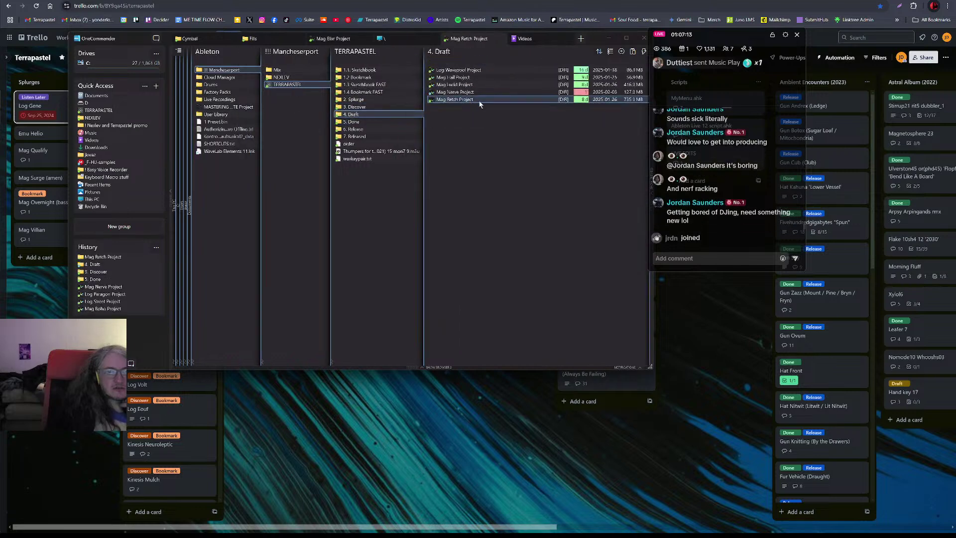
{"action": "scroll", "coordinate": [520, 334], "scroll_direction": "down", "scroll_amount": 5}
{"action": "double_click", "coordinate": [454, 349]}
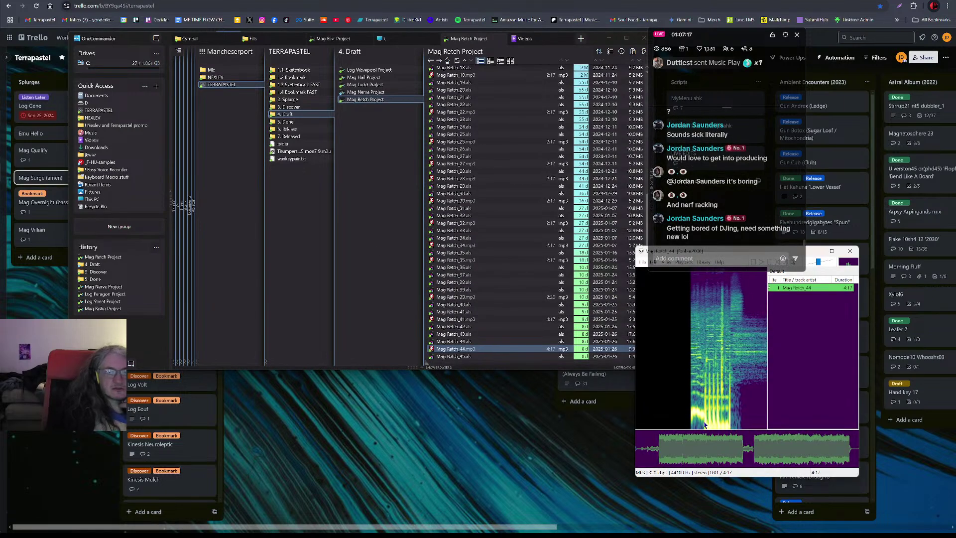
{"action": "left_click_drag", "start_coordinate": [819, 262], "coordinate": [837, 264]}
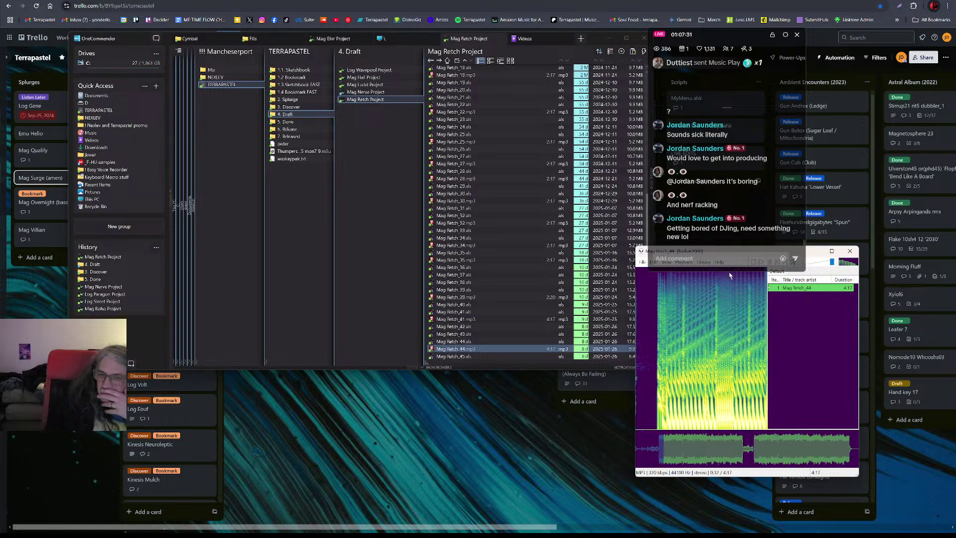
{"action": "left_click", "coordinate": [796, 327]}
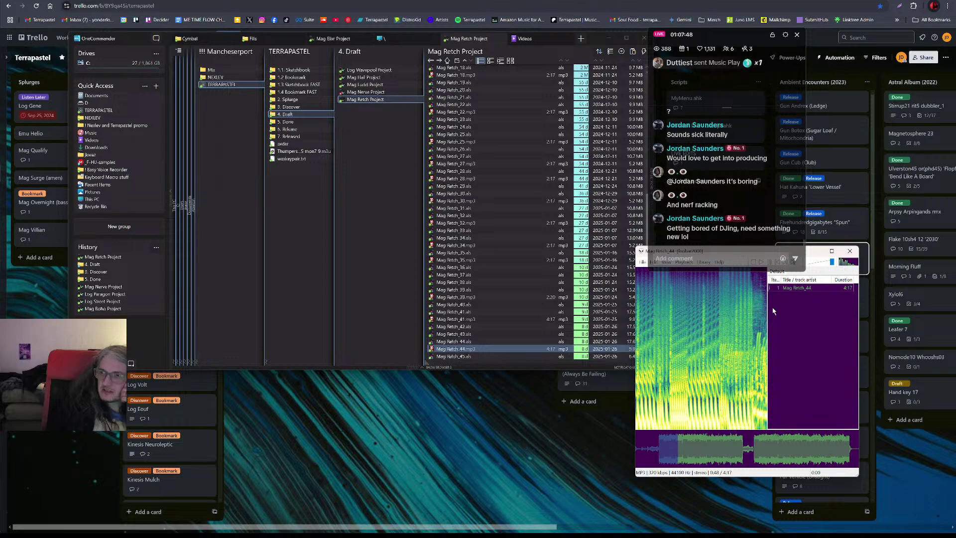
{"action": "left_click_drag", "start_coordinate": [637, 256], "coordinate": [603, 291]}
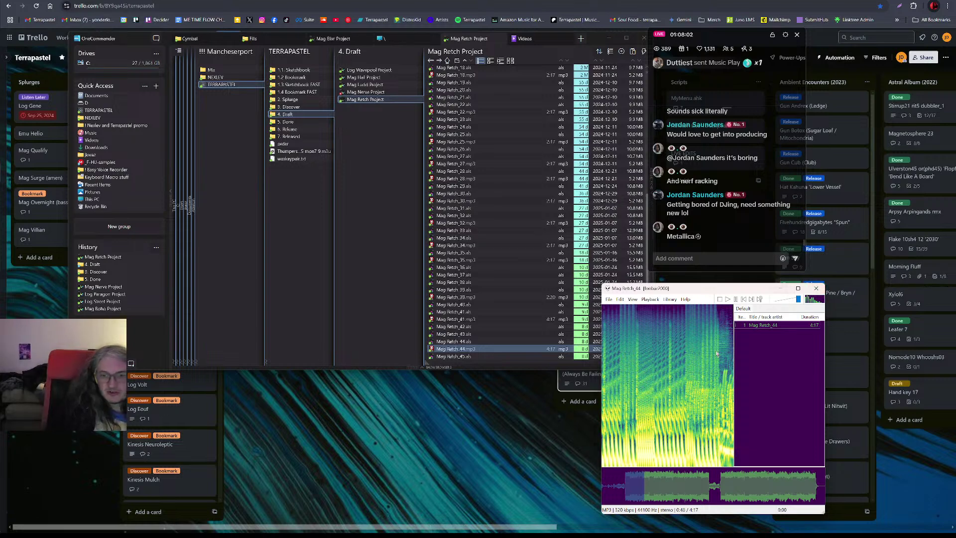
- Return to Trello and review the version notes on the Mag Retch card in the Done list, then close it
{"action": "left_click", "coordinate": [367, 1]}
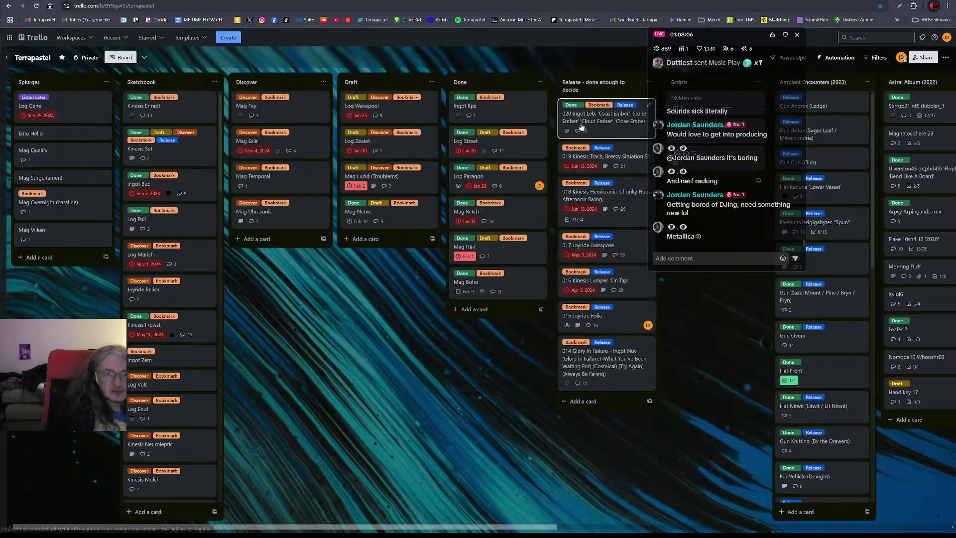
{"action": "left_click", "coordinate": [501, 220]}
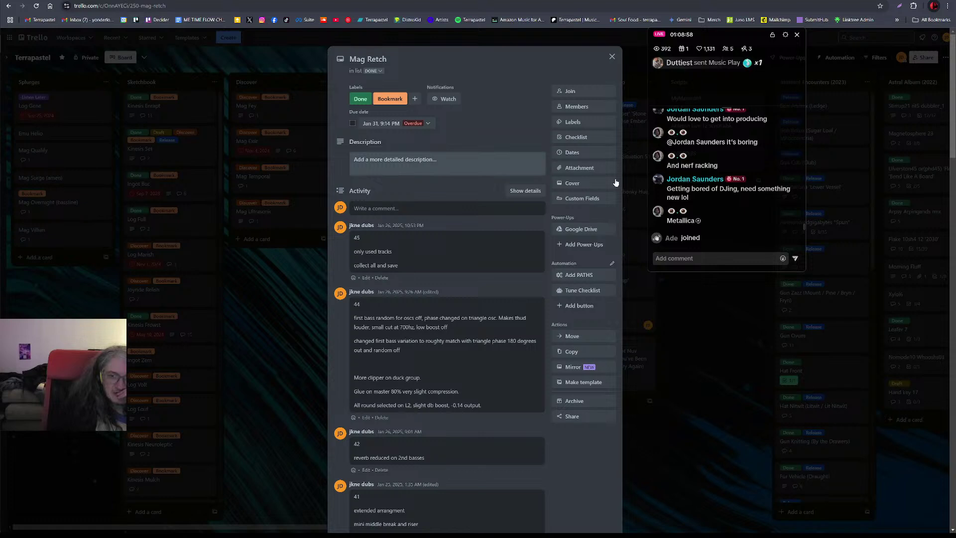
{"action": "scroll", "coordinate": [762, 212], "scroll_direction": "up", "scroll_amount": 2}
{"action": "scroll", "coordinate": [762, 212], "scroll_direction": "down", "scroll_amount": 3}
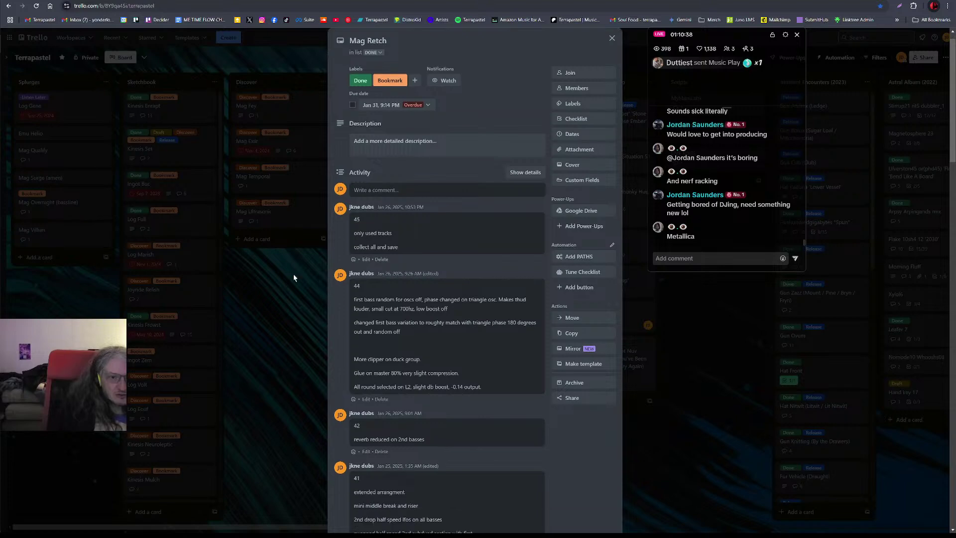
{"action": "left_click", "coordinate": [289, 274]}
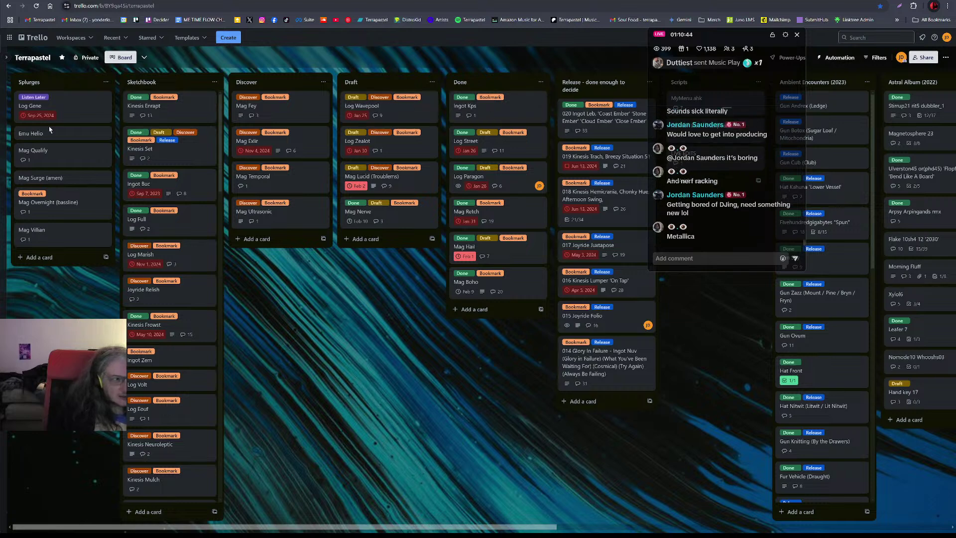
- Switch to OneCommander, listen to FAST Ingot Kps_4.mp3 from the FAST Ingot Kps Project folder in 5. Done, and pause playback
{"action": "key", "text": "alt+Tab"}
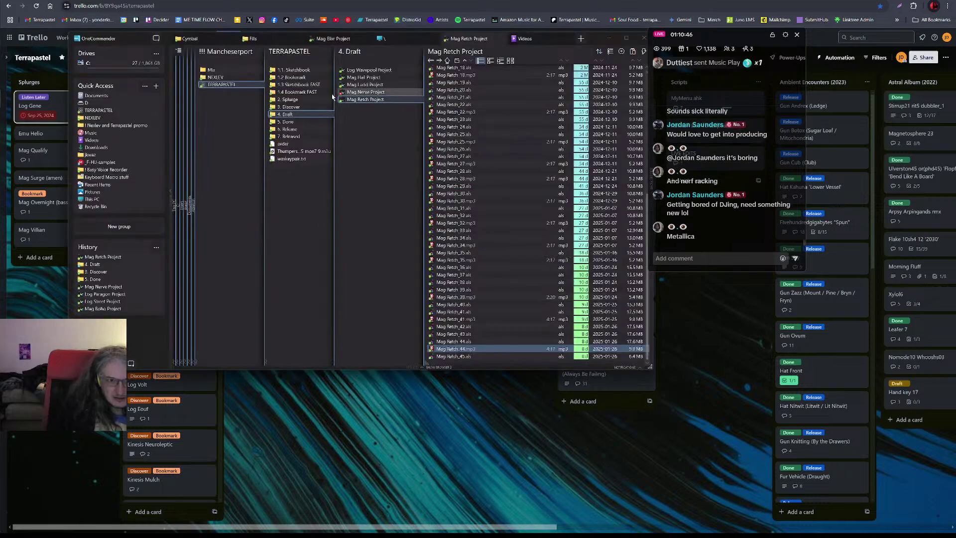
{"action": "left_click", "coordinate": [306, 122]}
{"action": "left_click", "coordinate": [511, 70]}
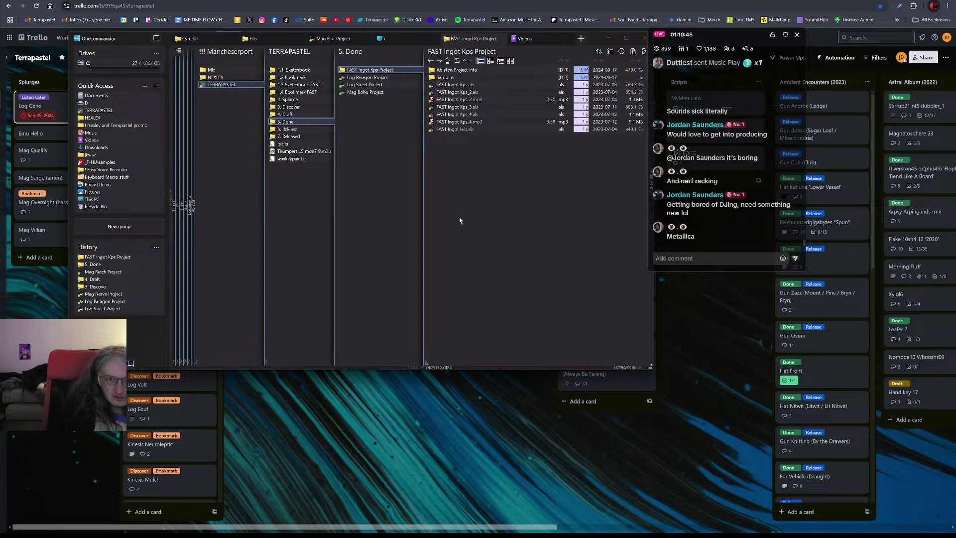
{"action": "double_click", "coordinate": [477, 122]}
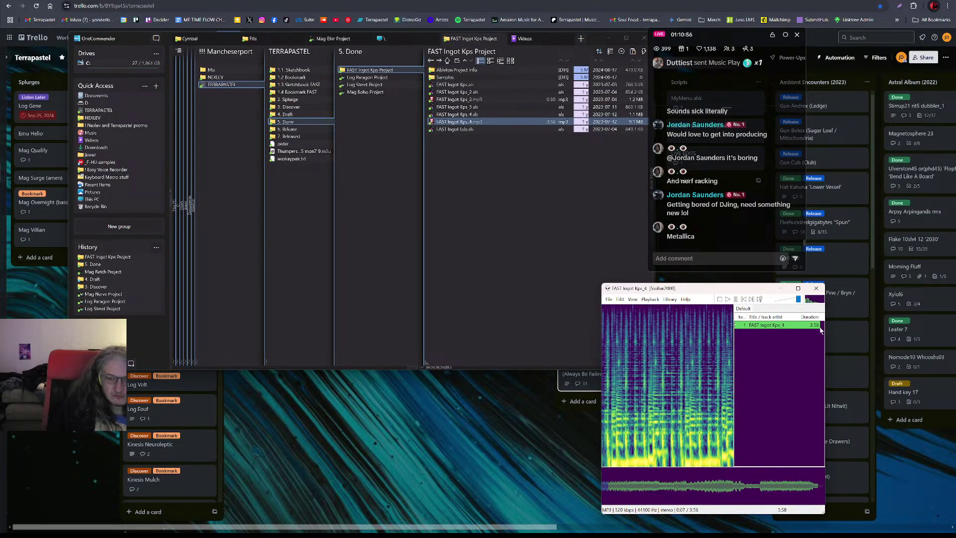
{"action": "left_click", "coordinate": [720, 299]}
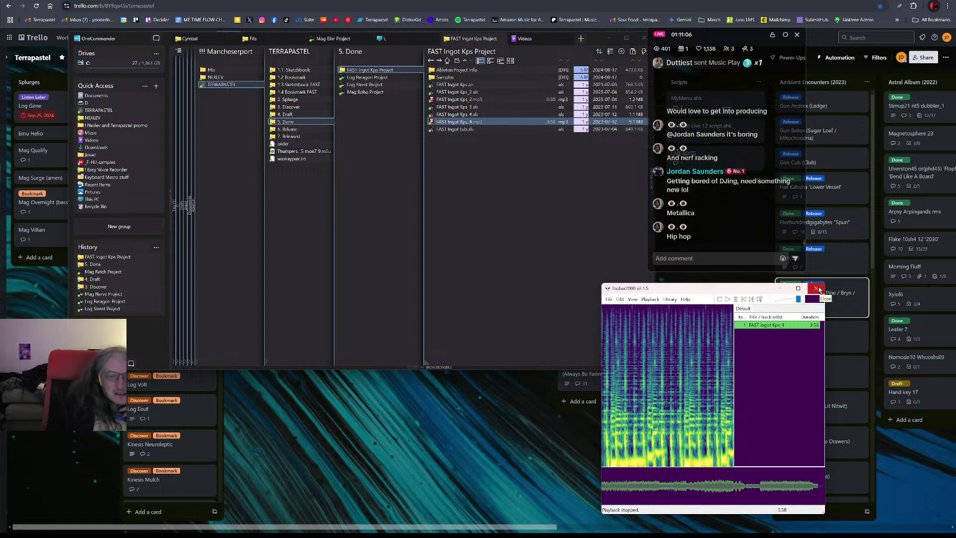
{"action": "left_click", "coordinate": [728, 299]}
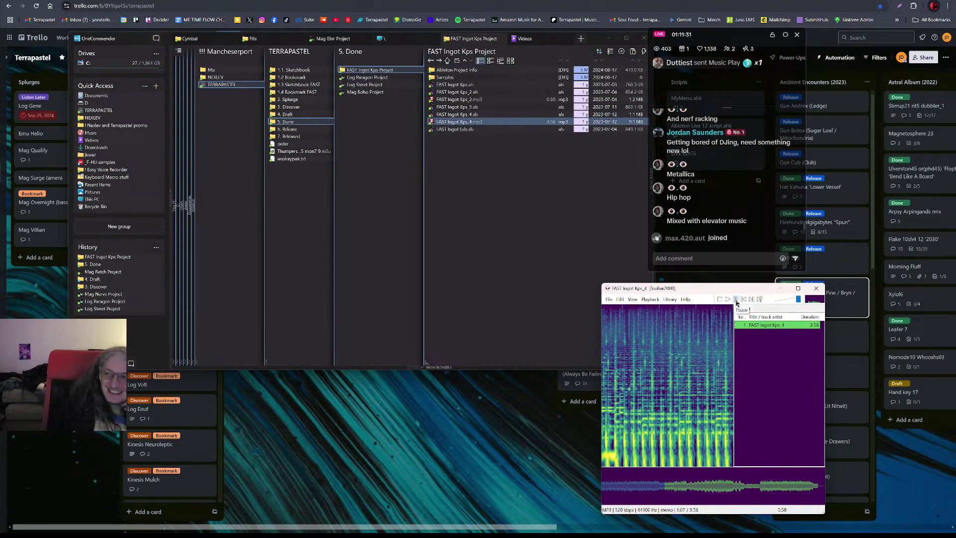
{"action": "left_click", "coordinate": [737, 300]}
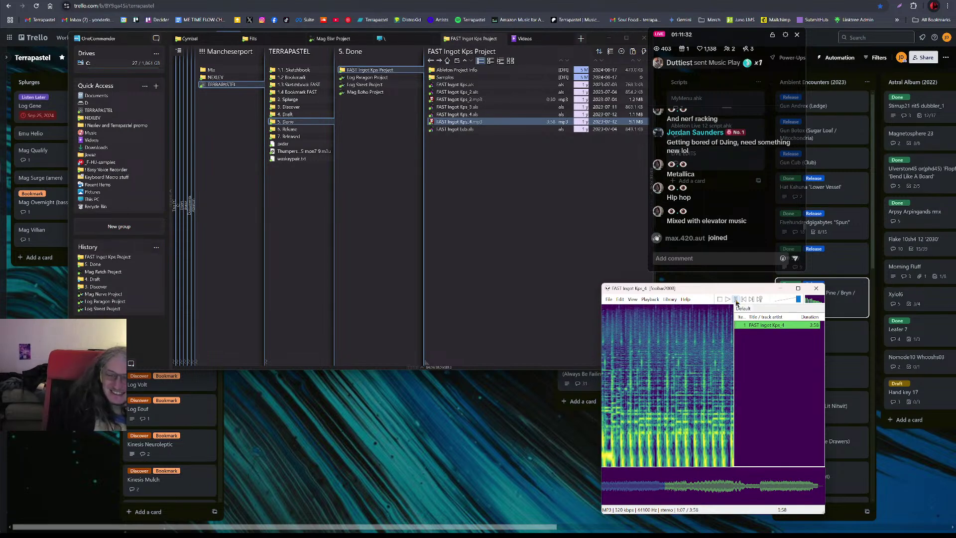
- Listen to Log Paragon_16.mp3 from the Log Paragon Project folder, skipping past the intro, and close the player
{"action": "left_click", "coordinate": [493, 170]}
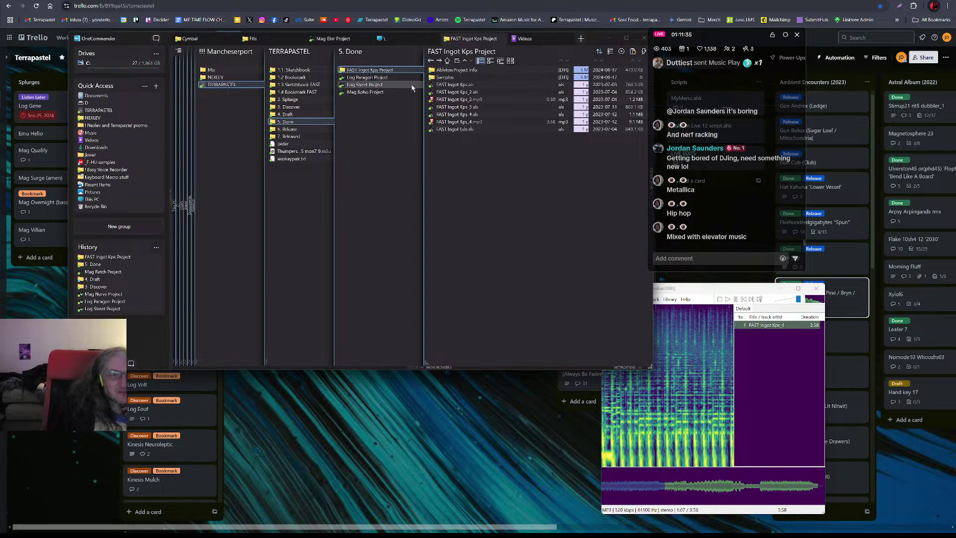
{"action": "left_click", "coordinate": [374, 79]}
{"action": "double_click", "coordinate": [473, 255]}
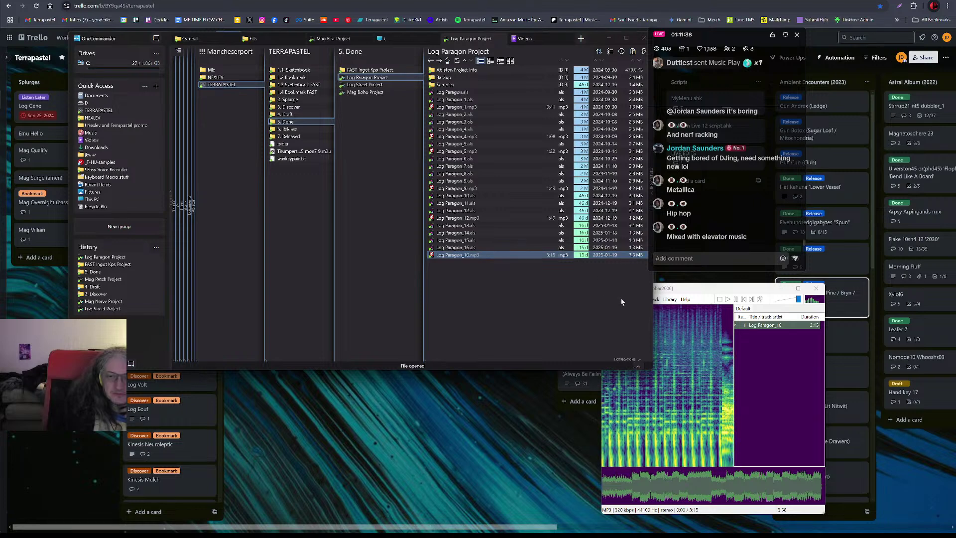
{"action": "left_click", "coordinate": [630, 491]}
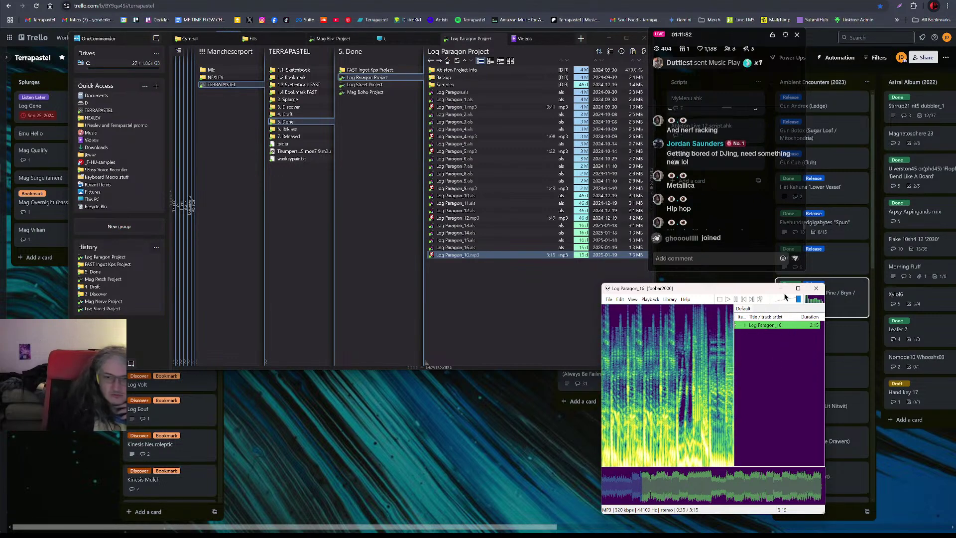
{"action": "left_click", "coordinate": [721, 300]}
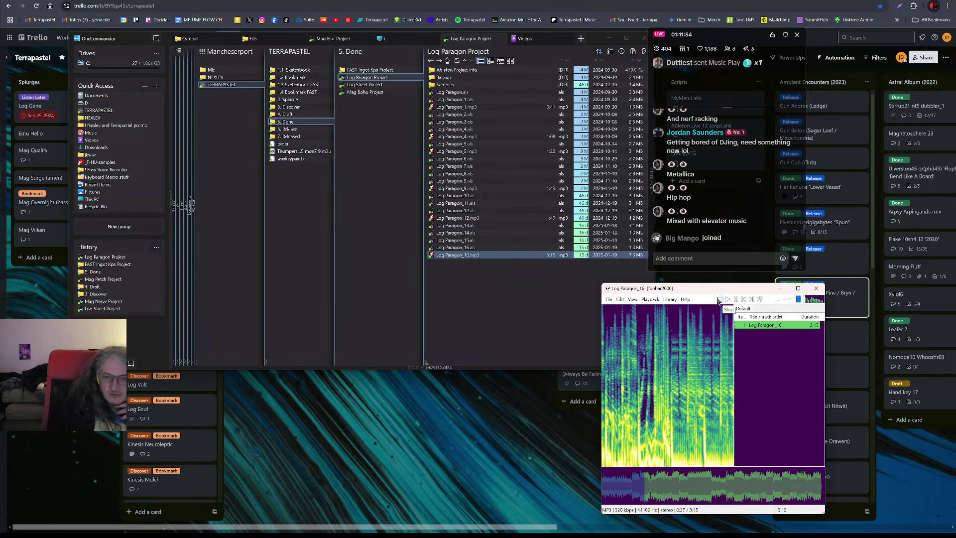
{"action": "left_click", "coordinate": [815, 288]}
- Return to the Trello board and open the Mag Fey card in the Discover list to read its notes
{"action": "left_click", "coordinate": [485, 450]}
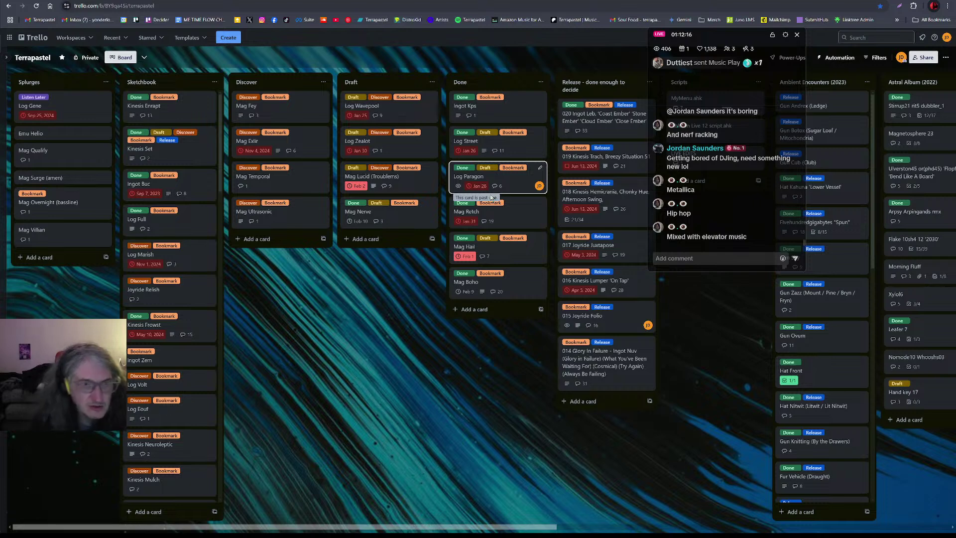
{"action": "left_click", "coordinate": [268, 116]}
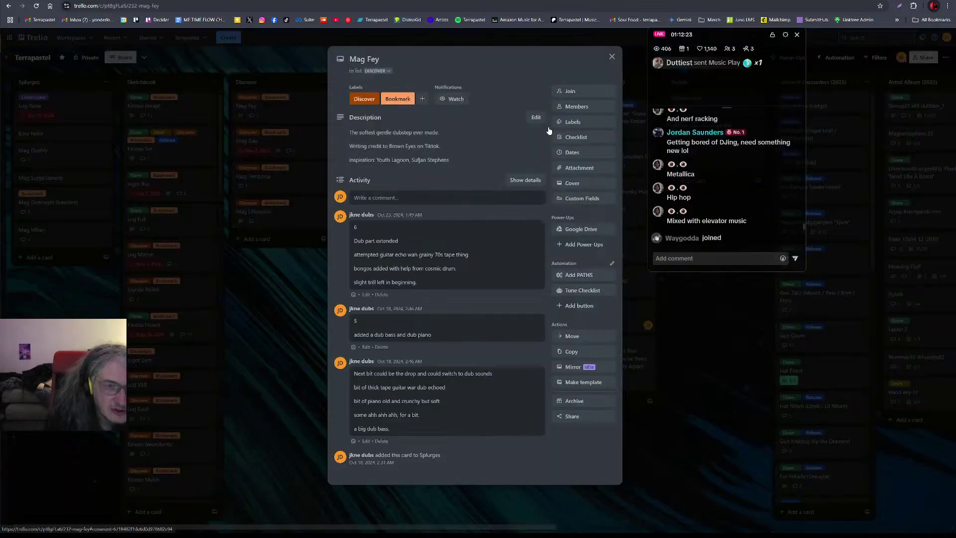
- Close the Mag Fey card, switch to OneCommander and open Mag Fey Project in the 3. Discover folder to view its exported versions
{"action": "left_click", "coordinate": [305, 279]}
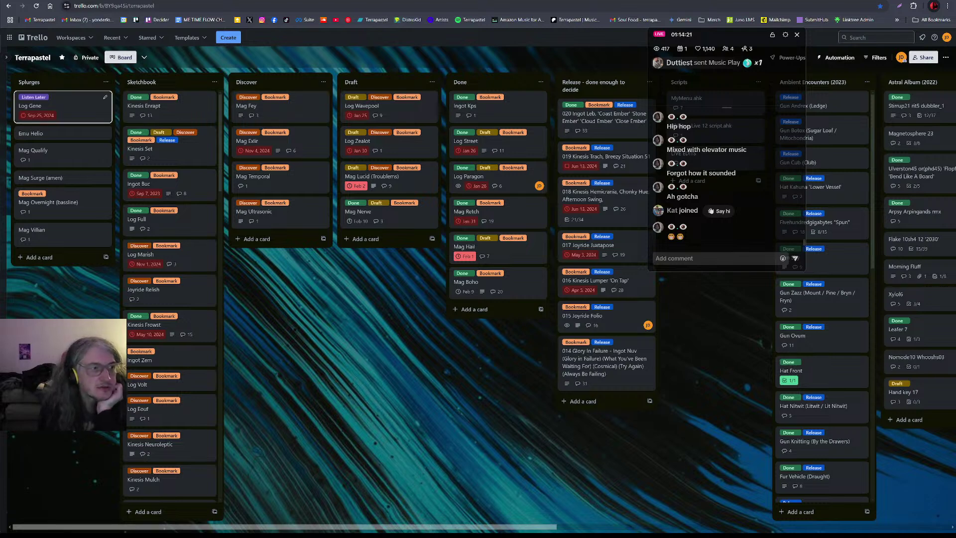
{"action": "key", "text": "alt+Tab"}
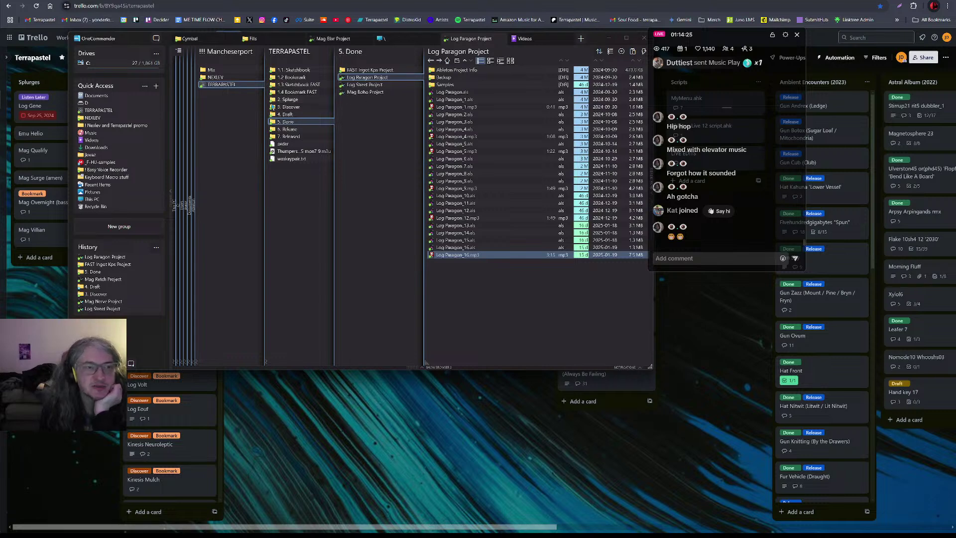
{"action": "left_click", "coordinate": [318, 102]}
{"action": "left_click", "coordinate": [355, 106]}
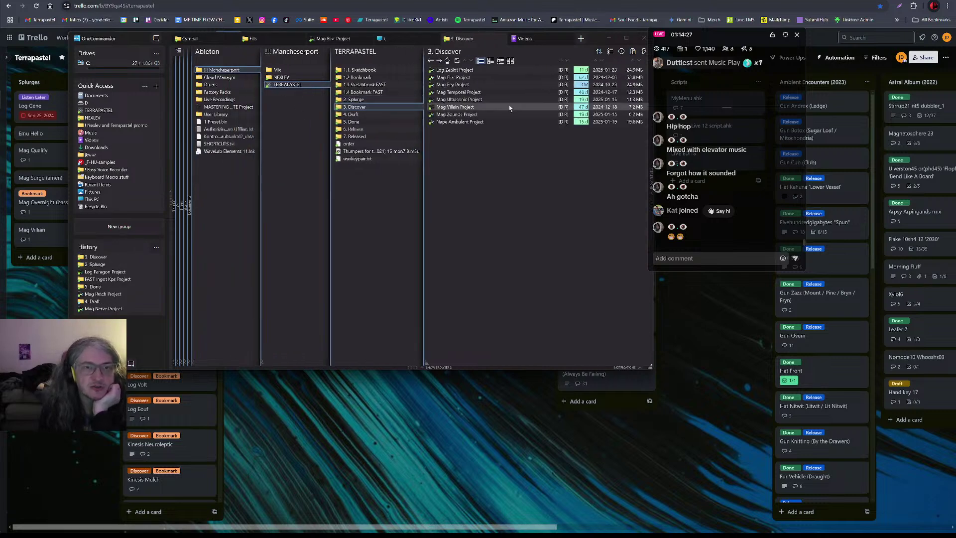
{"action": "left_click", "coordinate": [482, 86]}
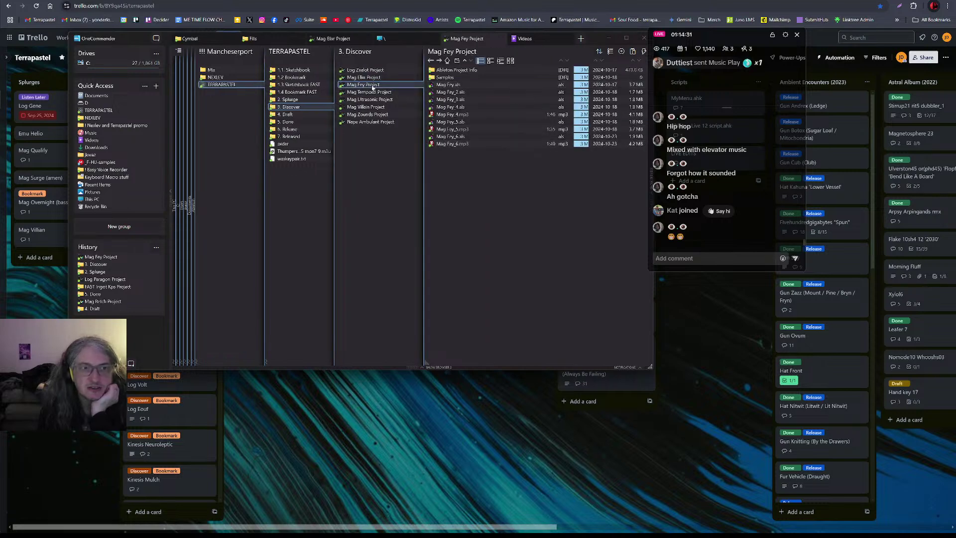
{"action": "left_click", "coordinate": [298, 101]}
{"action": "left_click", "coordinate": [365, 106]}
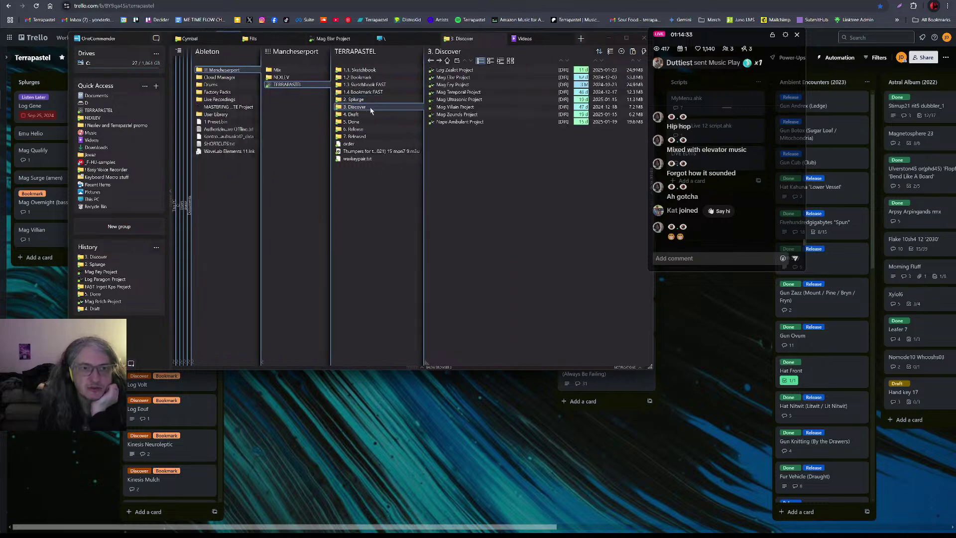
{"action": "left_click", "coordinate": [569, 86]}
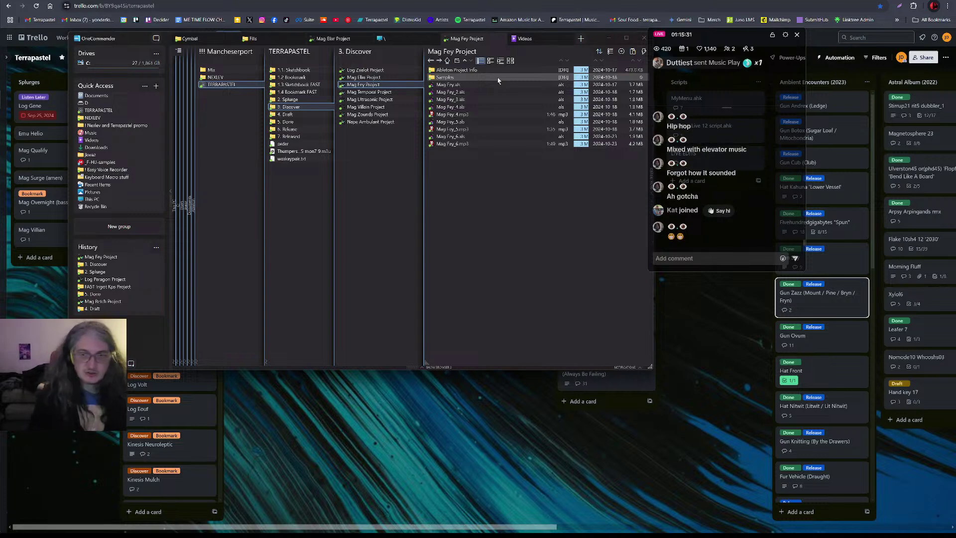
- Switch from the file manager to the open track's arrangement in Ableton Live
{"action": "key", "text": "alt+Tab"}
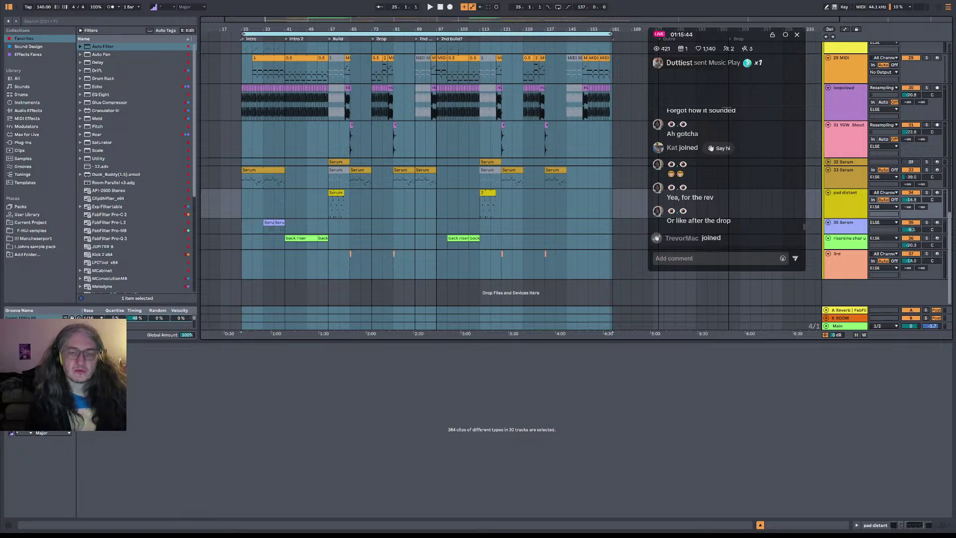
{"action": "mouse_move", "coordinate": [2, 154]}
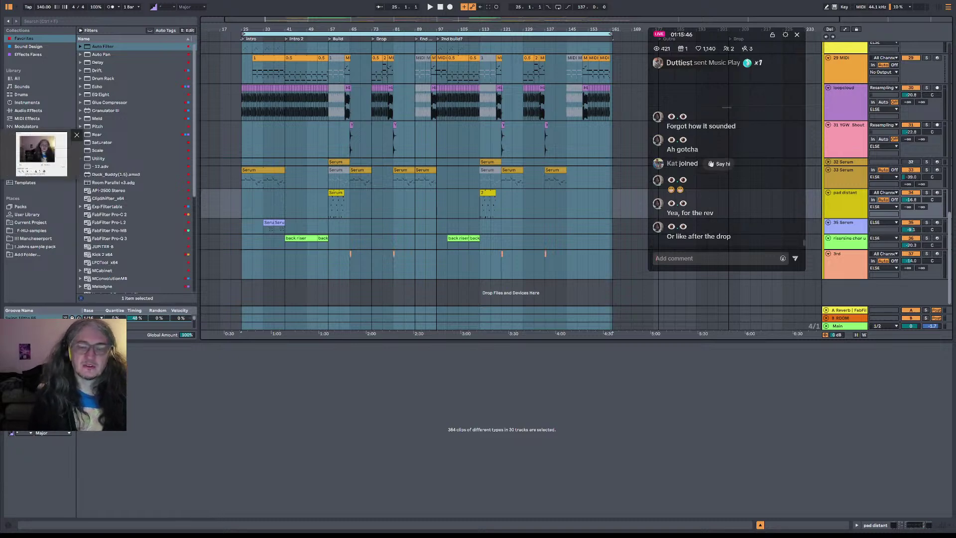